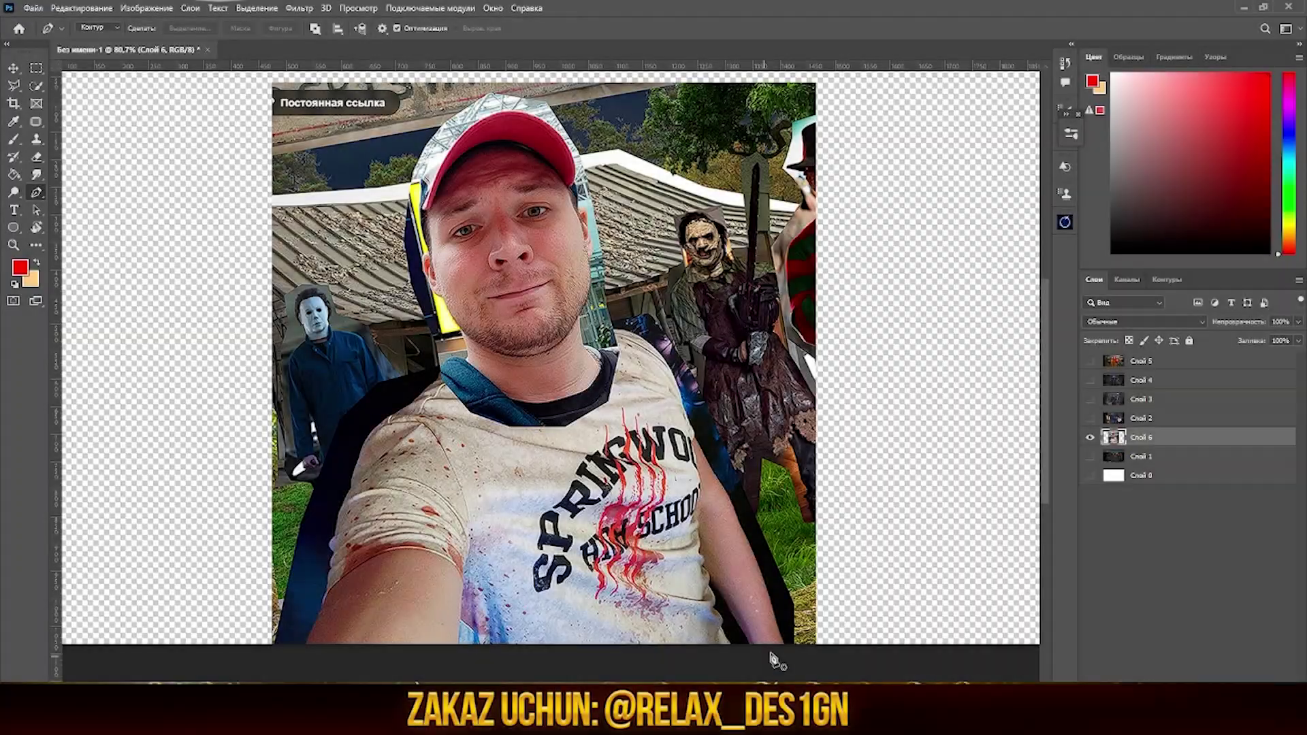
Begin the Pen outline of the selfie man at his ear and cap.
scroll(732, 383, "up", 2)
scroll(731, 383, "up", 2)
scroll(731, 382, "up", 2)
scroll(590, 282, "up", 2)
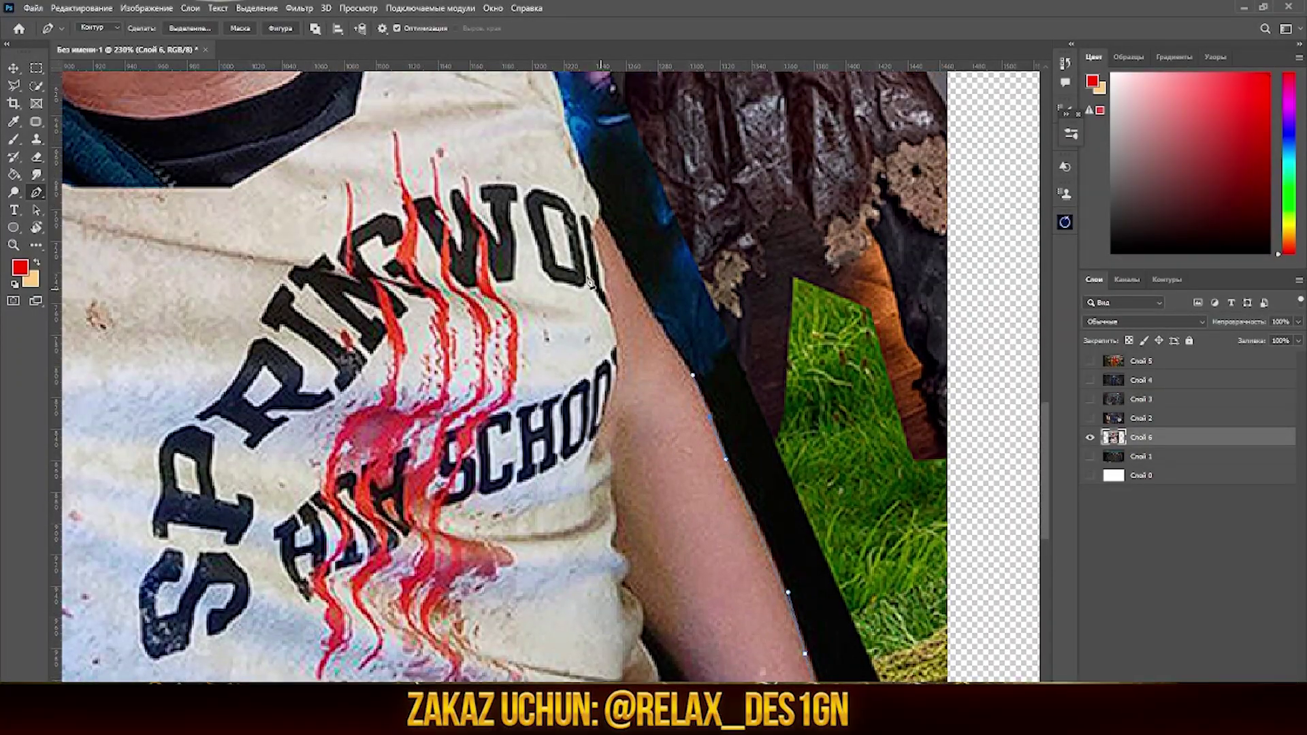
scroll(601, 220, "up", 3)
scroll(591, 302, "up", 3)
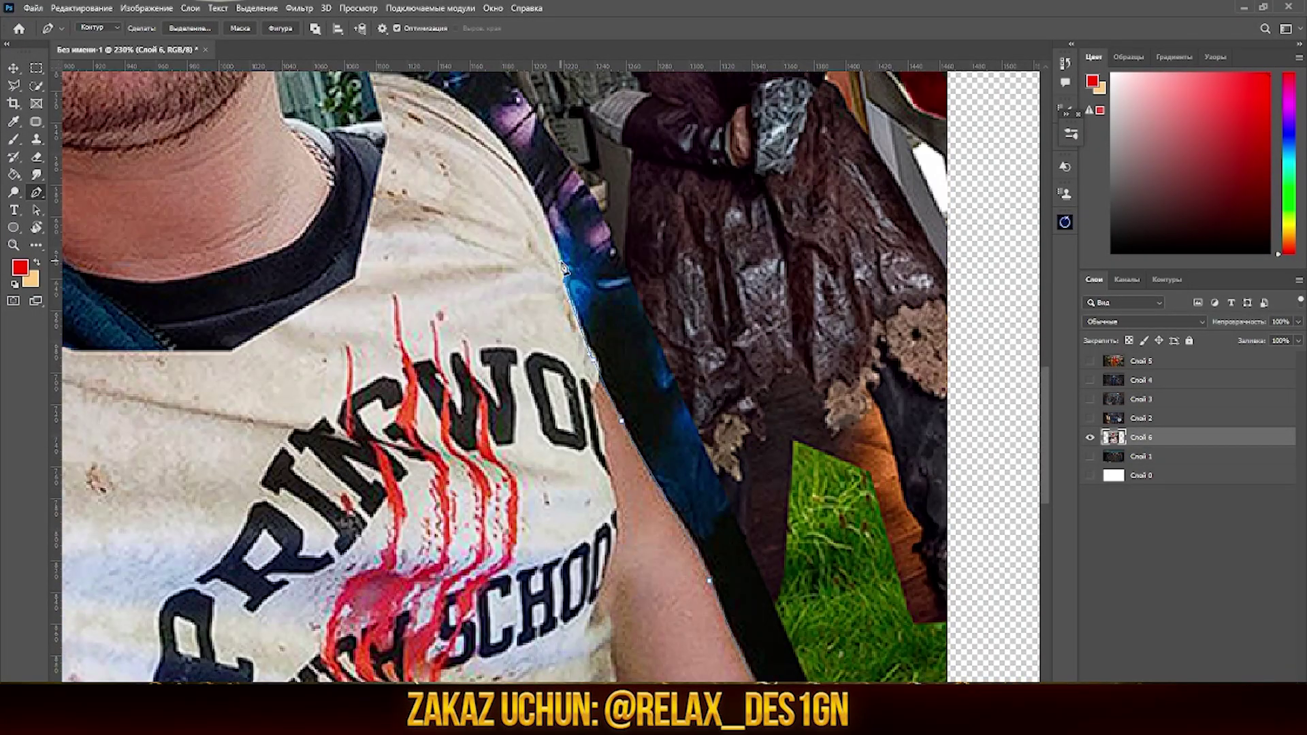
scroll(531, 317, "up", 3)
scroll(463, 331, "up", 3)
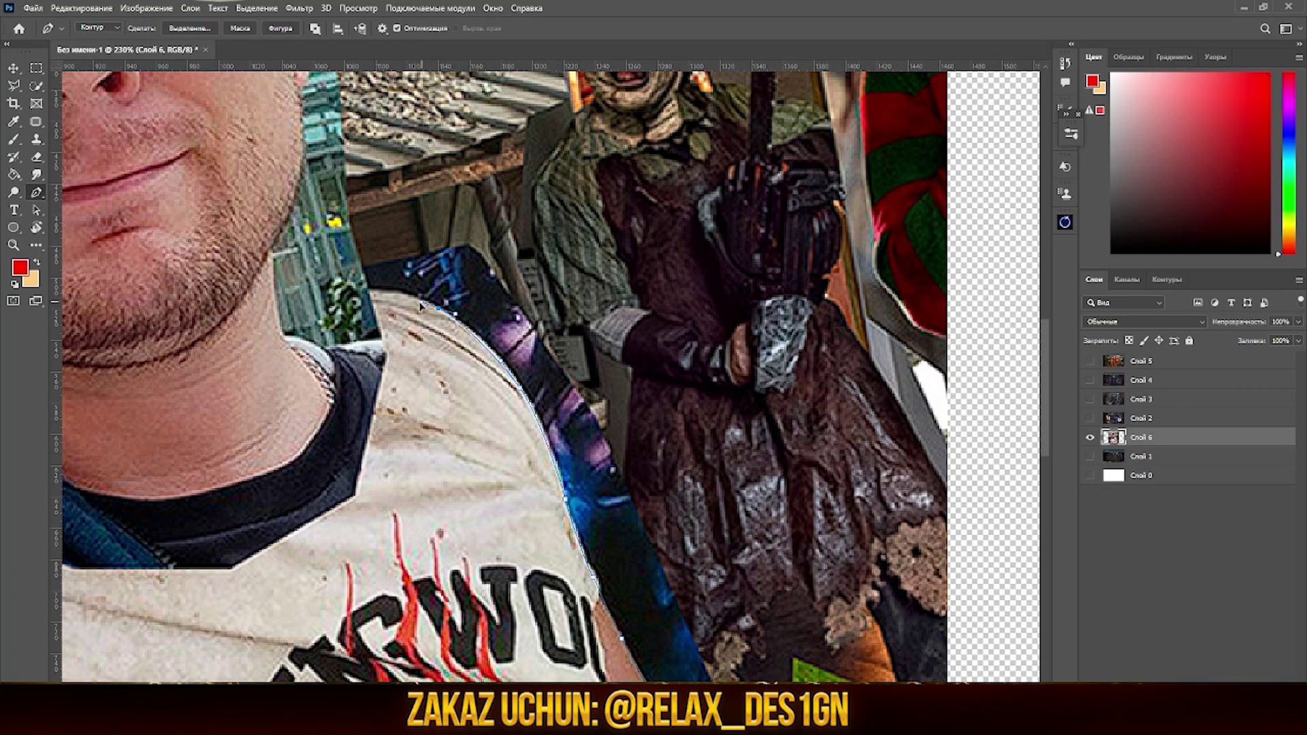
scroll(385, 295, "down", 2)
scroll(381, 340, "down", 2)
scroll(377, 408, "down", 2)
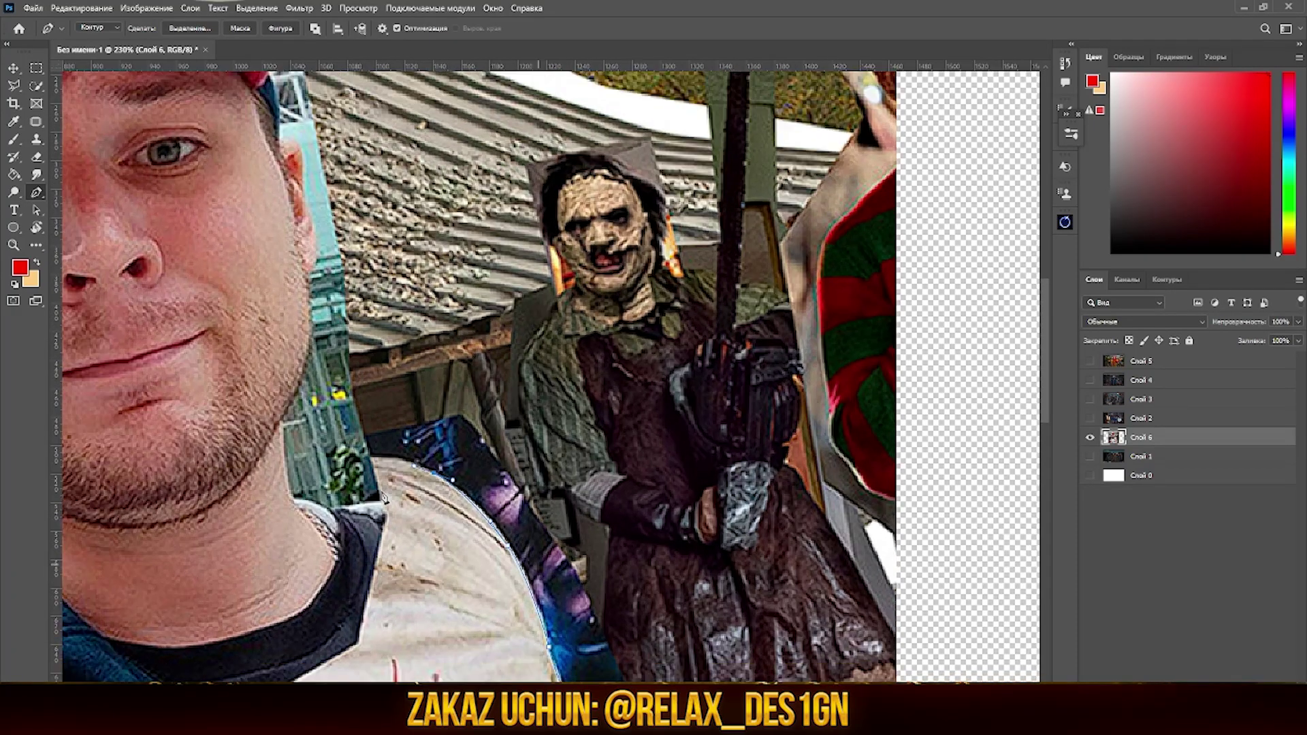
scroll(373, 471, "down", 2)
scroll(373, 471, "up", 5)
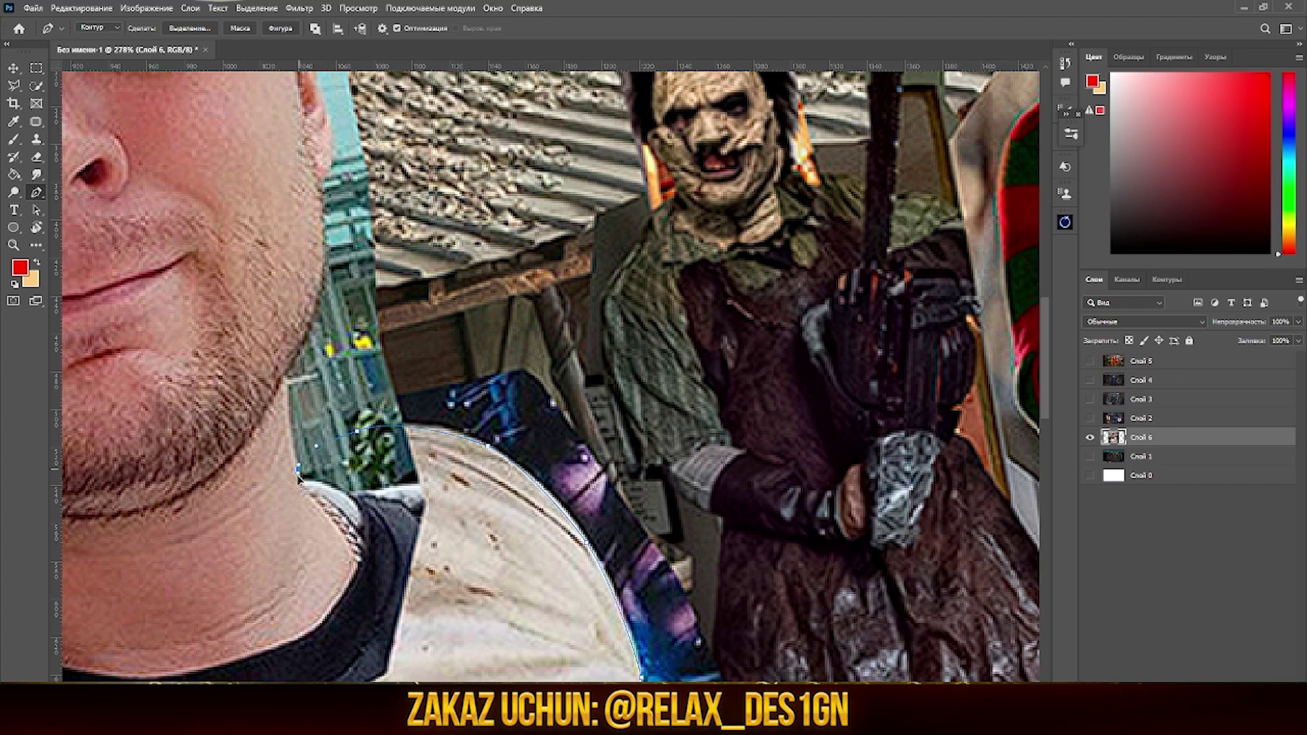
scroll(285, 385, "up", 3)
scroll(300, 387, "up", 1)
scroll(310, 389, "up", 1)
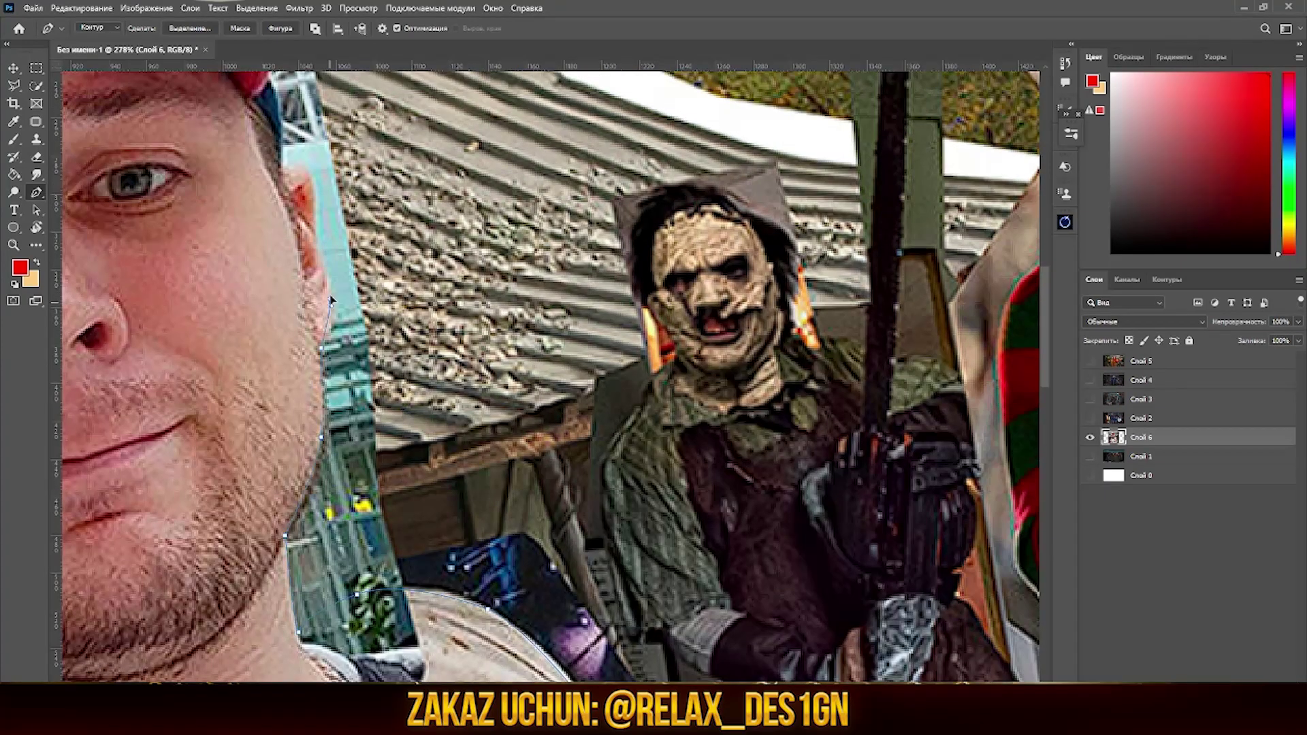
scroll(319, 390, "up", 2)
scroll(312, 362, "up", 2)
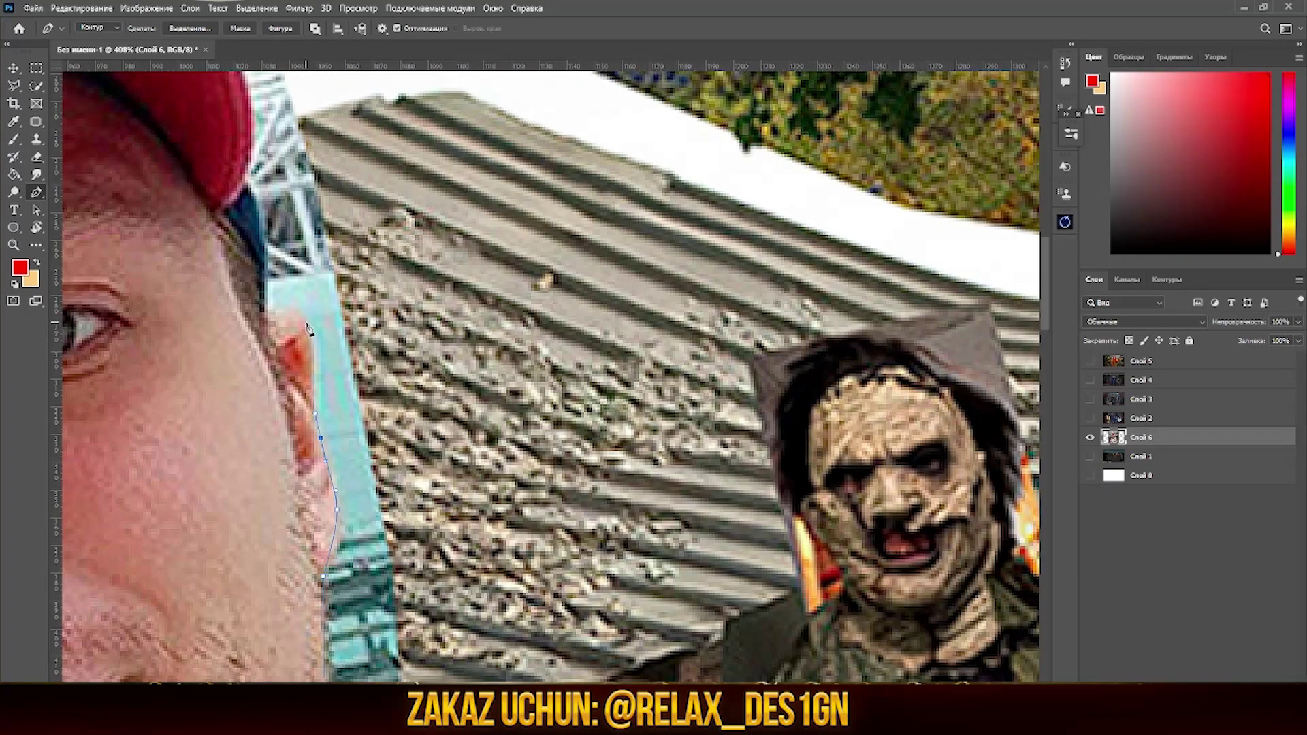
left_click(314, 350)
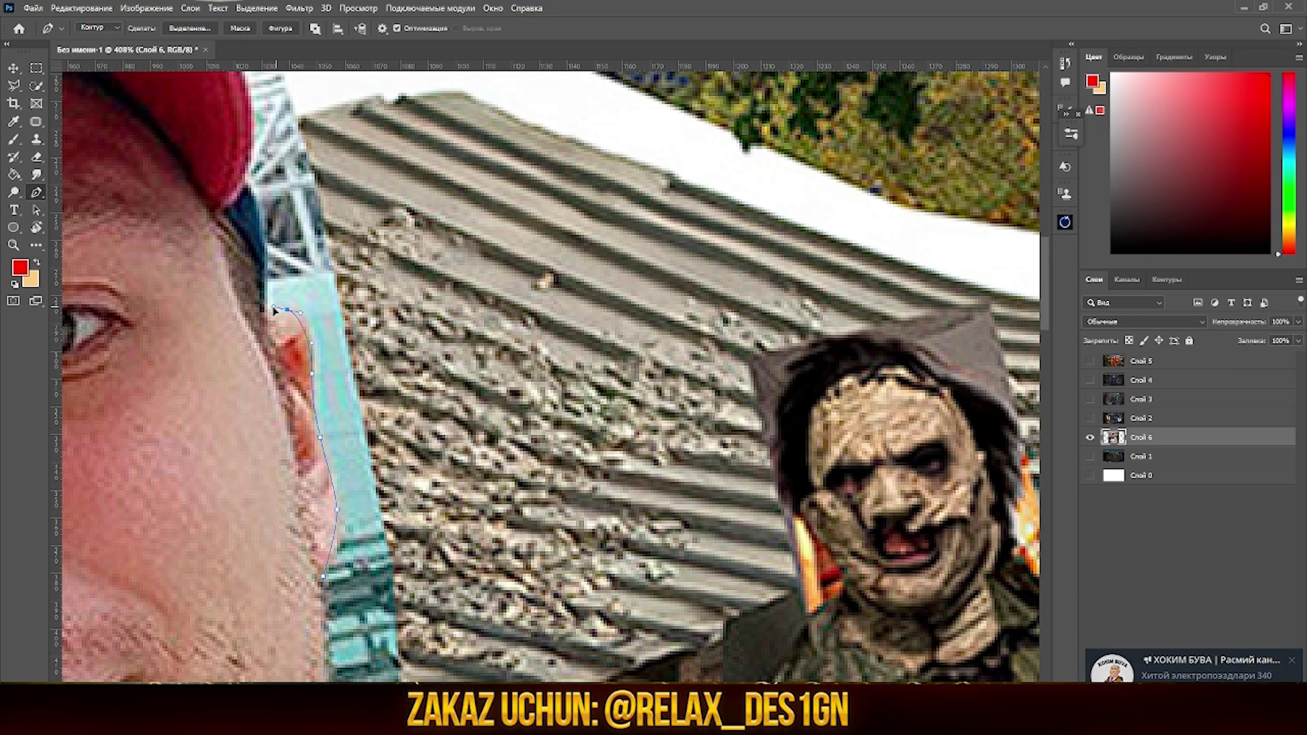
scroll(266, 340, "up", 4)
scroll(376, 325, "down", 3)
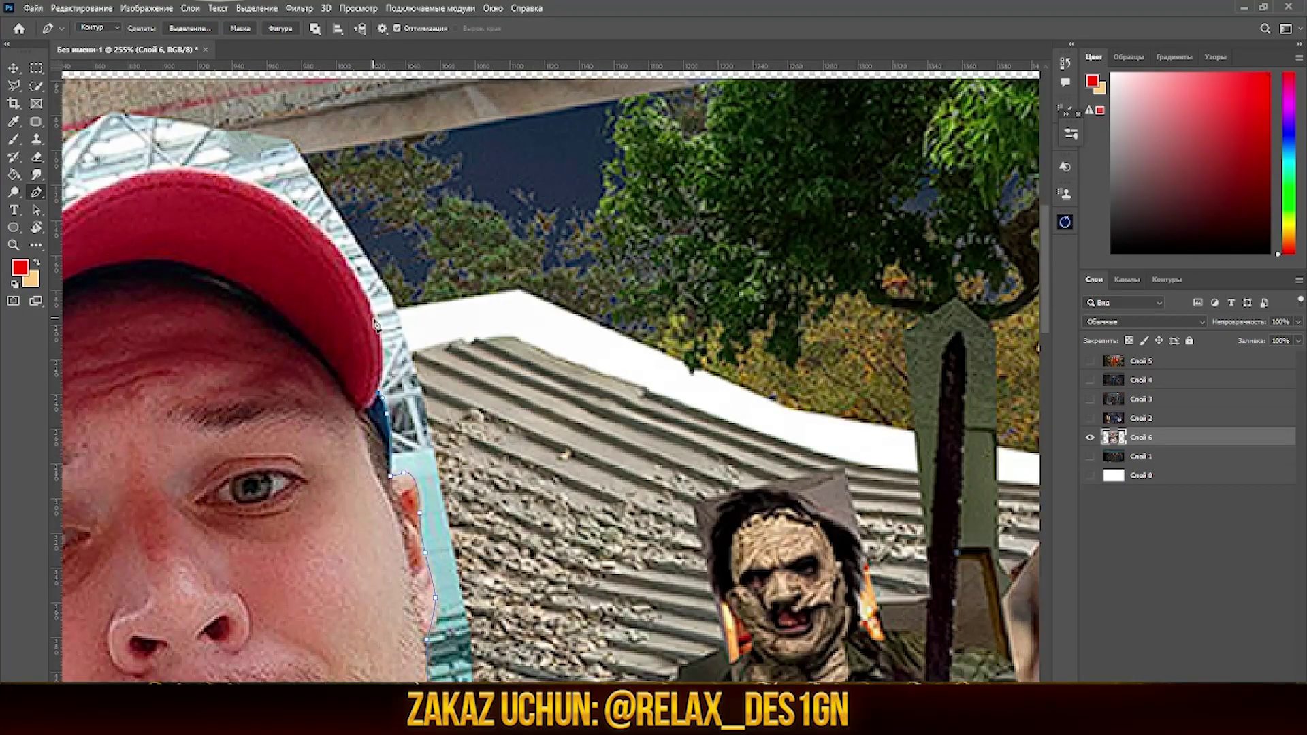
left_click_drag(355, 272, 396, 347)
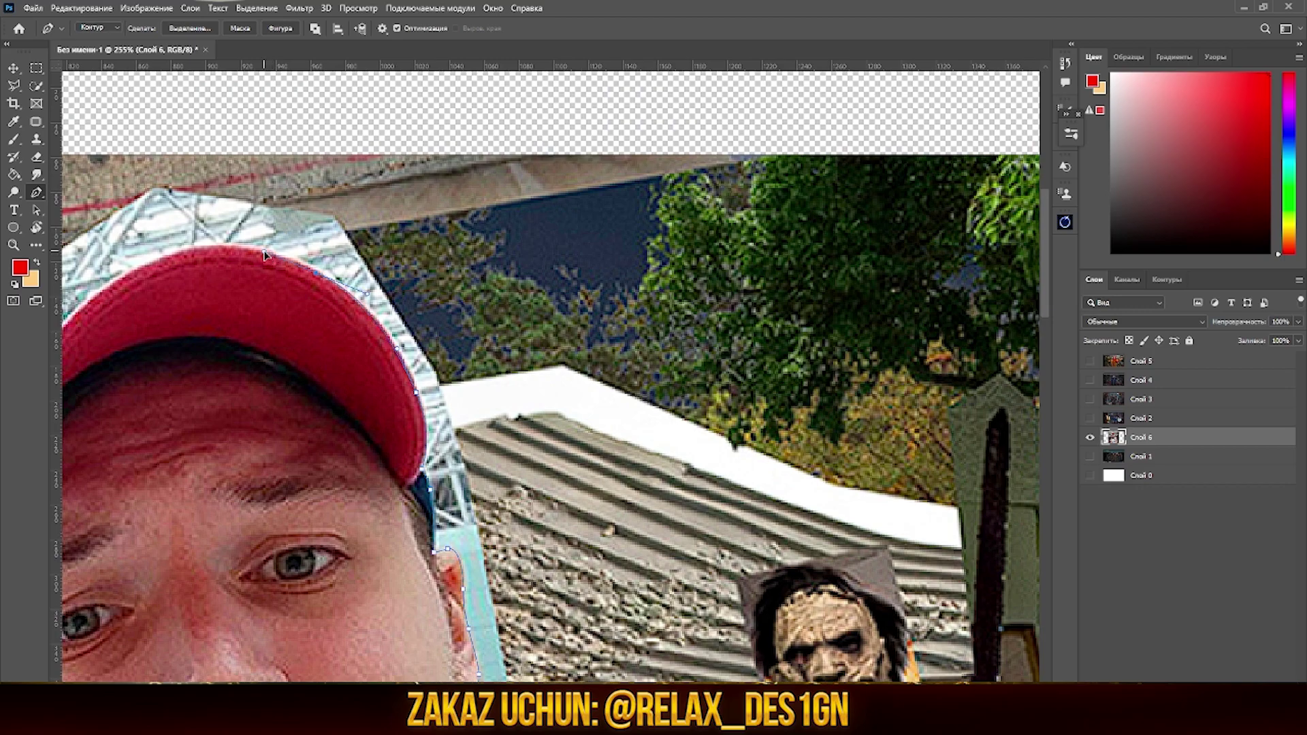
Trace the man's outline along the jaw, neck, shoulder strap and shoulder edge.
scroll(265, 255, "left", 2)
scroll(218, 286, "left", 3)
scroll(213, 320, "down", 1)
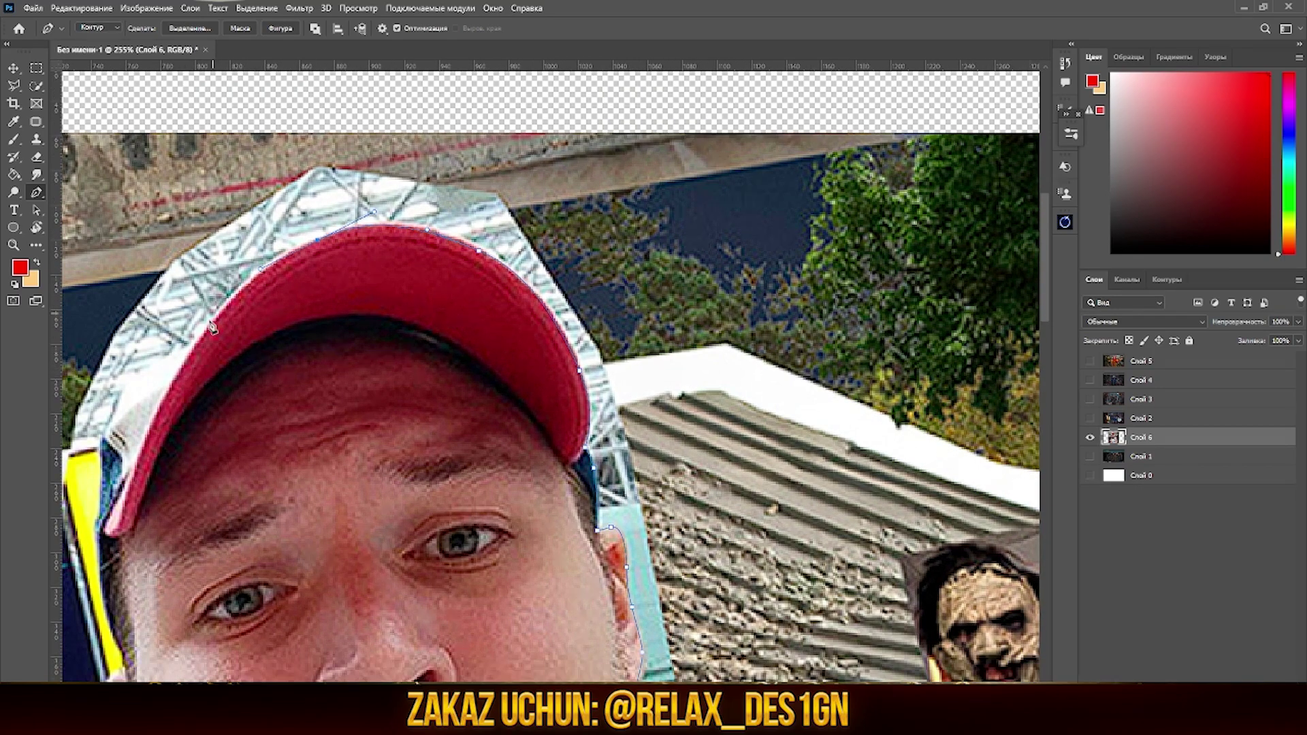
scroll(142, 378, "up", 2)
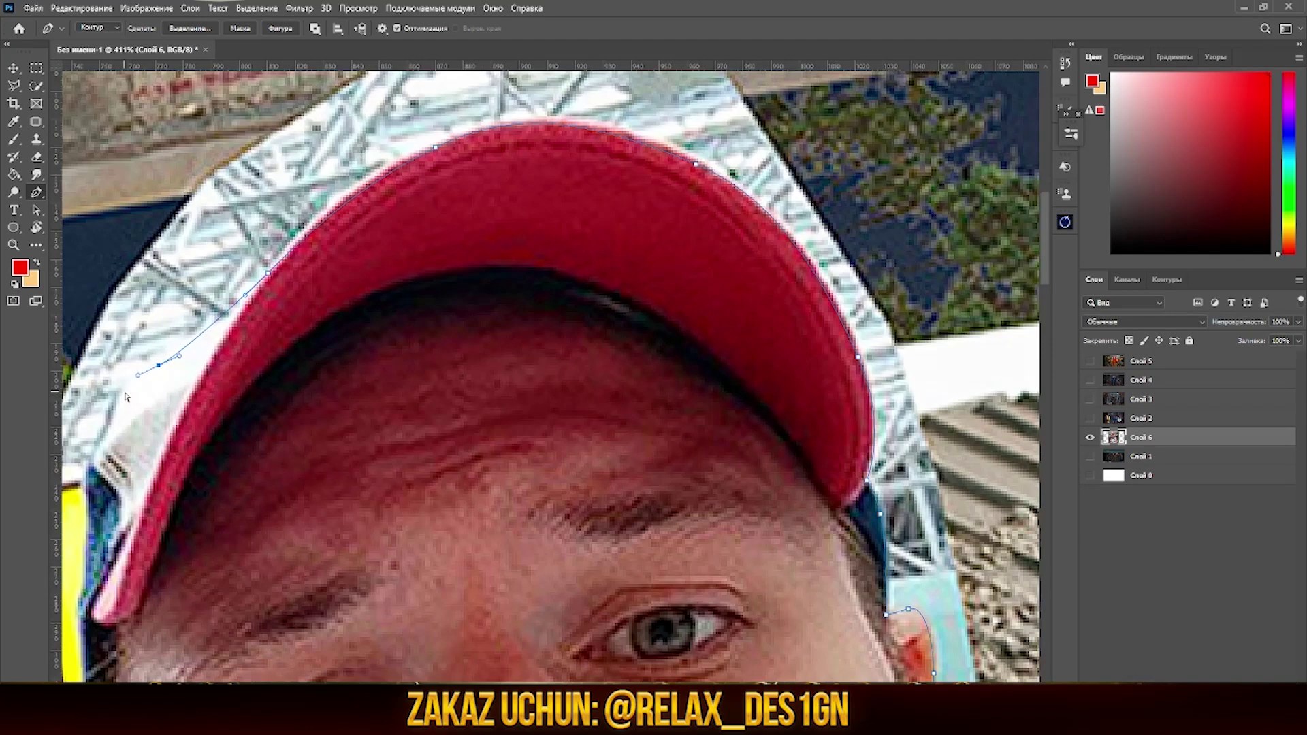
scroll(157, 388, "up", 1)
scroll(177, 405, "down", 1)
scroll(193, 418, "down", 2)
scroll(204, 429, "down", 2)
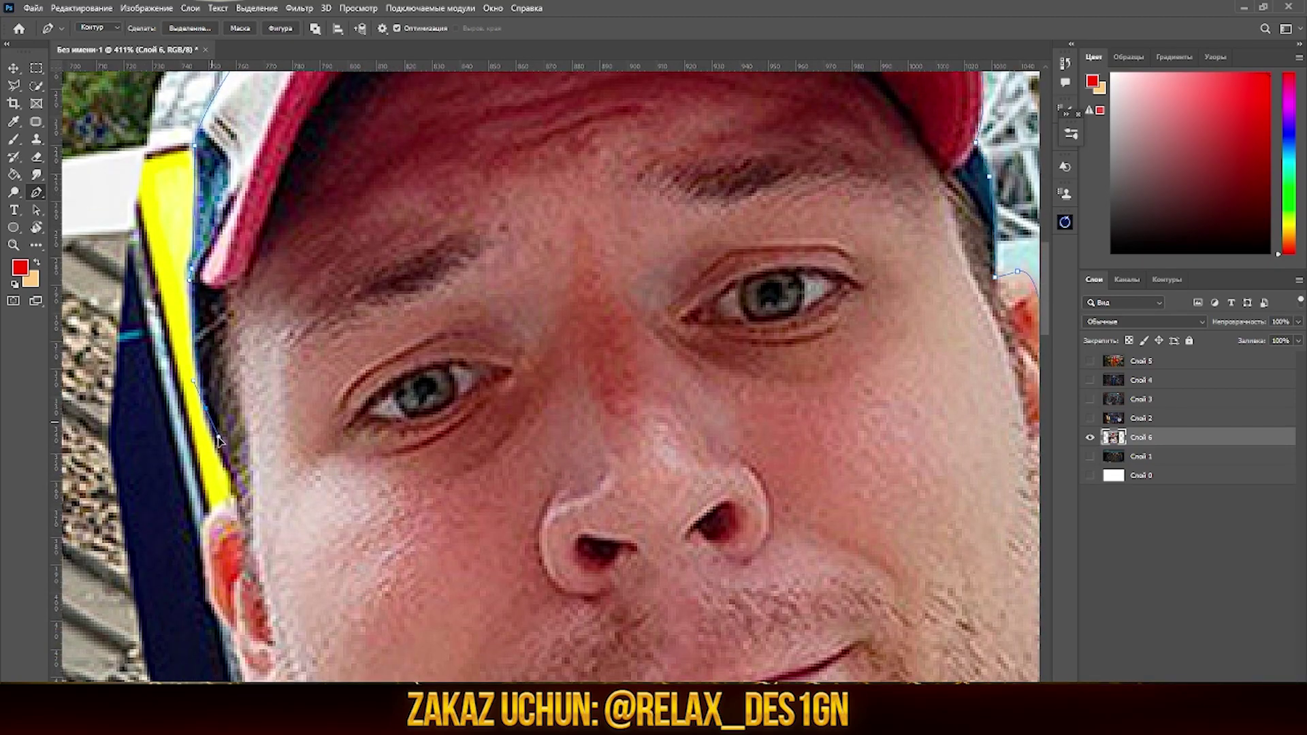
scroll(238, 506, "down", 5)
left_click_drag(203, 411, 211, 436)
scroll(224, 429, "down", 3)
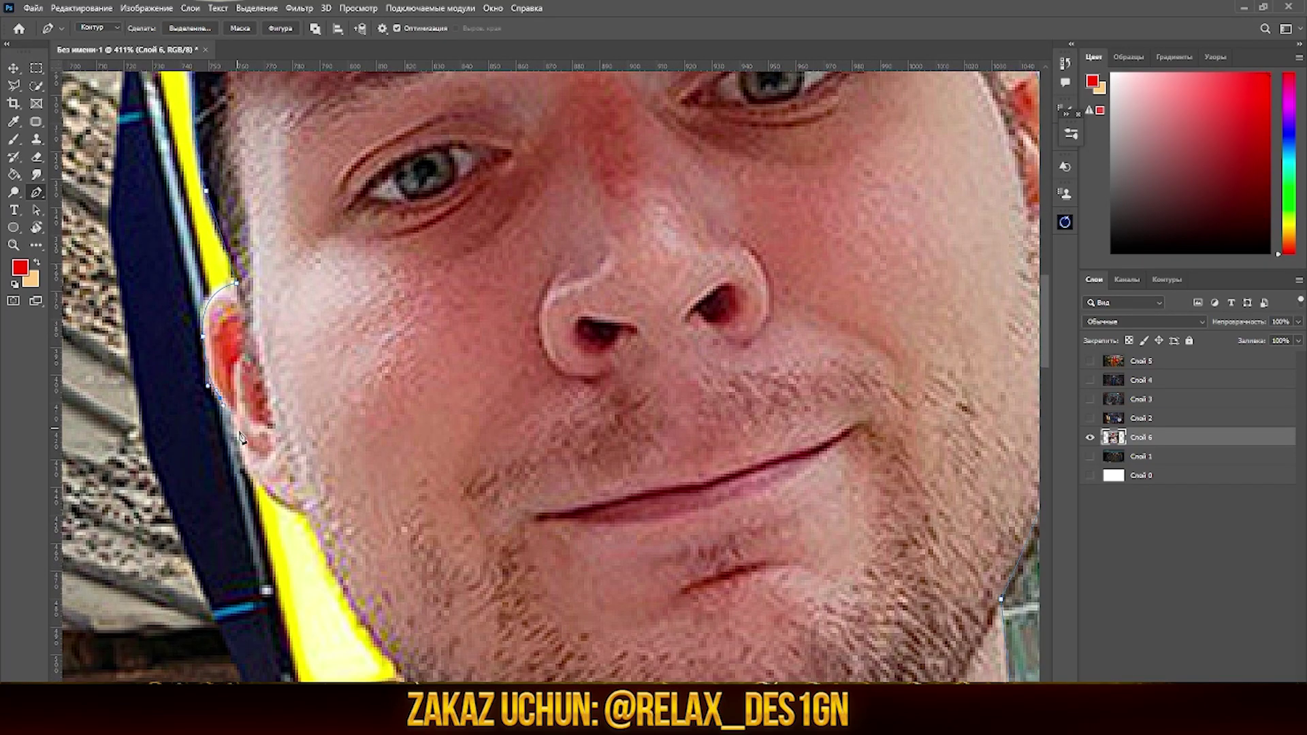
scroll(237, 436, "down", 2)
scroll(353, 443, "down", 1)
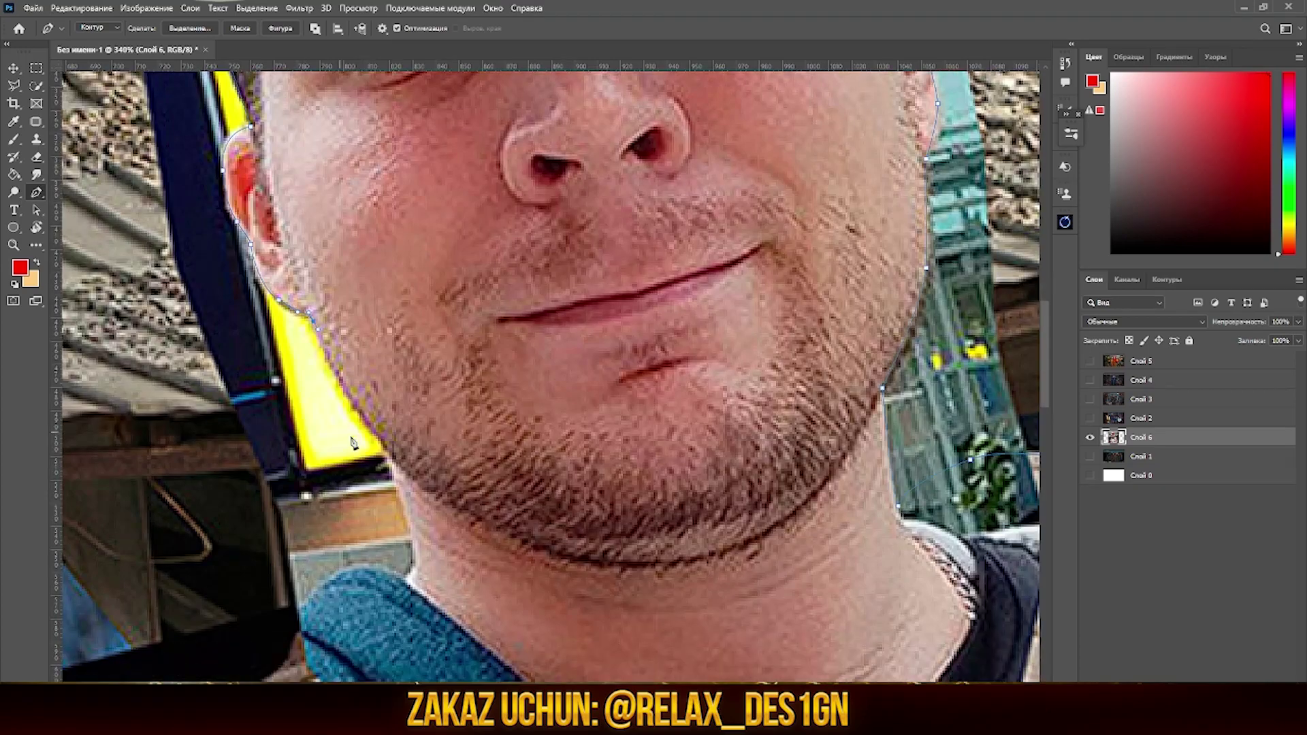
scroll(376, 436, "down", 1)
left_click(394, 402)
left_click(412, 496)
scroll(409, 497, "down", 1)
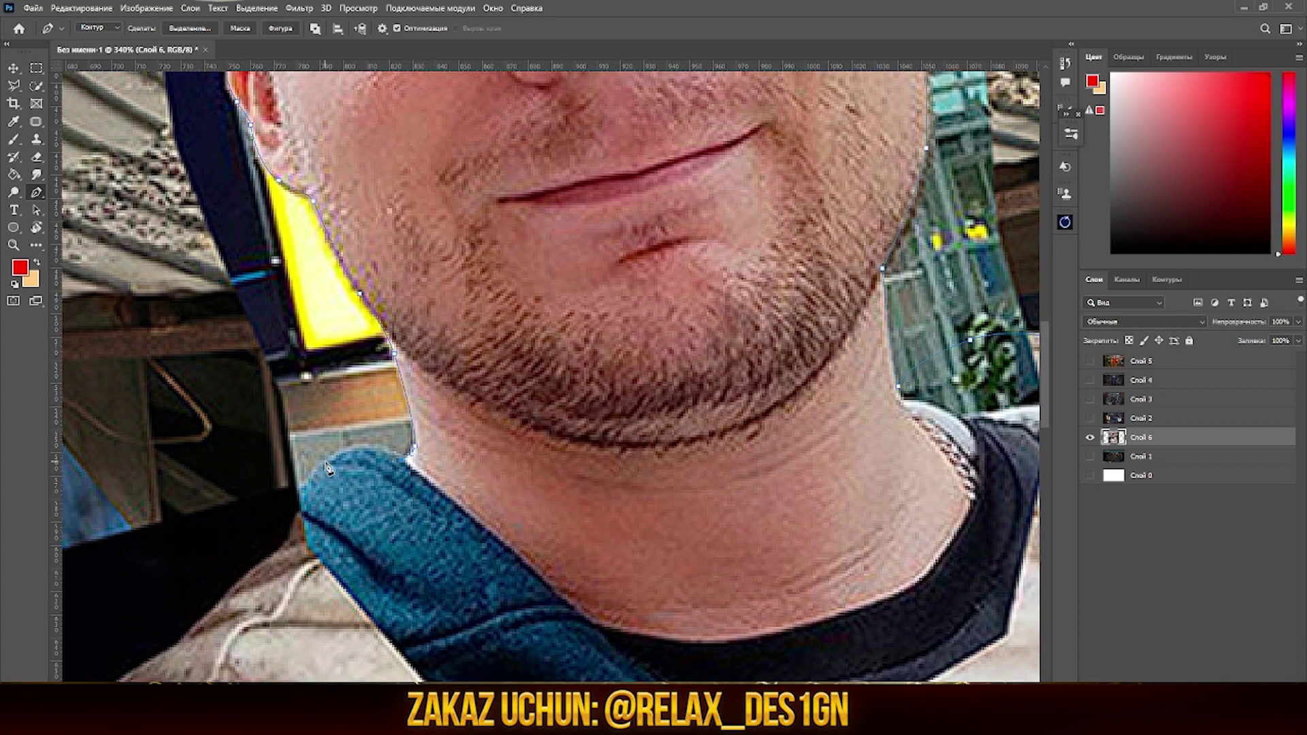
left_click(333, 468)
scroll(320, 463, "down", 2)
scroll(303, 460, "down", 3)
left_click(355, 407)
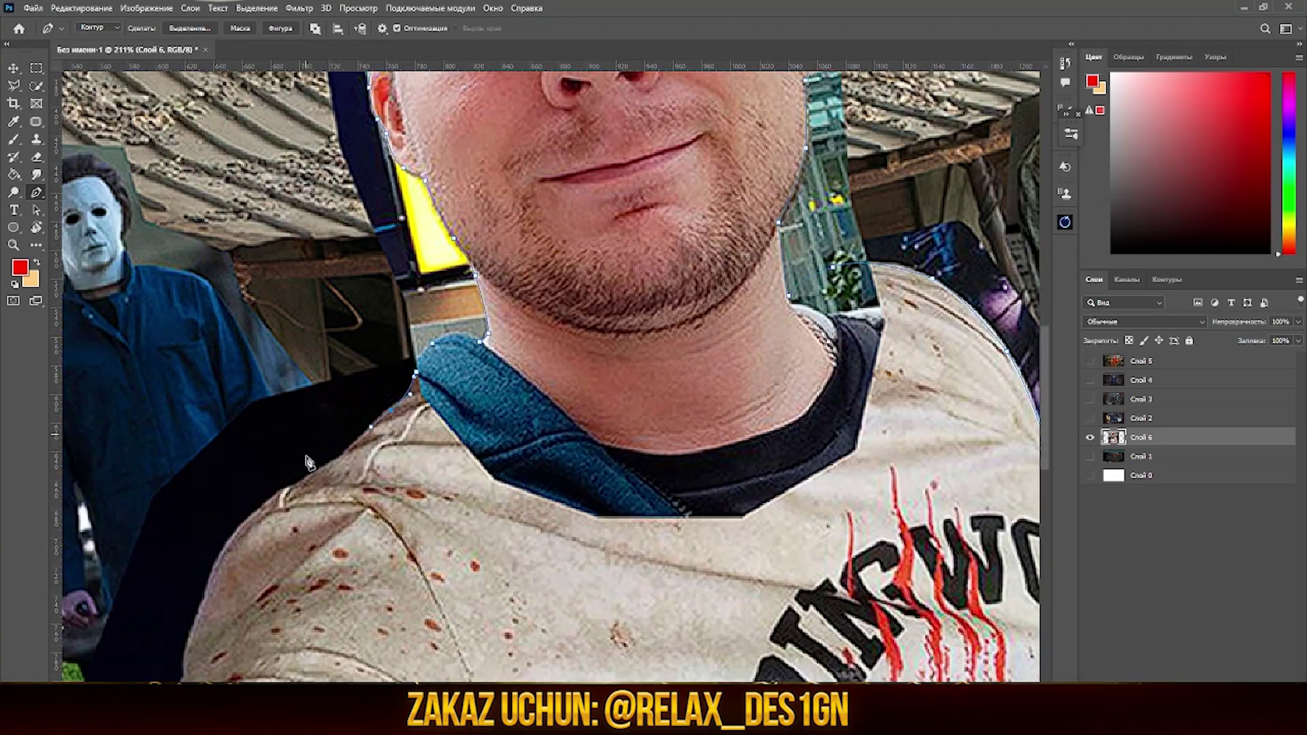
scroll(320, 443, "down", 2)
left_click(308, 432)
left_click(279, 454)
Continue the outline down the sleeve and arm to the shirt's right side.
scroll(272, 442, "down", 2)
scroll(239, 495, "down", 1)
left_click(228, 442)
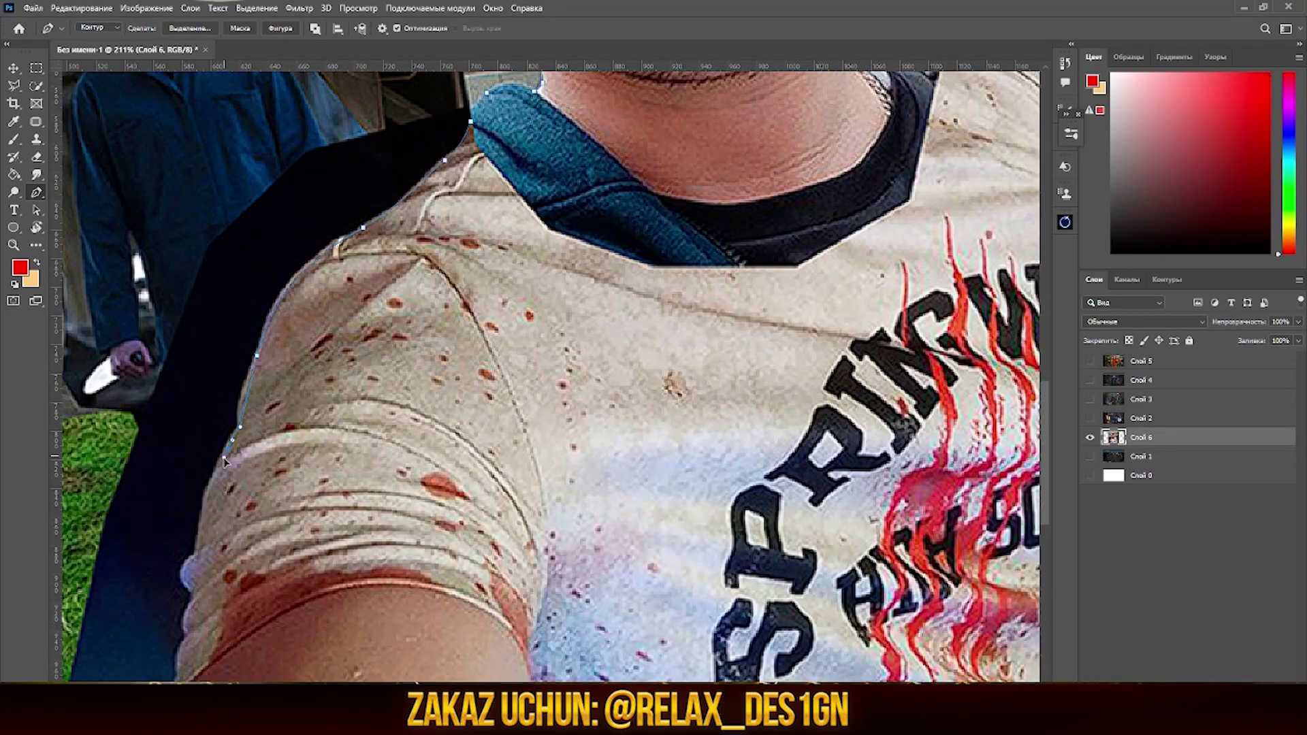
scroll(228, 442, "down", 1)
scroll(204, 435, "down", 1)
left_click(185, 414)
scroll(189, 406, "down", 1)
left_click(181, 432)
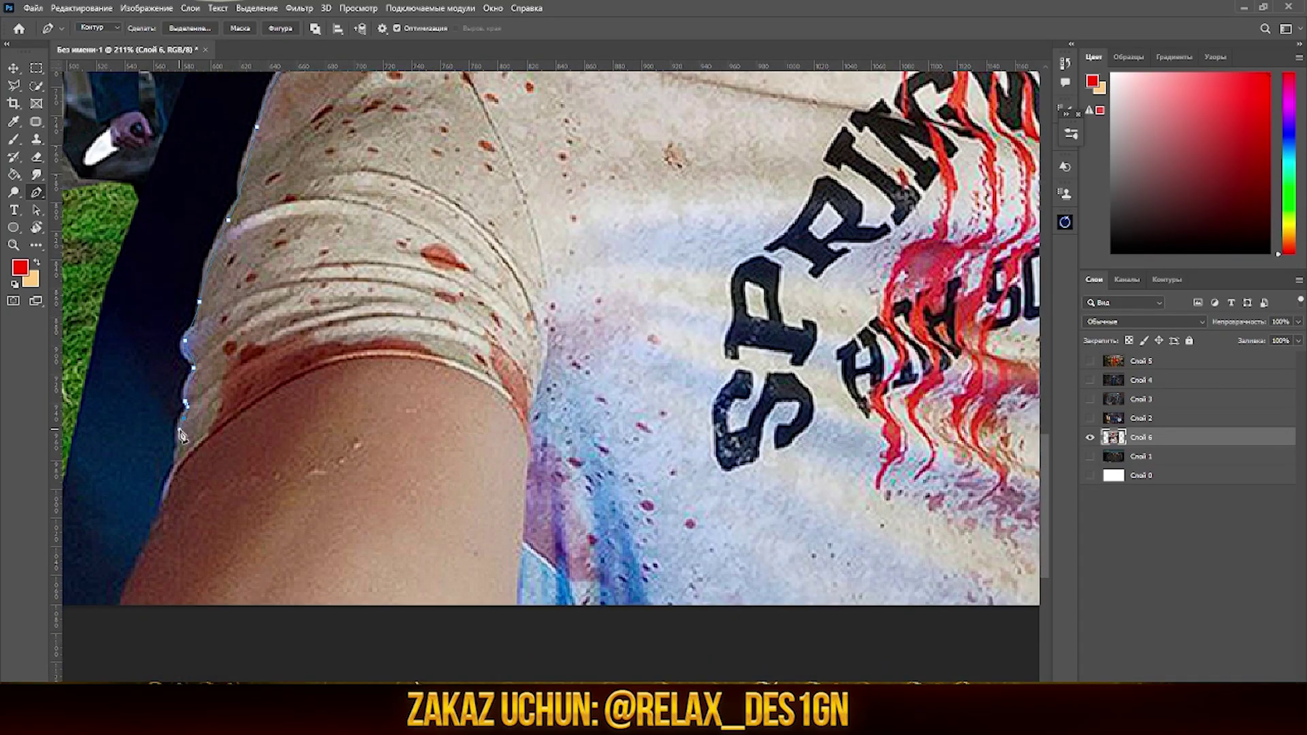
scroll(181, 436, "down", 1)
scroll(313, 477, "down", 5, "alt")
scroll(803, 433, "up", 5, "alt")
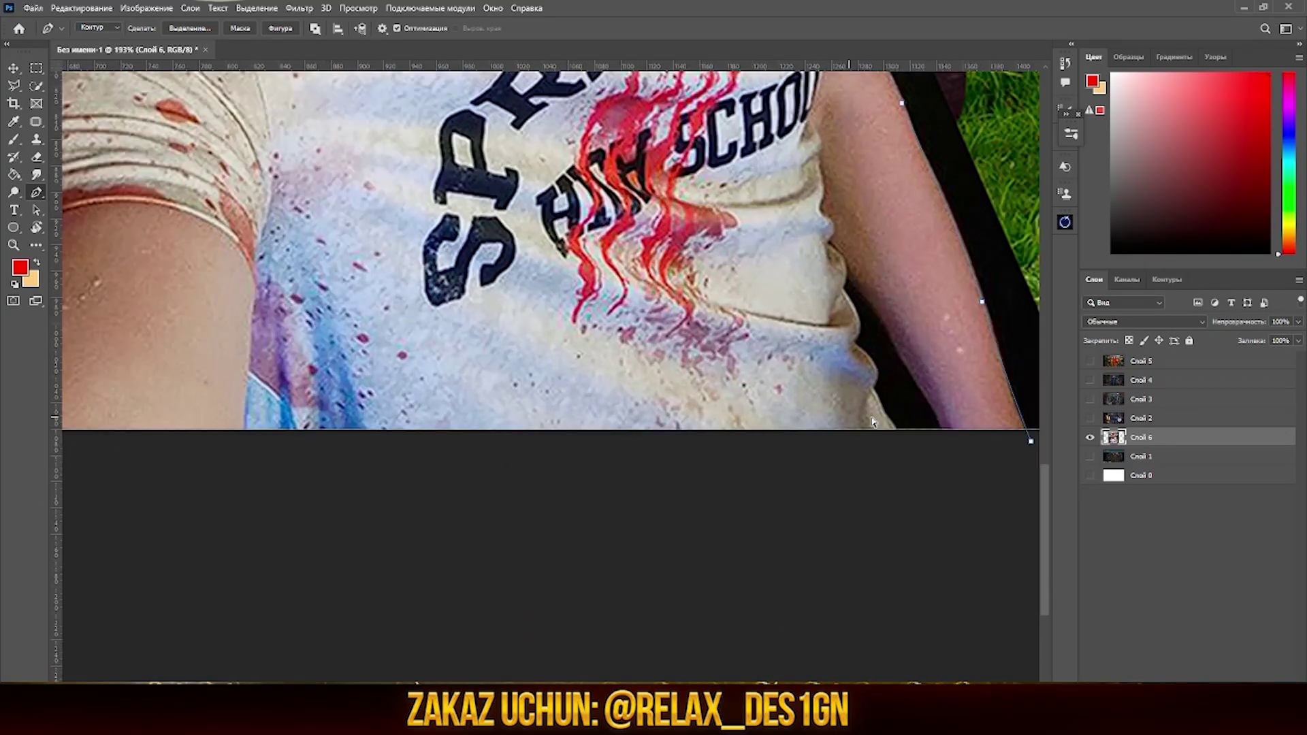
left_click(880, 434)
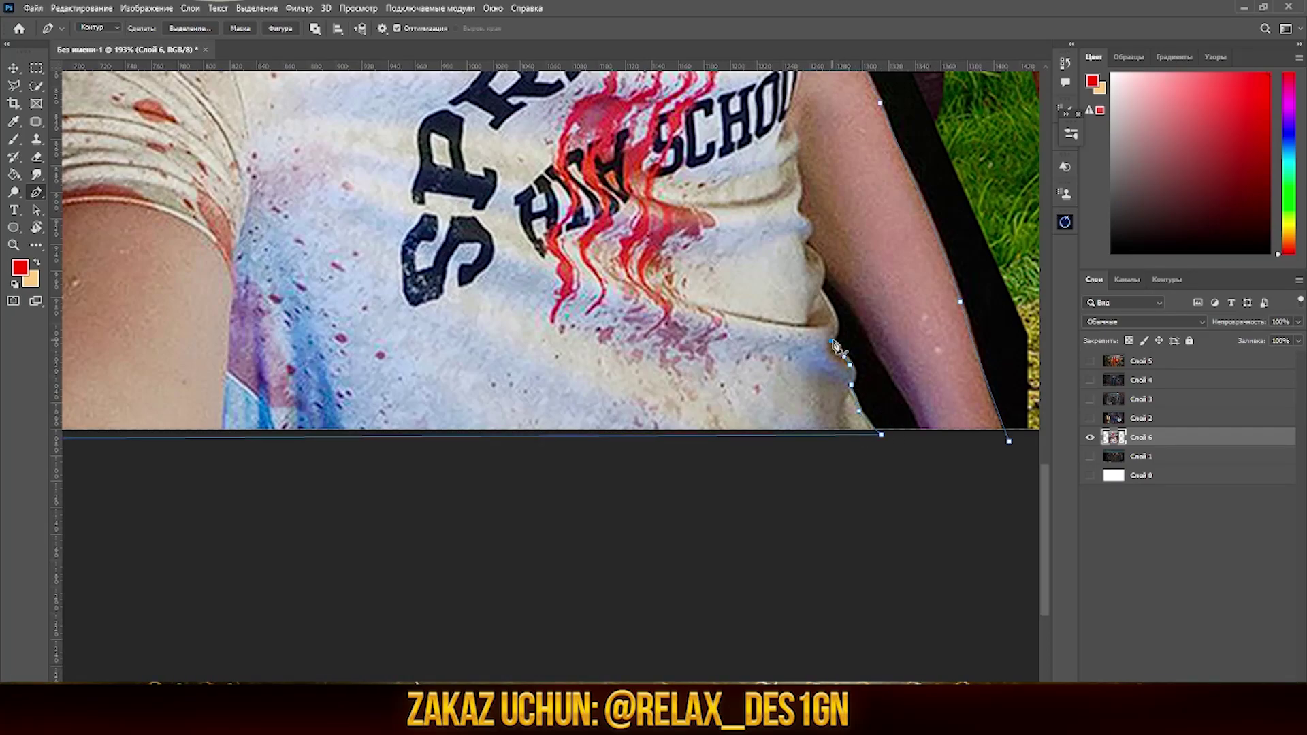
scroll(916, 417, "down", 3, "alt")
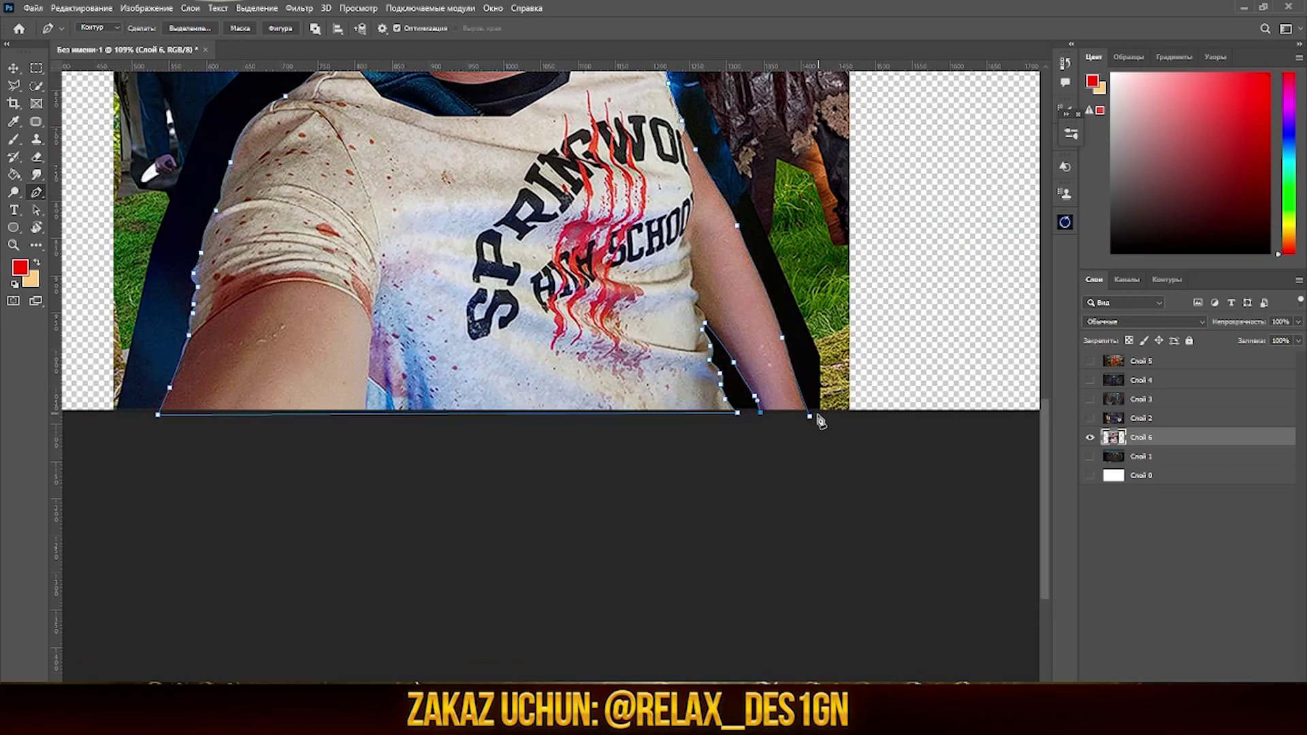
Close the path, load it as a selection and copy the man to layer Слой 7.
left_click(189, 28)
key("Return")
key("ctrl+j")
left_click(1089, 456)
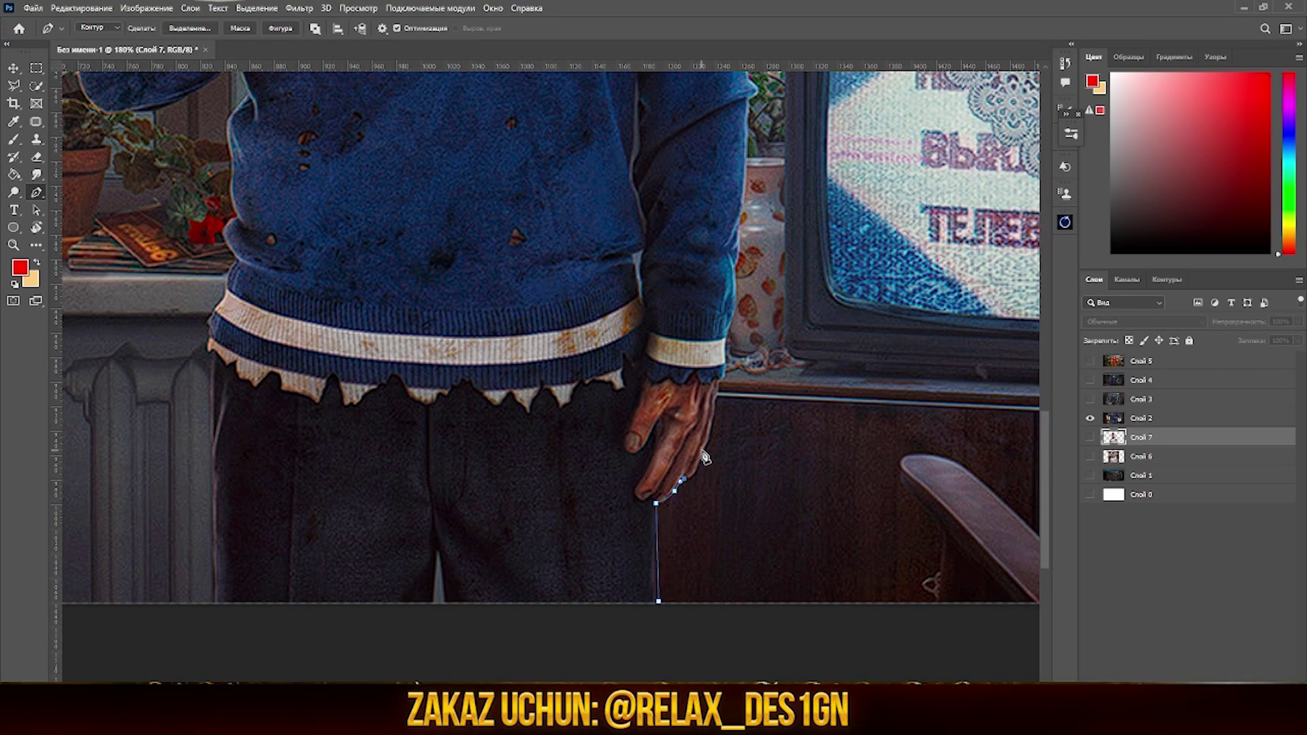
Move the view from the sweater-clad villain's cap down along his body.
scroll(729, 388, "up", 1)
scroll(742, 402, "up", 1)
scroll(756, 415, "up", 1)
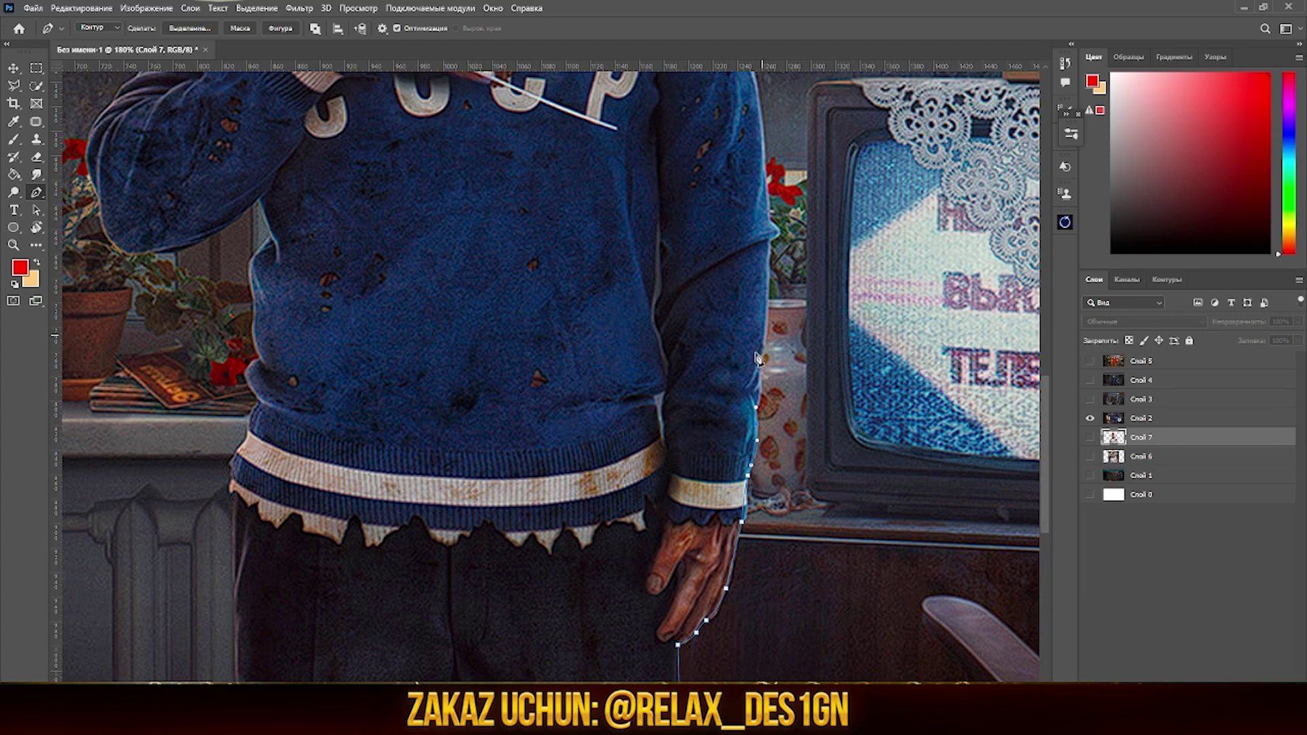
scroll(766, 422, "up", 1)
scroll(868, 367, "up", 3)
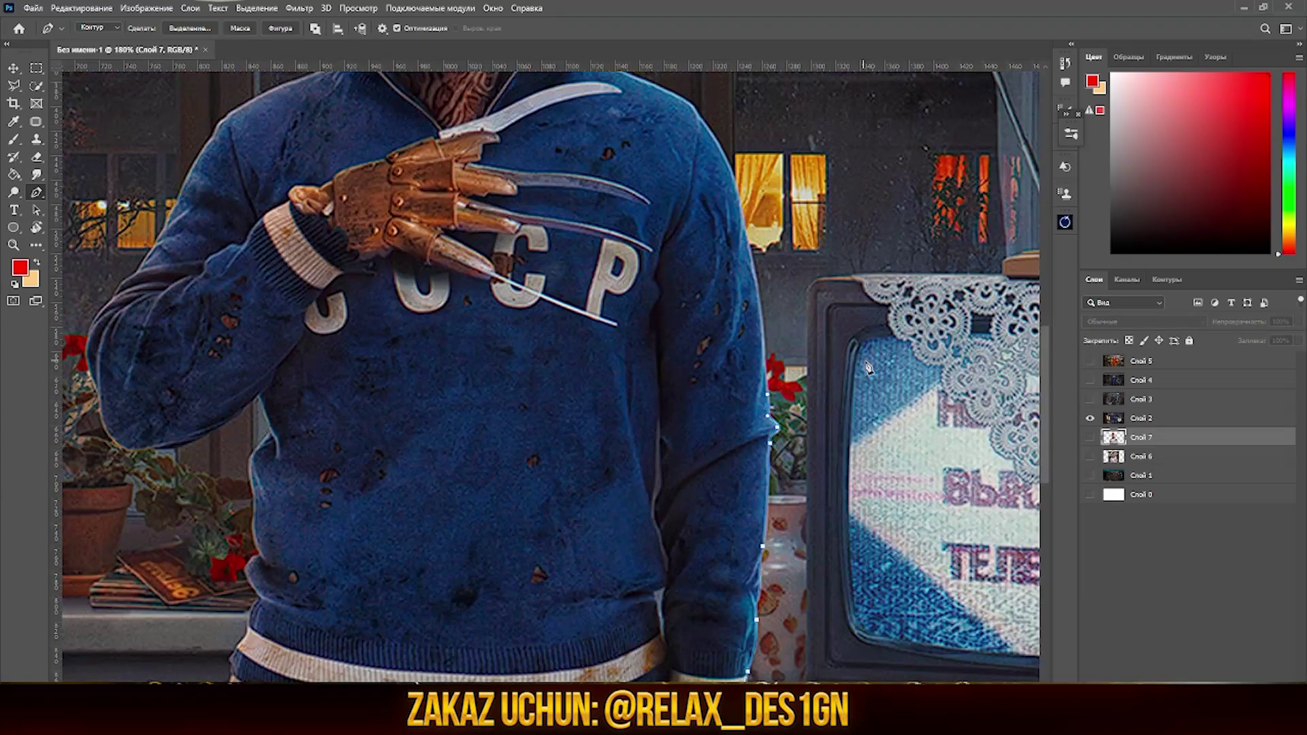
scroll(710, 219, "up", 3)
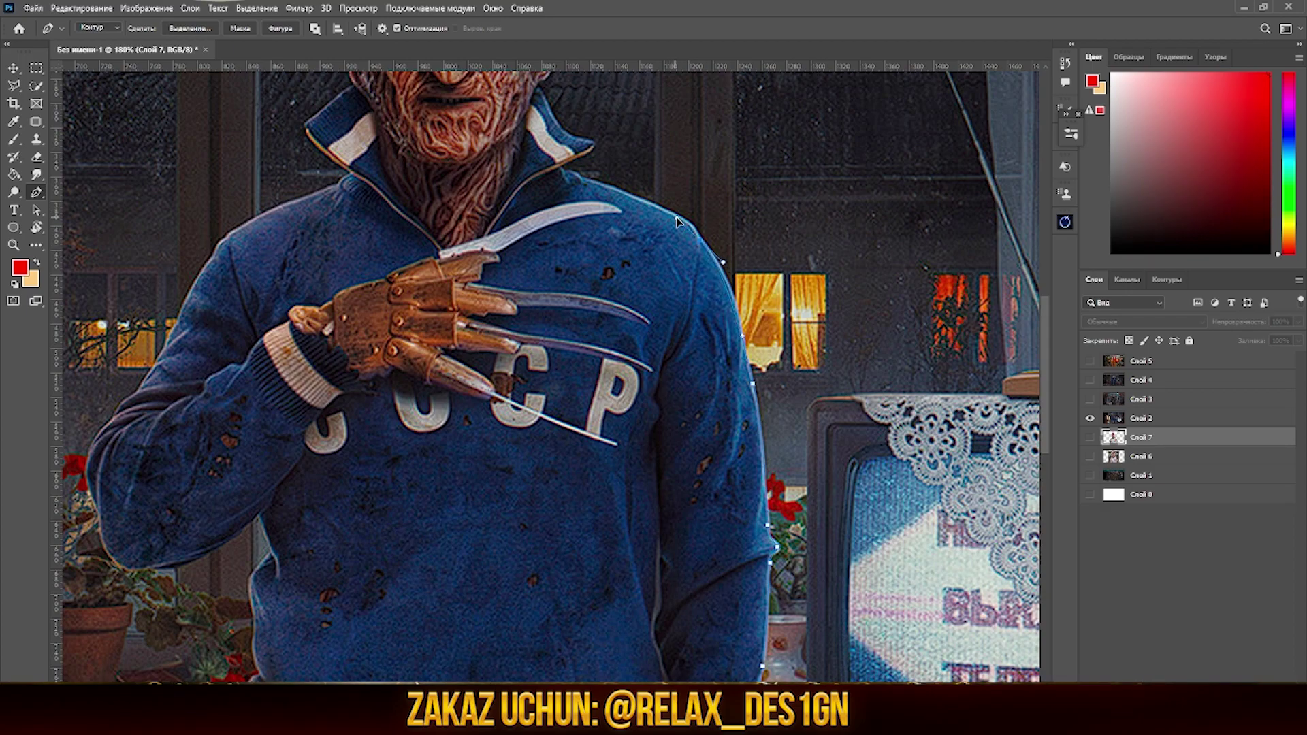
scroll(599, 202, "up", 3)
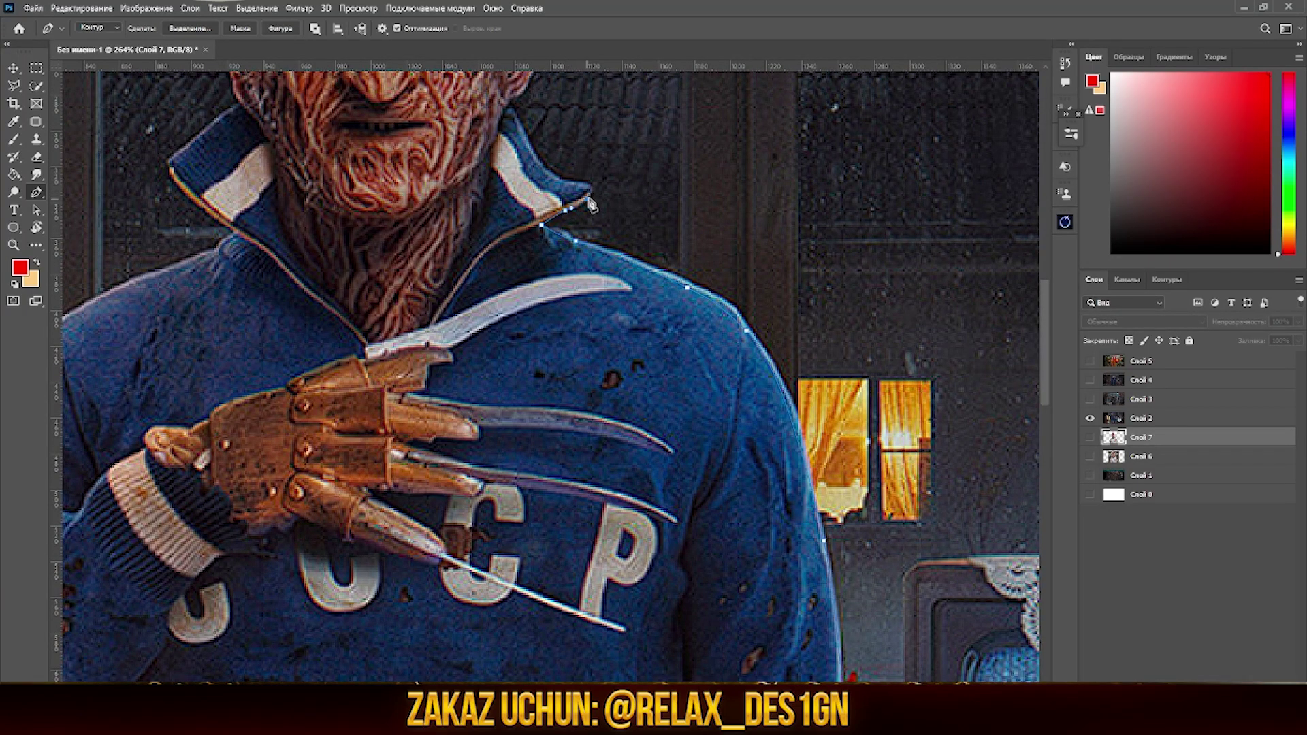
scroll(591, 204, "up", 1)
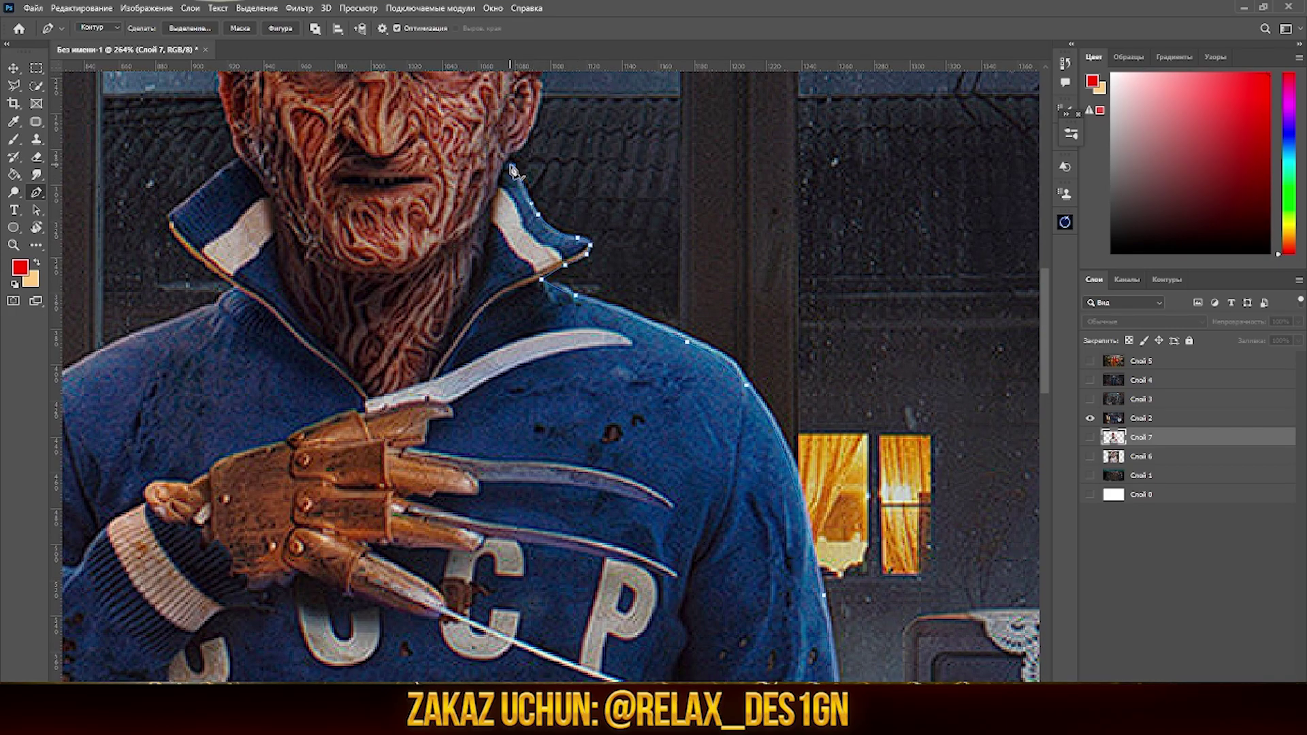
scroll(514, 170, "up", 2)
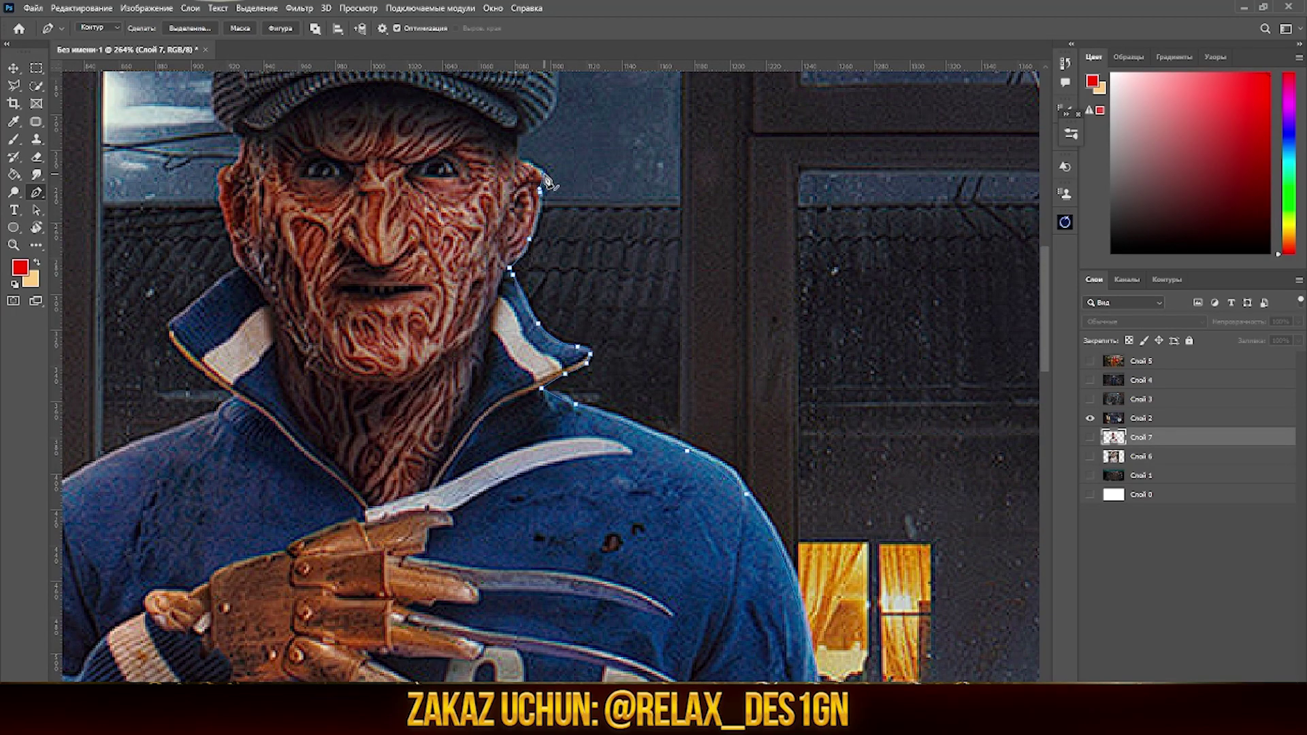
scroll(549, 183, "up", 1)
scroll(521, 222, "up", 1)
scroll(484, 180, "up", 1)
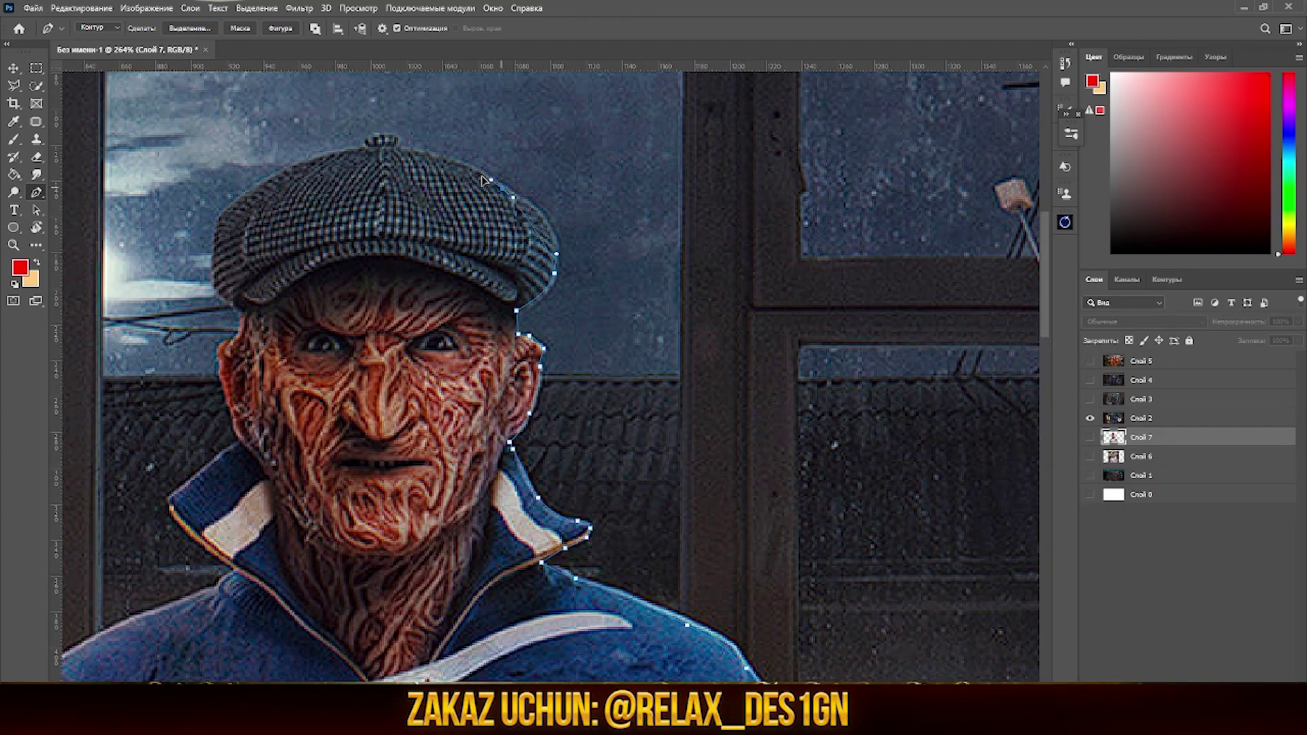
scroll(401, 152, "up", 1)
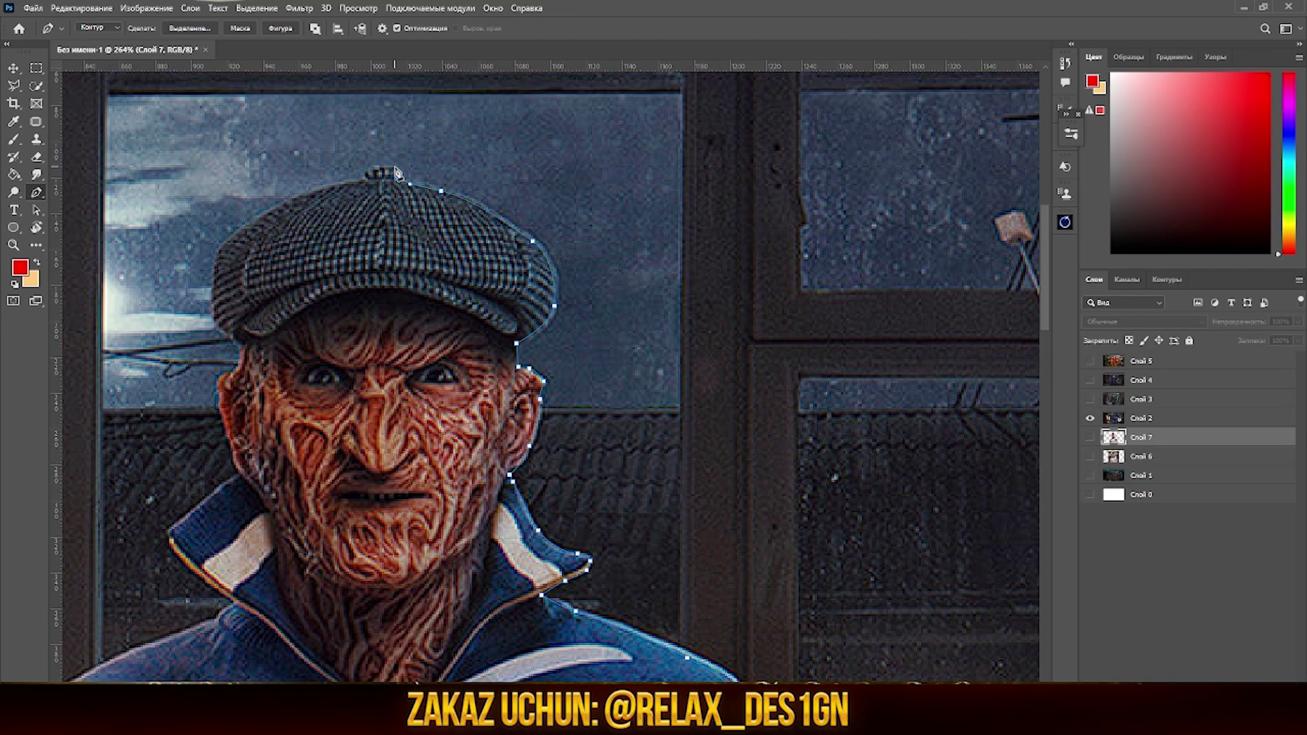
scroll(368, 184, "down", 1)
scroll(216, 166, "down", 1)
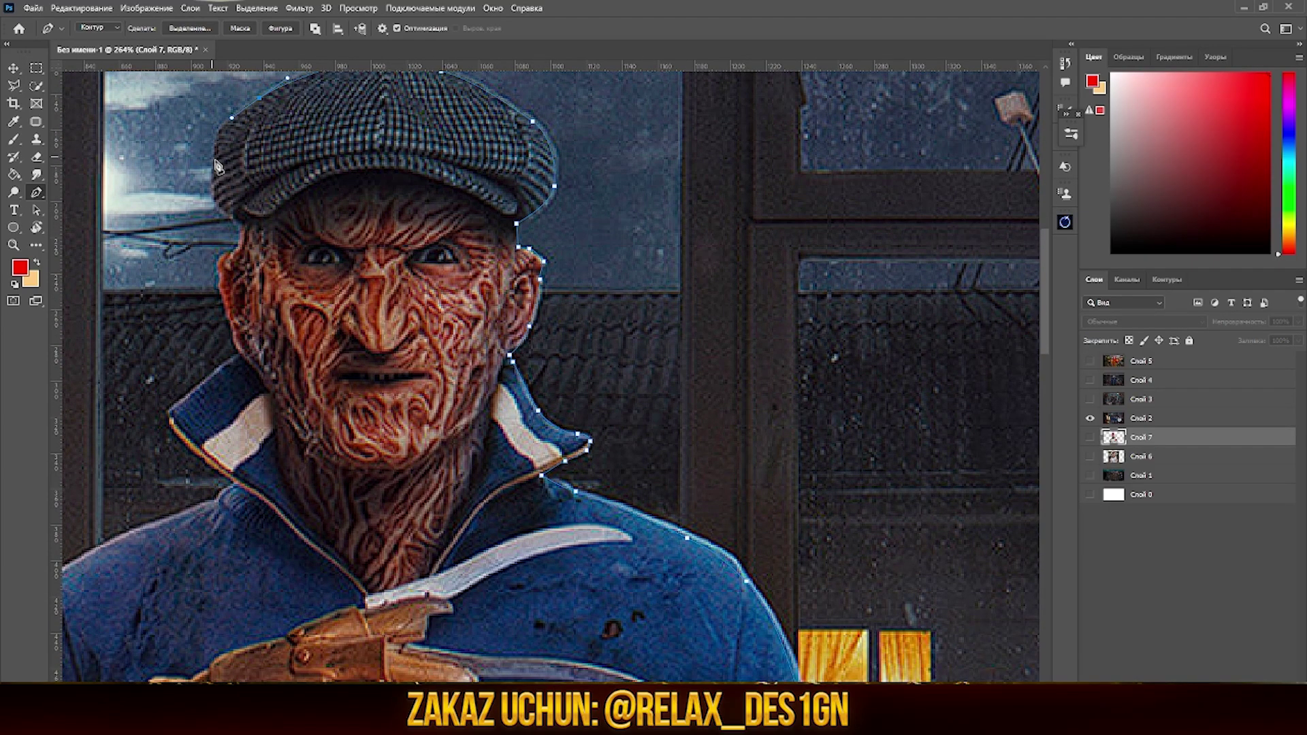
scroll(238, 194, "down", 1)
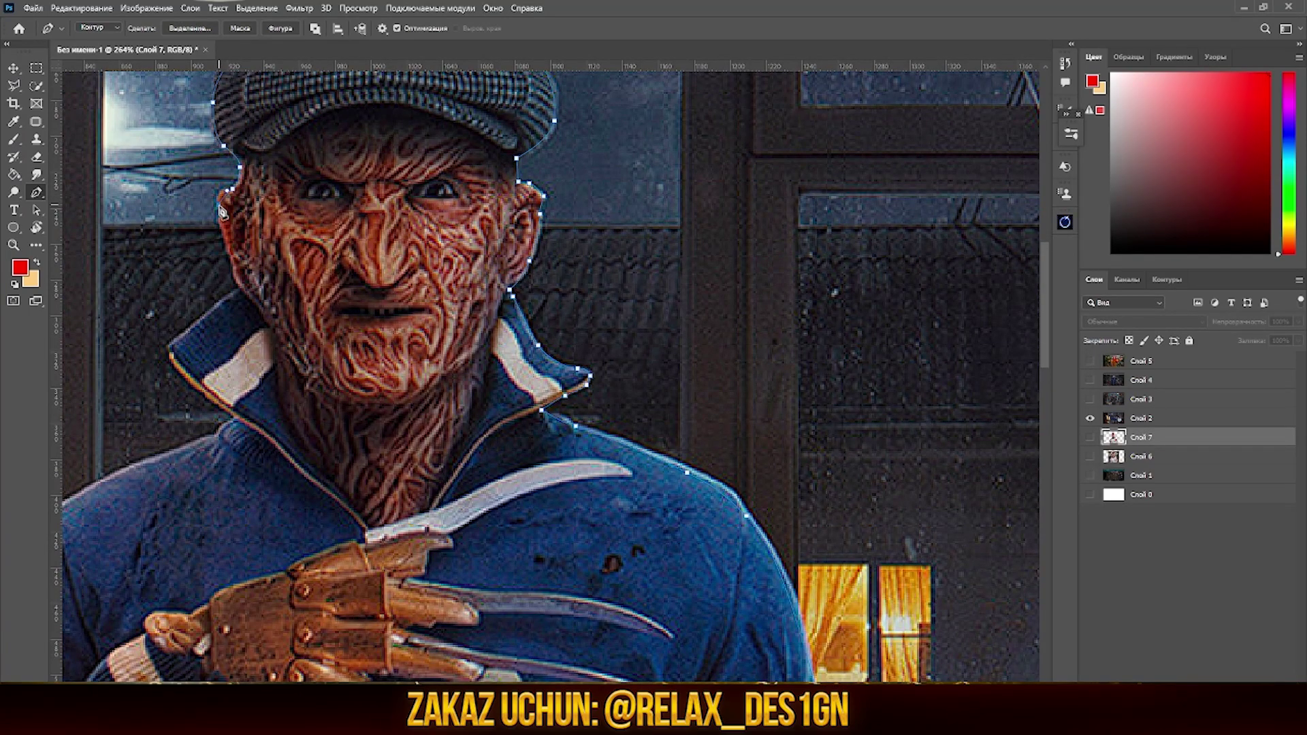
scroll(225, 217, "down", 1)
scroll(234, 239, "down", 1)
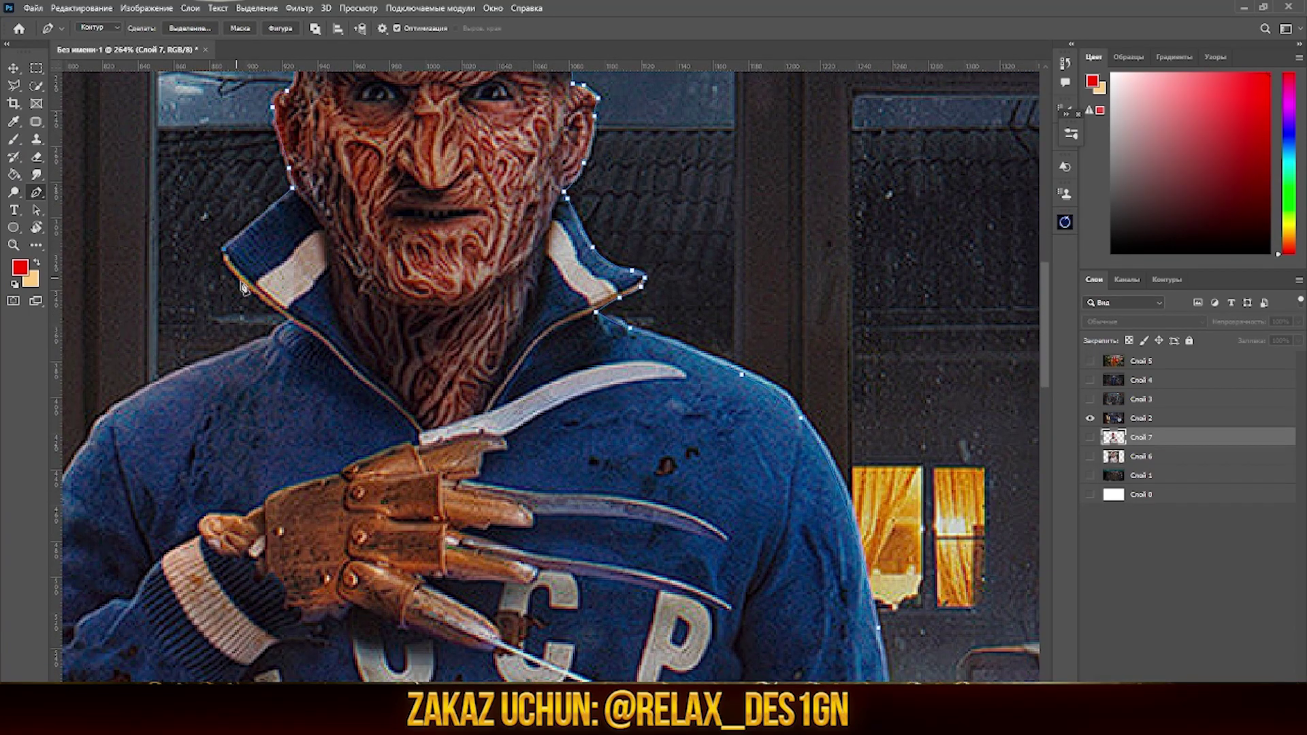
scroll(293, 328, "left", 1)
scroll(245, 369, "down", 2)
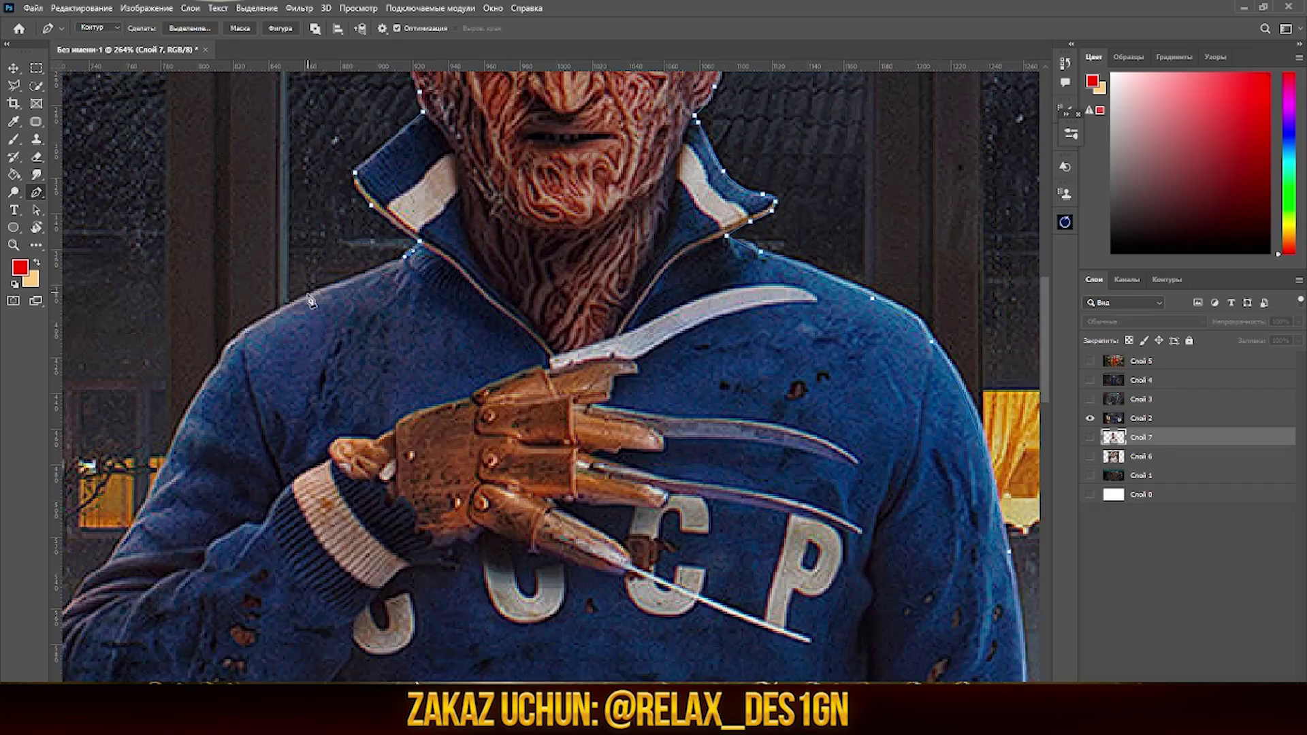
scroll(231, 364, "down", 1)
scroll(211, 357, "left", 1)
scroll(204, 354, "down", 1)
scroll(193, 350, "down", 1)
scroll(183, 351, "down", 1)
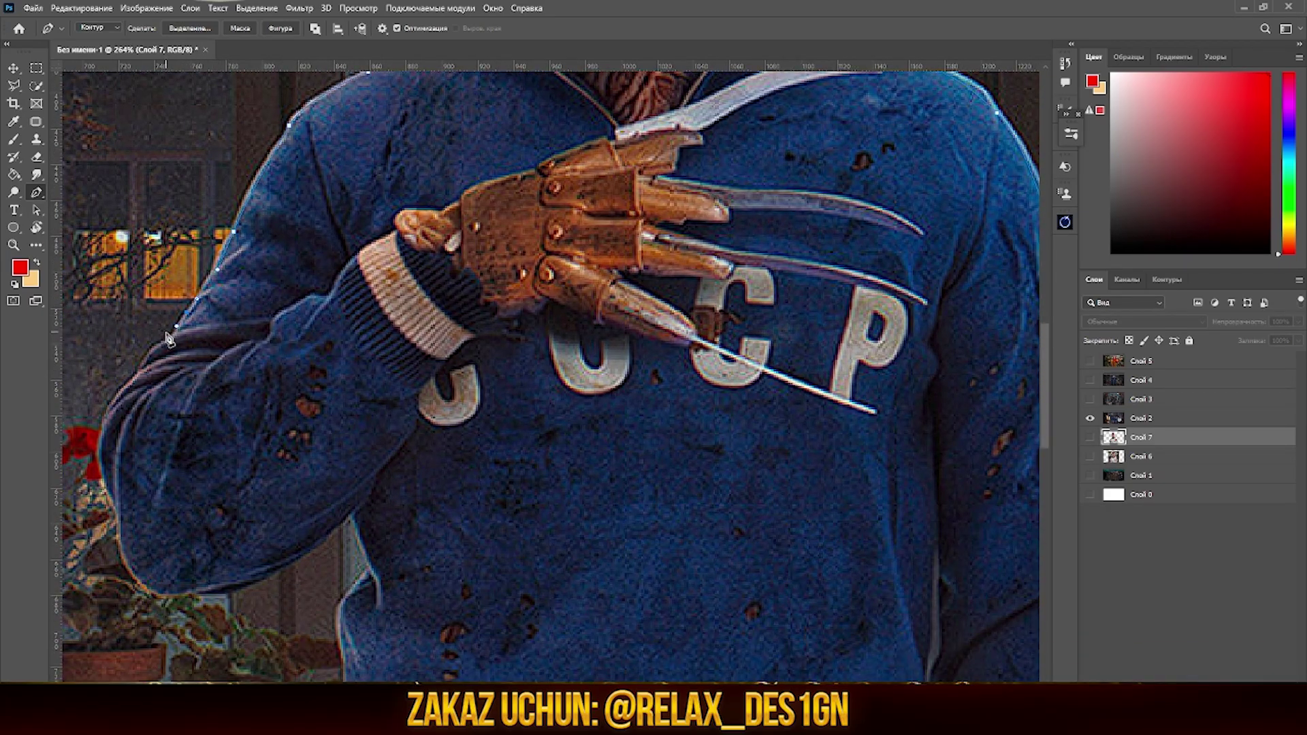
scroll(156, 334, "down", 2)
scroll(119, 354, "down", 2)
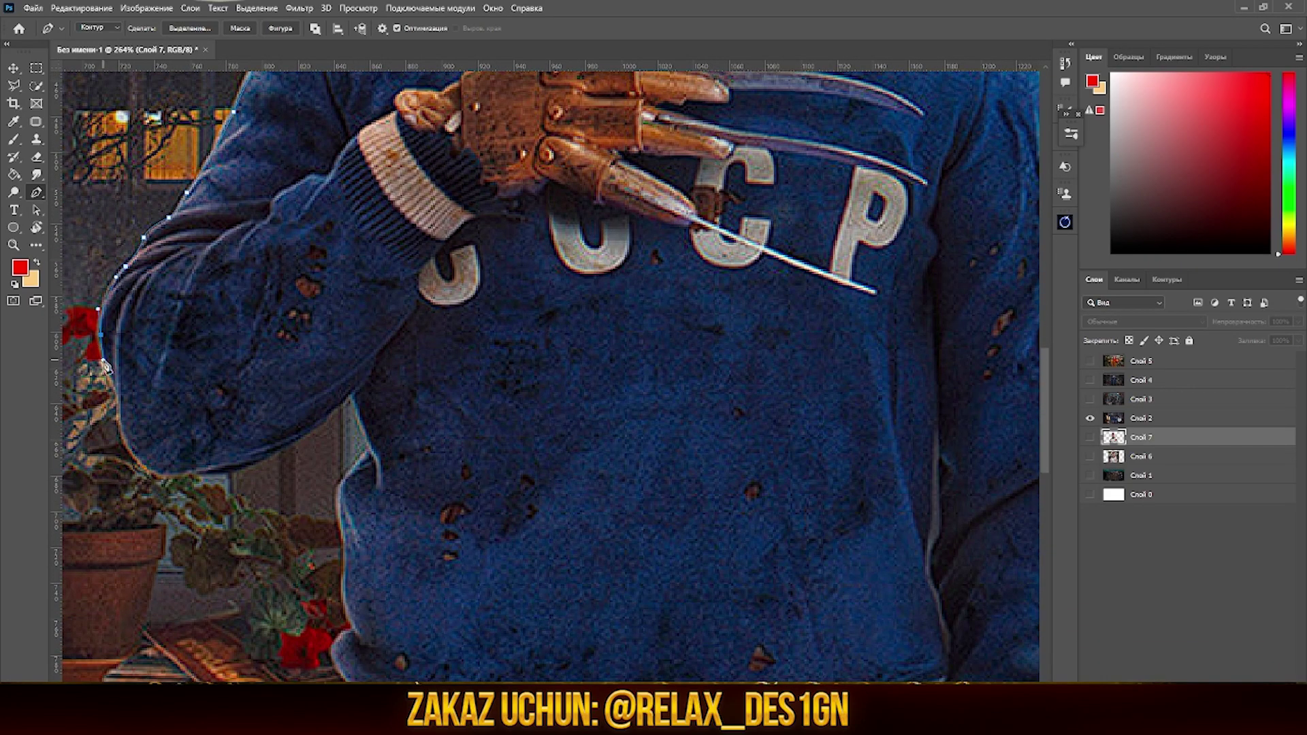
scroll(135, 384, "down", 1)
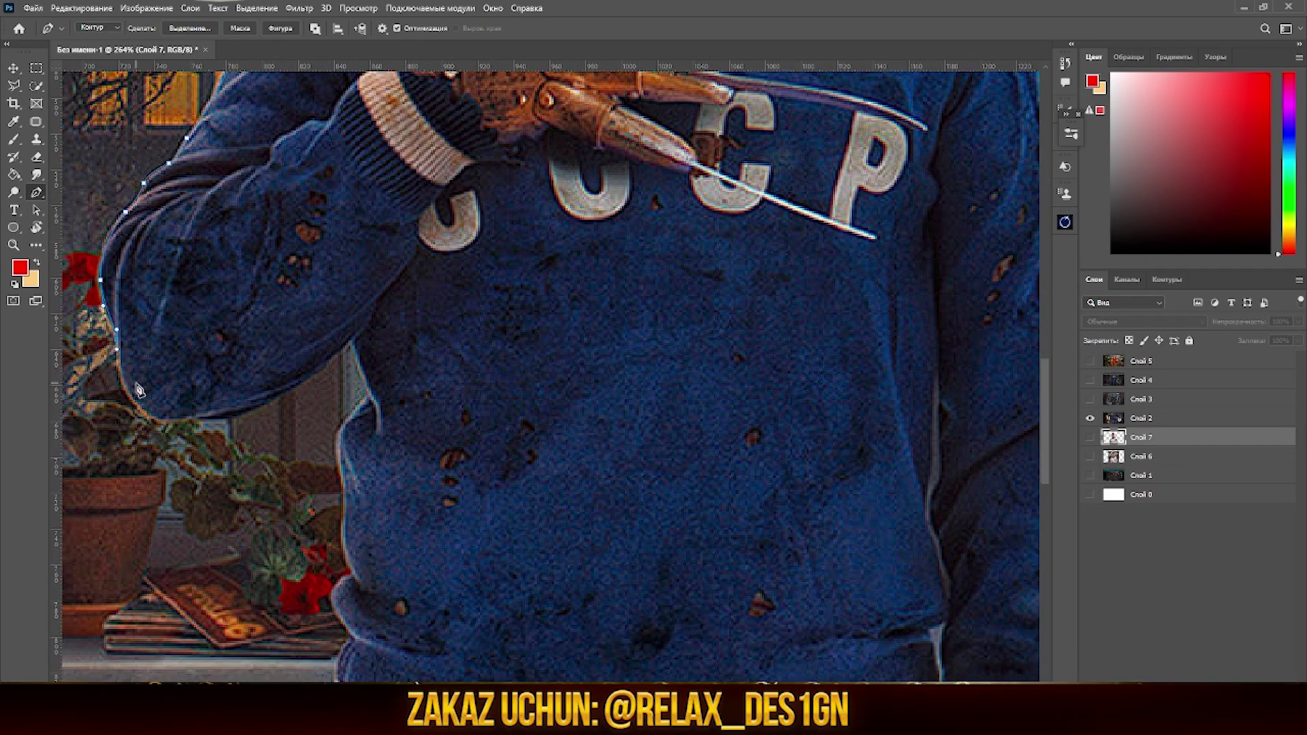
scroll(360, 344, "down", 1)
Outline the CCCP sweater's left side down to the trousers and load the path as a selection.
left_click(366, 334)
left_click(338, 383)
scroll(340, 381, "down", 1)
left_click(347, 372)
scroll(343, 388, "down", 1)
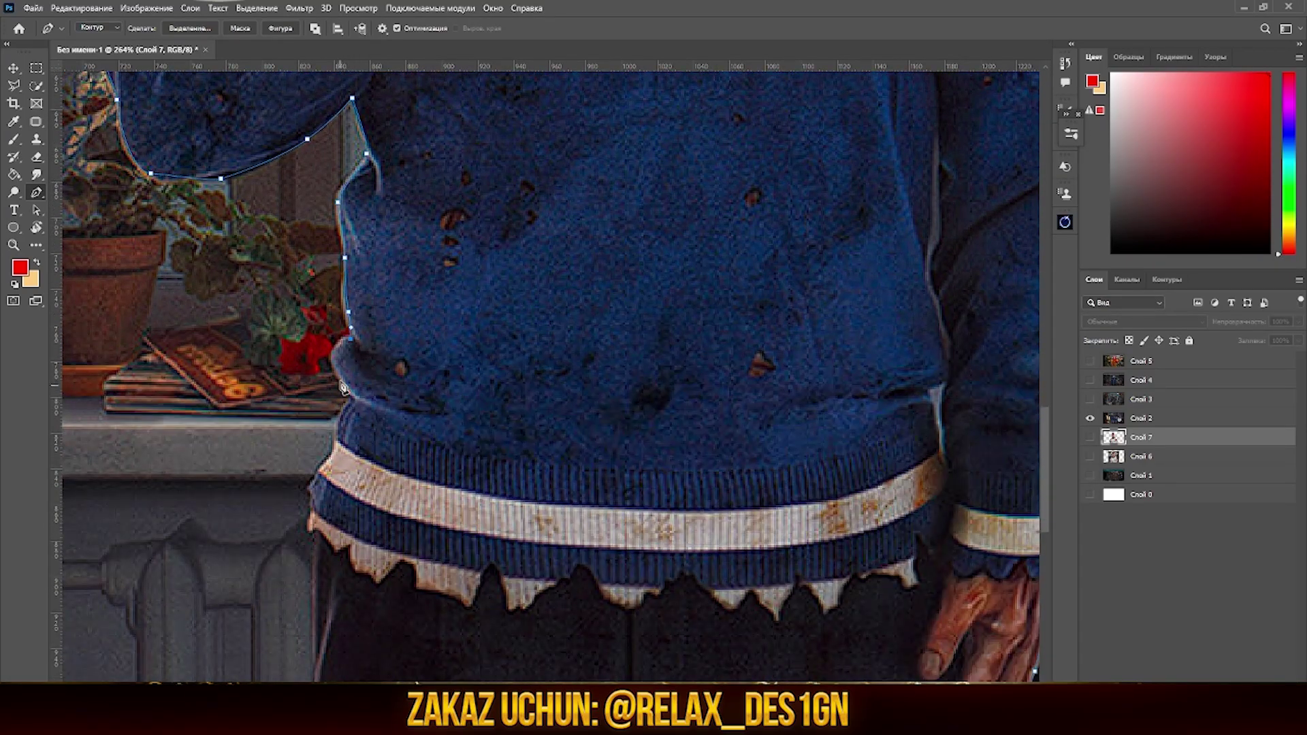
scroll(347, 412, "down", 3, "alt")
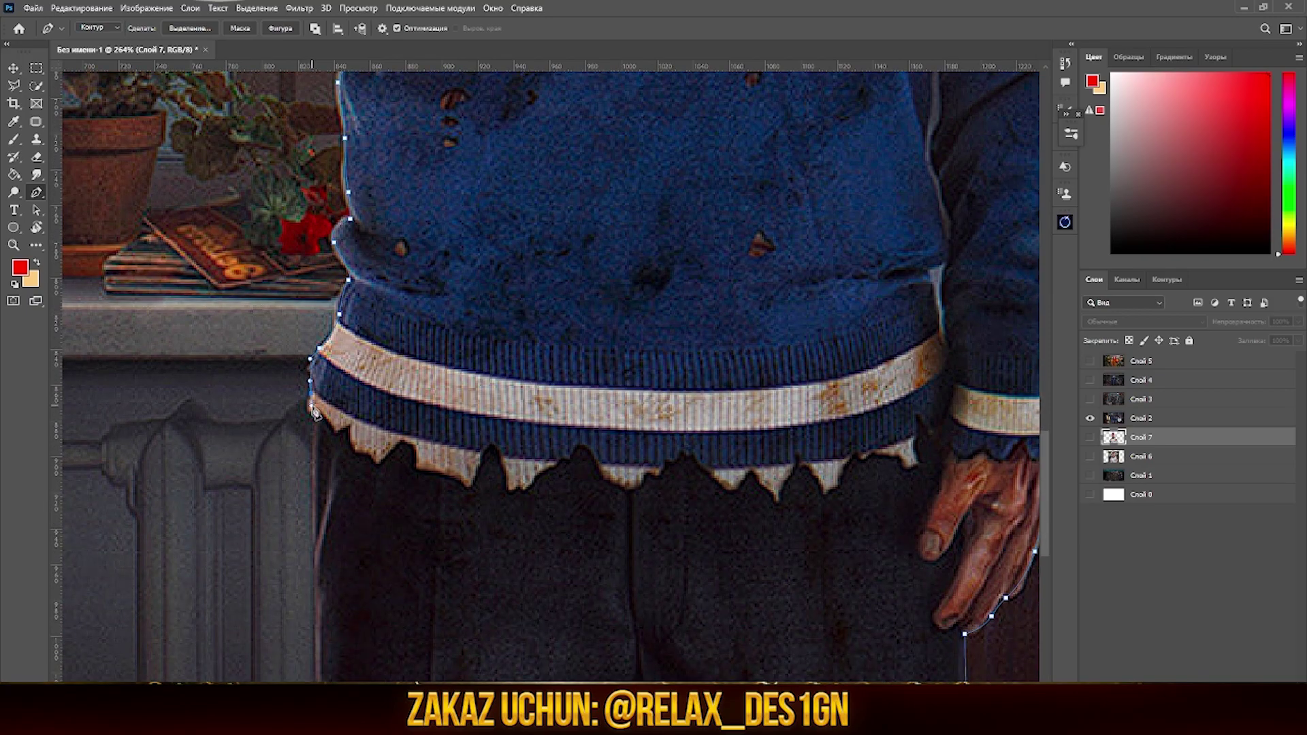
scroll(334, 463, "down", 2)
left_click(320, 507)
scroll(529, 465, "down", 2, "alt")
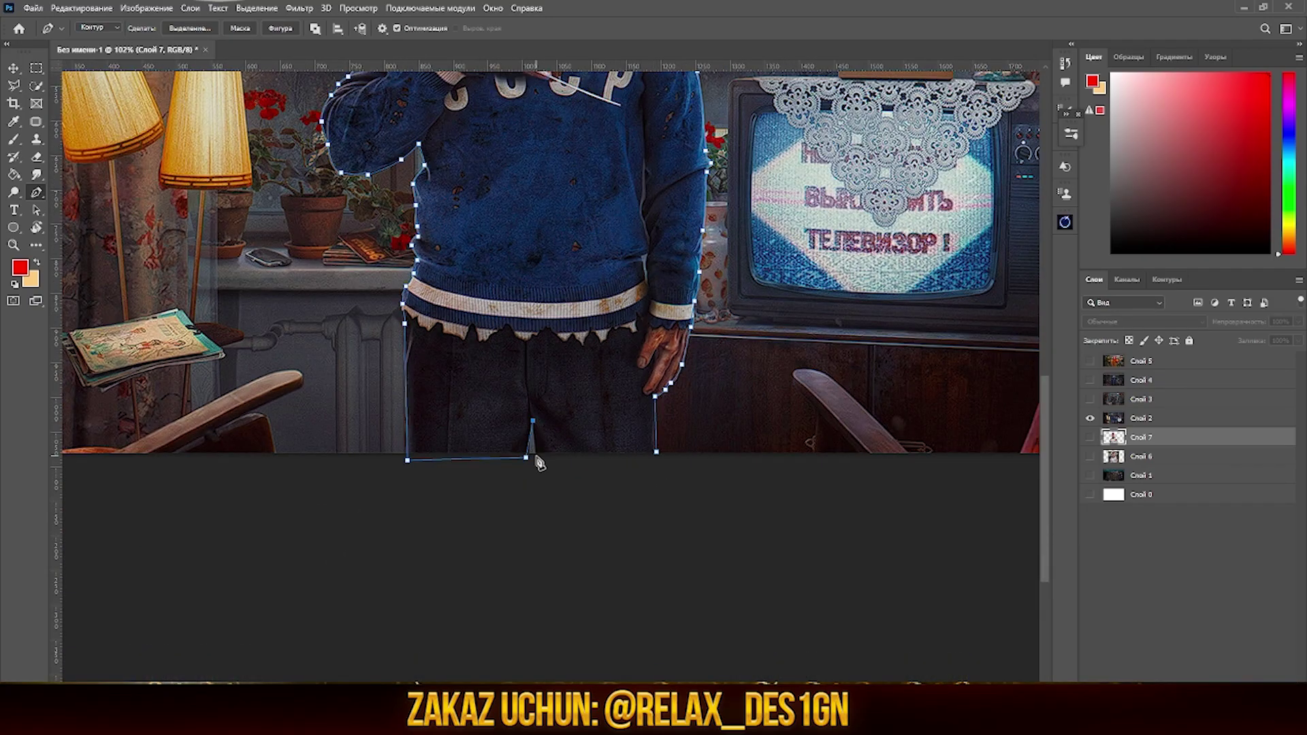
scroll(540, 463, "down", 3, "alt")
key("ctrl+Return")
Copy the villain to Слой 8 above Слой 2, hide it, delete Слой 2 and reveal Слой 3.
key("ctrl+j")
left_click(1090, 437)
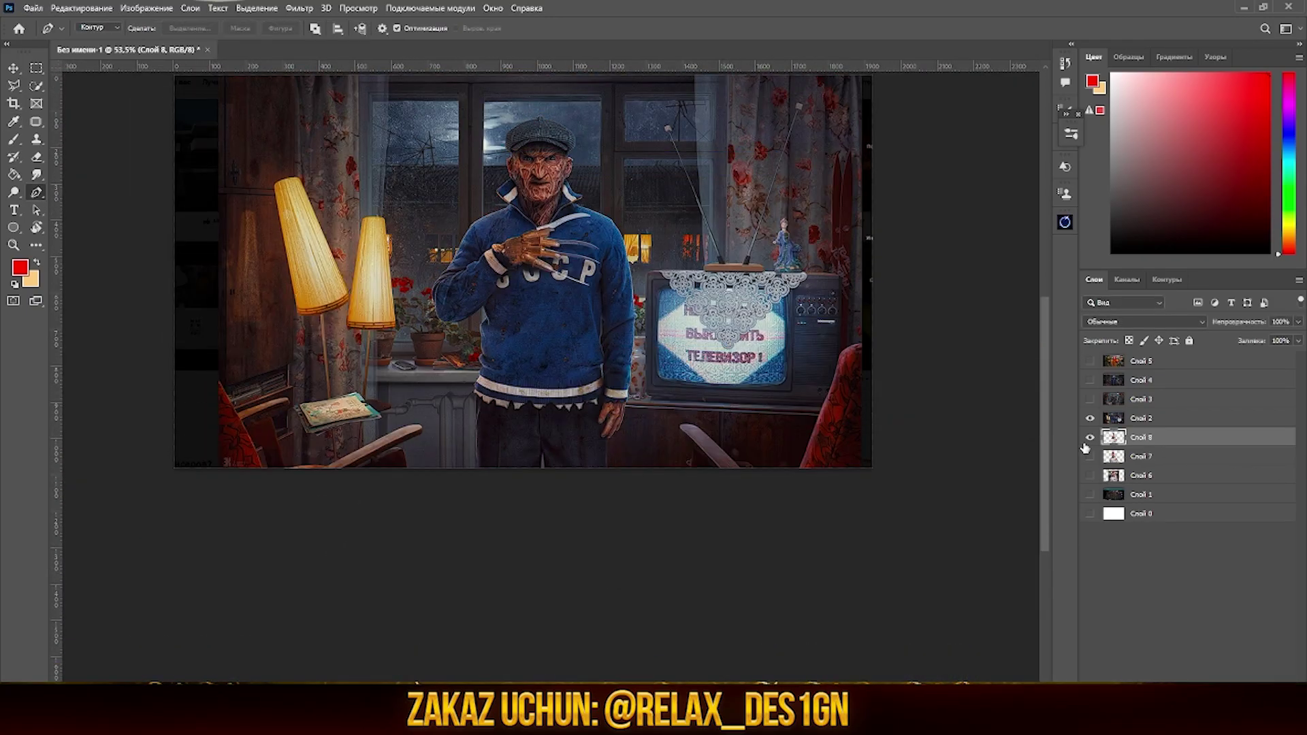
key("ctrl+bracketright")
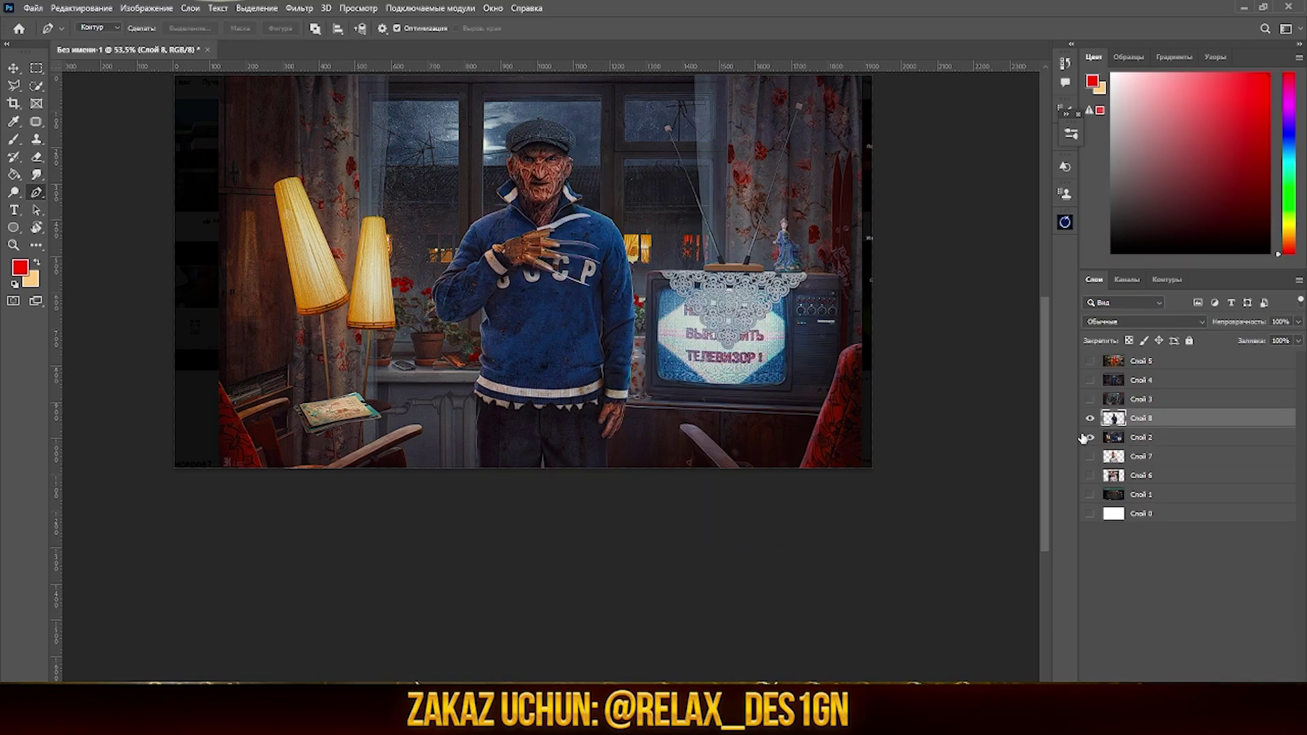
left_click(1140, 437)
key("Delete")
left_click(1090, 418)
left_click(1089, 398)
left_click(1140, 399)
Auto-select the masked knife-wielding villain on Слой 3 with Select Subject.
scroll(598, 345, "up", 2, "alt")
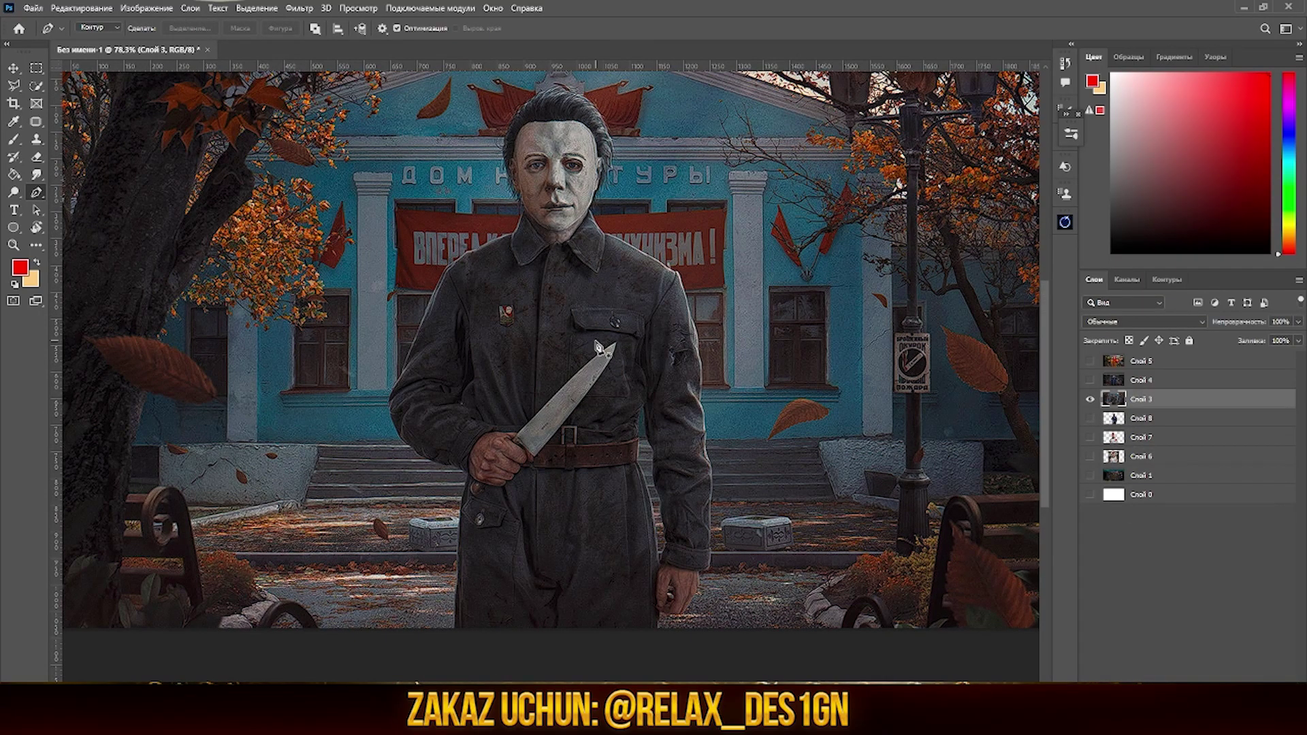
left_click(191, 9)
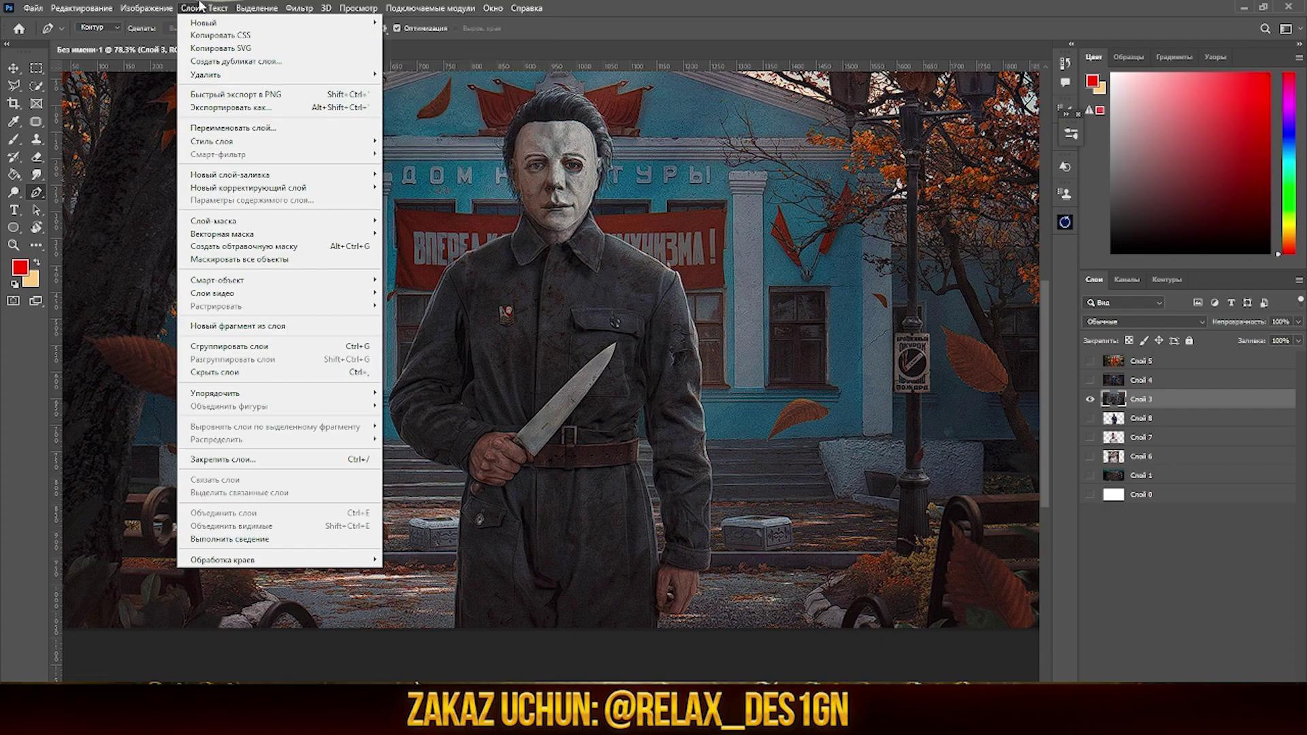
left_click(283, 160)
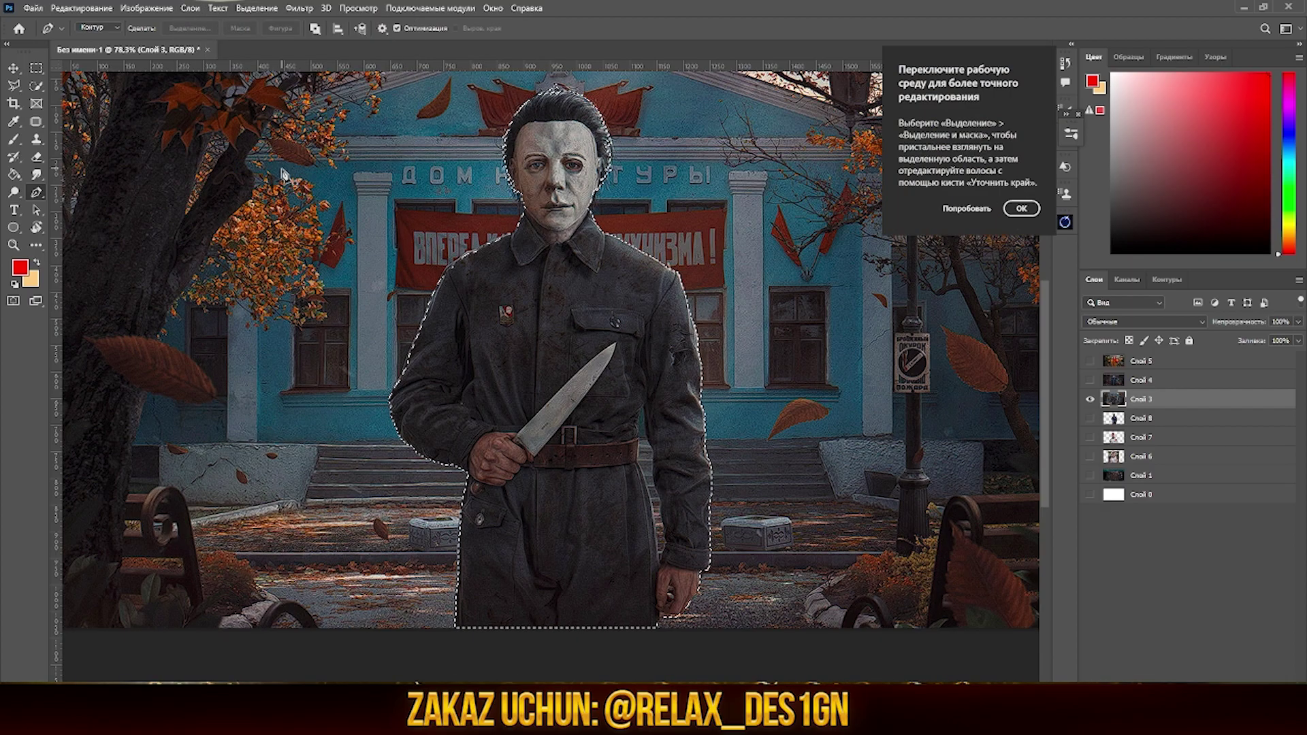
scroll(545, 136, "up", 2, "alt")
scroll(531, 136, "up", 2, "alt")
scroll(510, 129, "up", 2, "alt")
scroll(490, 122, "up", 2, "alt")
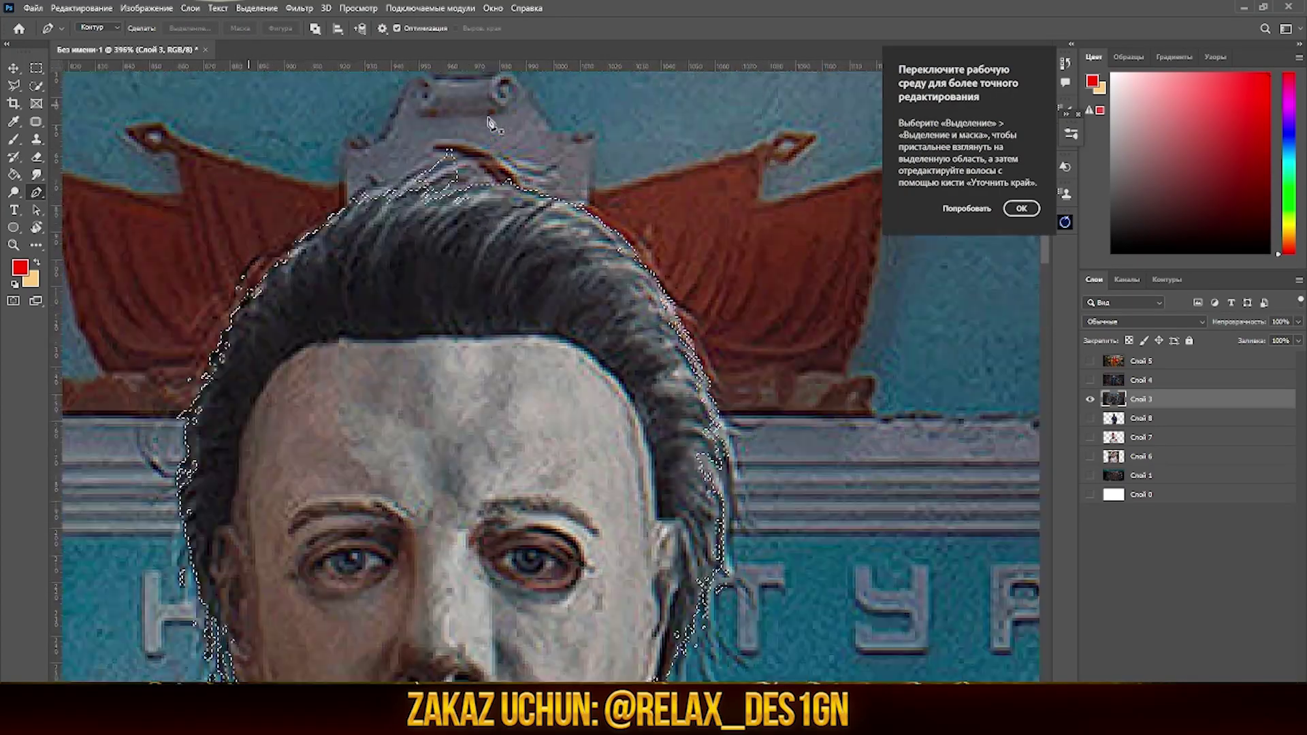
scroll(489, 122, "up", 1, "alt")
Refine the selection with Quick Selection, removing the arm-torso gap, and copy him to a new layer.
key("w")
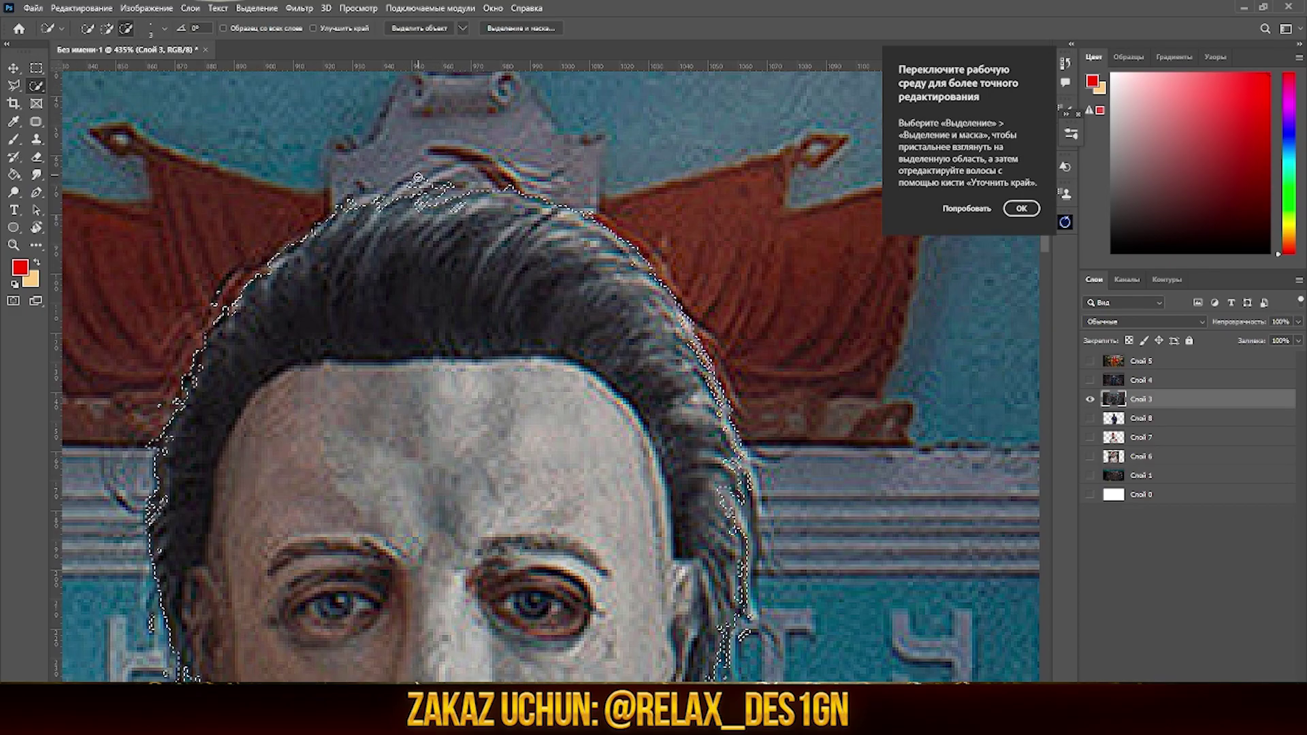
scroll(417, 179, "down", 8, "alt")
scroll(408, 306, "up", 7, "alt")
scroll(350, 248, "up", 1)
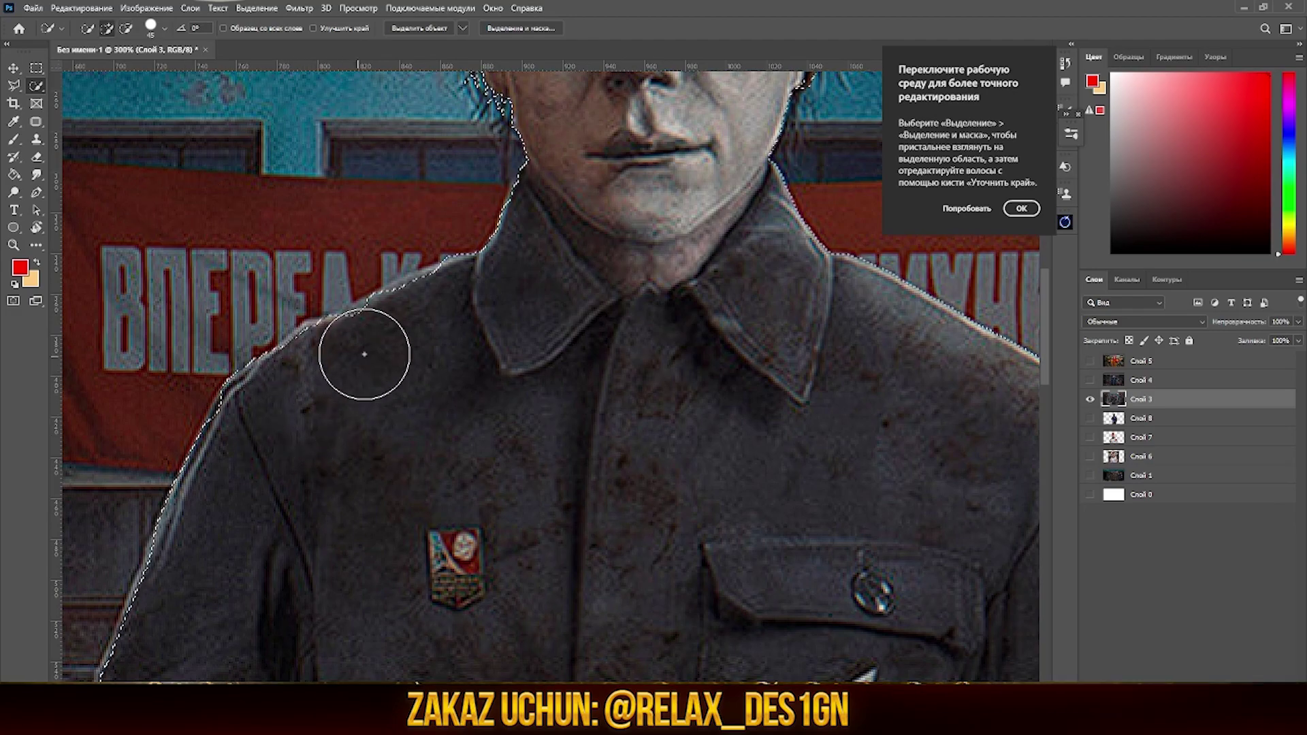
scroll(438, 335, "down", 3, "alt")
scroll(437, 335, "down", 2)
scroll(479, 219, "up", 2, "alt")
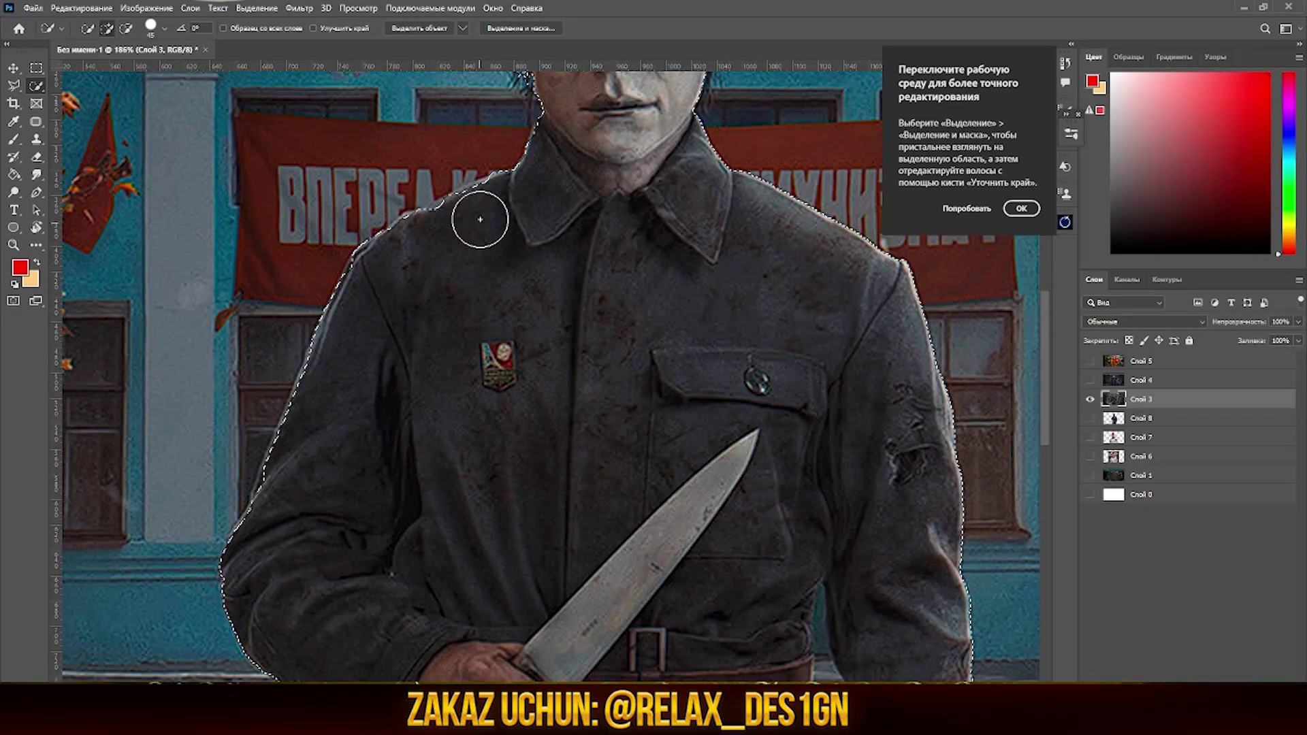
scroll(408, 242, "down", 1, "alt")
scroll(395, 284, "down", 2, "alt")
scroll(512, 169, "up", 3, "alt")
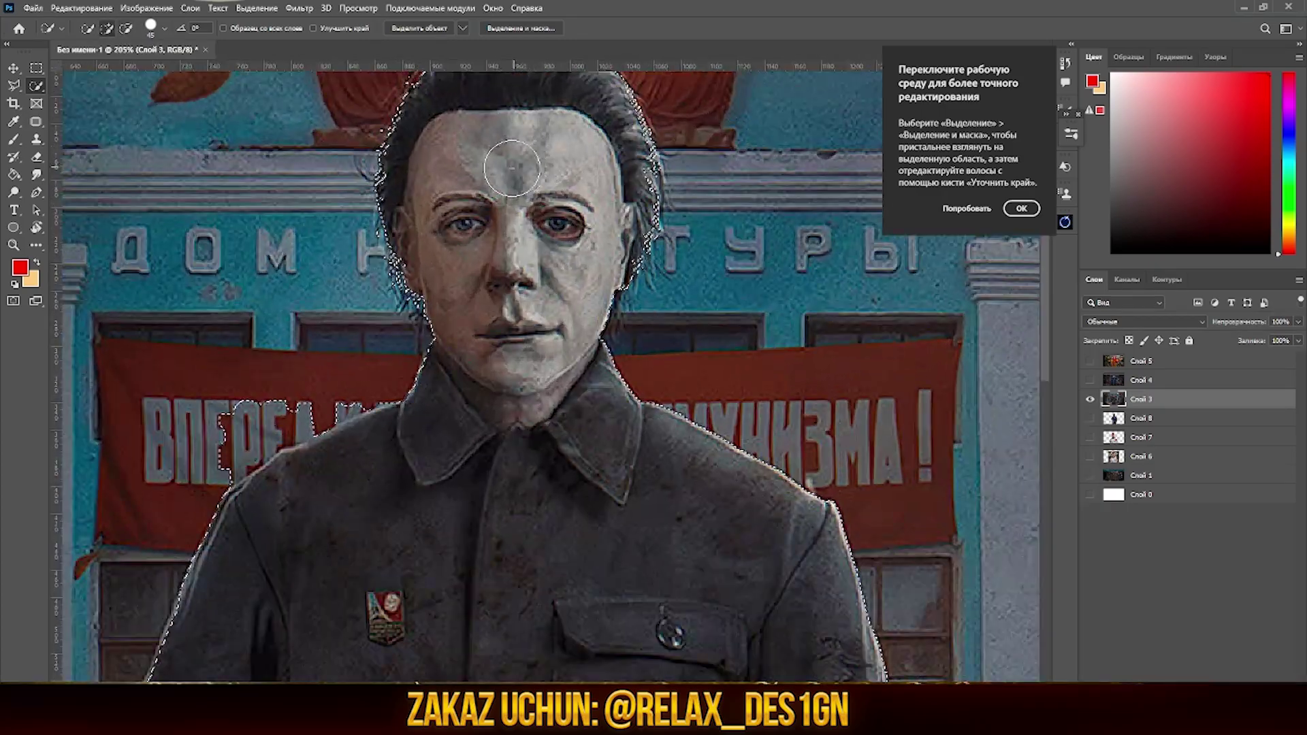
scroll(512, 168, "down", 3, "alt")
scroll(490, 292, "up", 3, "alt")
scroll(530, 304, "down", 2)
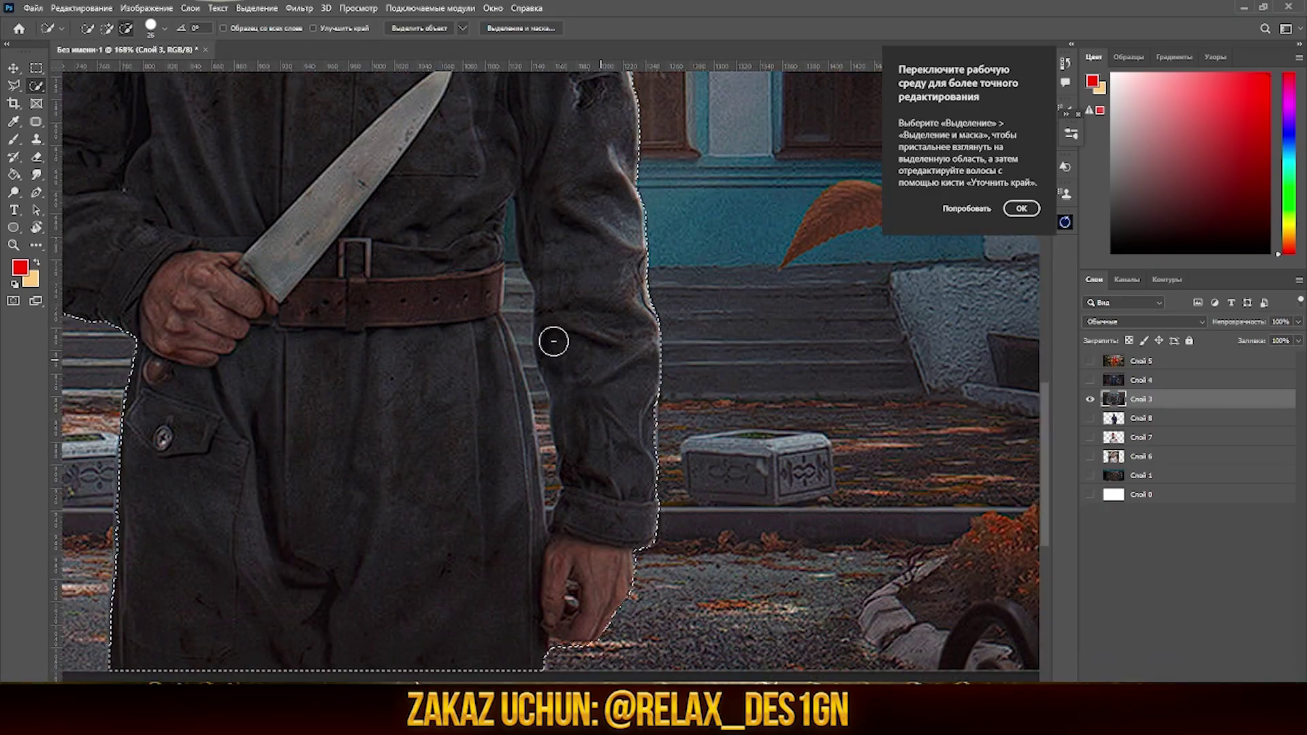
scroll(553, 341, "up", 2, "alt")
left_click_drag(503, 224, 575, 562)
scroll(544, 381, "down", 1)
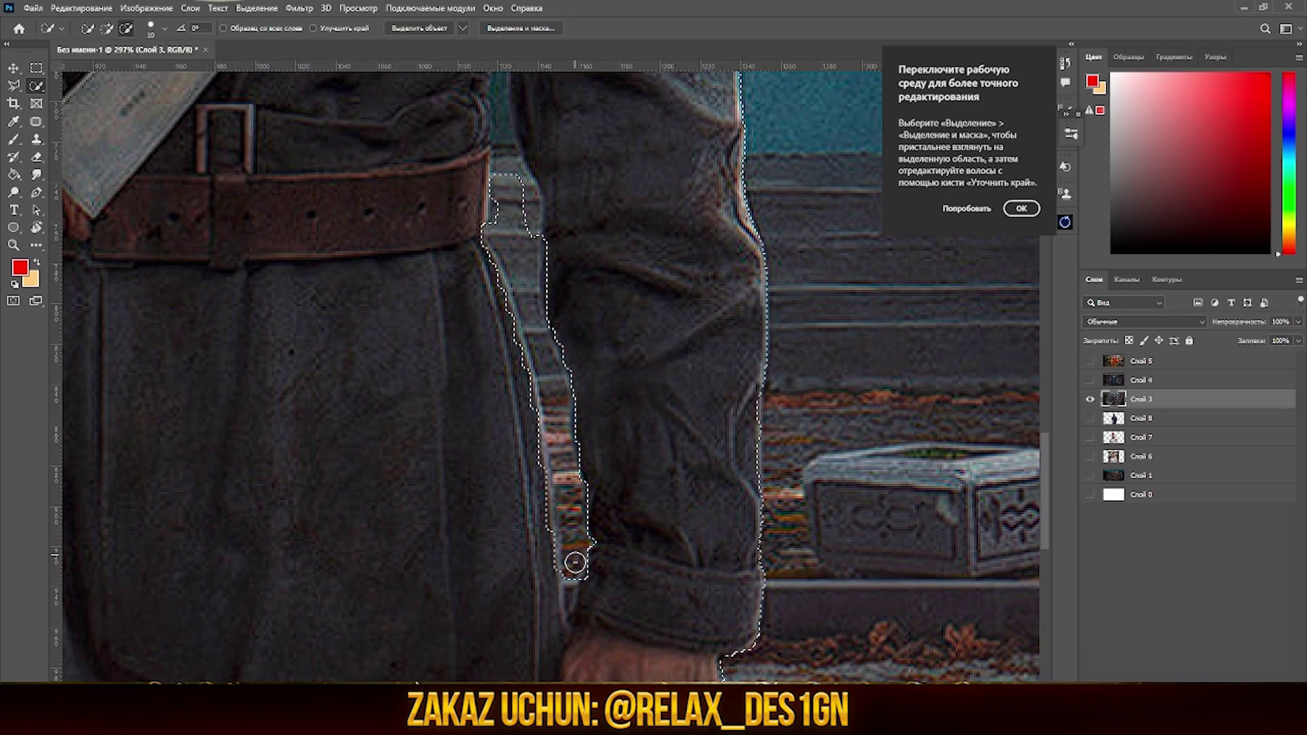
scroll(575, 562, "up", 2)
left_click_drag(504, 145, 518, 272)
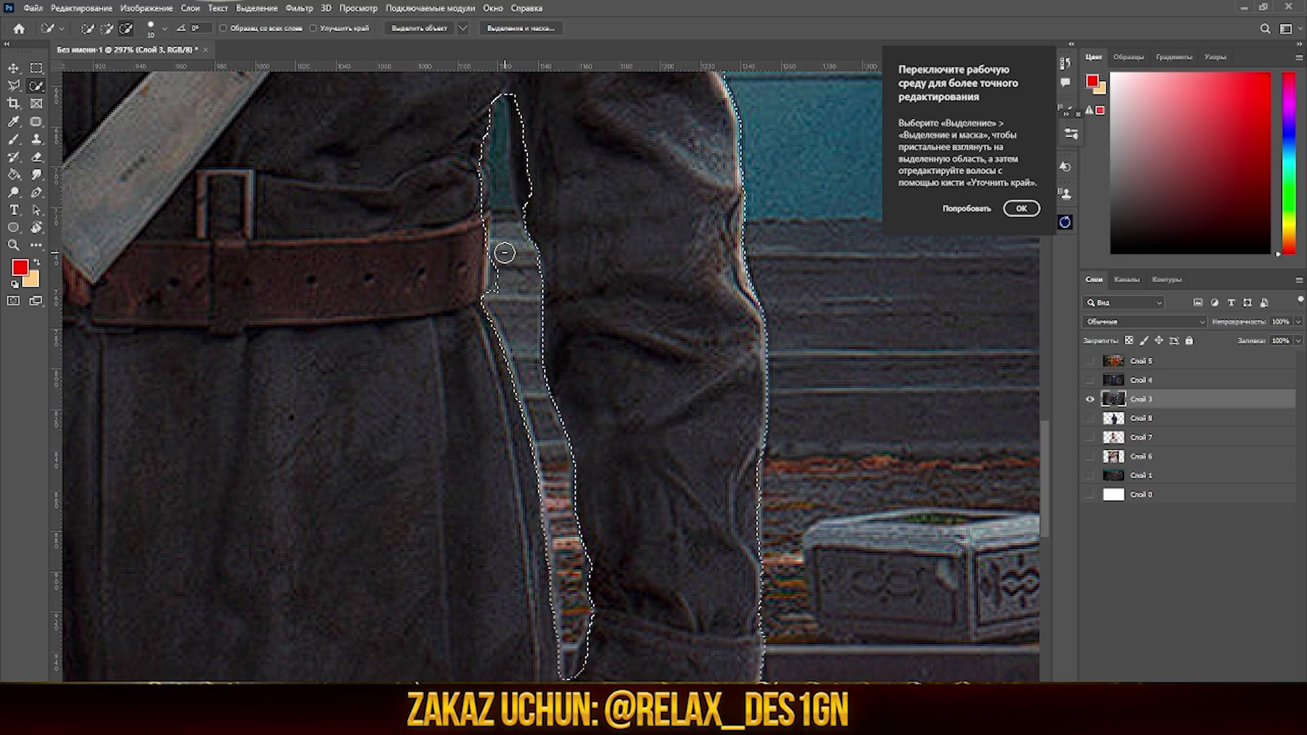
scroll(505, 254, "down", 4, "alt")
scroll(504, 253, "down", 2, "alt")
key("ctrl+j")
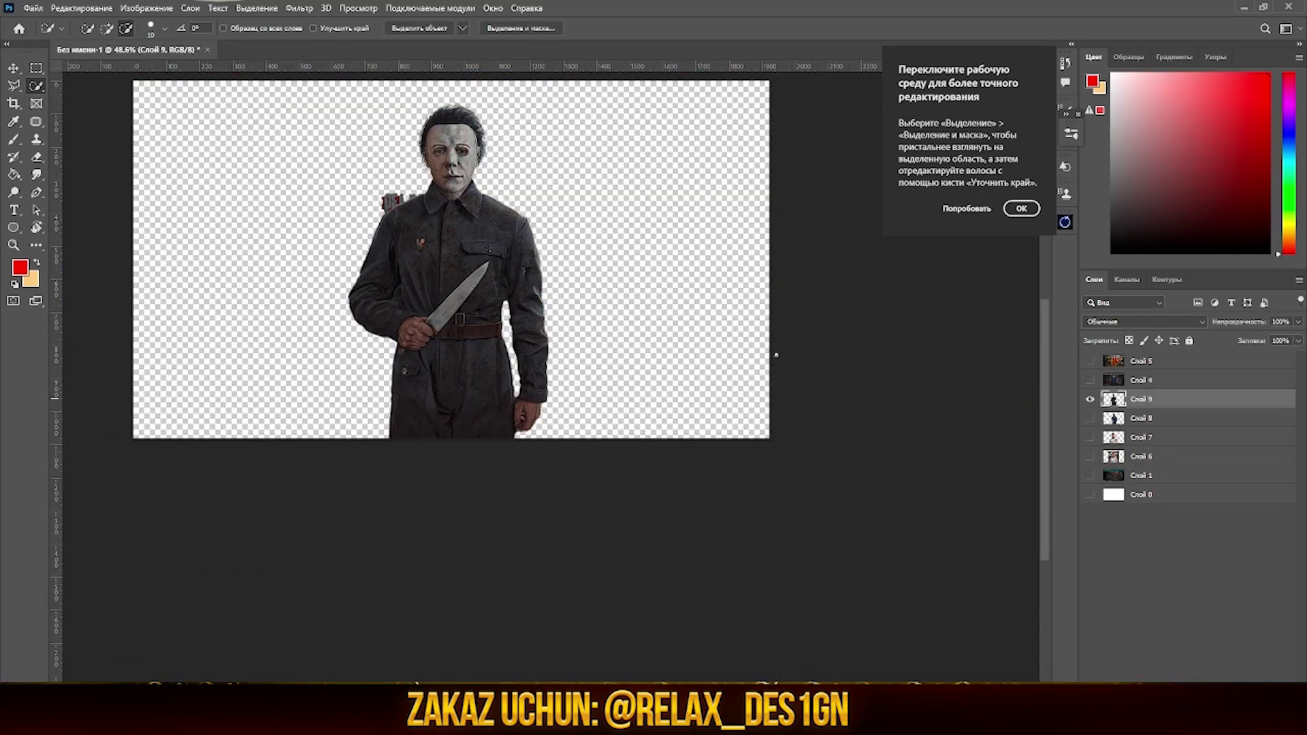
Trace the banner scrap at his shoulder with a Pen path and turn it into a selection.
scroll(408, 191, "up", 7, "alt")
key("p")
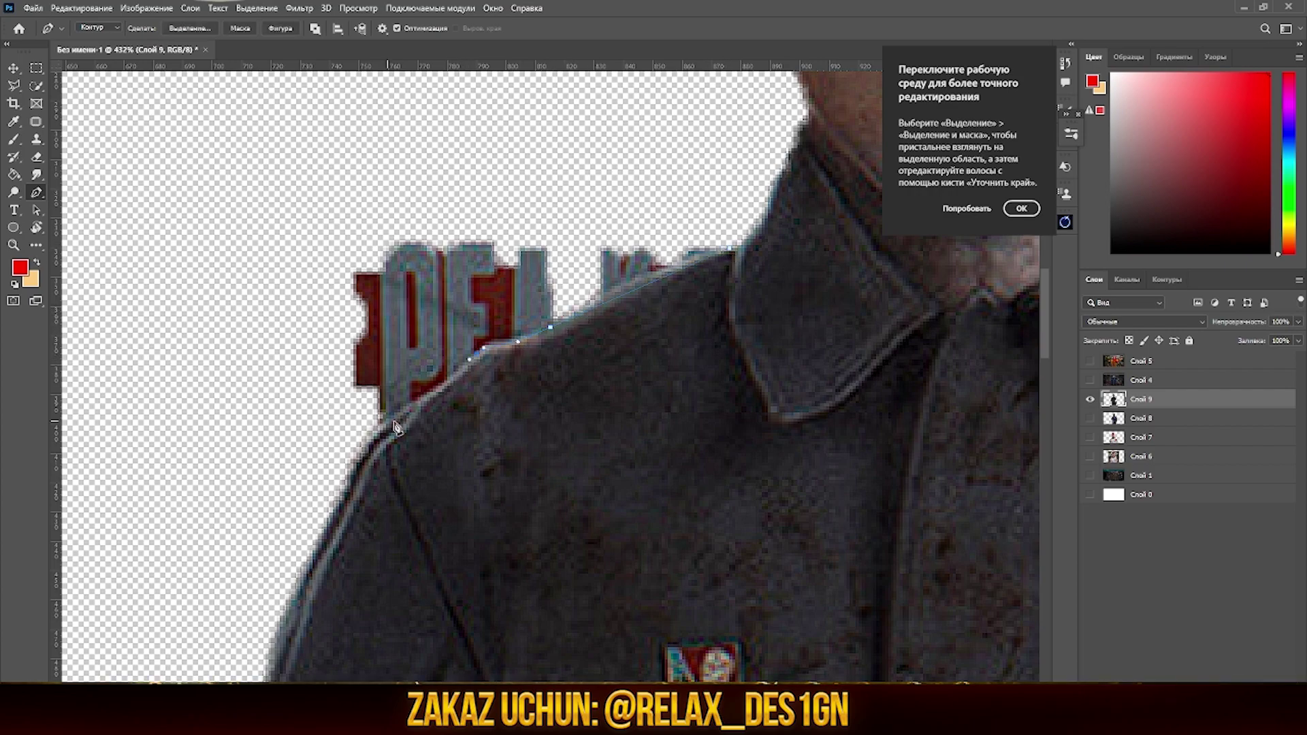
right_click(596, 250)
left_click(653, 272)
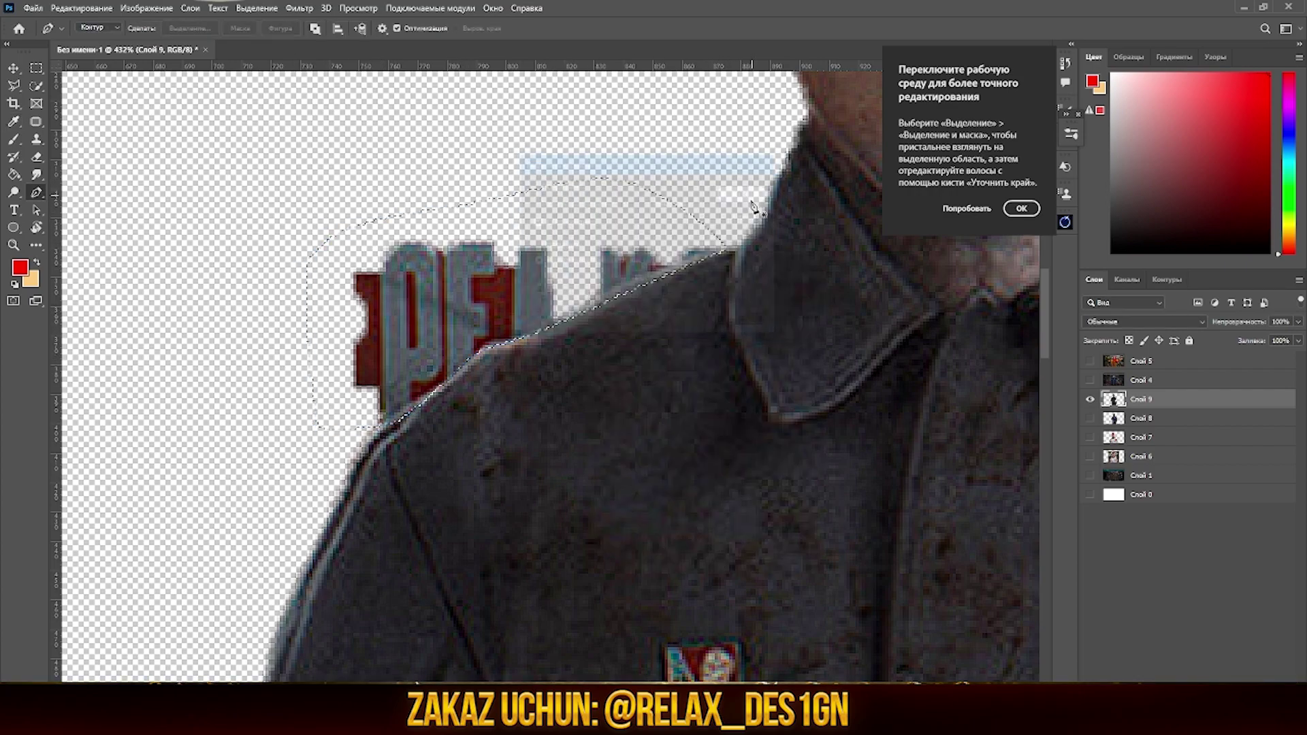
key("Return")
scroll(93, 111, "down", 7, "alt")
Show the Ghostface alley layer, select the subject and copy him onto Слой 10.
left_click(1089, 380)
left_click(1141, 379)
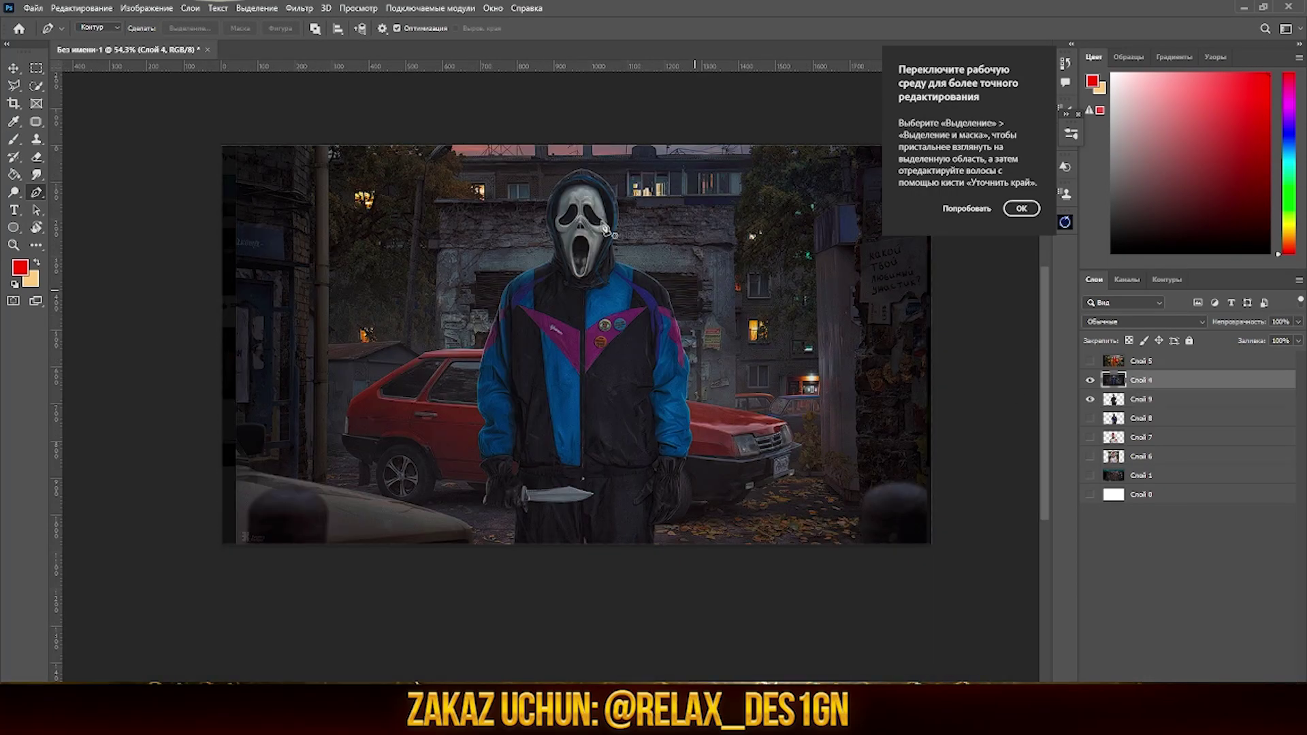
left_click(256, 7)
left_click(285, 149)
scroll(606, 292, "up", 2, "alt")
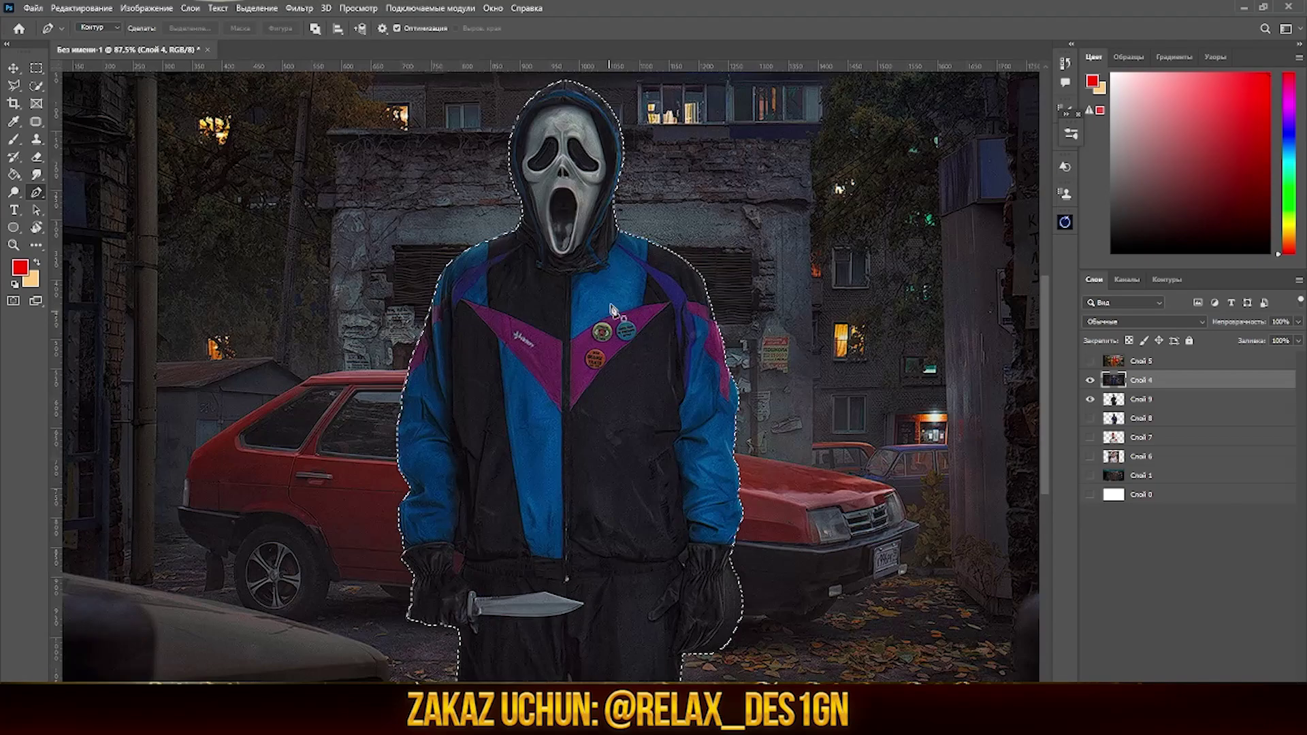
scroll(606, 292, "up", 3, "alt")
scroll(606, 292, "down", 3, "alt")
key("ctrl+j")
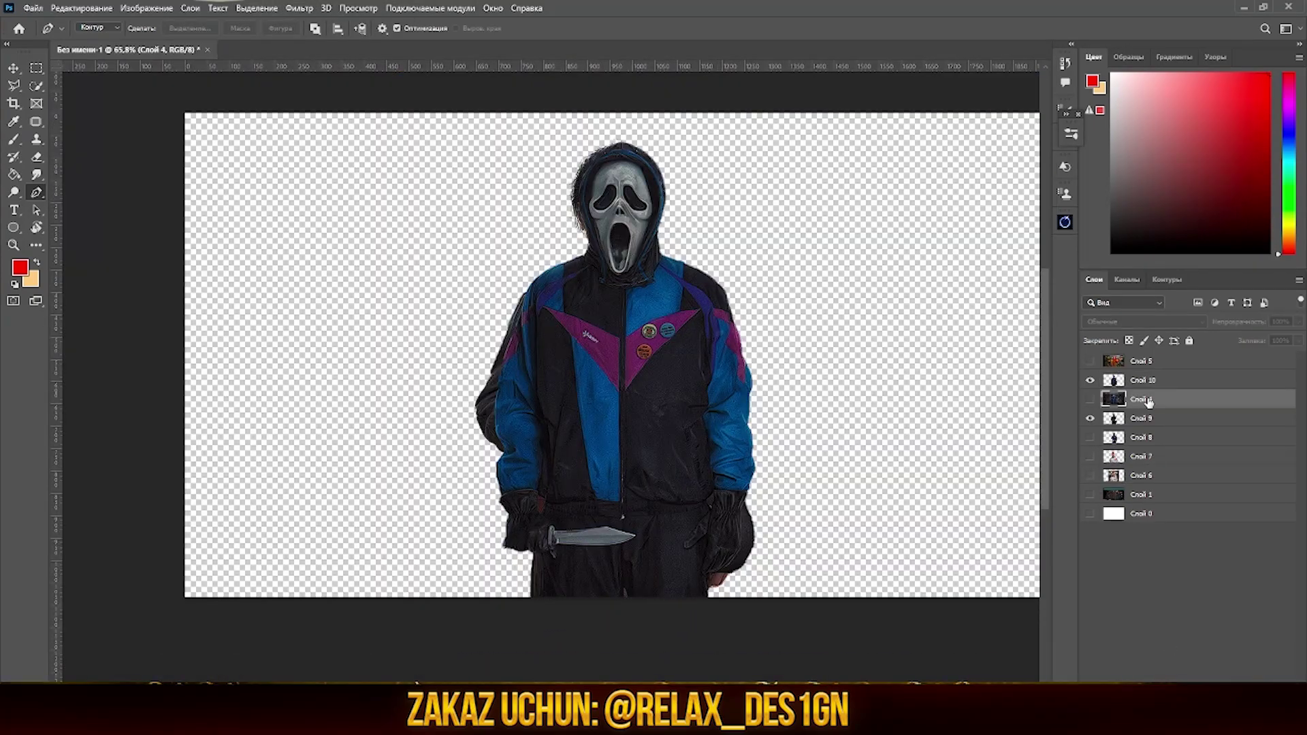
Trace Ghostface's hood outline with the Pen tool and convert the path to a selection.
scroll(613, 160, "up", 15, "alt")
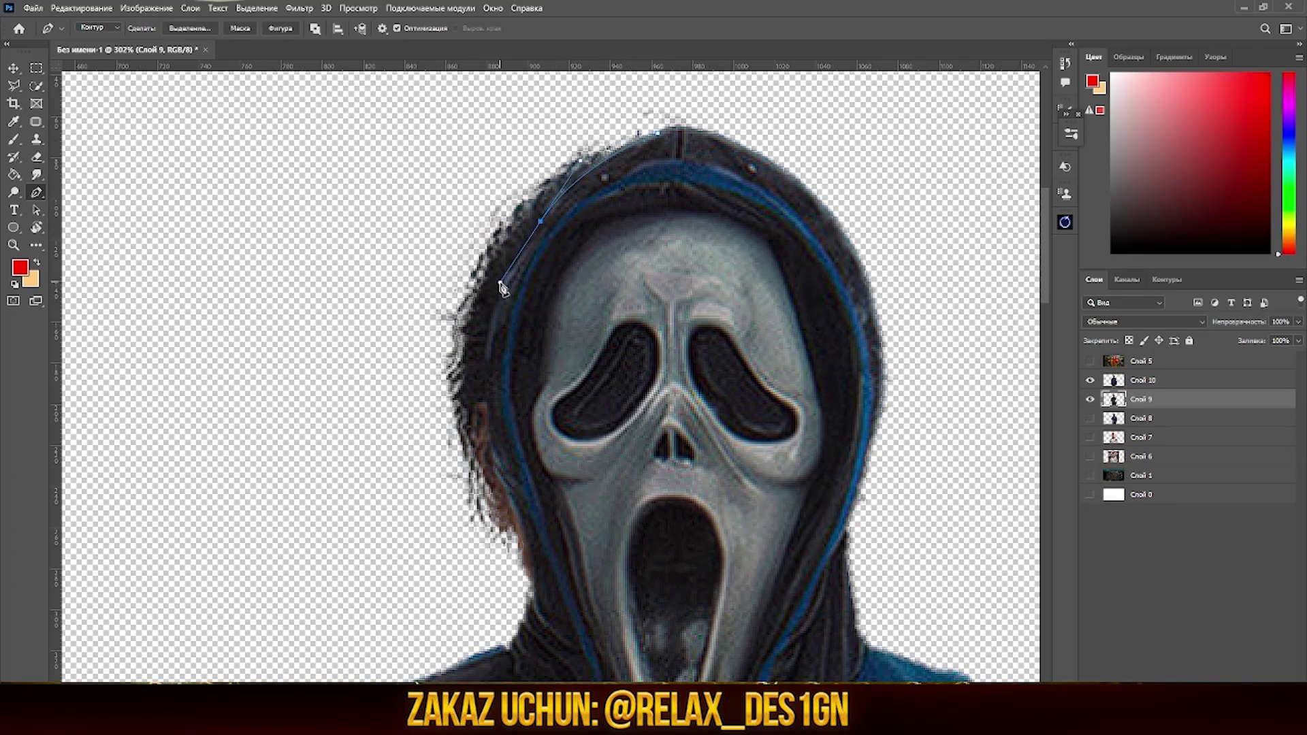
scroll(480, 335, "down", 3)
left_click(489, 277)
left_click(498, 340)
left_click_drag(530, 423, 530, 439)
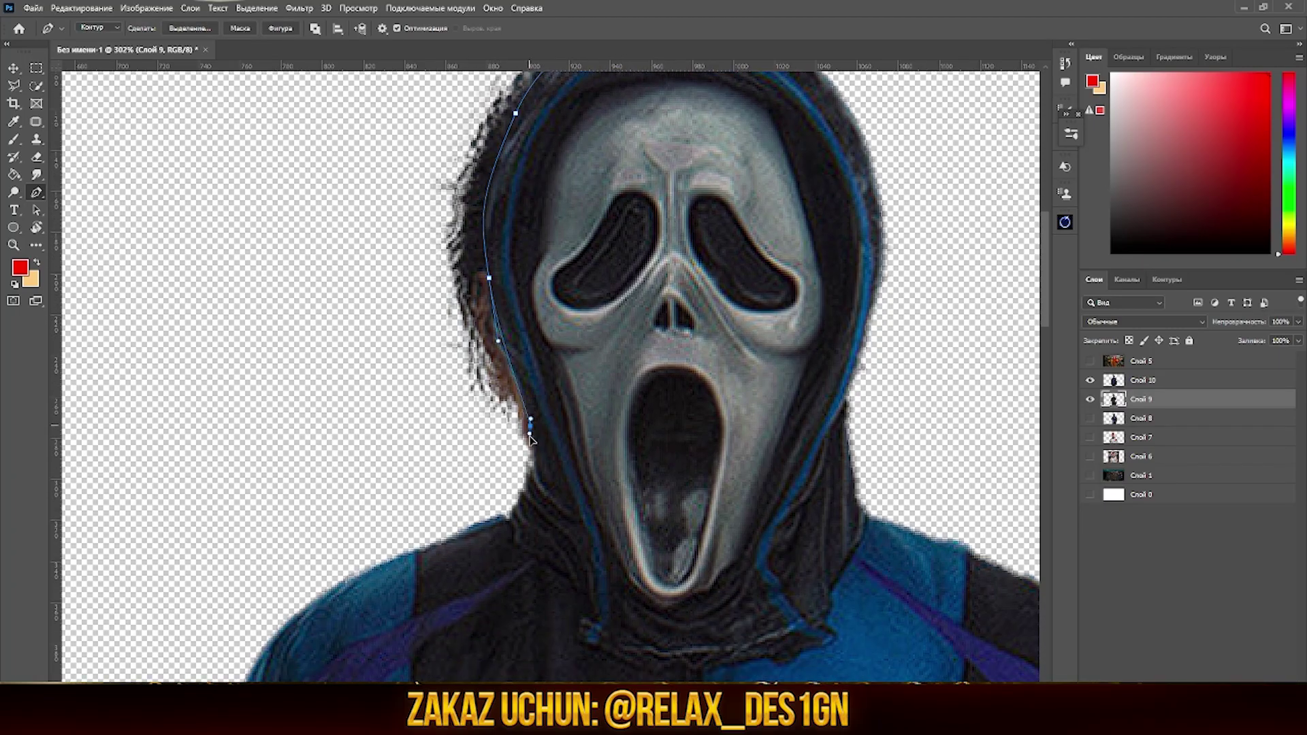
left_click(436, 457)
scroll(436, 457, "up", 3)
left_click(405, 309)
left_click(482, 142)
left_click(608, 112)
right_click(658, 141)
left_click(681, 158)
key("Return")
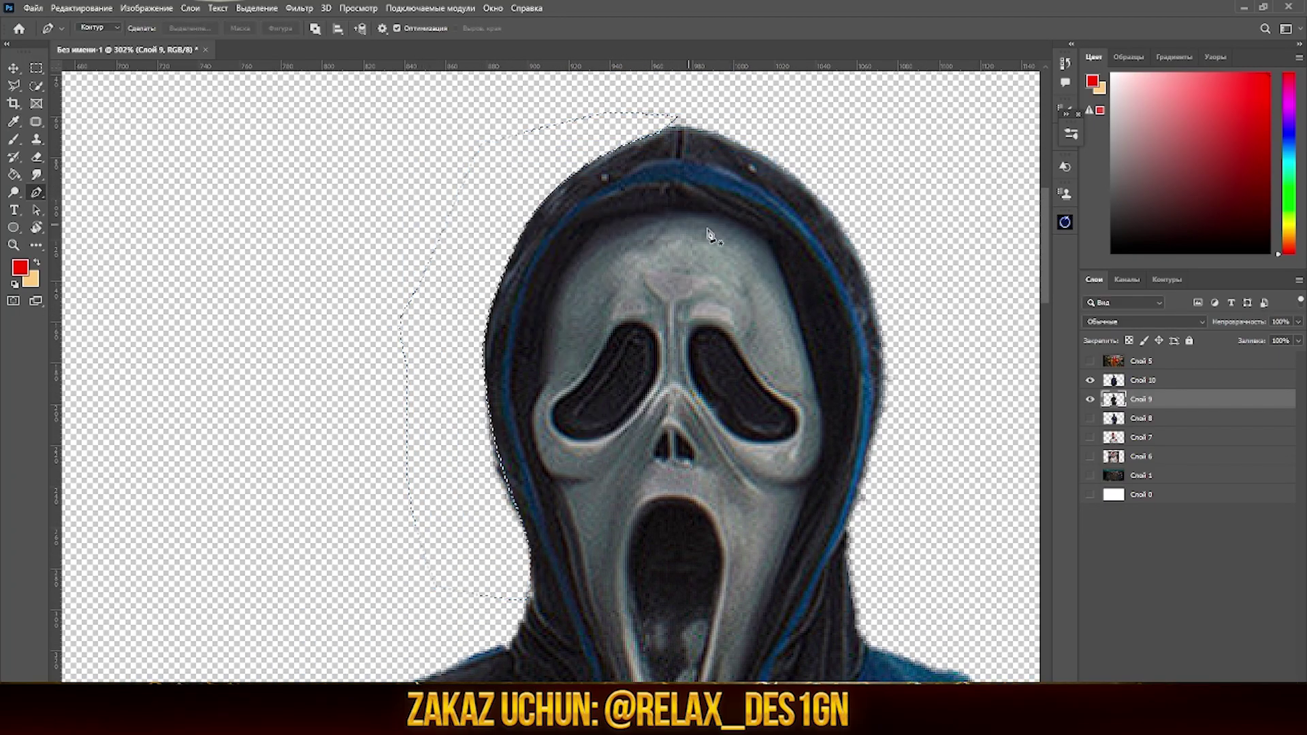
Make the clown scene layer visible and active, and pan it into view.
scroll(613, 341, "down", 5, "alt")
left_click(1089, 360)
left_click(1141, 361)
left_click_drag(786, 317, 656, 253)
Box the clown with a rectangular marquee and copy that area onto a new layer.
key("m")
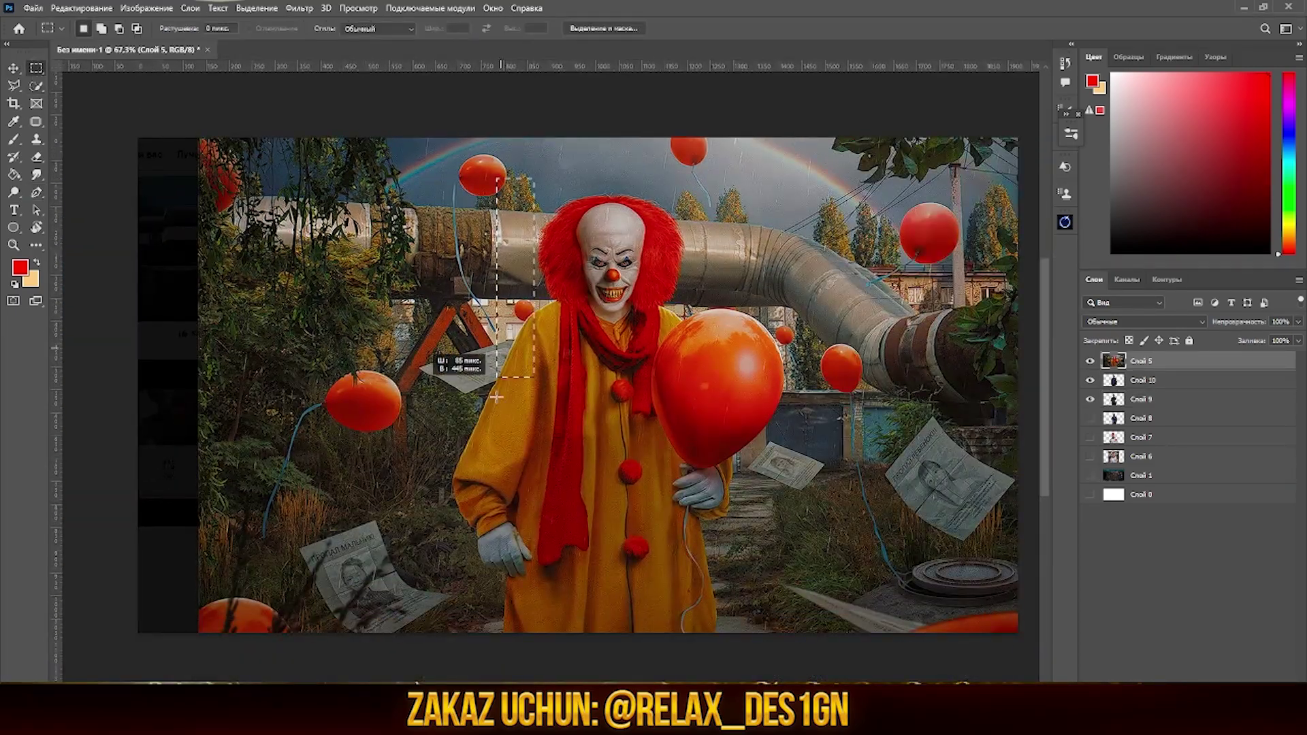
left_click_drag(497, 179, 791, 632)
left_click_drag(432, 193, 858, 603)
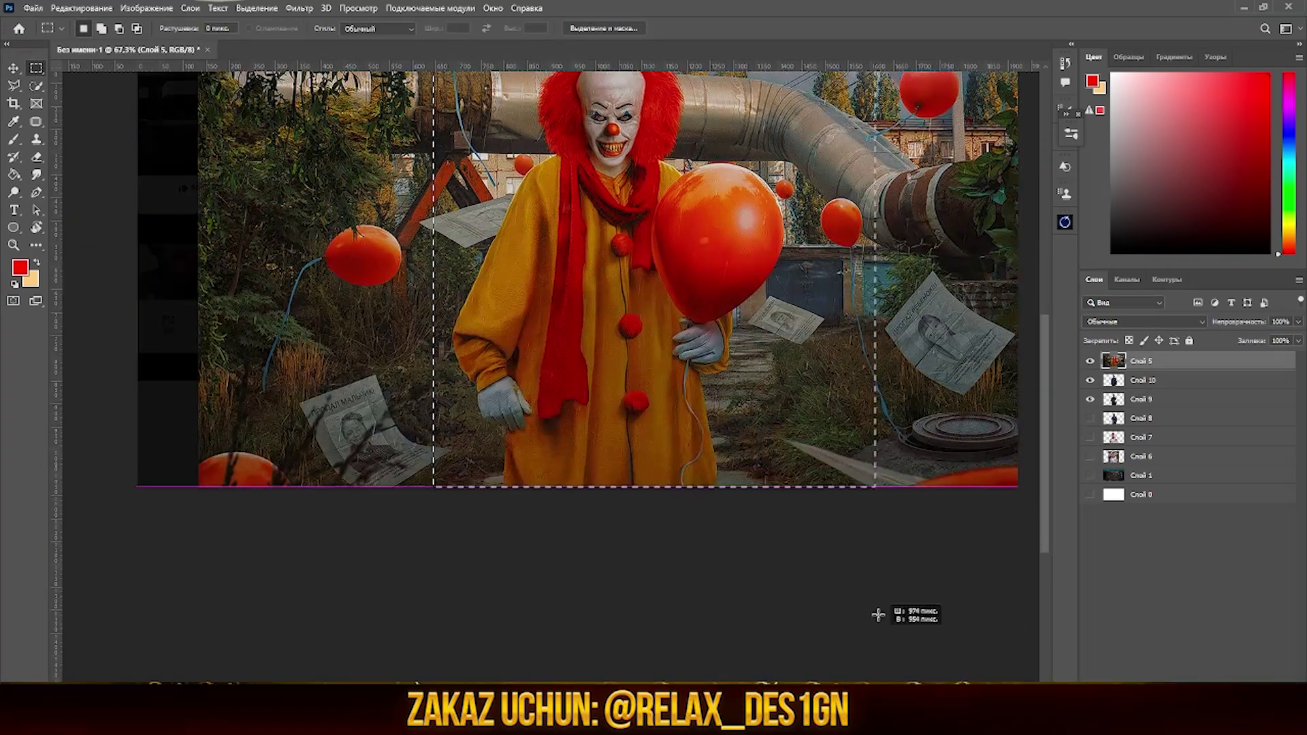
key("ctrl+j")
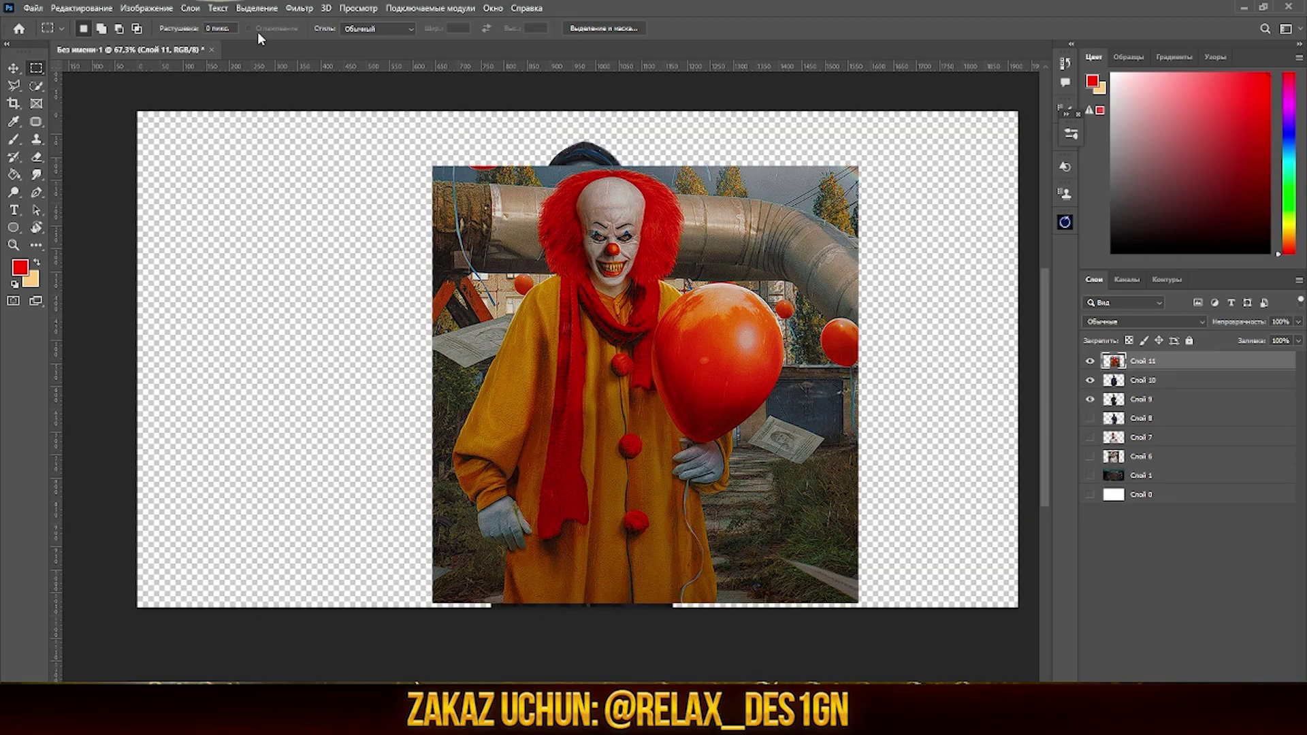
Select the clown and balloon with Select Subject and Quick Selection, then copy to Слой 12.
left_click(257, 7)
left_click(298, 164)
scroll(691, 272, "up", 5)
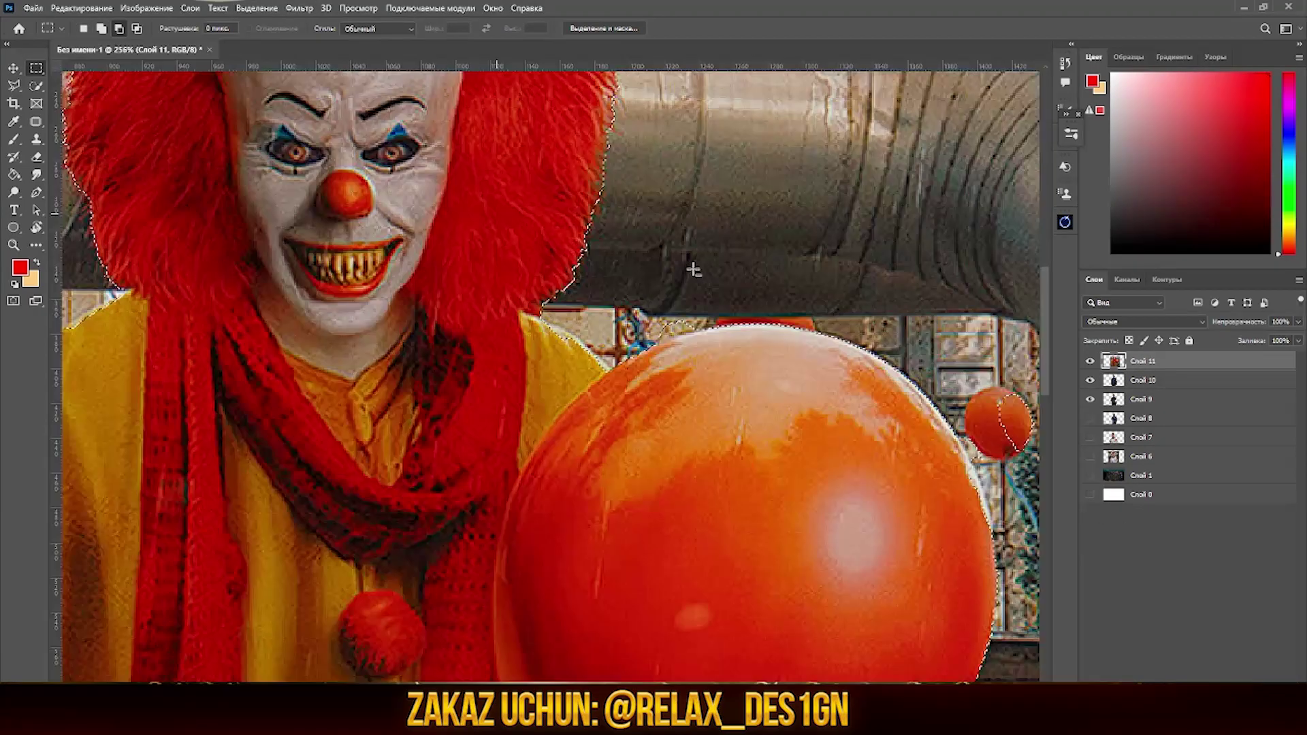
scroll(692, 272, "up", 2)
key("w")
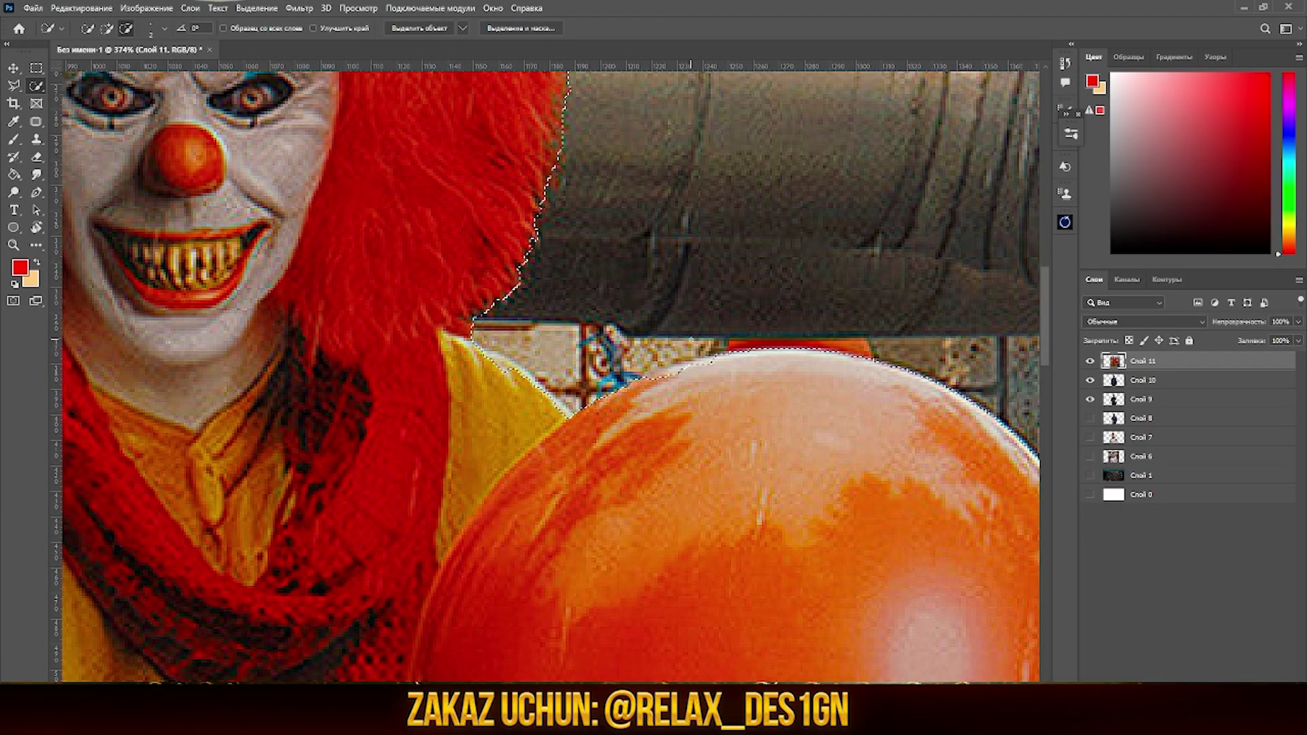
scroll(656, 408, "down", 5)
scroll(656, 554, "up", 6)
scroll(621, 400, "down", 1)
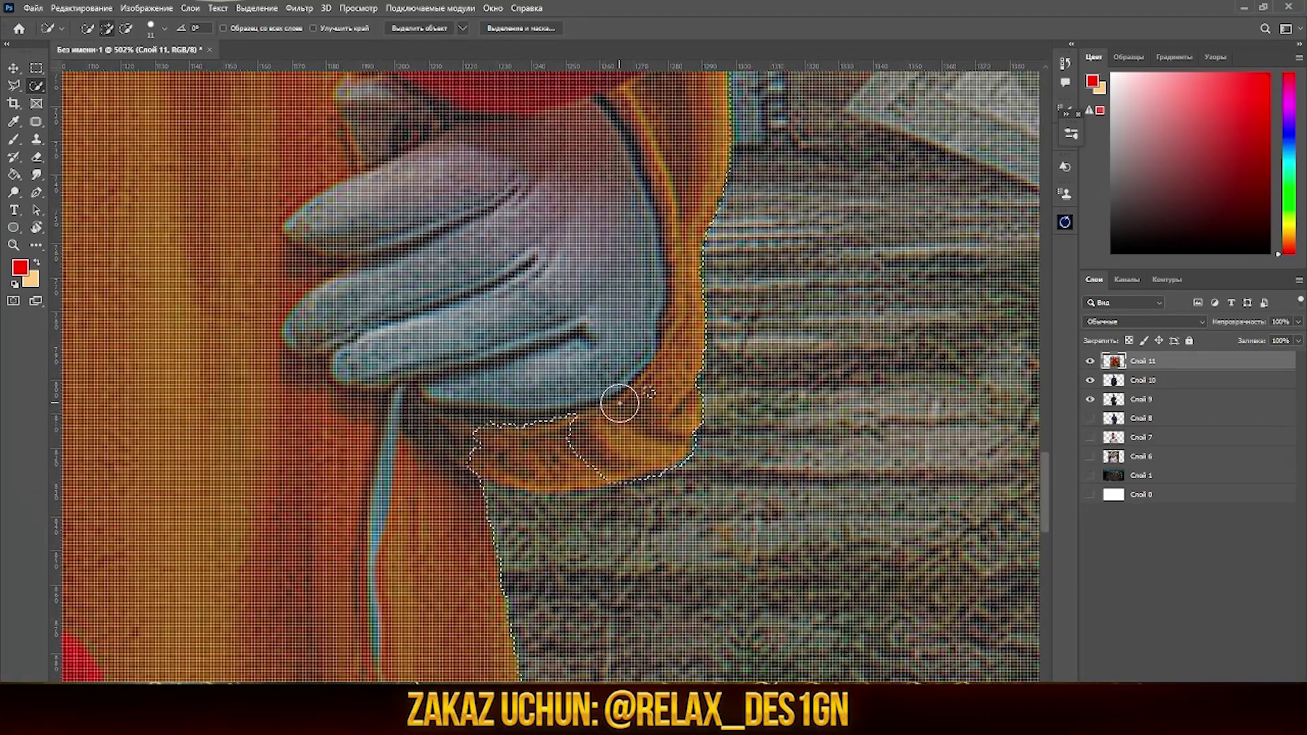
scroll(496, 428, "down", 4)
scroll(224, 306, "down", 2)
key("ctrl+j")
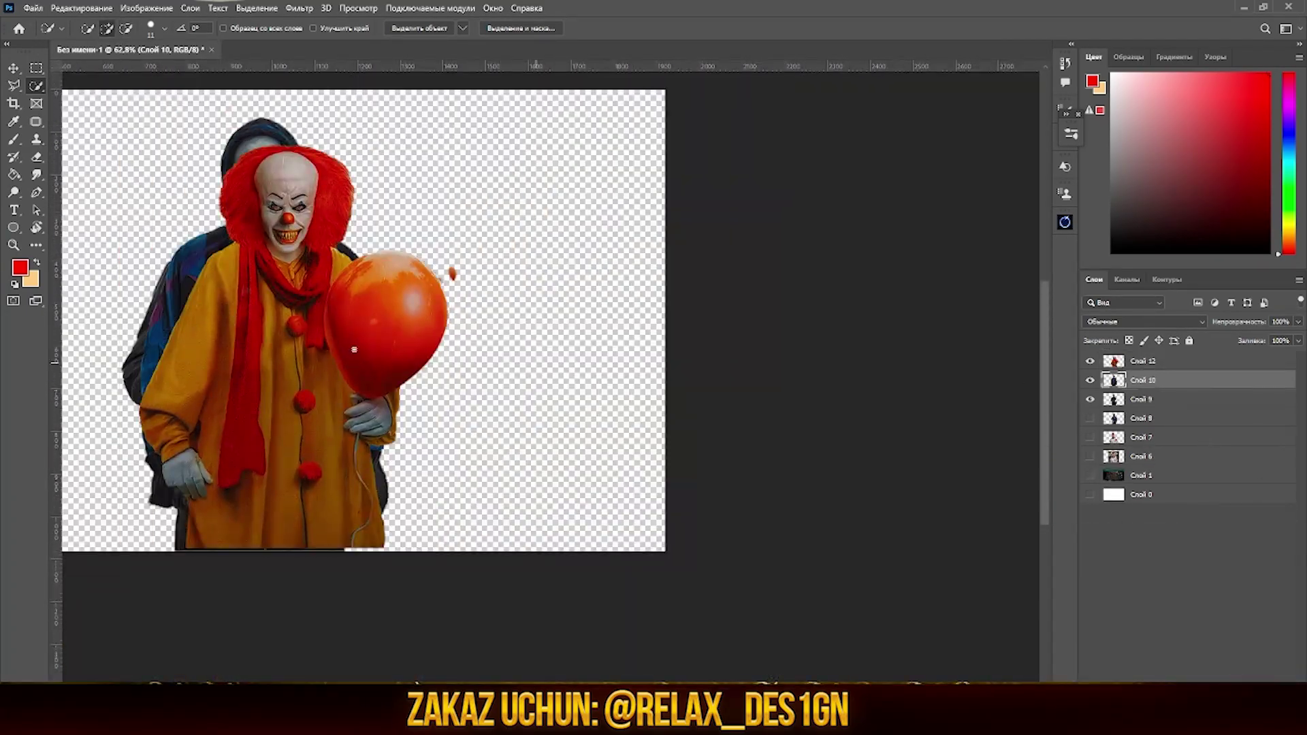
scroll(1021, 558, "down", 1)
scroll(390, 273, "up", 4)
Erase the stray red blob beside the clown's balloon.
key("e")
right_click(776, 248)
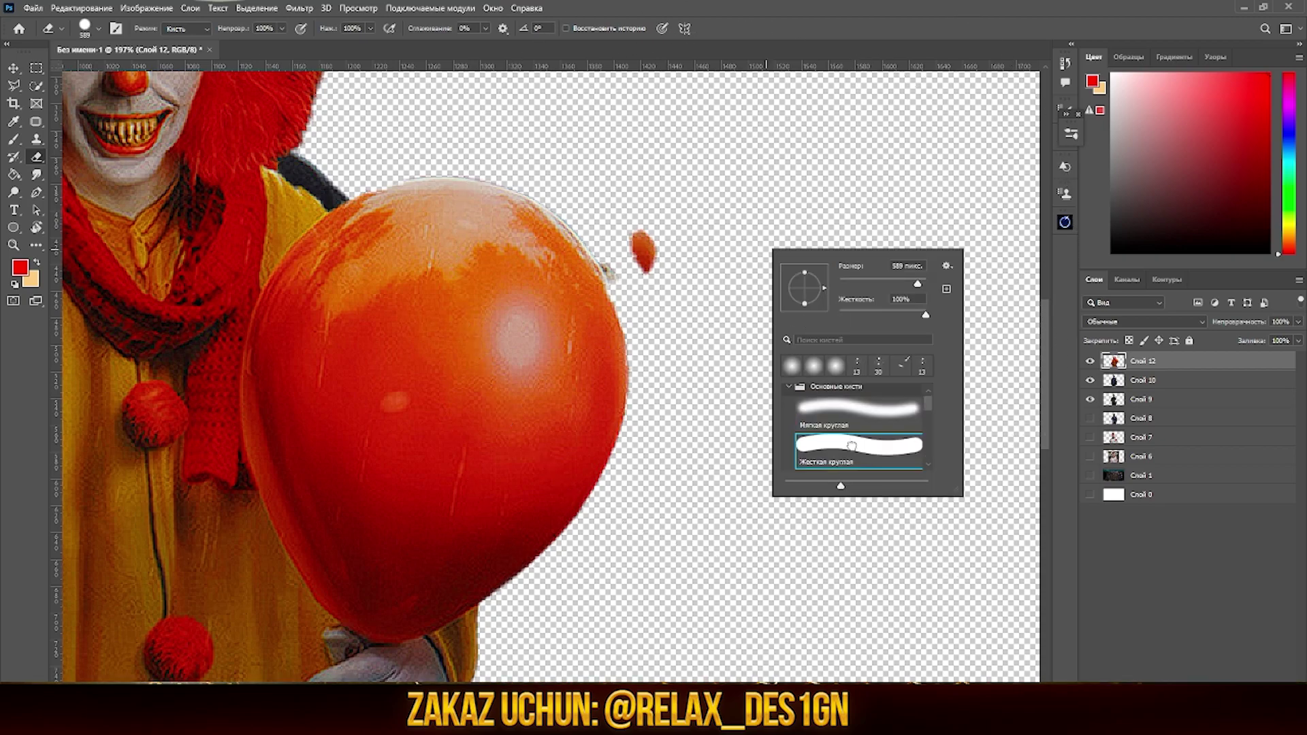
left_click_drag(640, 249, 670, 256)
scroll(643, 255, "down", 3)
scroll(635, 262, "down", 2)
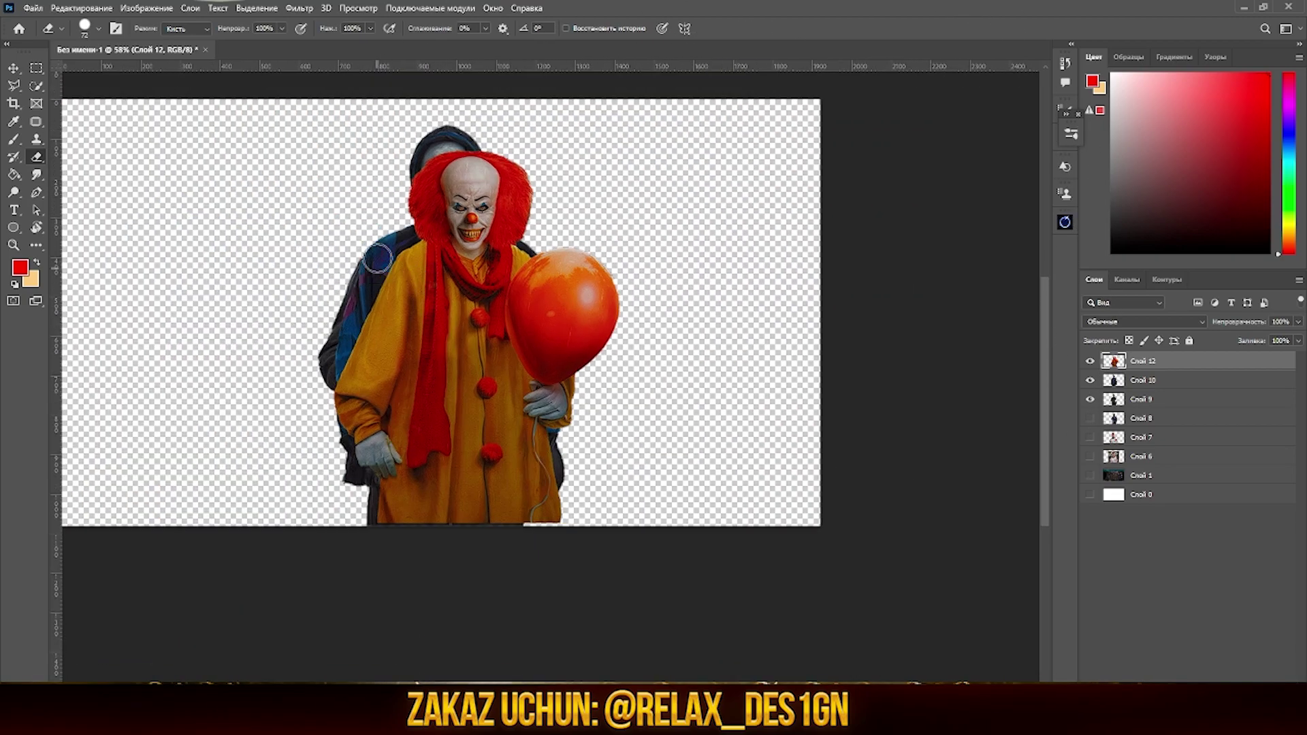
Line up the villains: clown right, Ghostface and the masked slasher left, Freddy between.
left_click_drag(603, 300, 773, 300)
left_click(1146, 383)
left_click_drag(545, 353, 286, 353)
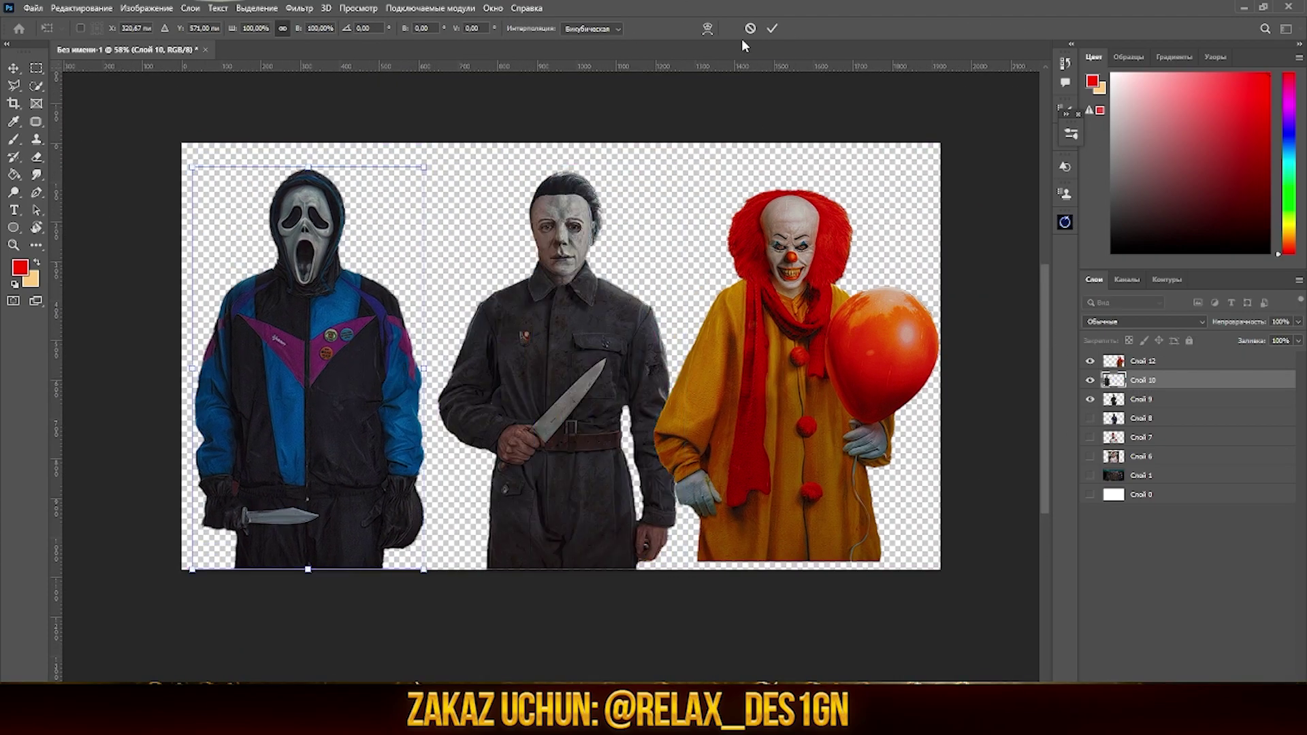
left_click(1143, 399)
left_click(1089, 418)
key("ctrl+t")
left_click_drag(558, 340, 504, 341)
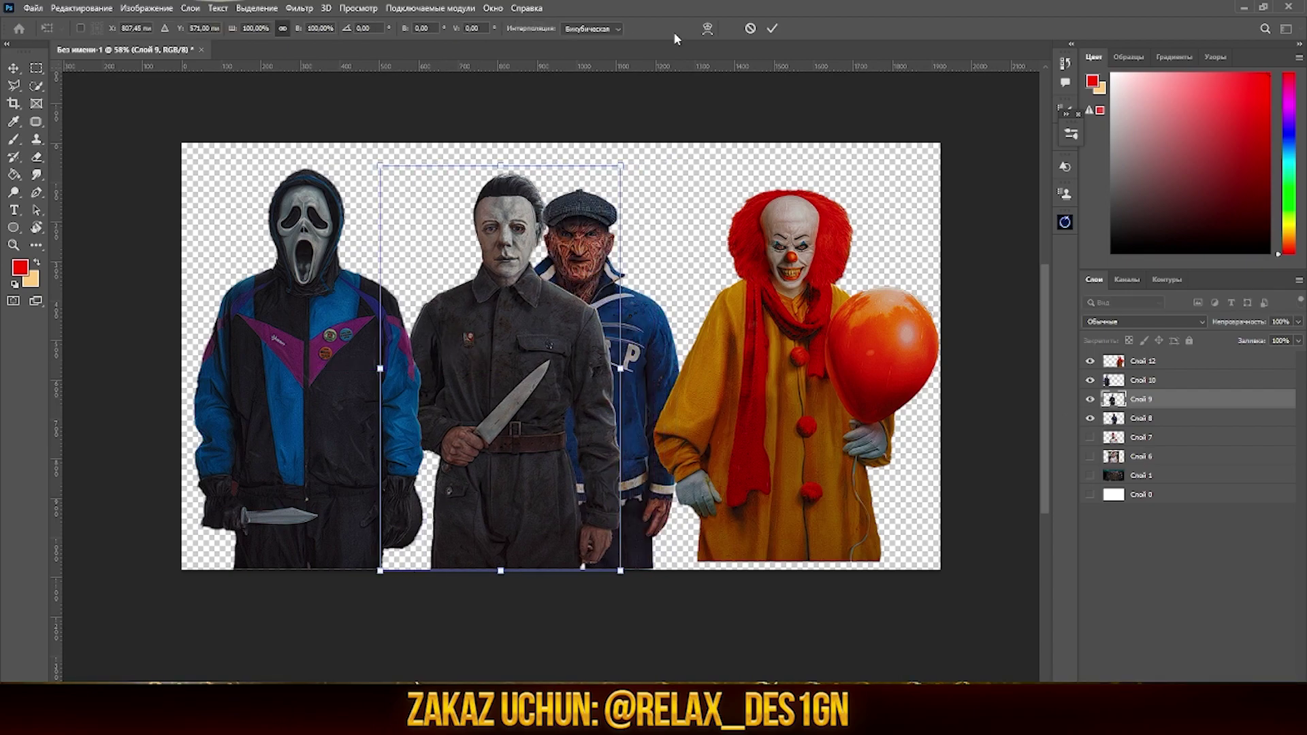
left_click(772, 28)
left_click(1140, 418)
key("ctrl+t")
left_click_drag(606, 338, 662, 338)
key("Return")
Show the selfie man's Слой 7 at the top of the layers and hide the villain layers.
left_click(1089, 437)
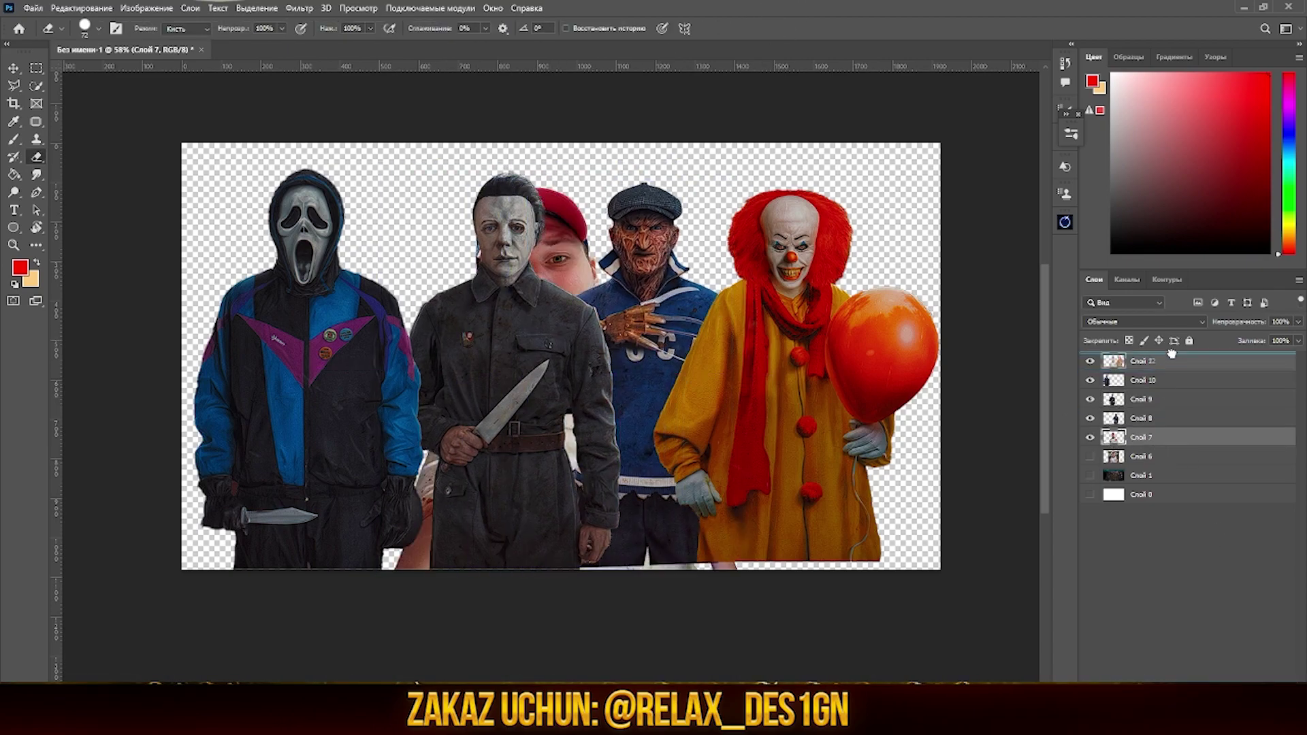
left_click_drag(1141, 436, 1140, 357)
left_click(1090, 380)
key("e")
left_click_drag(1092, 401, 1091, 476)
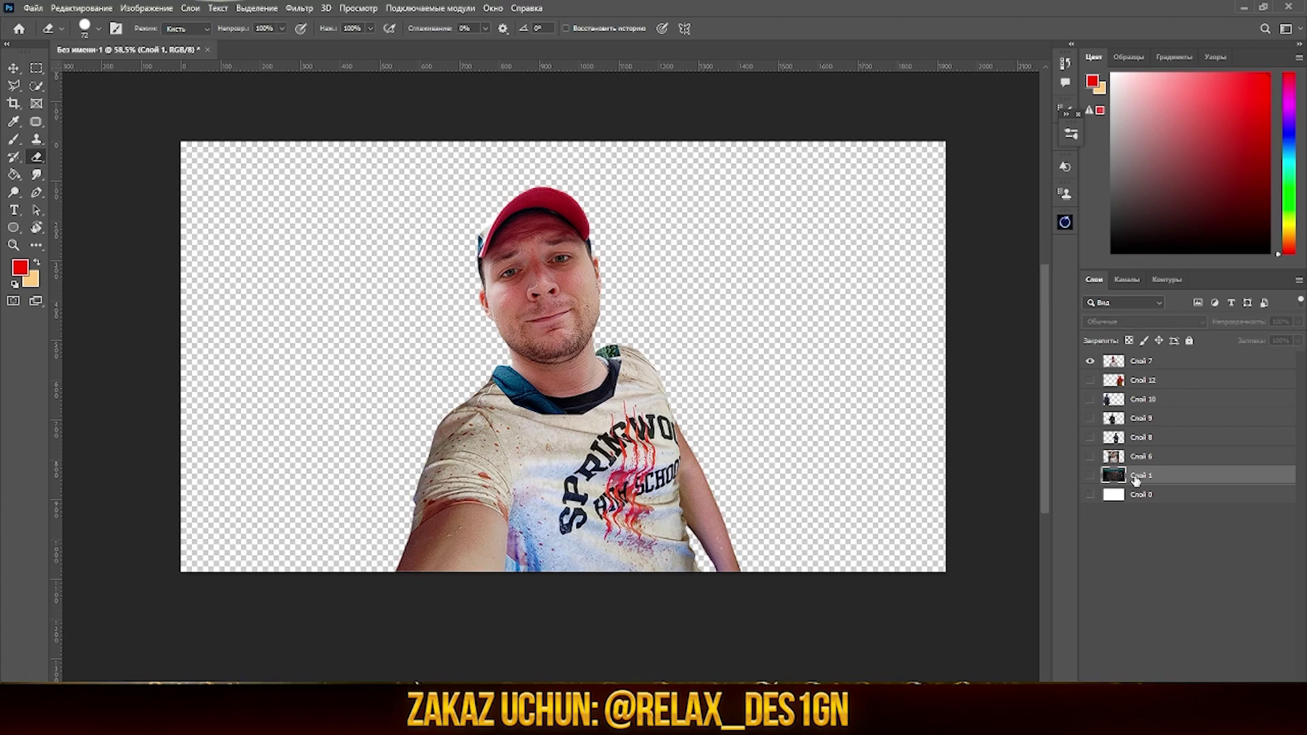
Convert the selfie man's layer to a smart object and apply the Camera Raw Filter.
right_click(1149, 361)
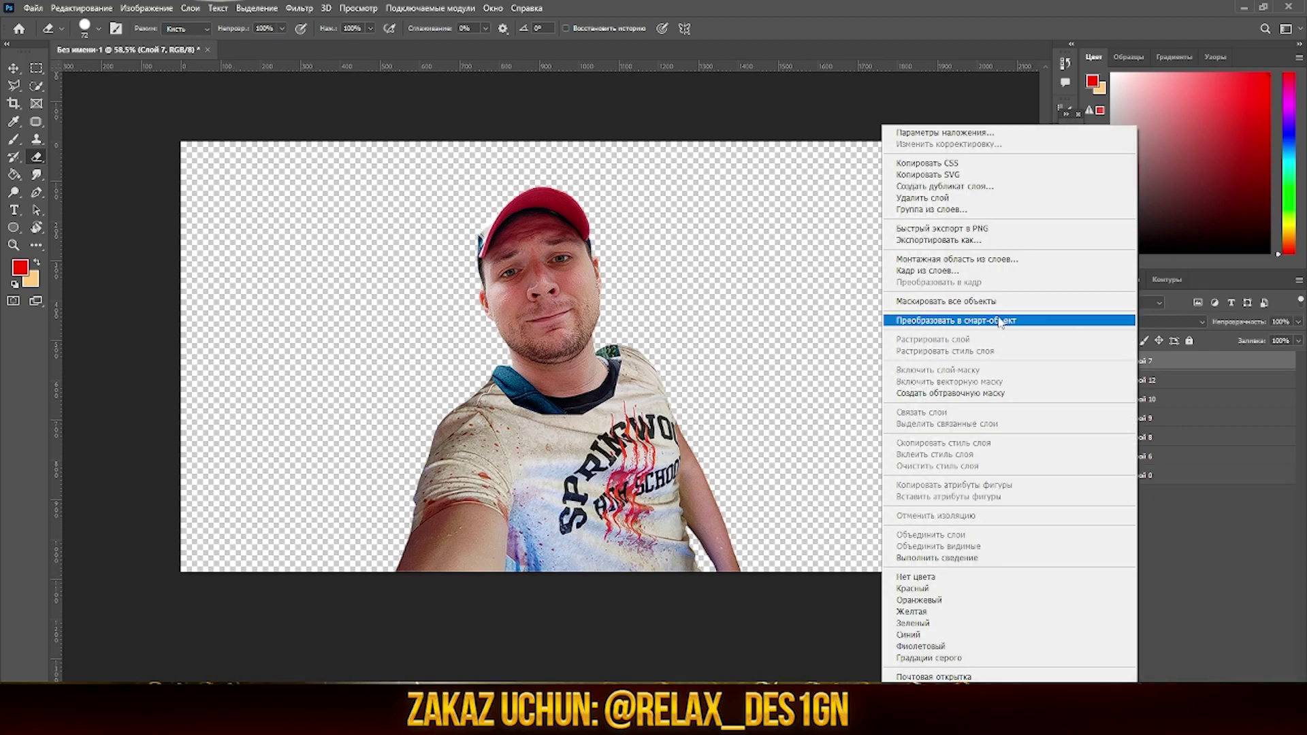
left_click(952, 321)
left_click(319, 7)
left_click(324, 128)
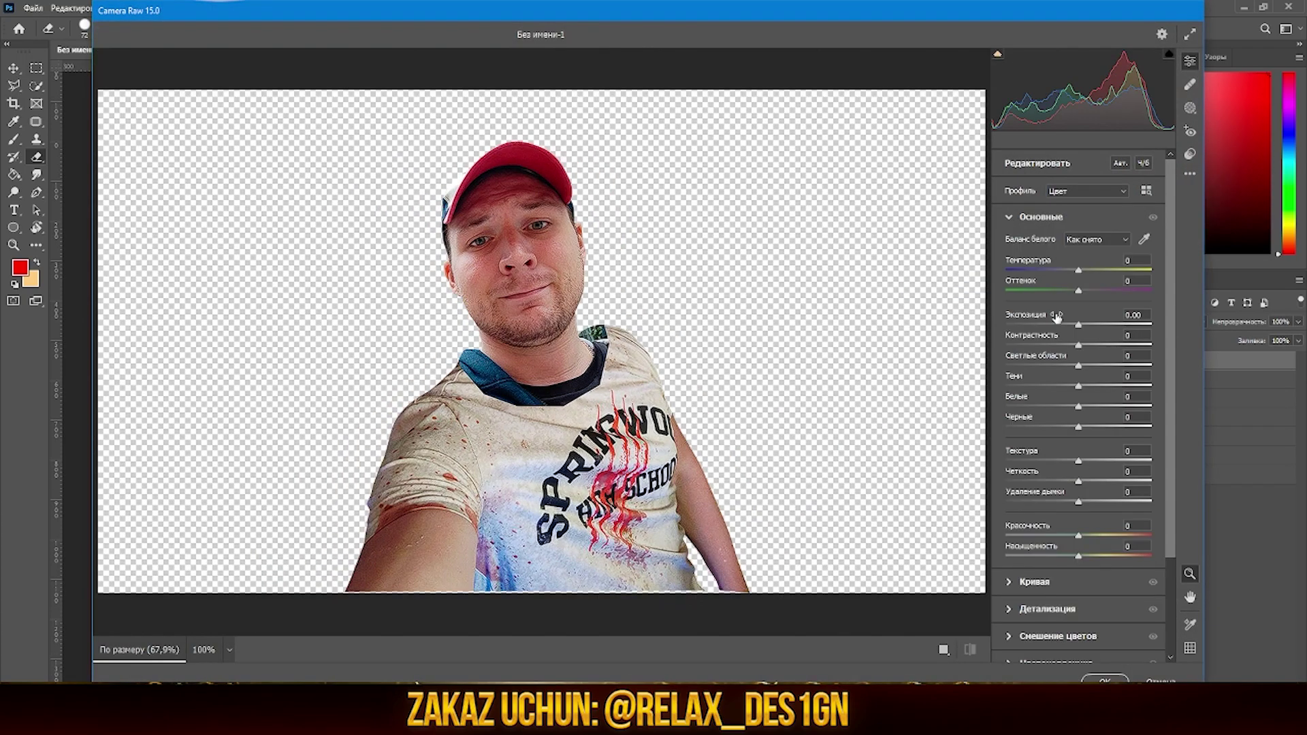
Lower highlights, lift shadows, raise whites, blacks and clarity, then review curve and detail settings.
mouse_move(1078, 386)
left_mouse_down()
mouse_move(1096, 379)
mouse_move(1094, 427)
left_mouse_up()
left_click_drag(1078, 481, 1088, 481)
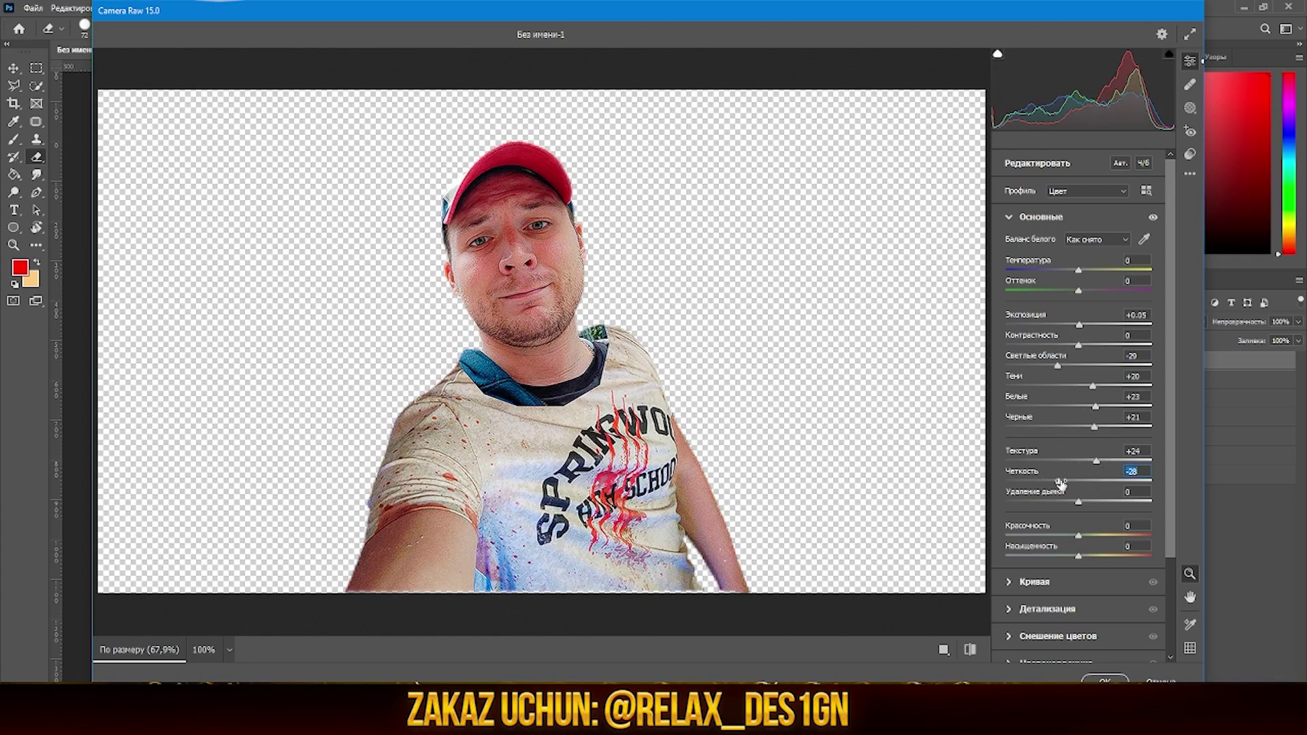
left_click(1009, 216)
left_click(1009, 244)
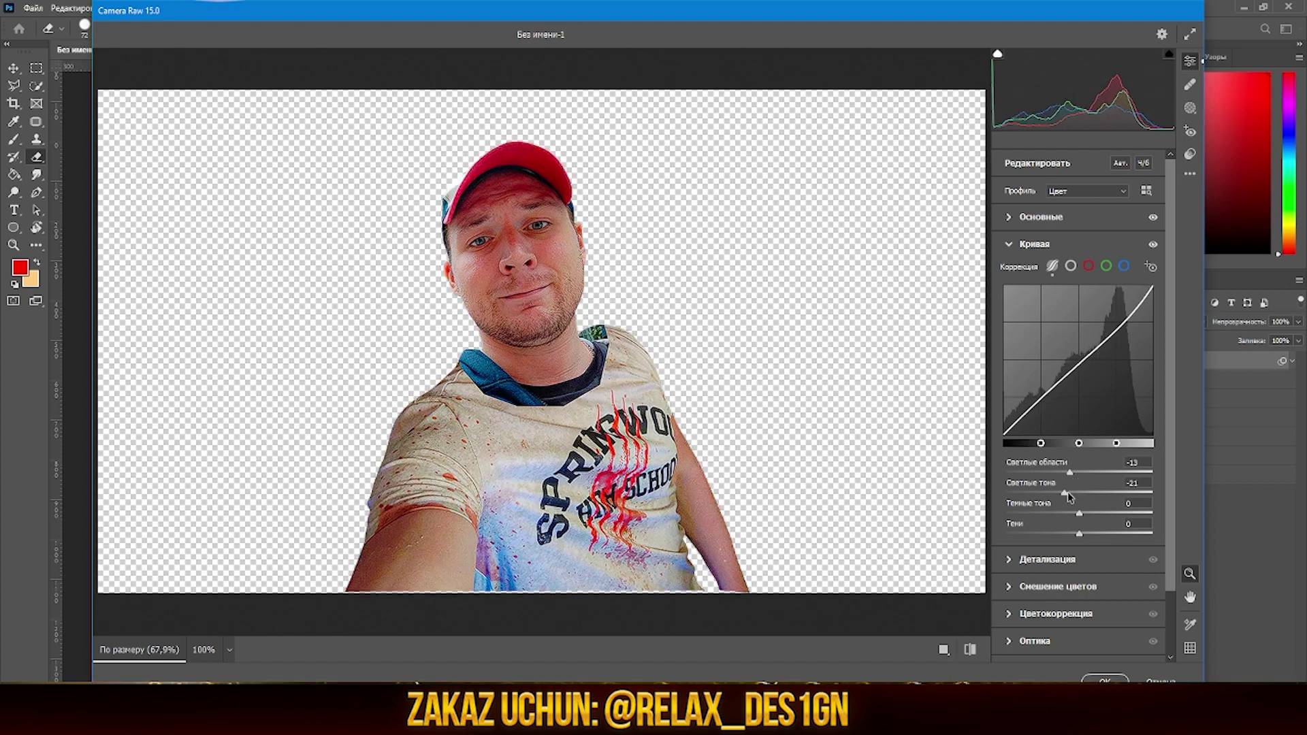
left_click(1008, 244)
left_click(1009, 270)
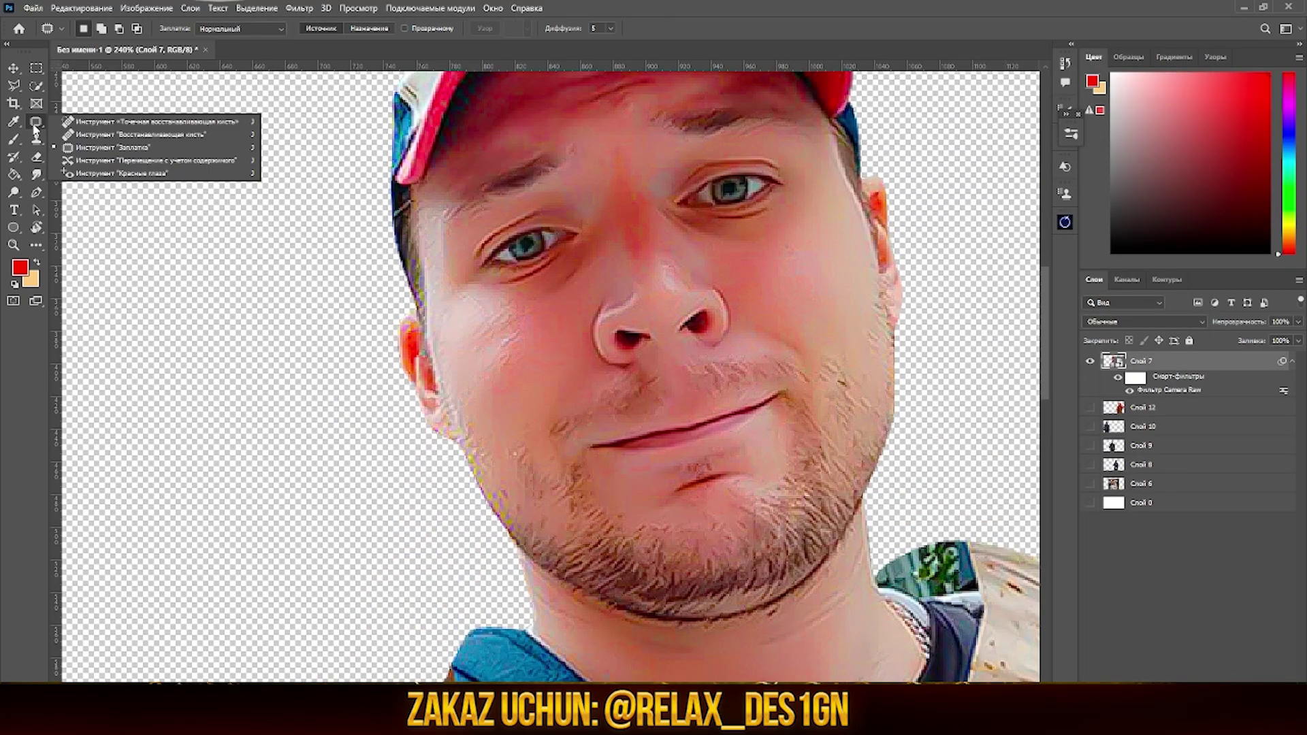
Apply the Camera Raw look, rasterize Слой 7 and retouch the face with a Normal-mode healing brush.
left_click(535, 273)
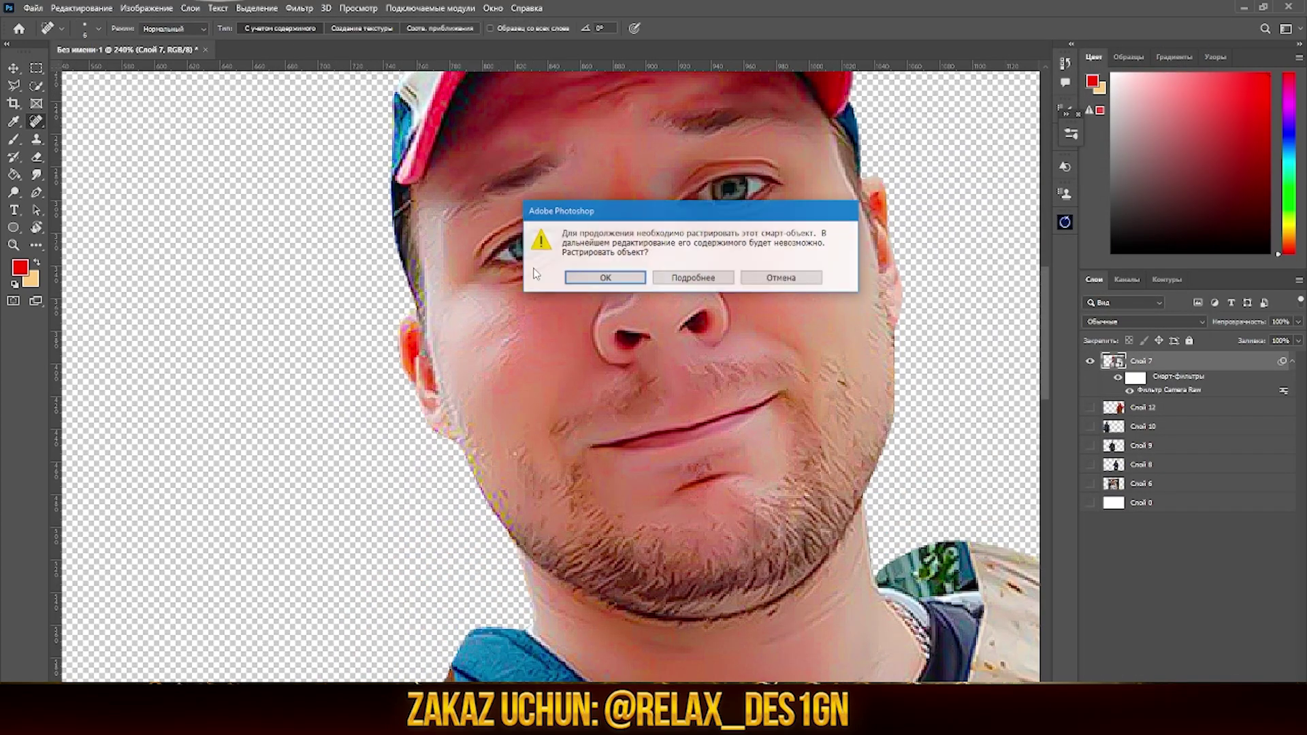
key("Return")
left_click(173, 28)
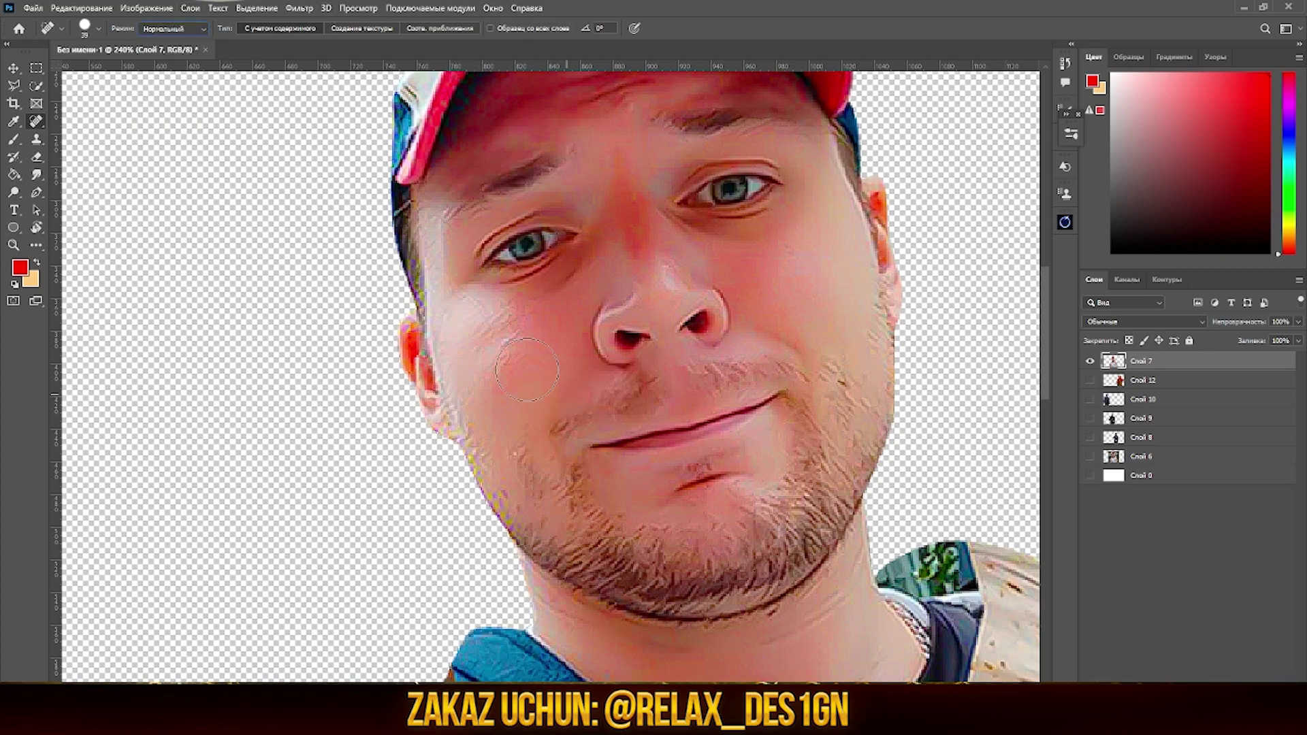
scroll(651, 217, "up", 3)
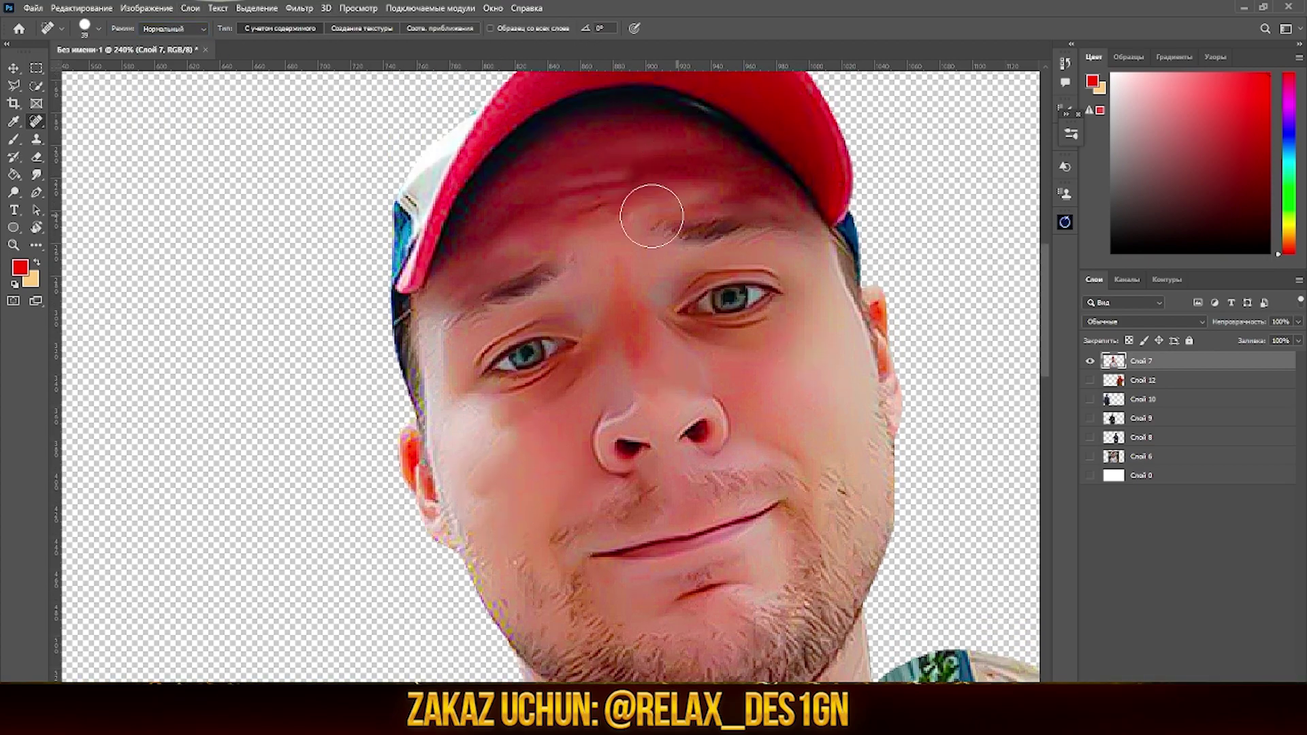
key("bracketleft")
key("bracketleft")
key("bracketleft")
scroll(532, 569, "down", 1)
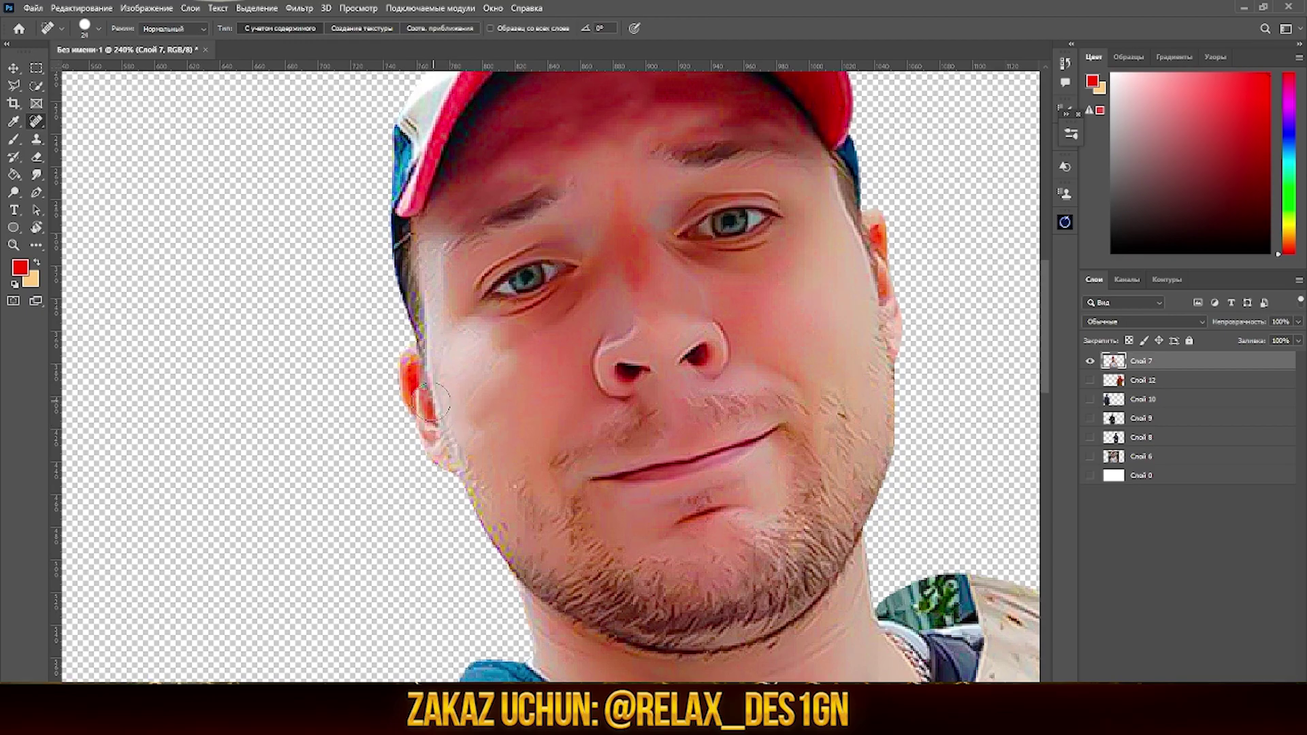
scroll(524, 503, "down", 2)
scroll(521, 476, "up", 1)
scroll(516, 443, "down", 2)
key("ctrl+0")
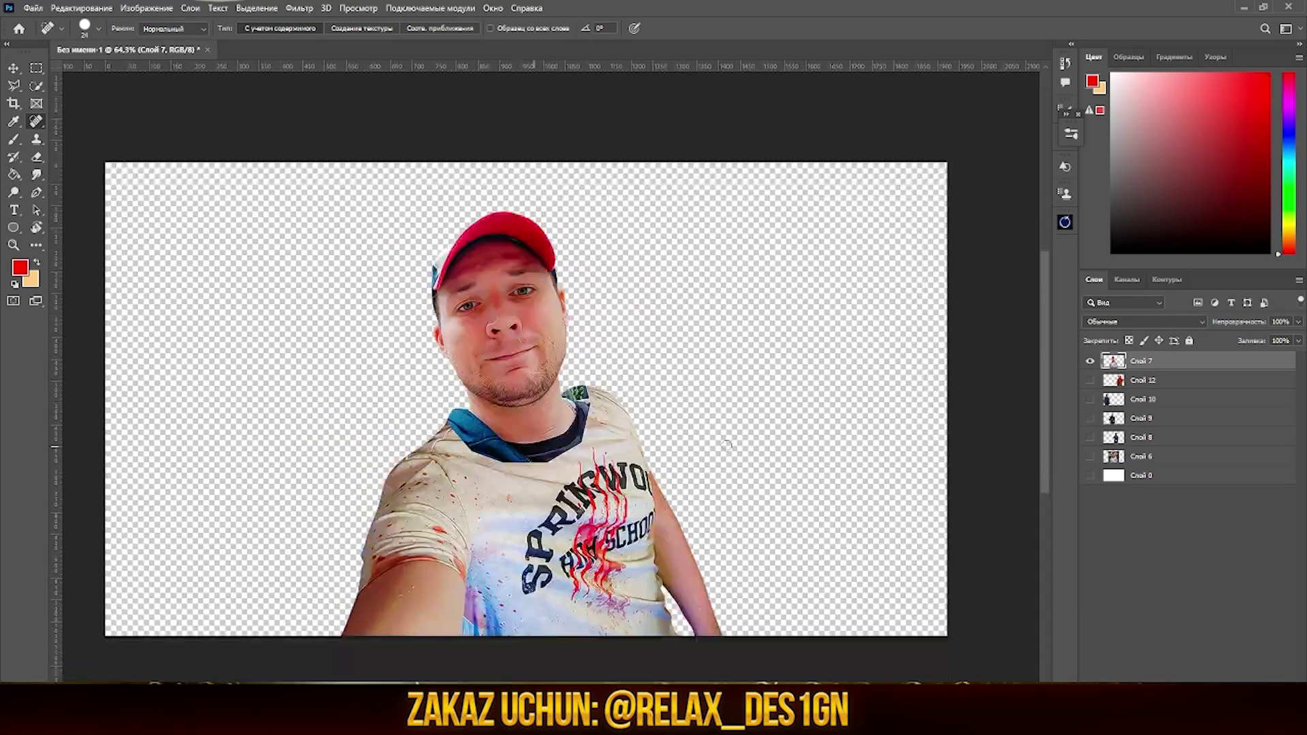
Scale the selfie man up to about 160% and tilt him slightly.
key("ctrl+t")
mouse_move(722, 427)
left_mouse_down()
mouse_move(743, 428)
mouse_move(708, 445)
left_mouse_up()
scroll(744, 428, "down", 2)
left_click_drag(789, 225, 781, 268)
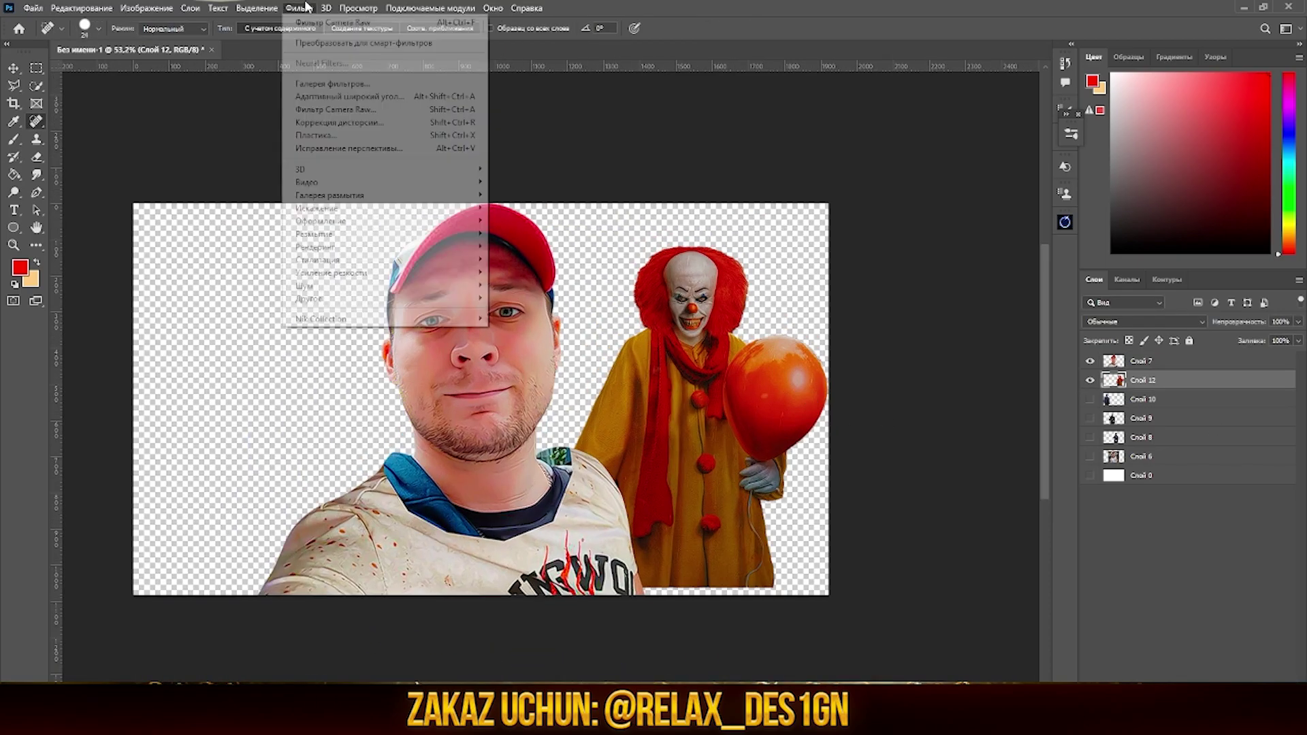
Give the clown Camera Raw tweaks: lower contrast plus tone-curve and sharpening adjustments.
left_click(335, 109)
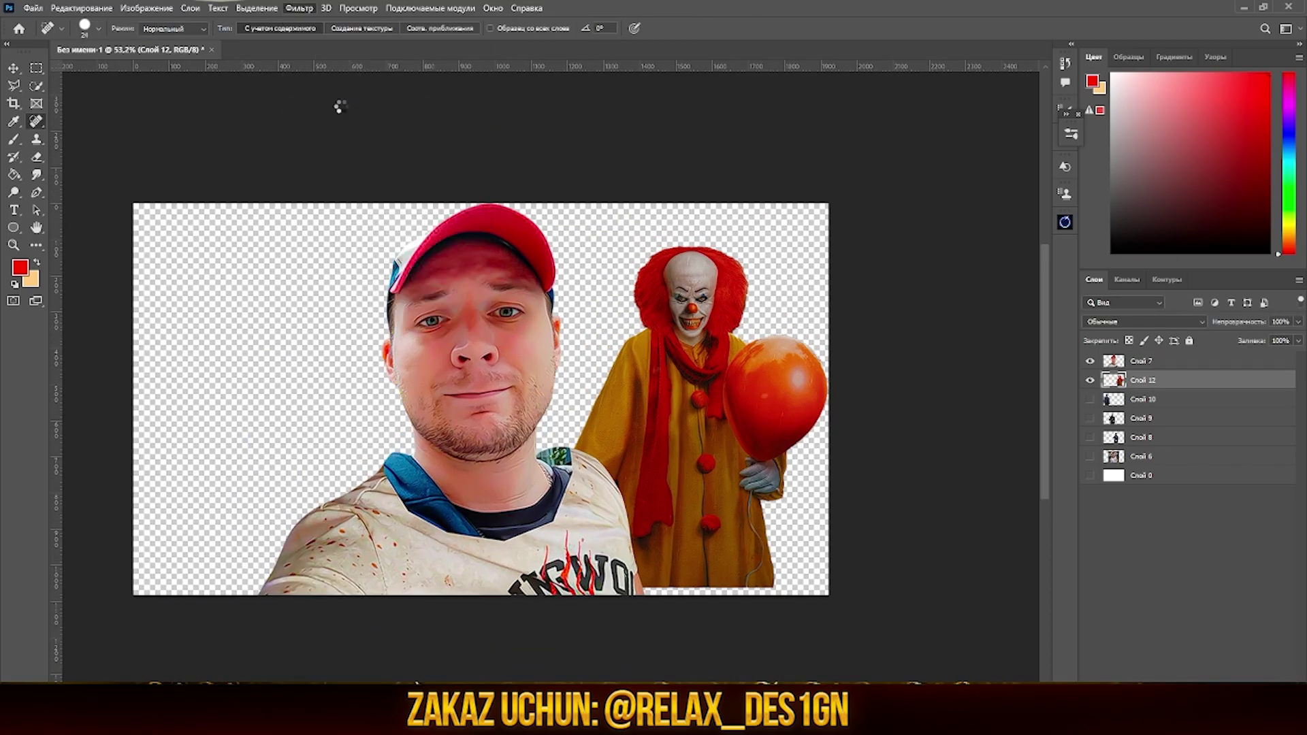
left_click(1041, 217)
left_click_drag(1078, 345, 1067, 353)
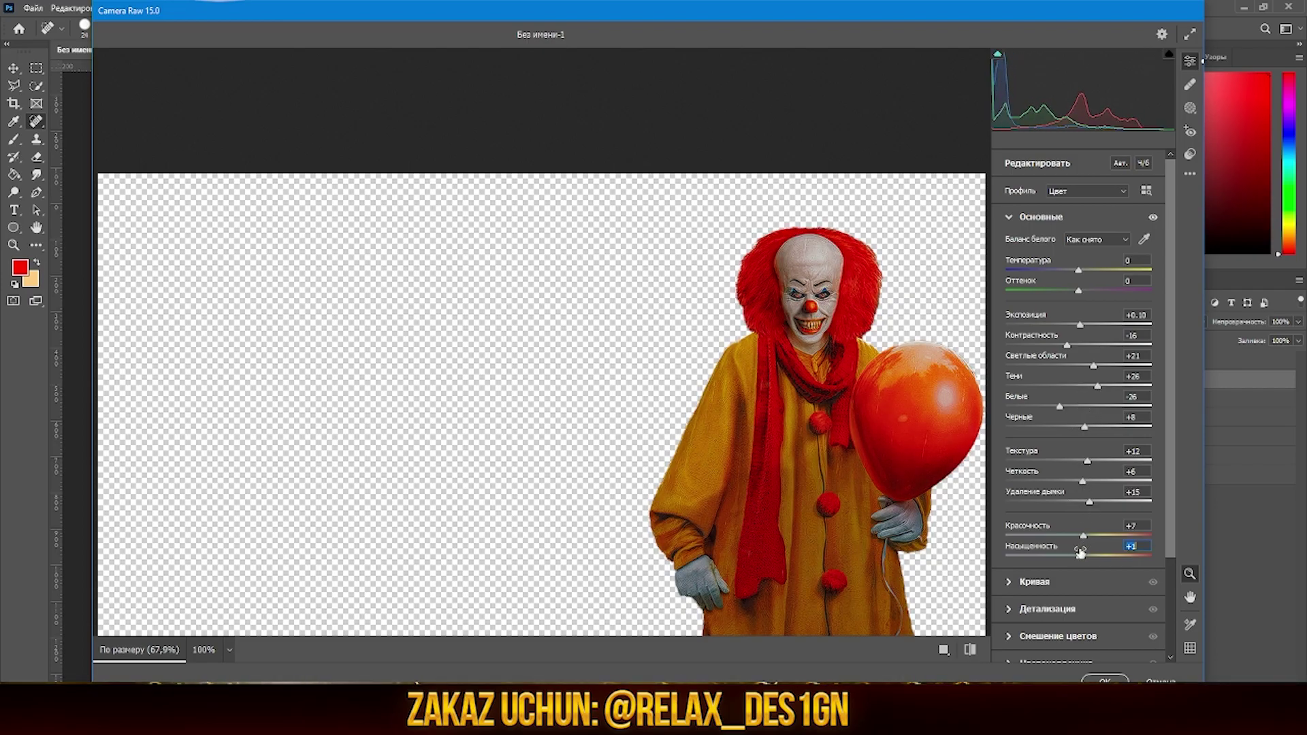
left_click(1035, 582)
scroll(1021, 469, "down", 1)
left_click(1028, 484)
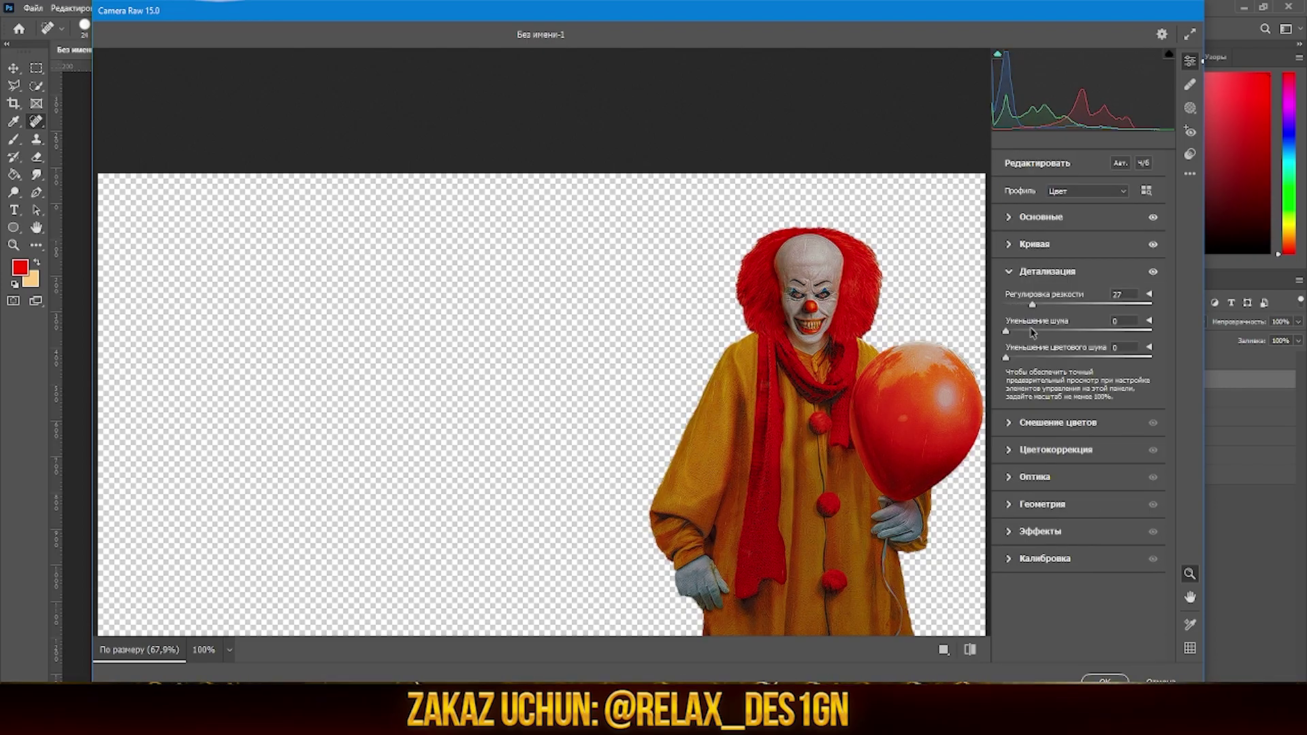
left_click(1104, 679)
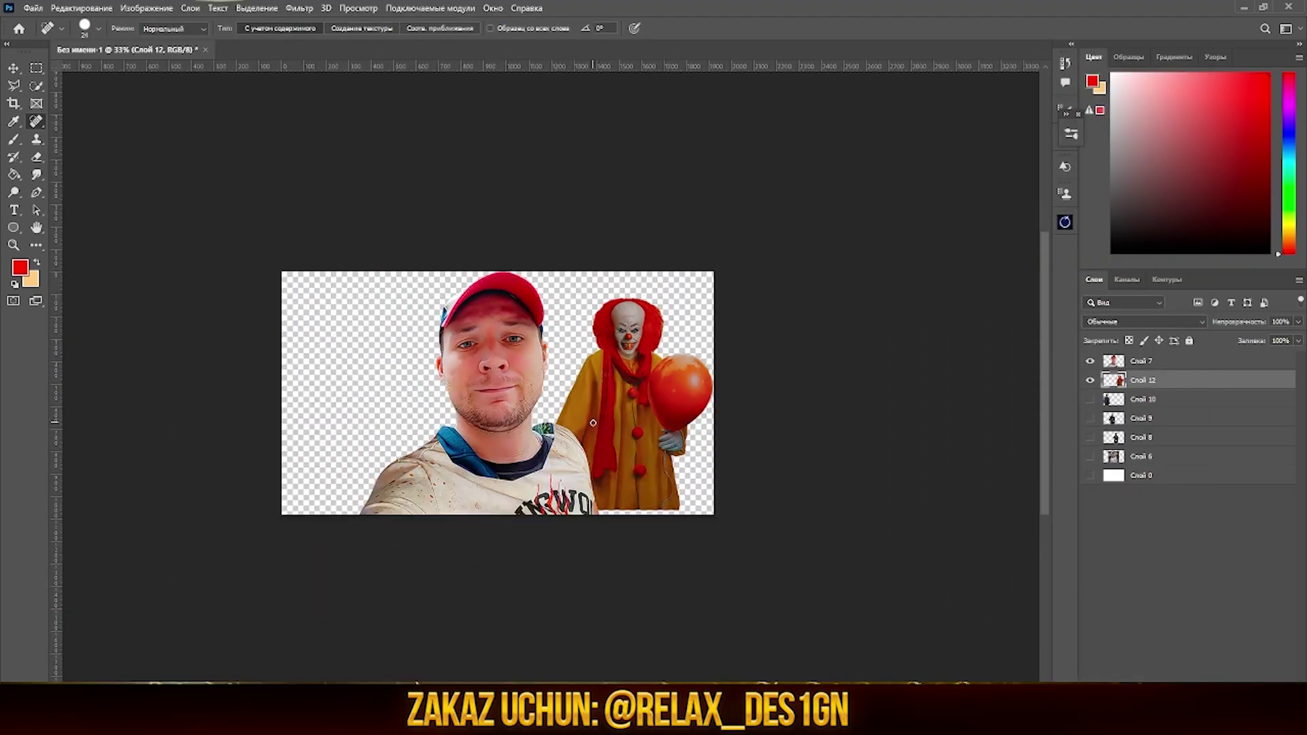
key("ctrl+t")
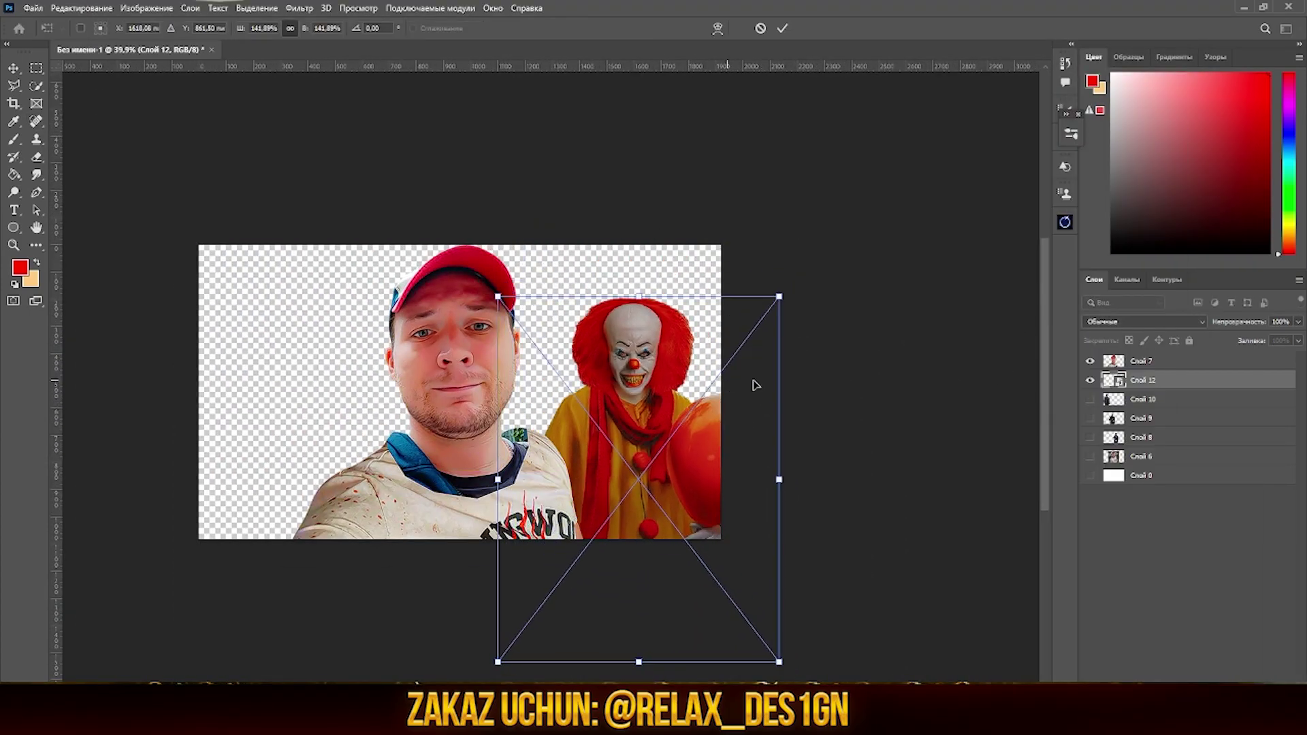
Move the clown left and down beside the man.
left_click_drag(761, 420, 730, 436)
left_click(782, 28)
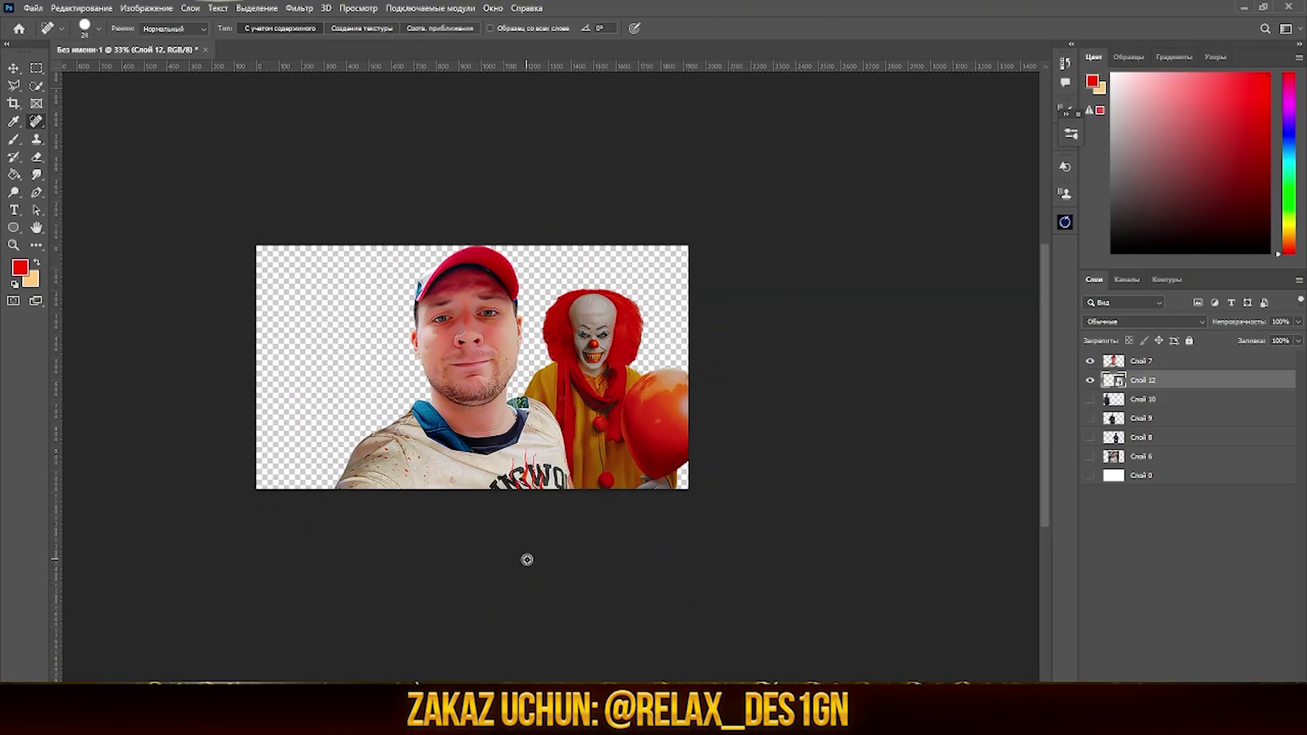
scroll(525, 558, "up", 3)
Show Layer 10 and convert the Scream-mask killer to a smart object.
left_click(1090, 398)
right_click(1150, 399)
left_click(1014, 322)
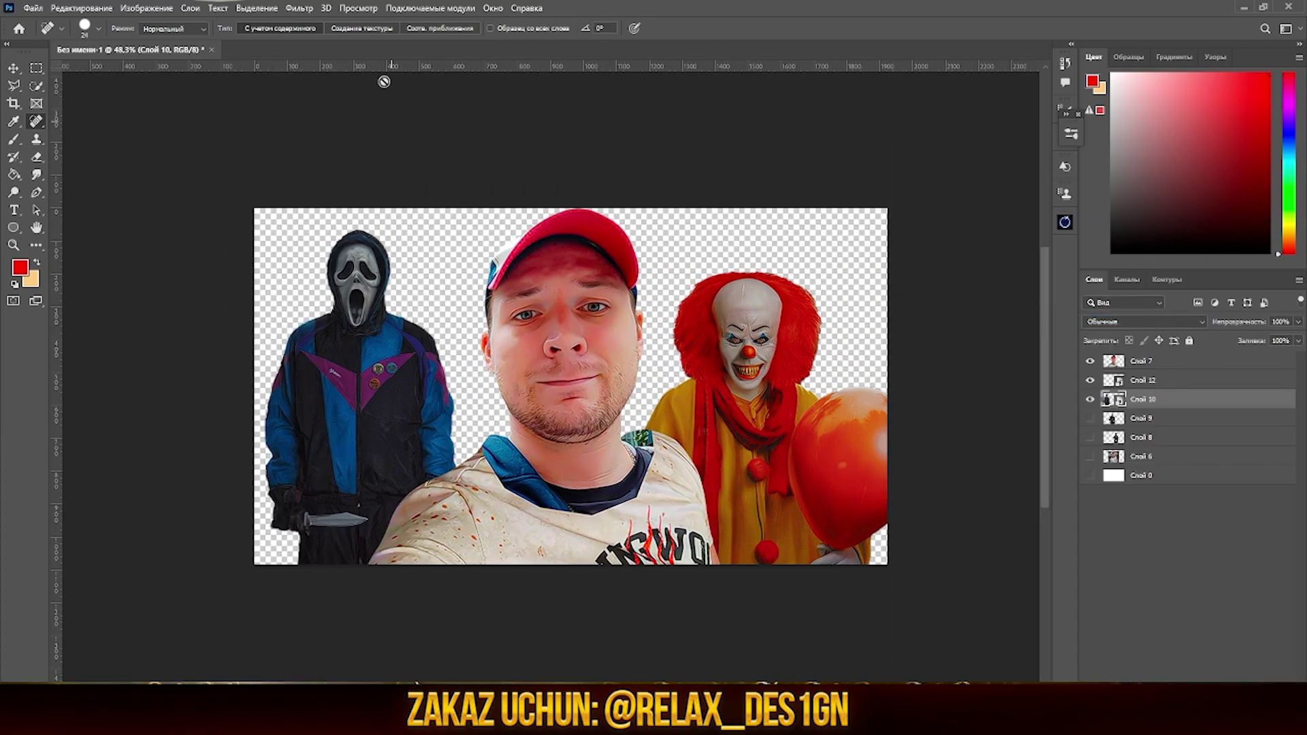
left_click(298, 8)
left_click(349, 96)
key("Escape")
Brighten the Scream-mask killer with a Camera Raw filter, raising exposure and highlights.
left_click(358, 8)
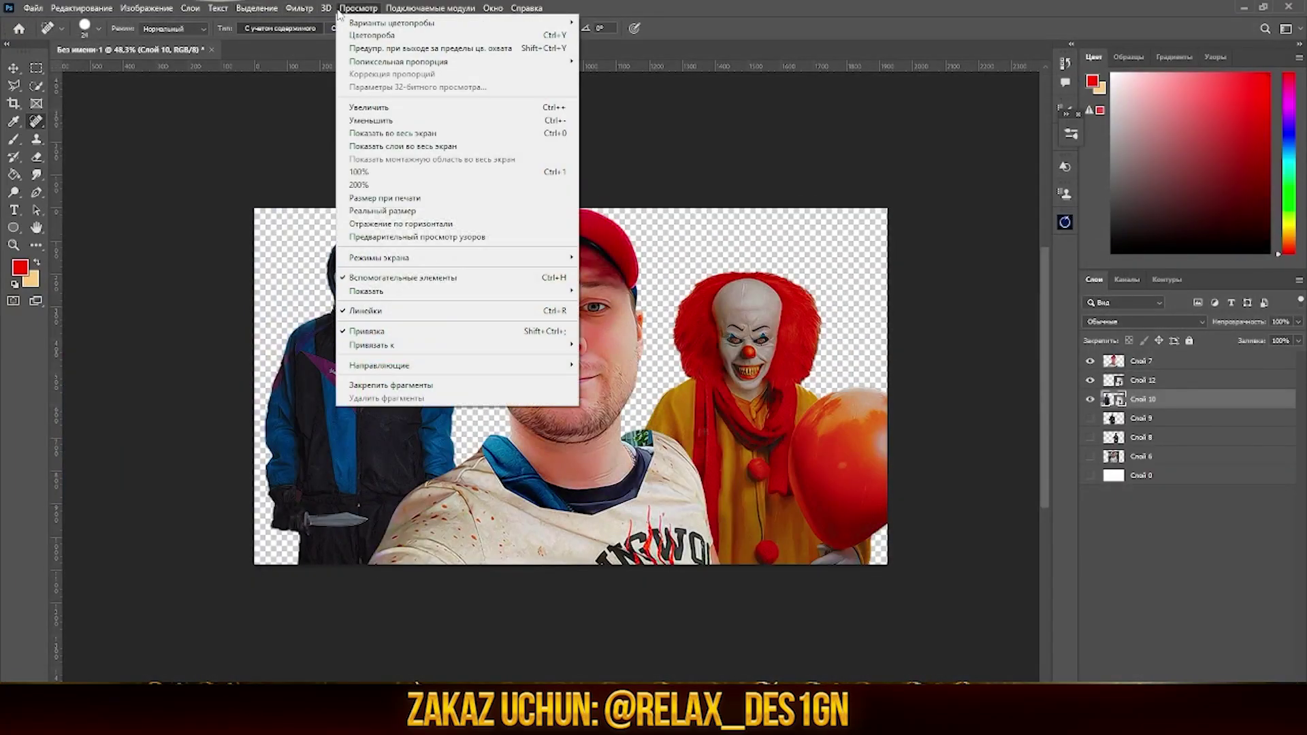
key("Escape")
left_click_drag(1078, 325, 1093, 365)
left_click_drag(1078, 386, 1070, 387)
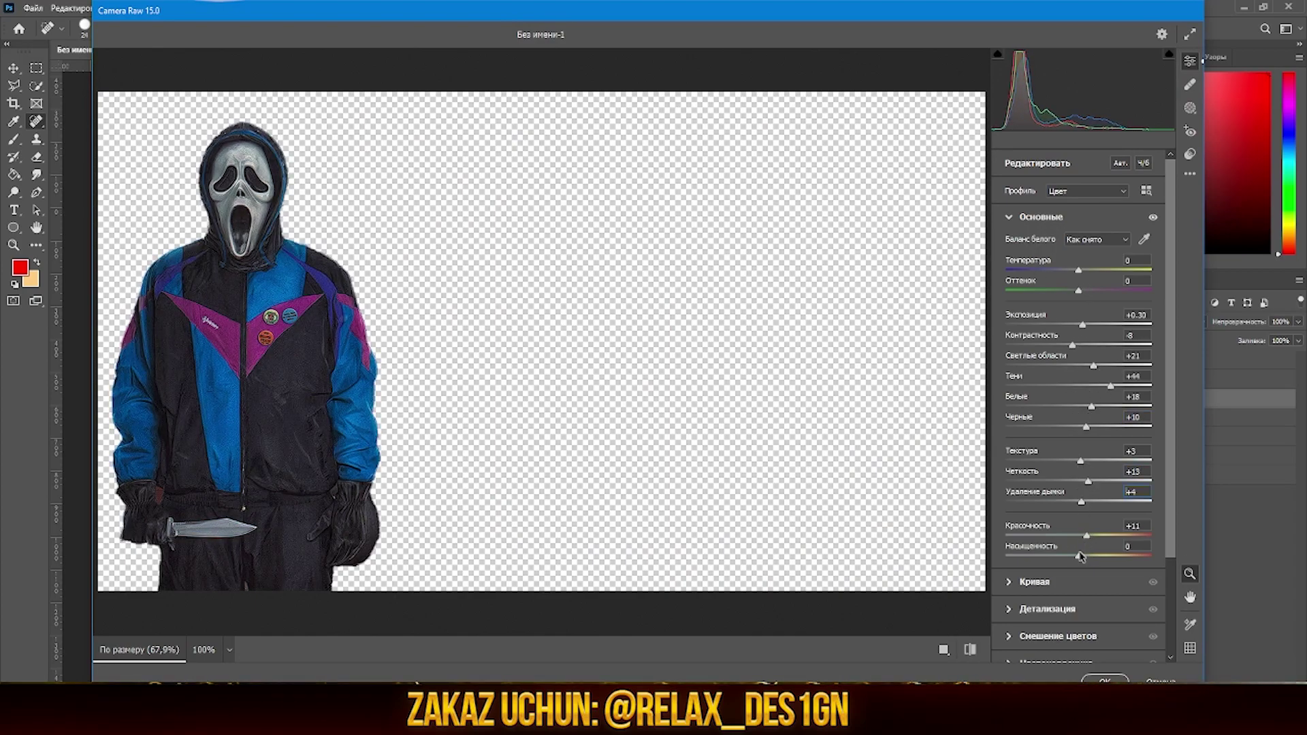
left_click(1033, 581)
left_click(1034, 243)
left_click(1047, 271)
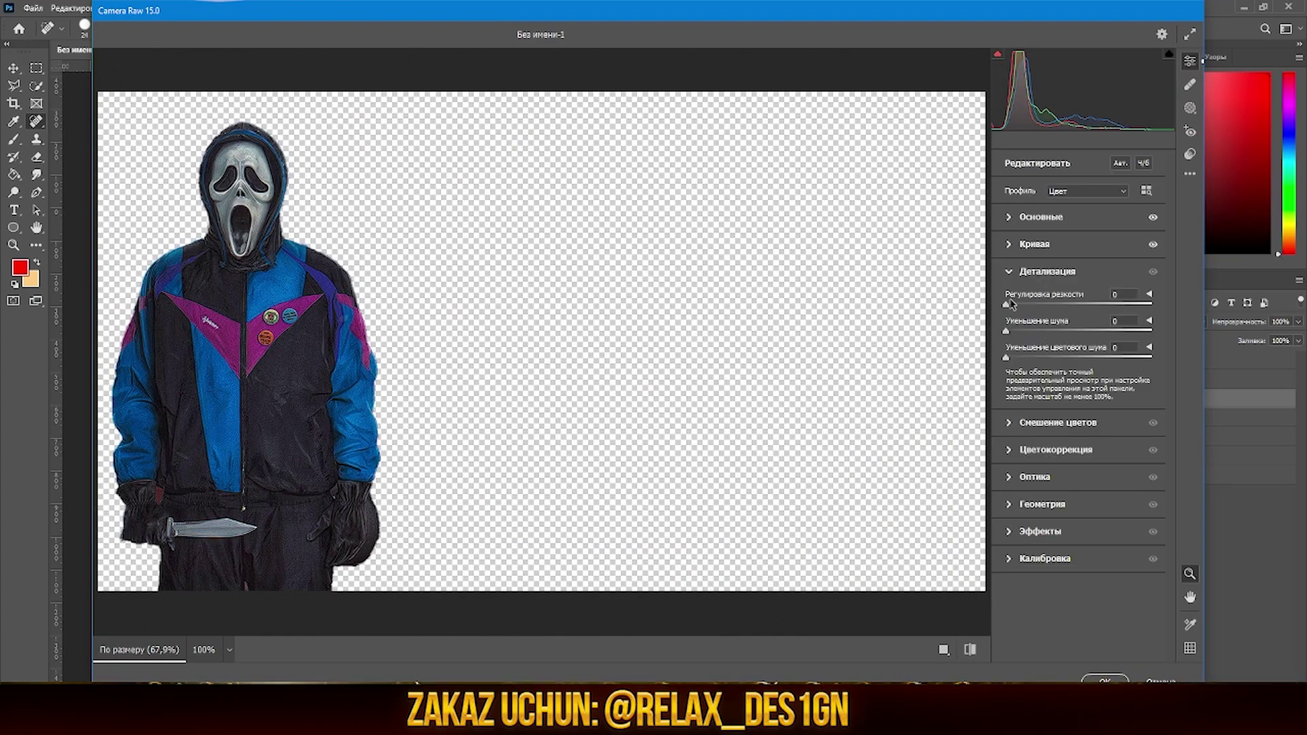
left_click(1104, 682)
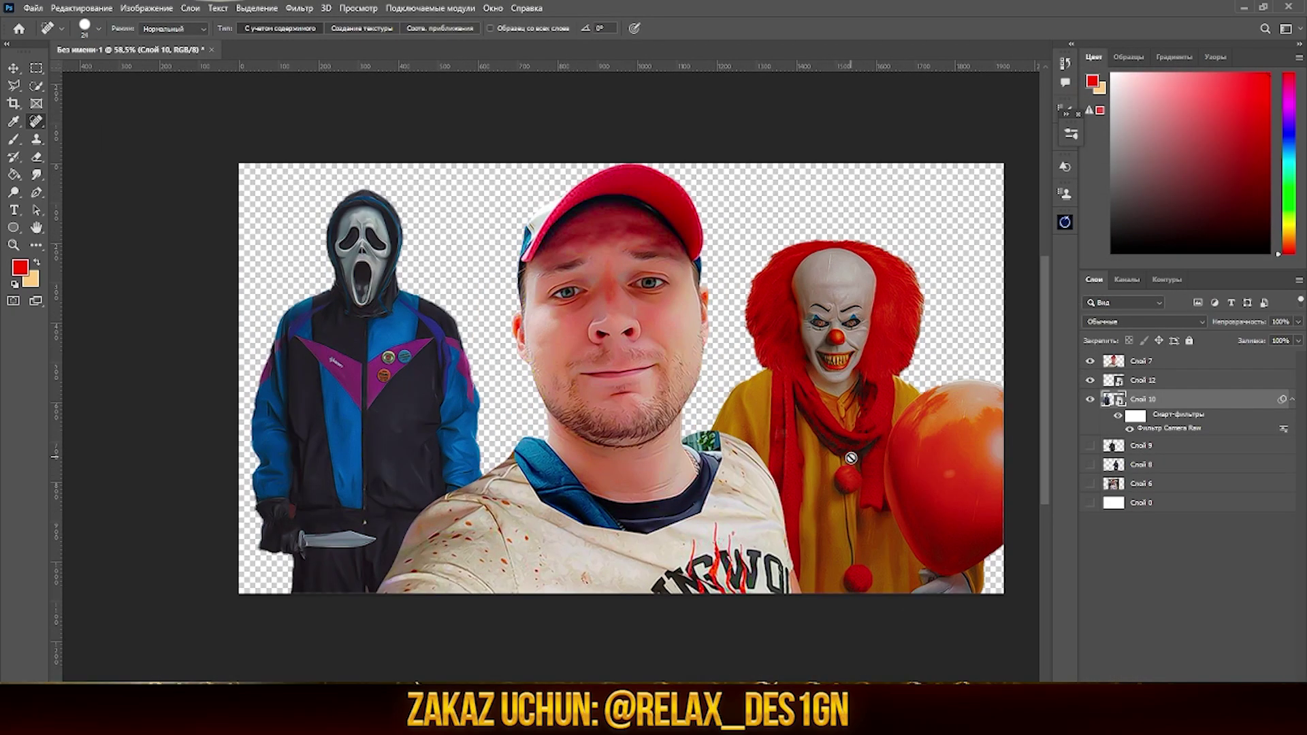
Select the clown layer and commit a free transform without changes.
key("alt+bracketright")
key("ctrl+t")
scroll(886, 420, "down", 2)
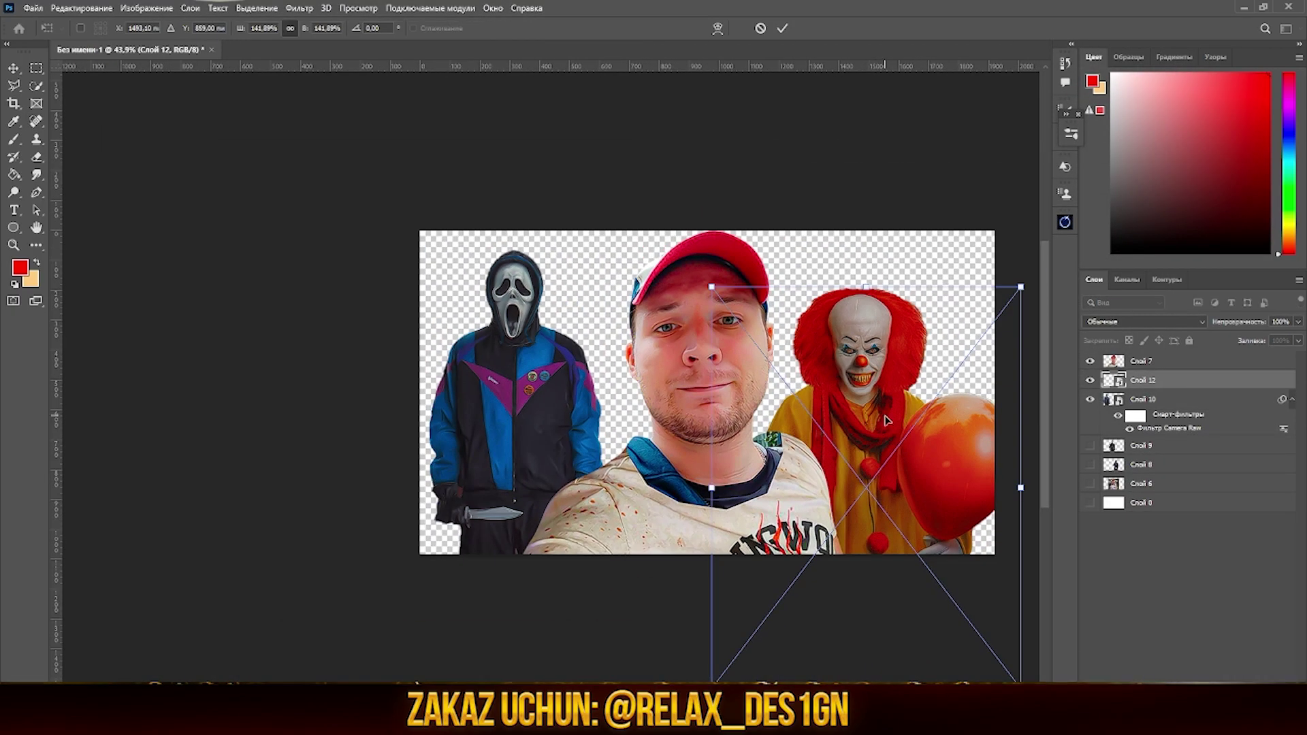
key("Return")
key("j")
Flip the Scream-mask killer horizontally and place him behind the clown.
key("alt+bracketleft")
key("ctrl+t")
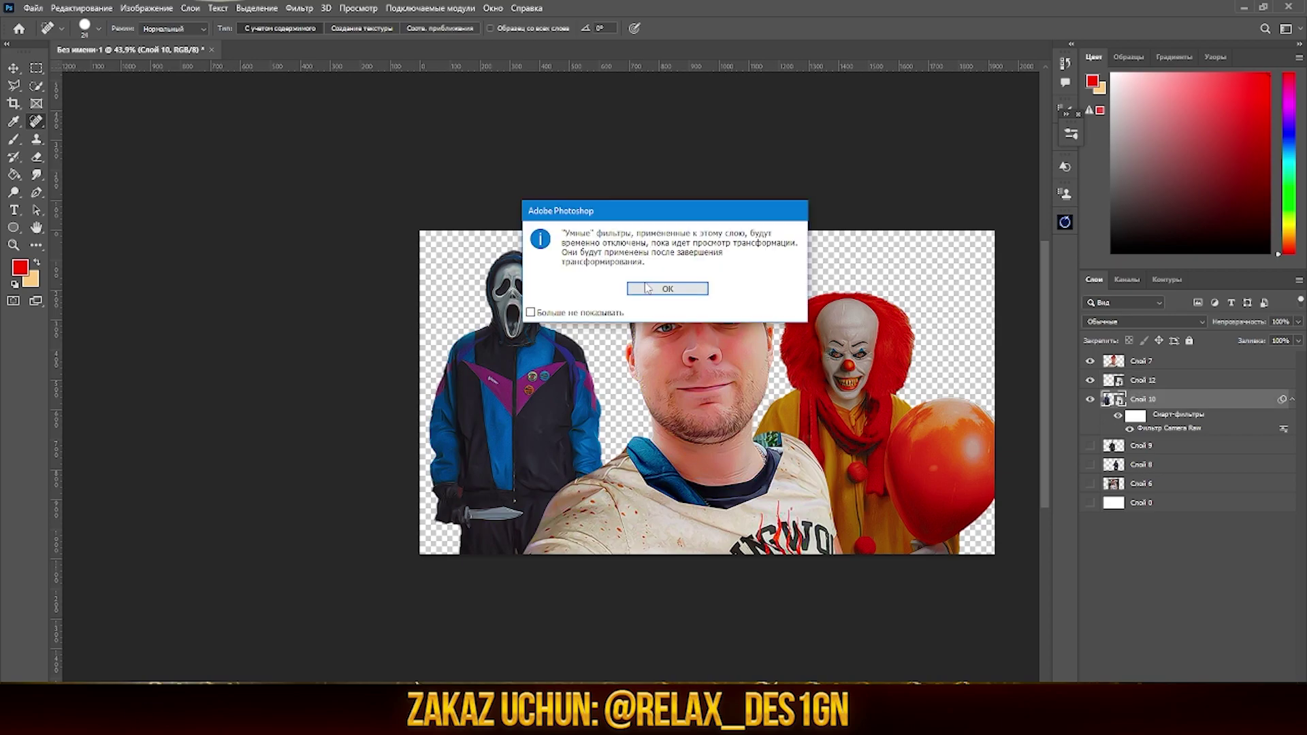
left_click(647, 288)
scroll(879, 354, "up", 3)
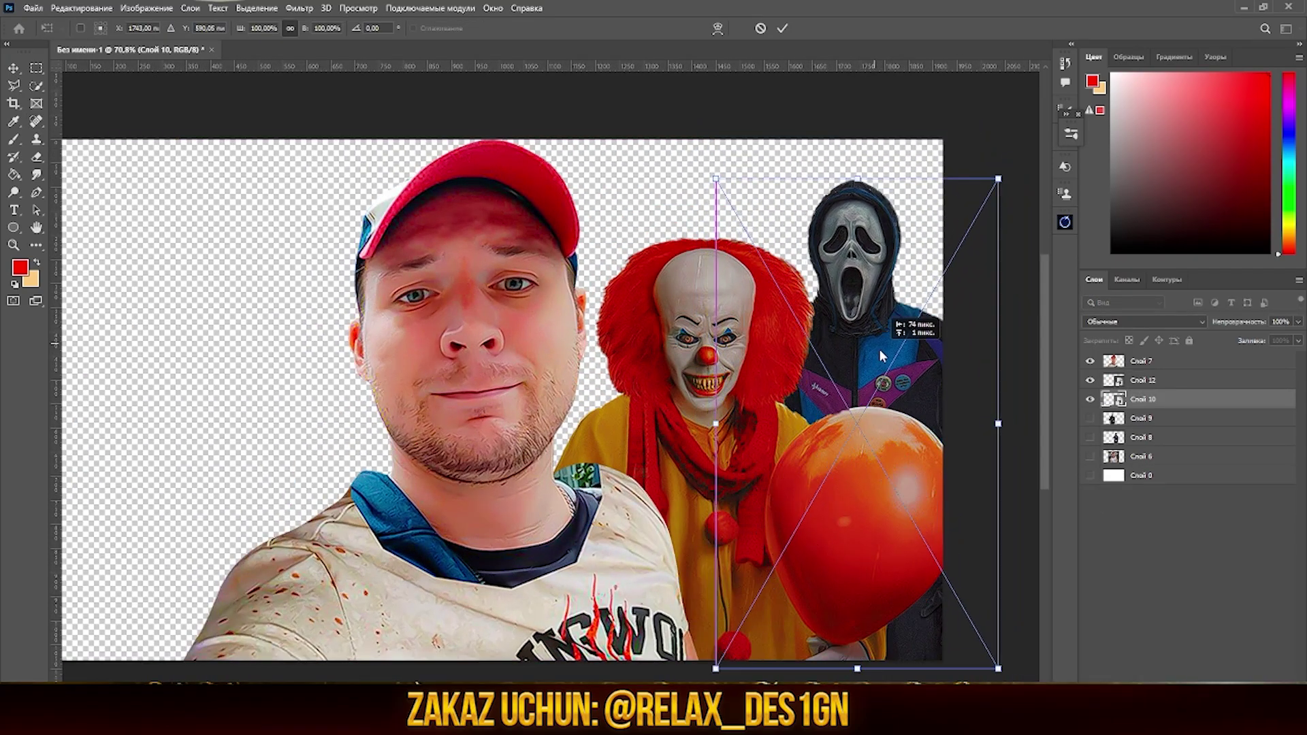
scroll(879, 354, "down", 2)
scroll(860, 293, "up", 2)
right_click(805, 293)
left_click(877, 528)
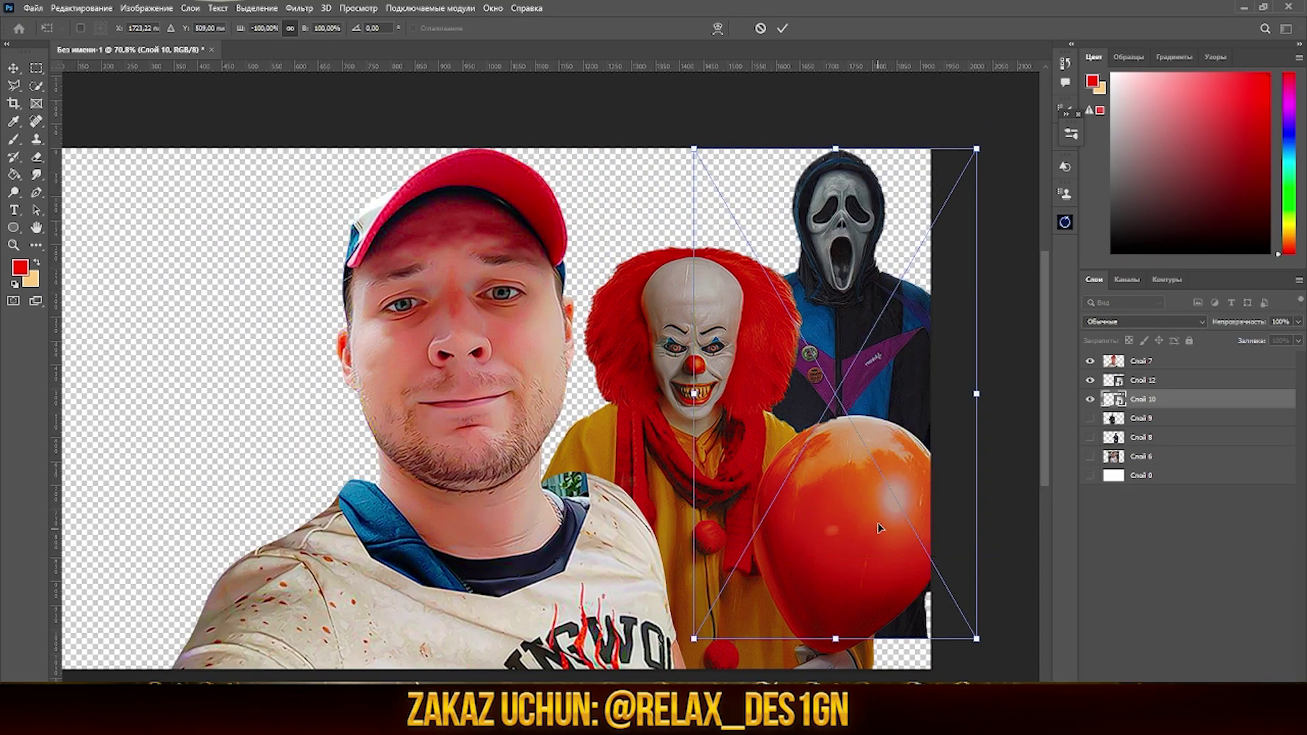
mouse_move(878, 527)
left_mouse_down()
mouse_move(907, 430)
mouse_move(891, 415)
left_mouse_up()
key("Return")
scroll(559, 350, "down", 2)
Show the masked knife killer and clawed man layers, hiding the Scream-mask killer.
left_click(1089, 445)
left_click(1157, 445)
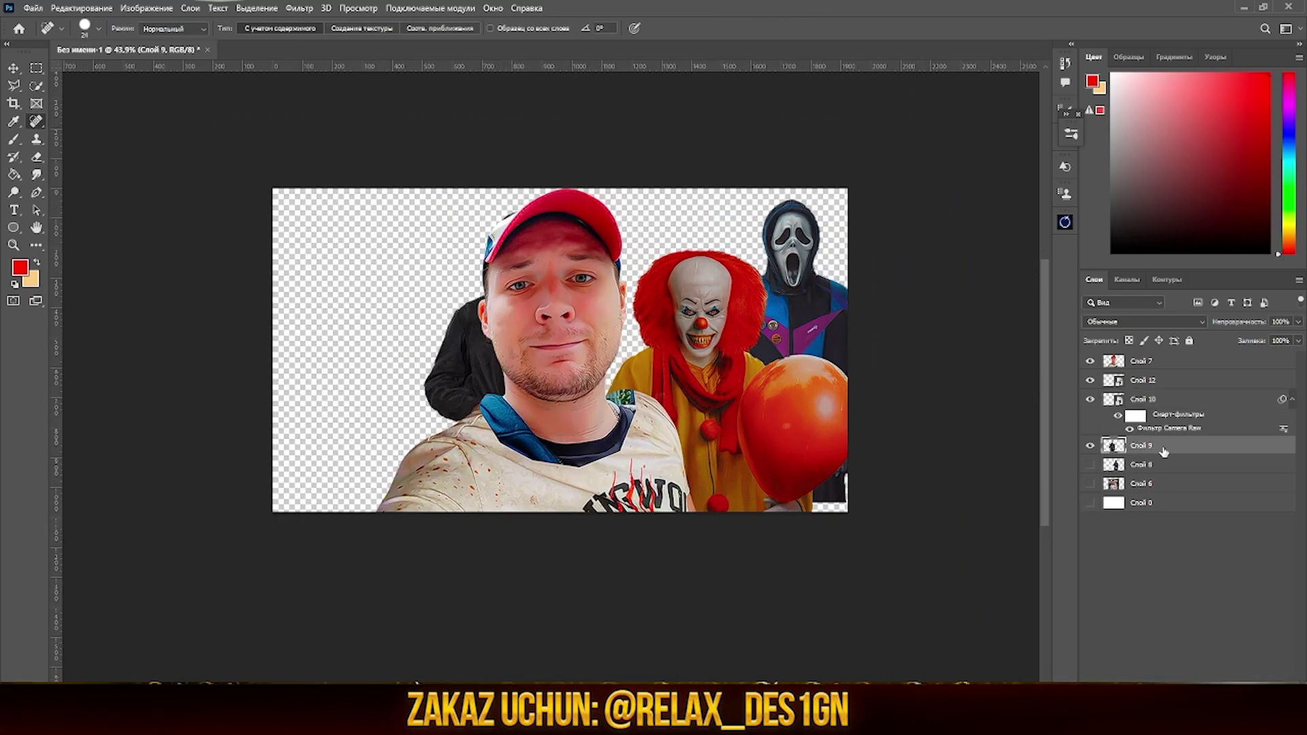
key("j")
left_click(1089, 464)
left_click(1150, 464)
left_click(1090, 399)
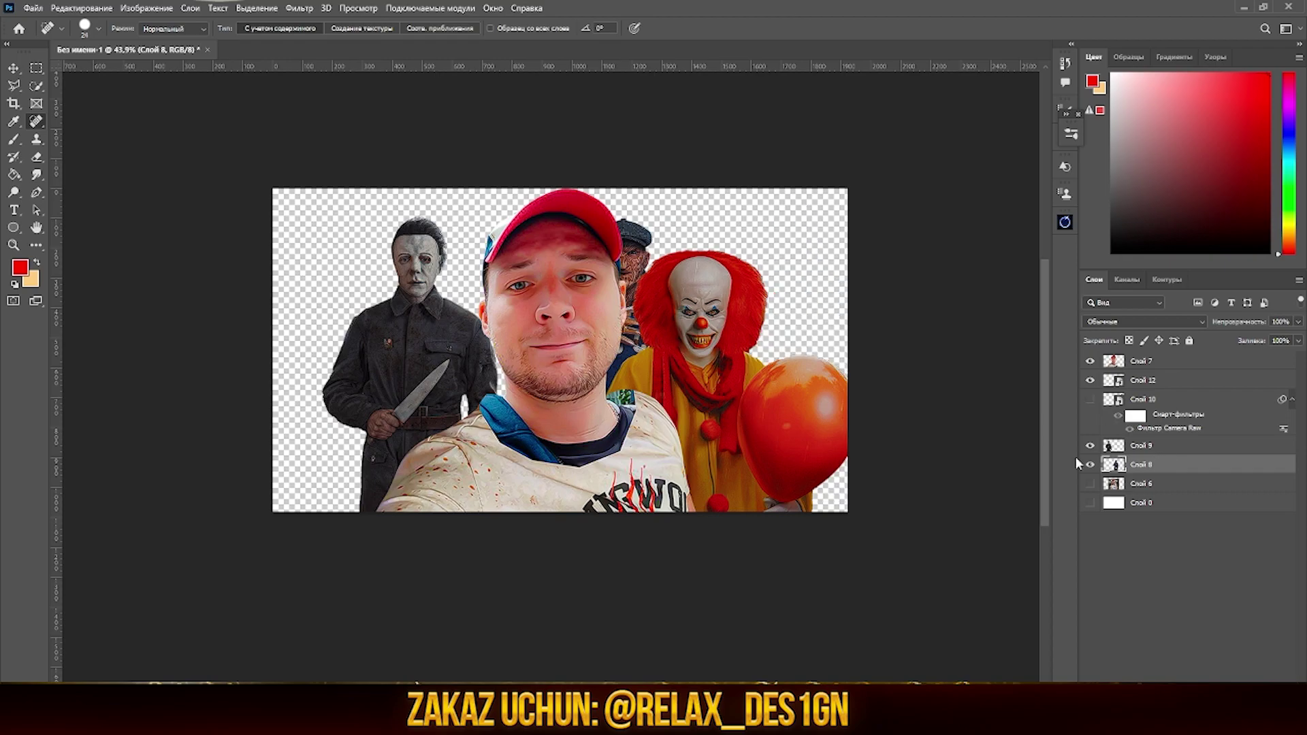
Move the clawed man left of the clown and put the clown layer beneath him.
key("ctrl+t")
left_click_drag(903, 416, 796, 459)
key("Return")
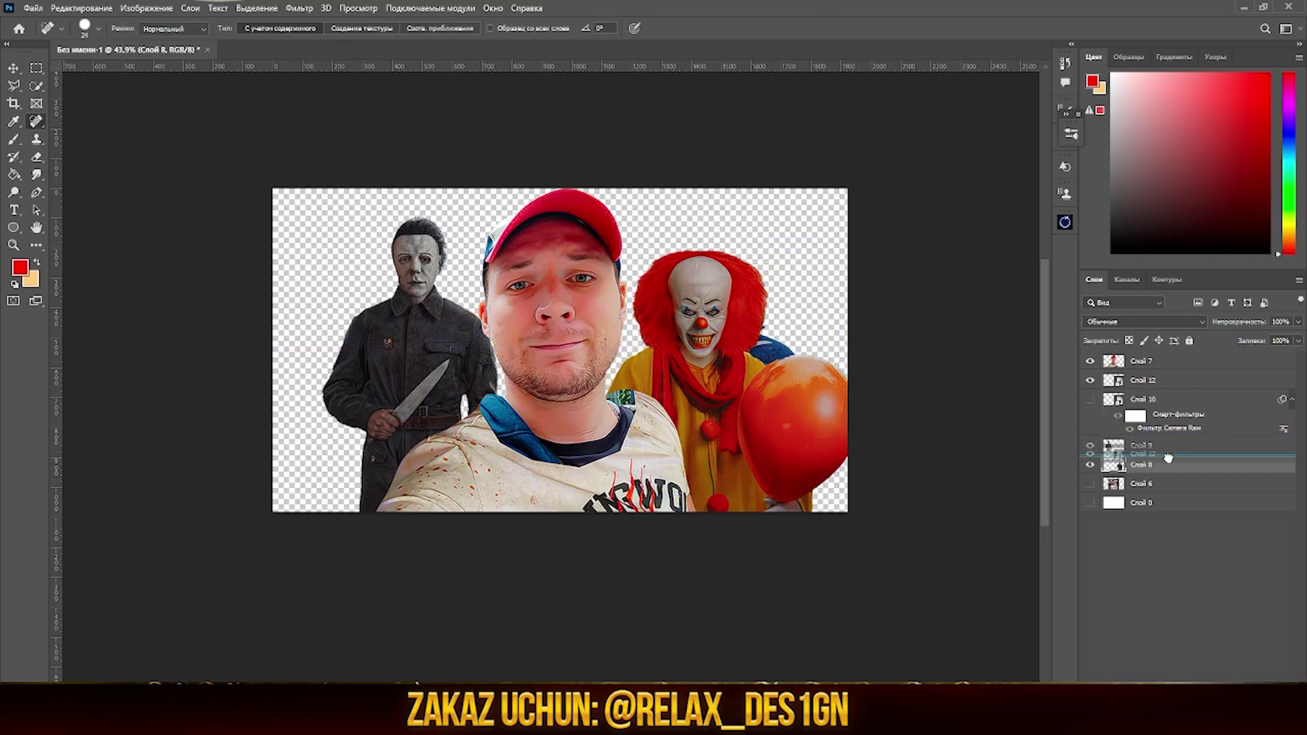
left_click_drag(1168, 457, 1167, 474)
key("ctrl+t")
mouse_move(743, 426)
left_mouse_down()
mouse_move(758, 430)
mouse_move(757, 411)
left_mouse_up()
key("Return")
Move the clown to the right edge, then rotate and enlarge the clawed man.
left_click(1150, 464)
key("ctrl+t")
mouse_move(825, 474)
left_mouse_down()
mouse_move(897, 385)
mouse_move(918, 412)
left_mouse_up()
key("Return")
left_click(1150, 445)
key("ctrl+t")
left_click_drag(789, 385, 798, 386)
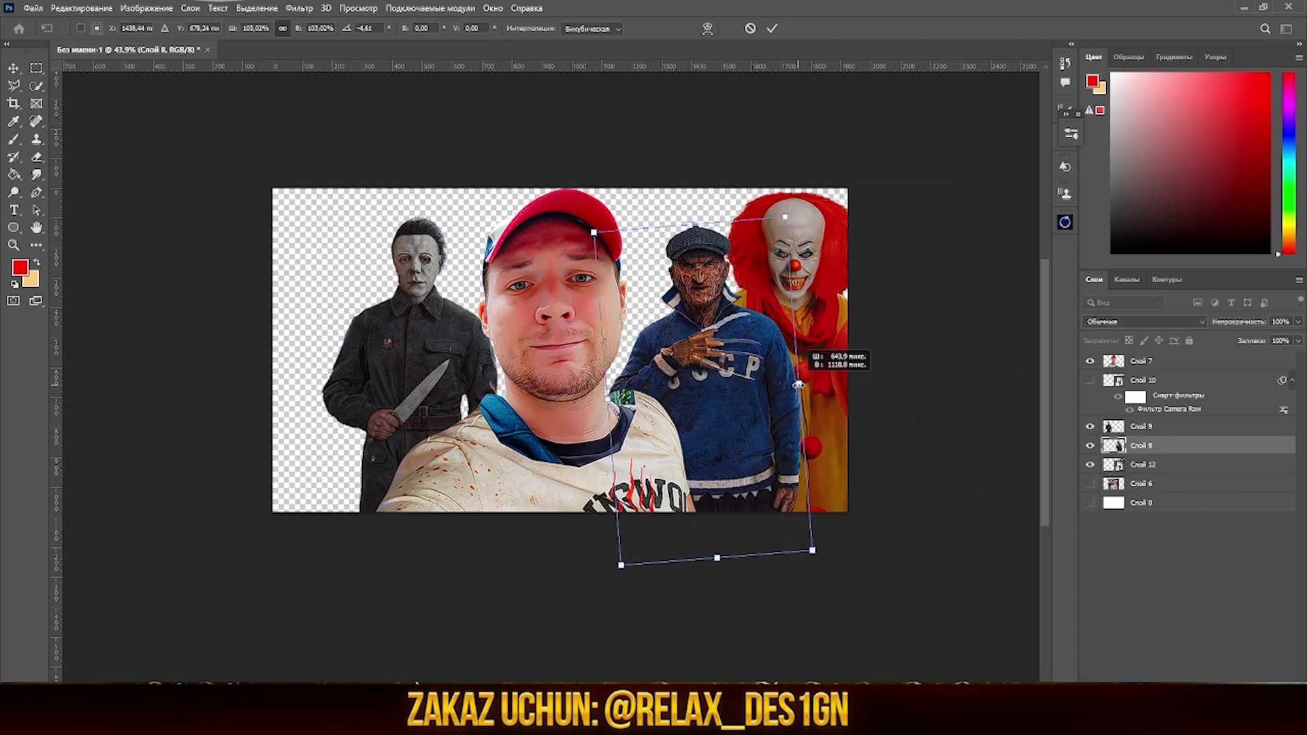
key("Return")
Tilt the clown and shrink it to about 129%, then nudge the clawed man.
left_click(1150, 464)
key("ctrl+t")
left_click_drag(1012, 533, 1018, 524)
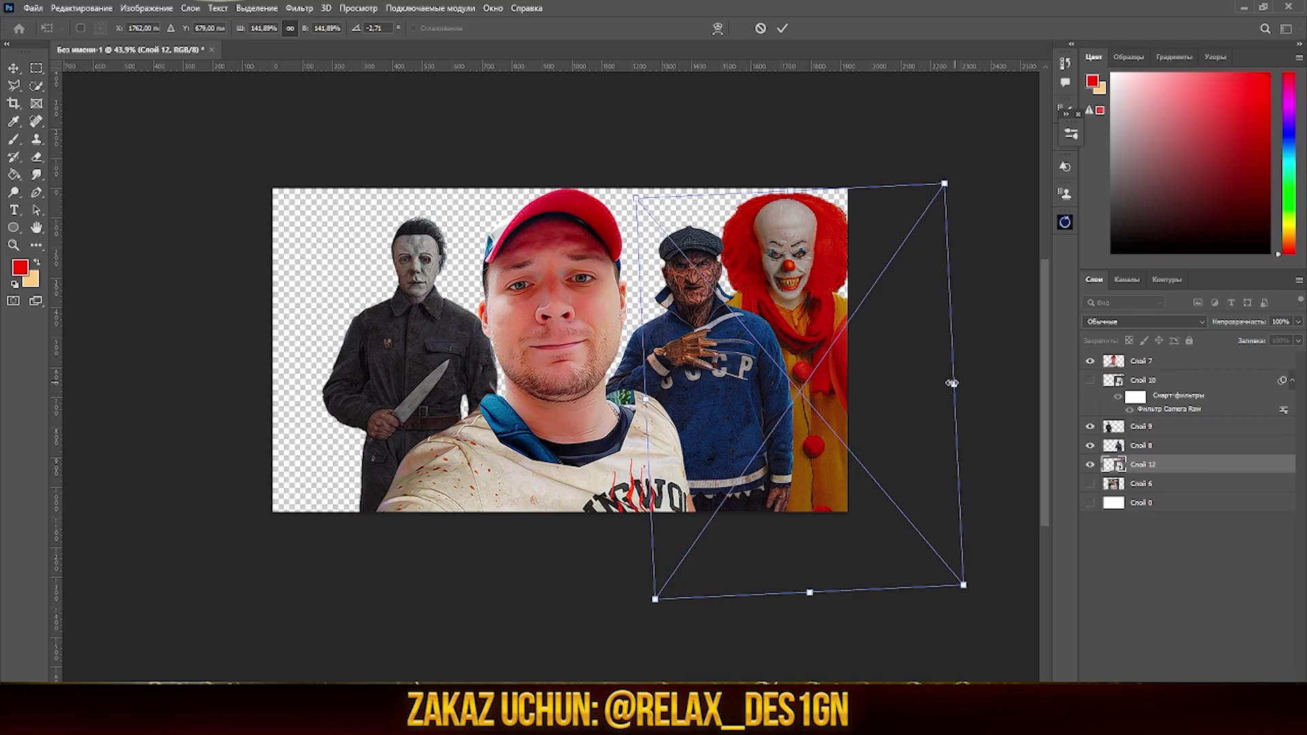
mouse_move(952, 383)
left_mouse_down()
mouse_move(942, 372)
mouse_move(897, 403)
left_mouse_up()
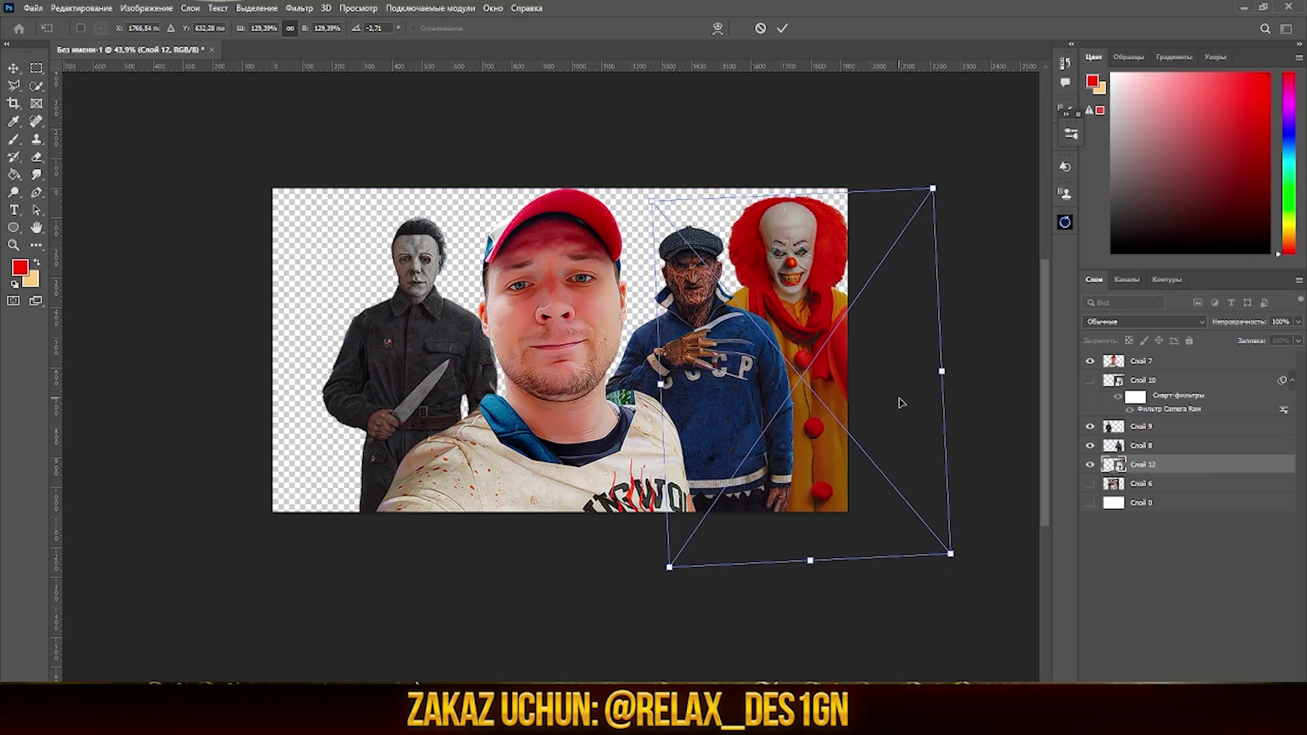
key("Return")
left_click(1141, 445)
key("ctrl+t")
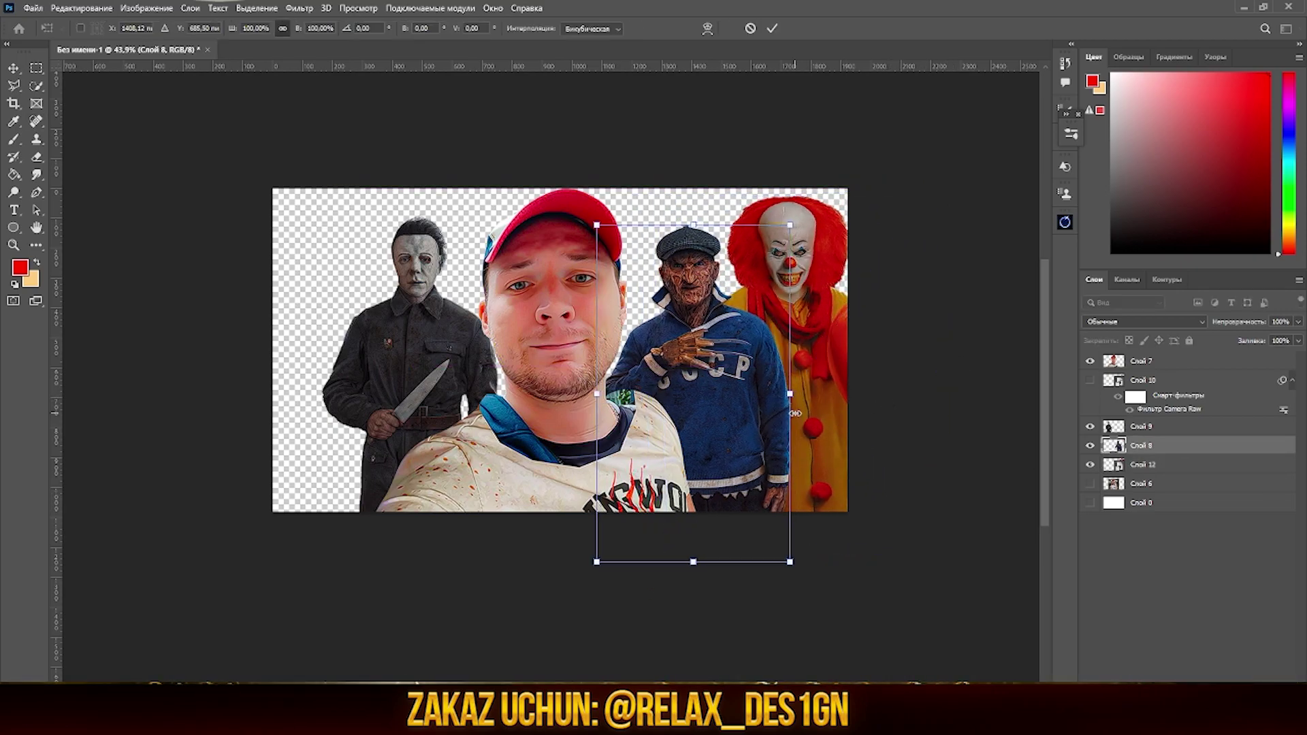
key("Return")
key("j")
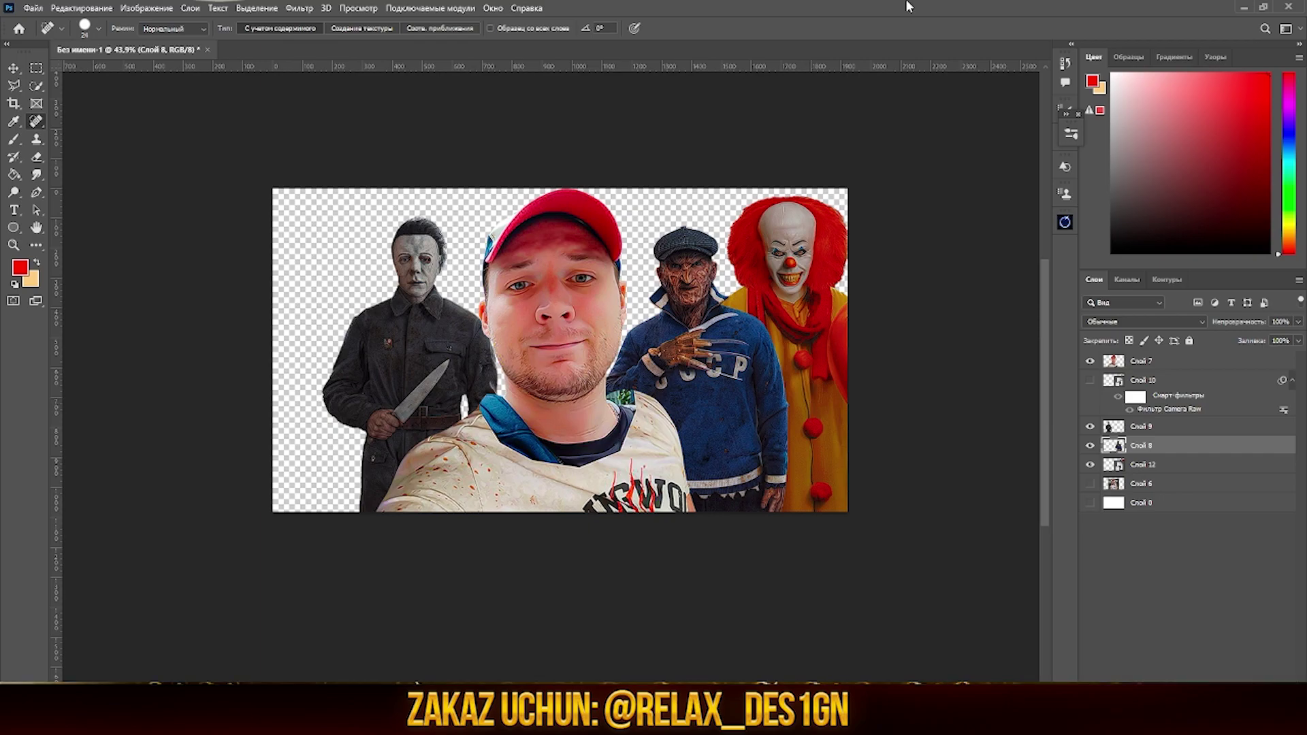
Enlarge the masked knife killer to about 125% at the far left.
left_click(1090, 426)
left_click(1141, 426)
key("ctrl+t")
mouse_move(458, 353)
left_mouse_down()
mouse_move(485, 402)
mouse_move(408, 368)
mouse_move(443, 395)
left_mouse_up()
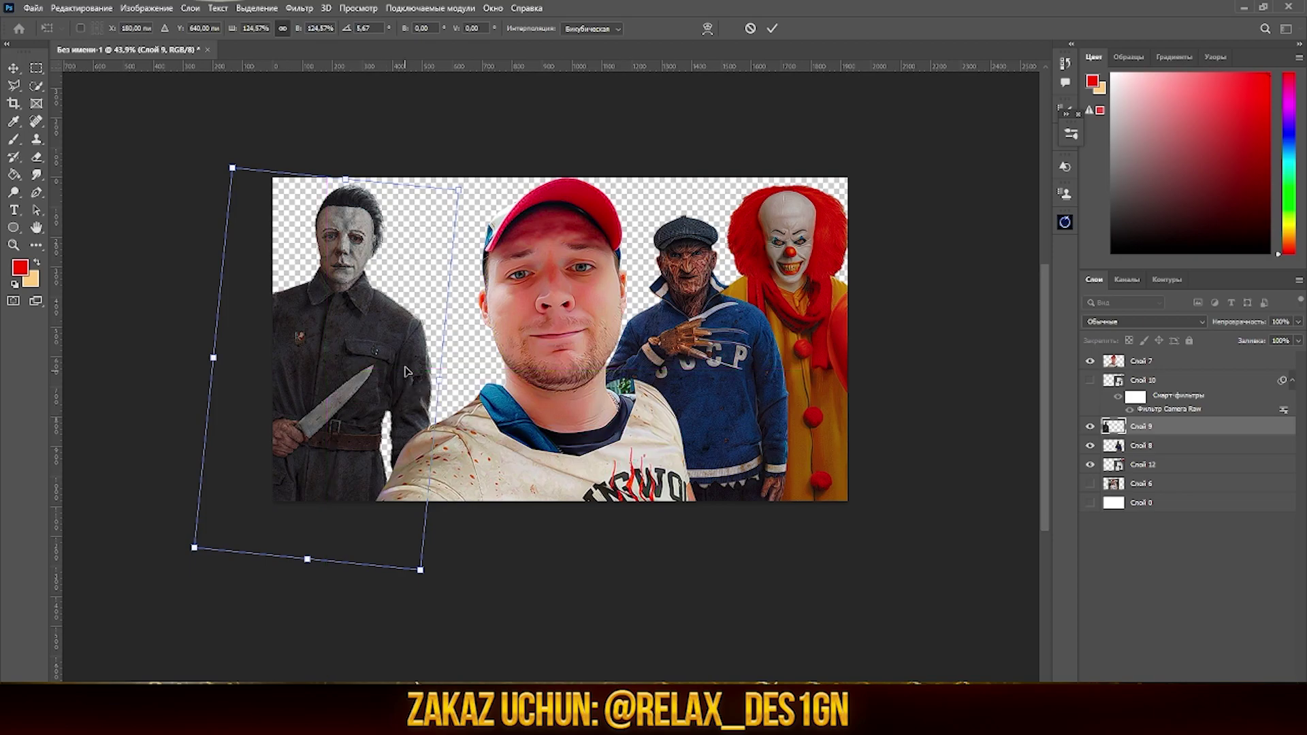
left_click(772, 28)
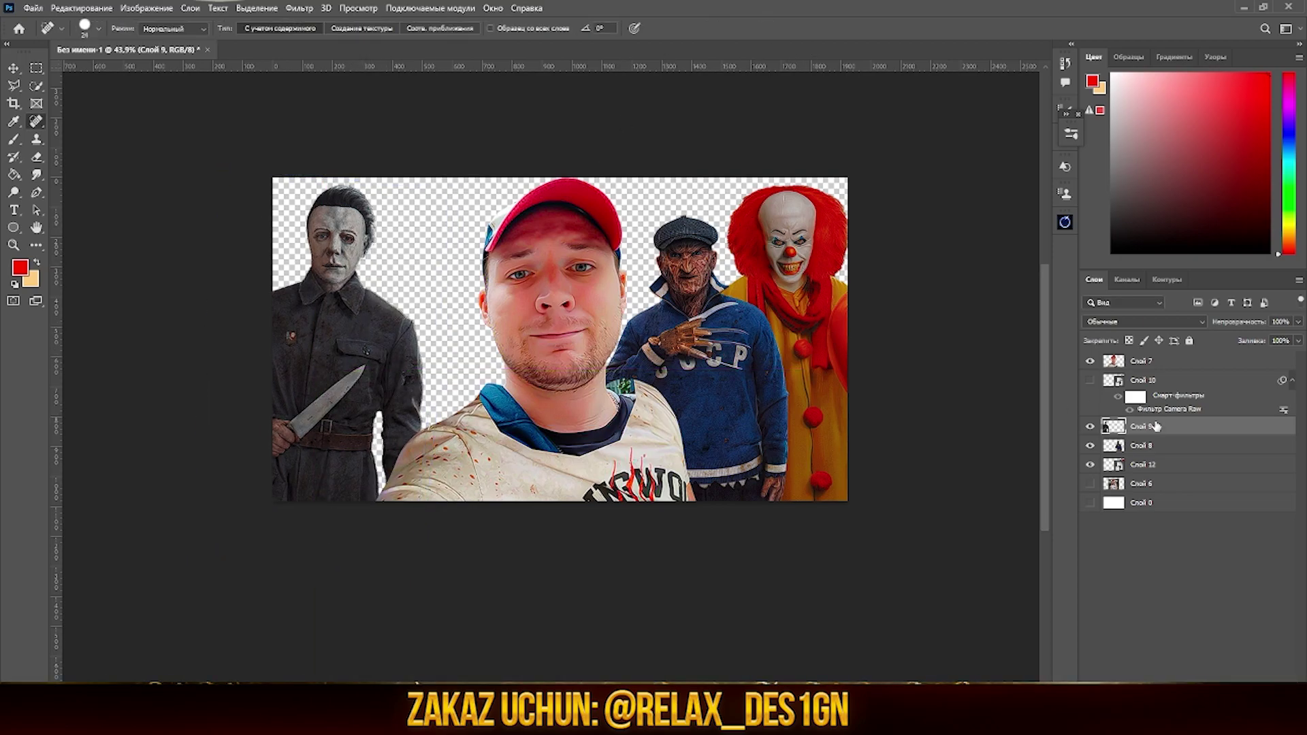
Show the Scream-mask killer, move him beside the knife killer and enlarge to about 145%.
left_click(1089, 380)
left_click(1142, 380)
key("ctrl+t")
mouse_move(795, 360)
left_mouse_down()
mouse_move(512, 394)
mouse_move(538, 425)
left_mouse_up()
left_click_drag(455, 295, 476, 303)
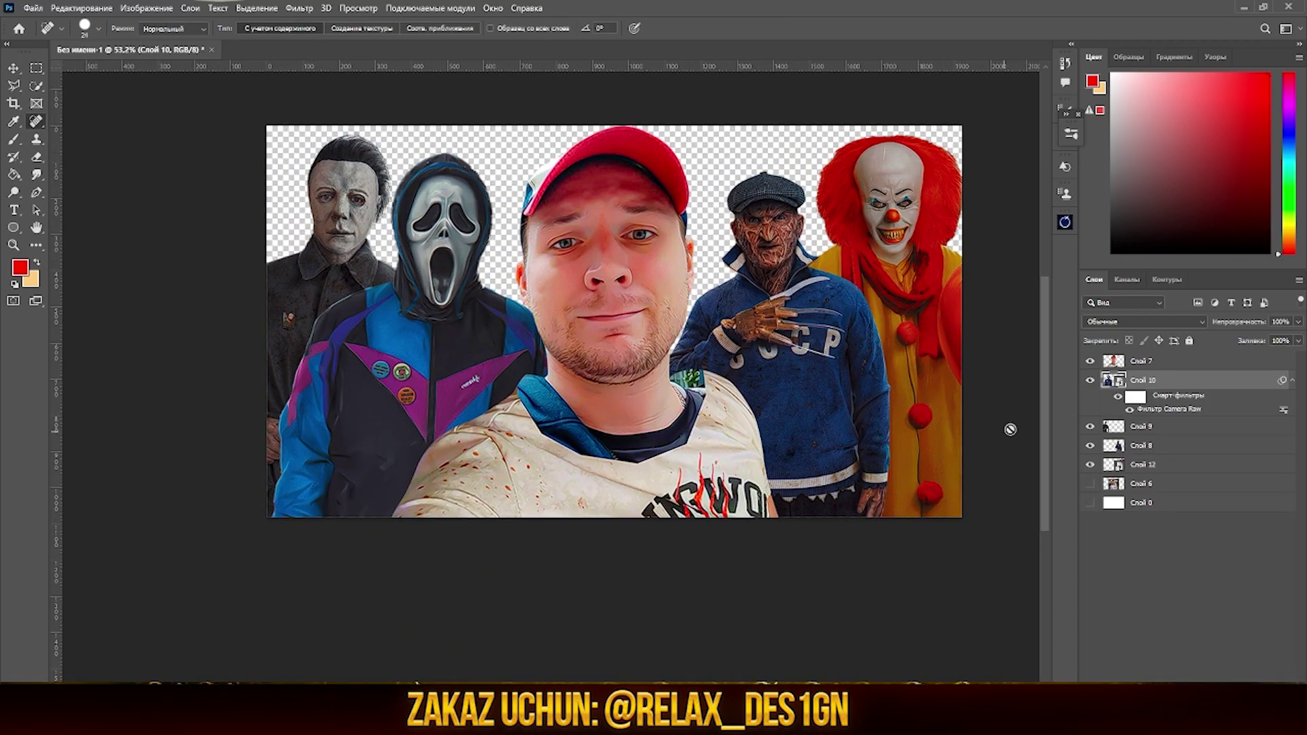
Shift the masked knife killer slightly up and left.
left_click(1141, 426)
key("ctrl+t")
left_click_drag(327, 286, 320, 279)
key("Return")
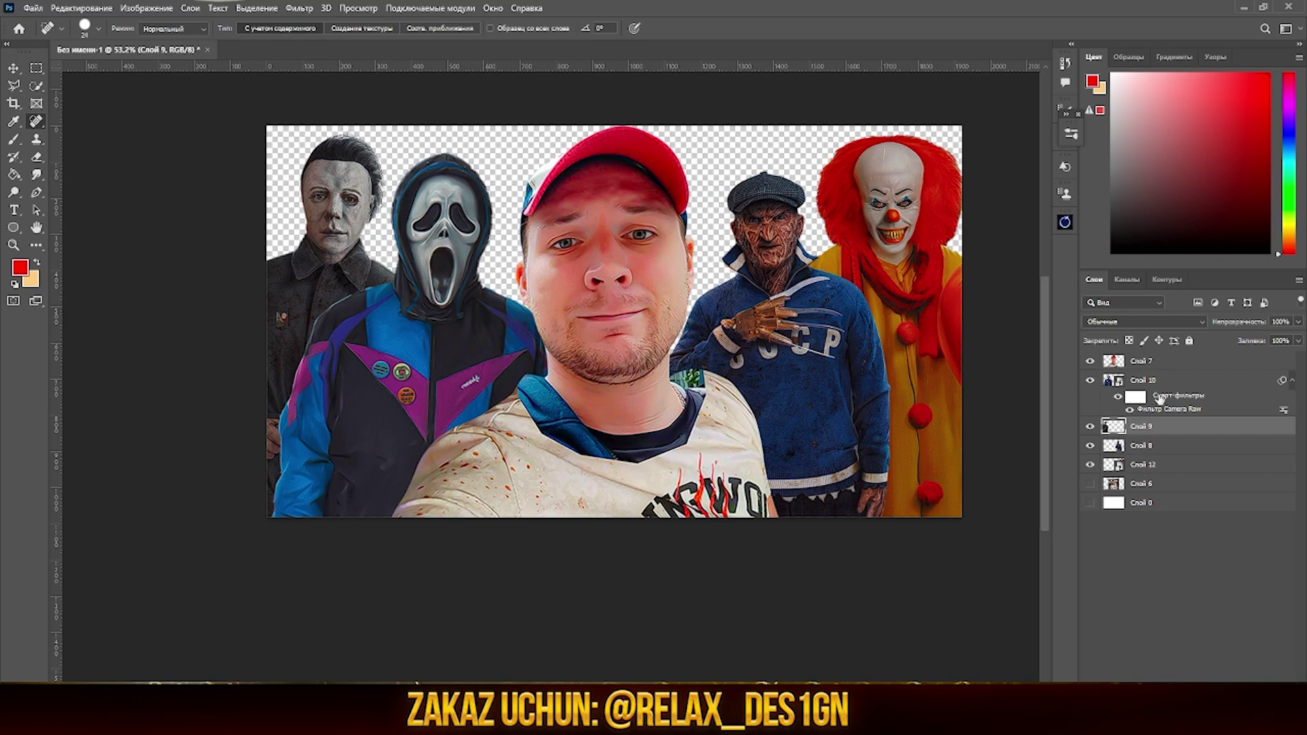
Apply a Camera Raw filter to Michael, adjusting the tone curve and detail settings.
left_click(303, 8)
left_click(329, 102)
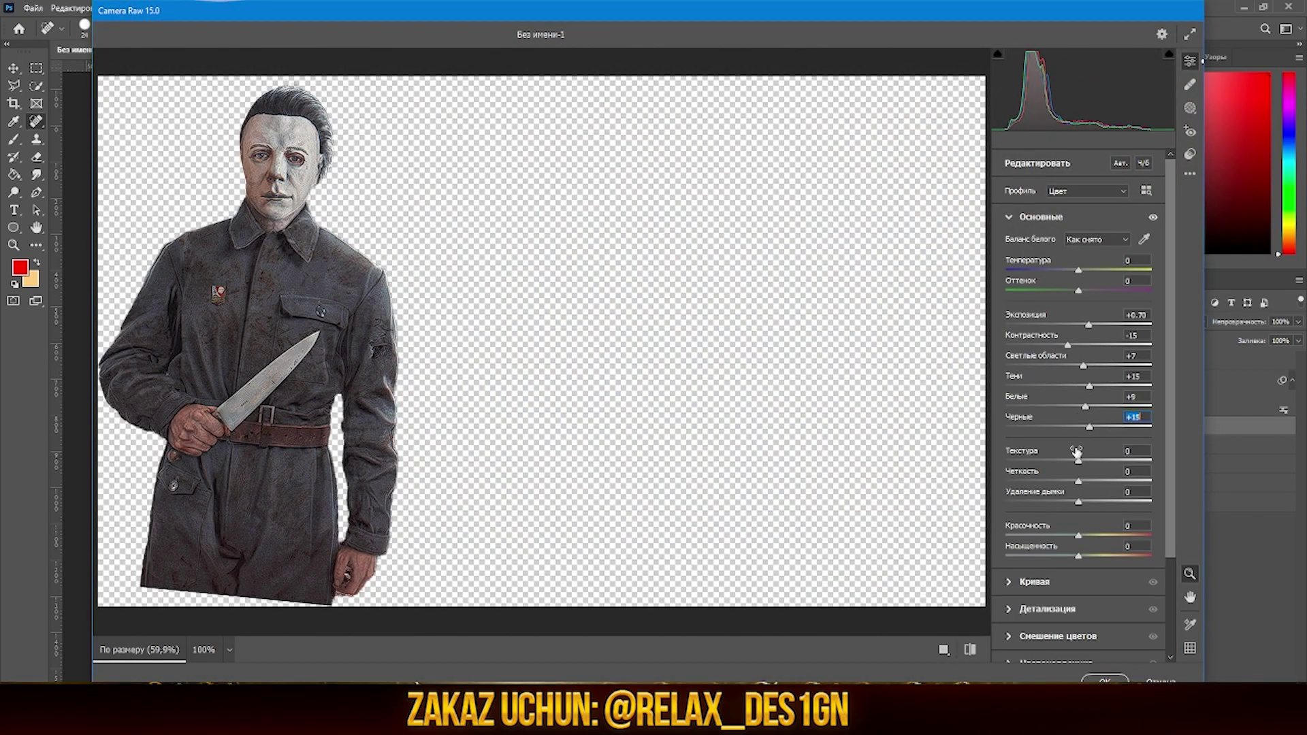
left_click(1075, 582)
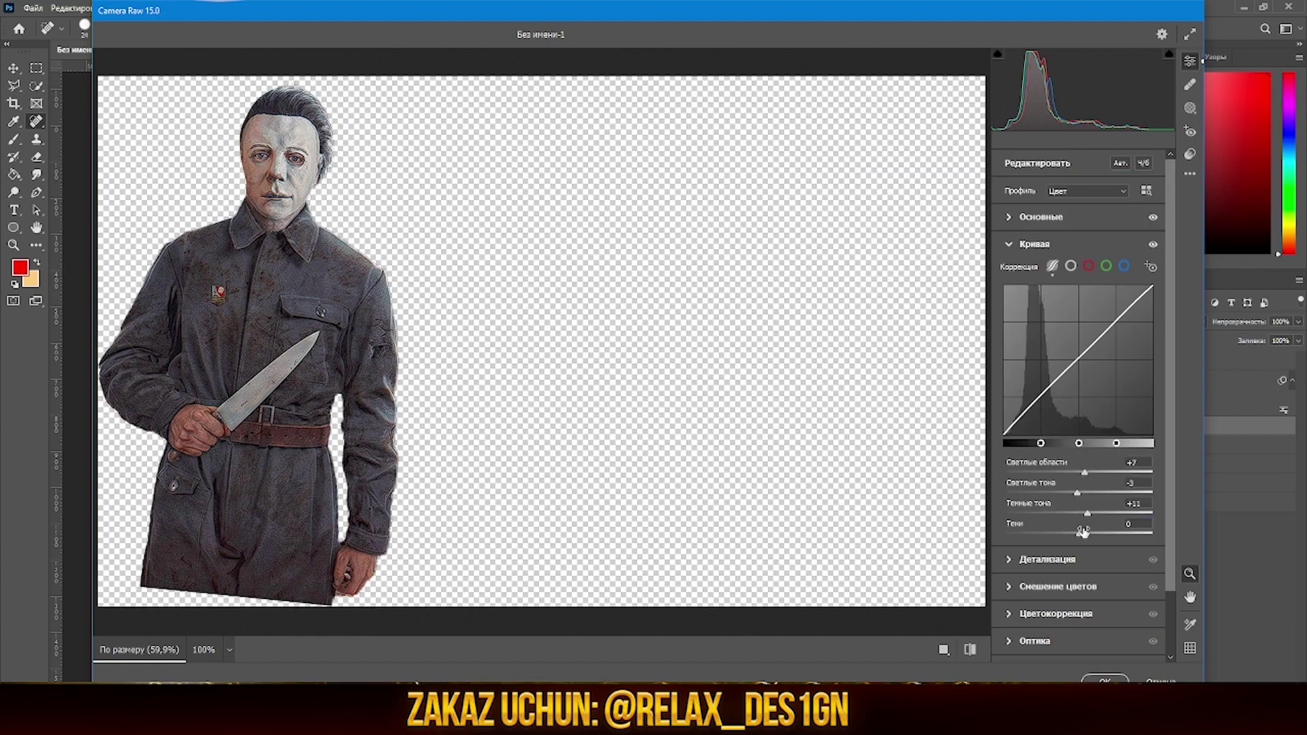
left_click(1062, 558)
left_click(1104, 679)
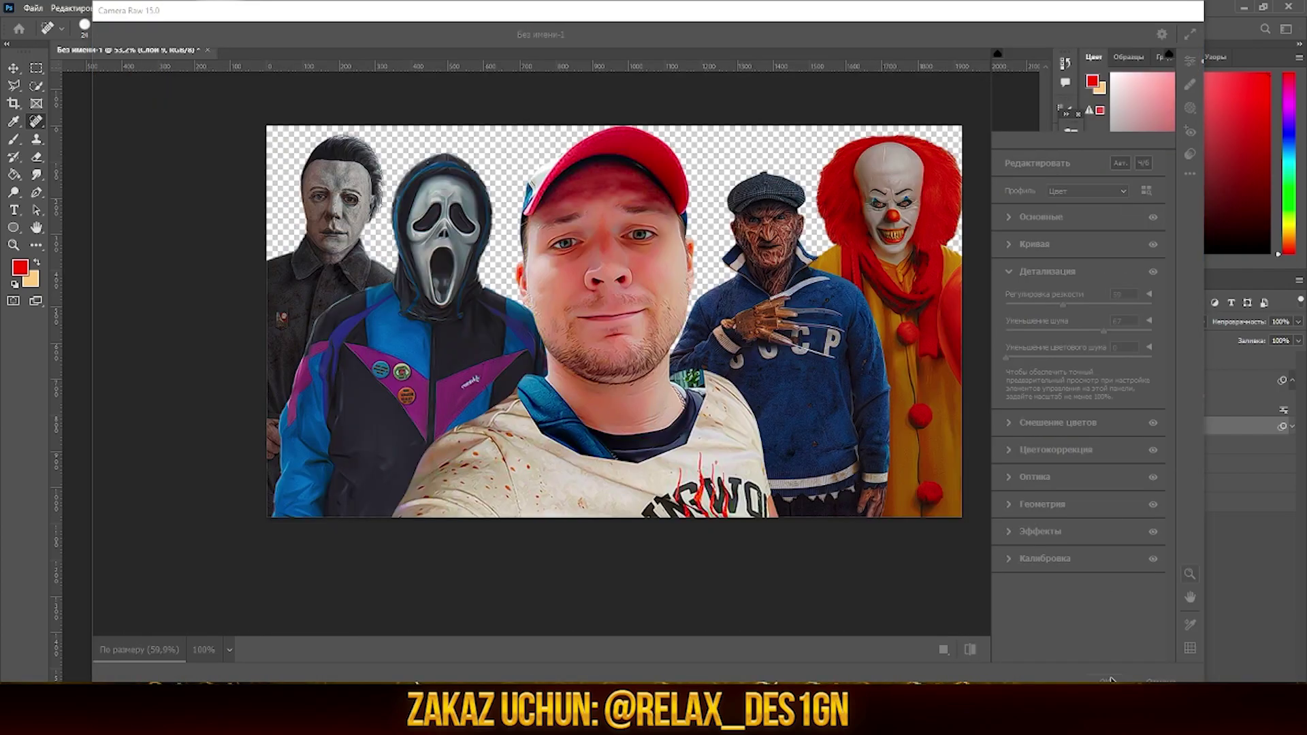
Give Freddy Camera Raw exposure +0.20, contrast -18, highlights +23, sharpening 30; delete Слой 6.
right_click(1143, 472)
left_click(303, 8)
left_click(353, 104)
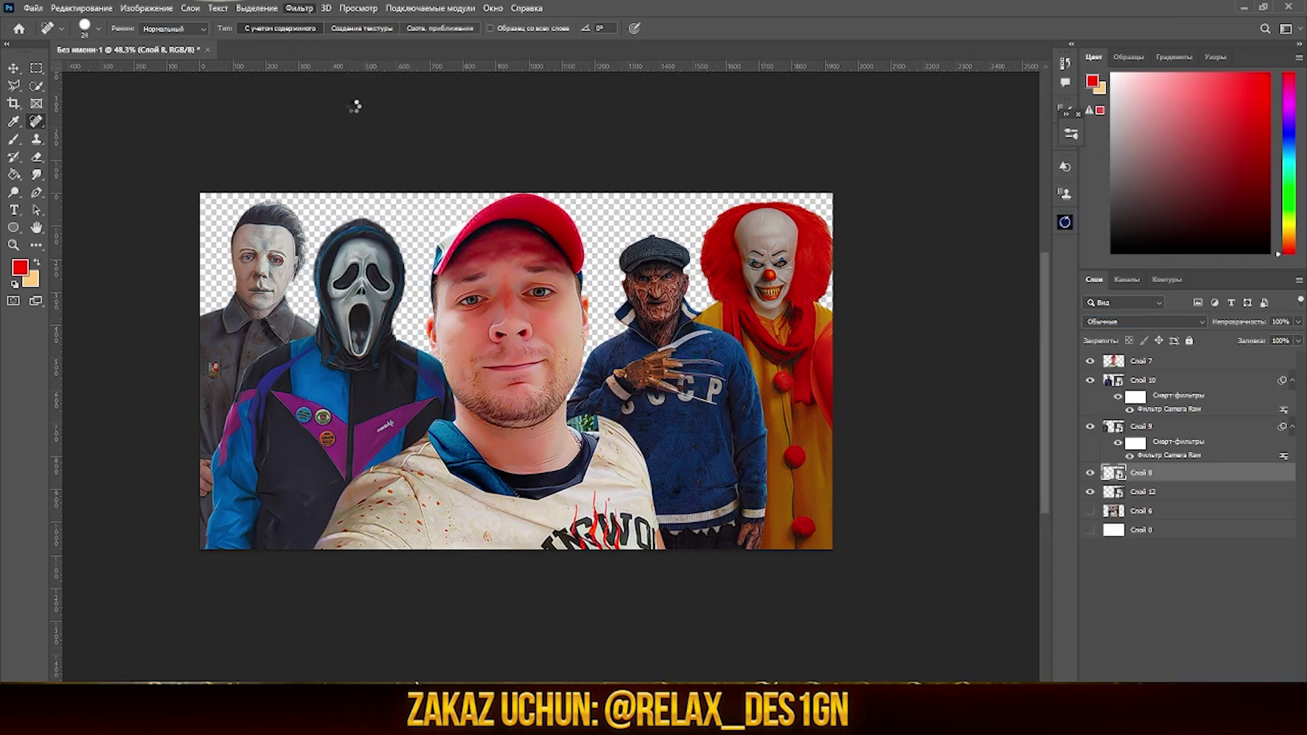
left_click_drag(1078, 325, 1065, 345)
left_click_drag(1078, 365, 1093, 364)
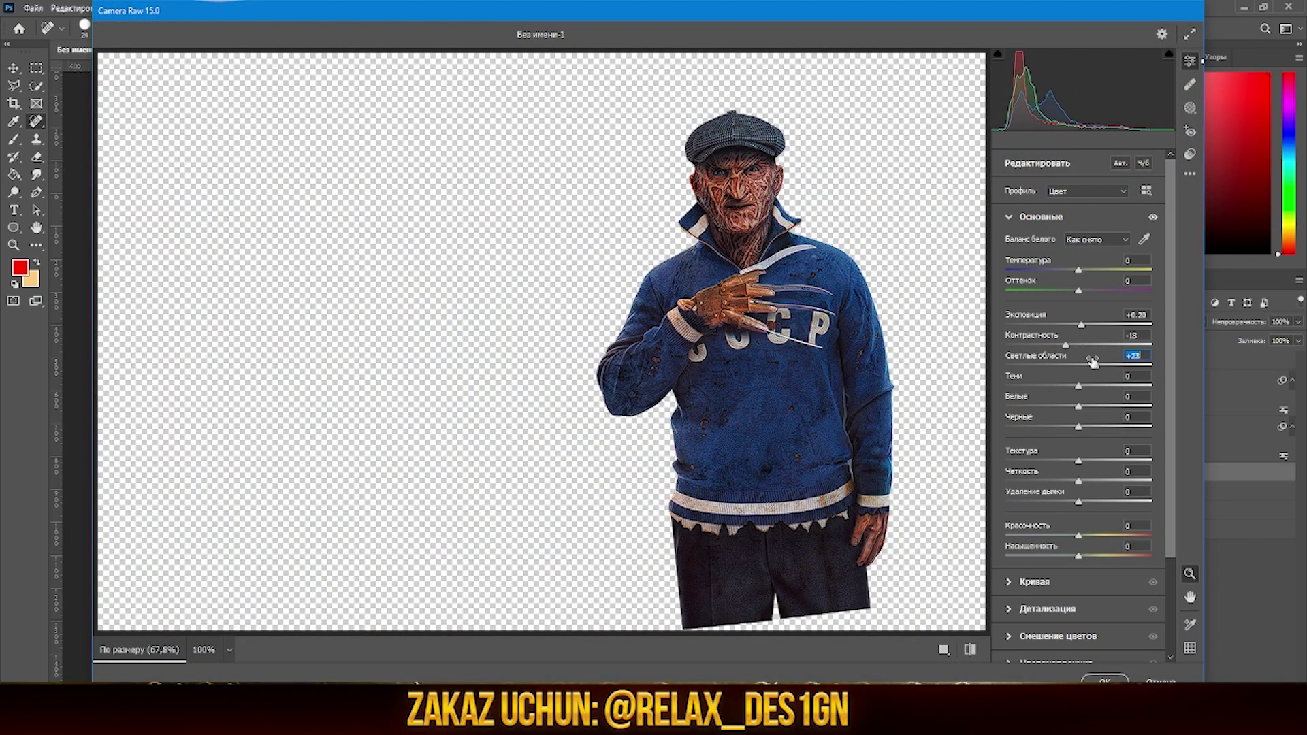
left_click(1034, 582)
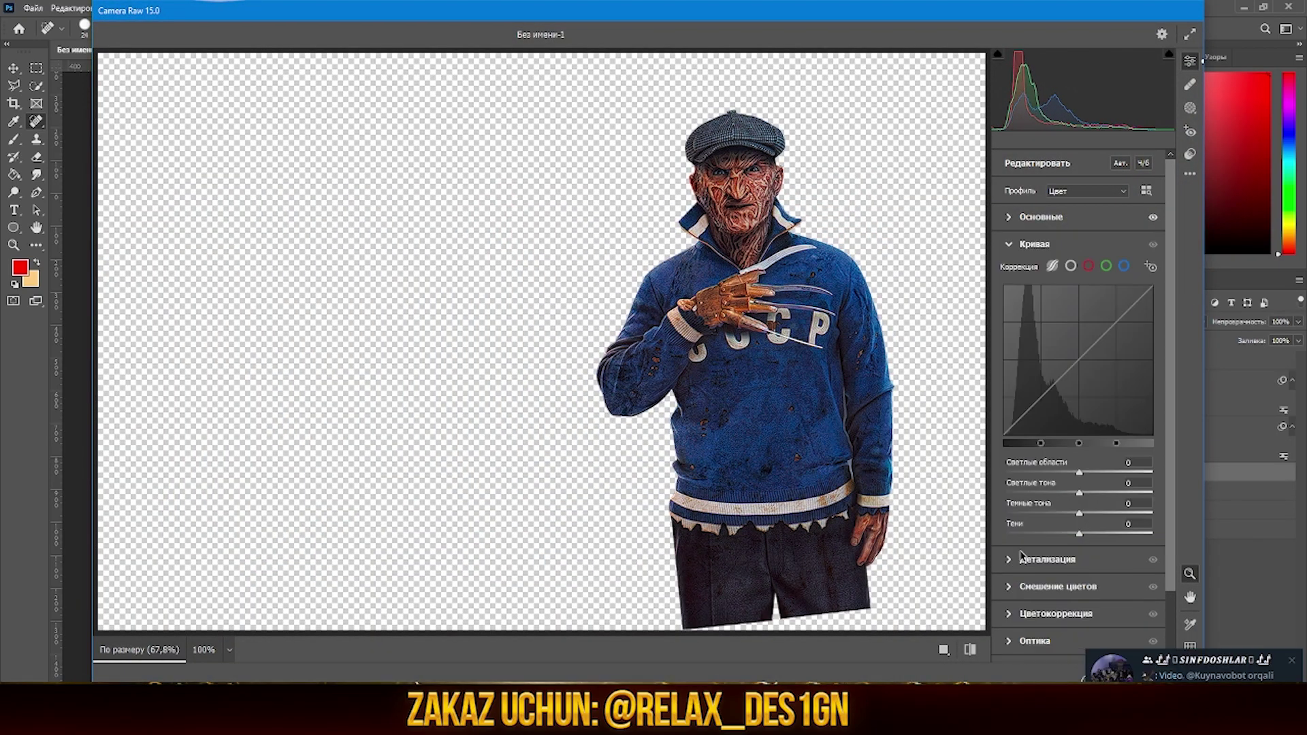
left_click(1046, 544)
left_click_drag(1006, 304, 1044, 308)
left_click(1146, 675)
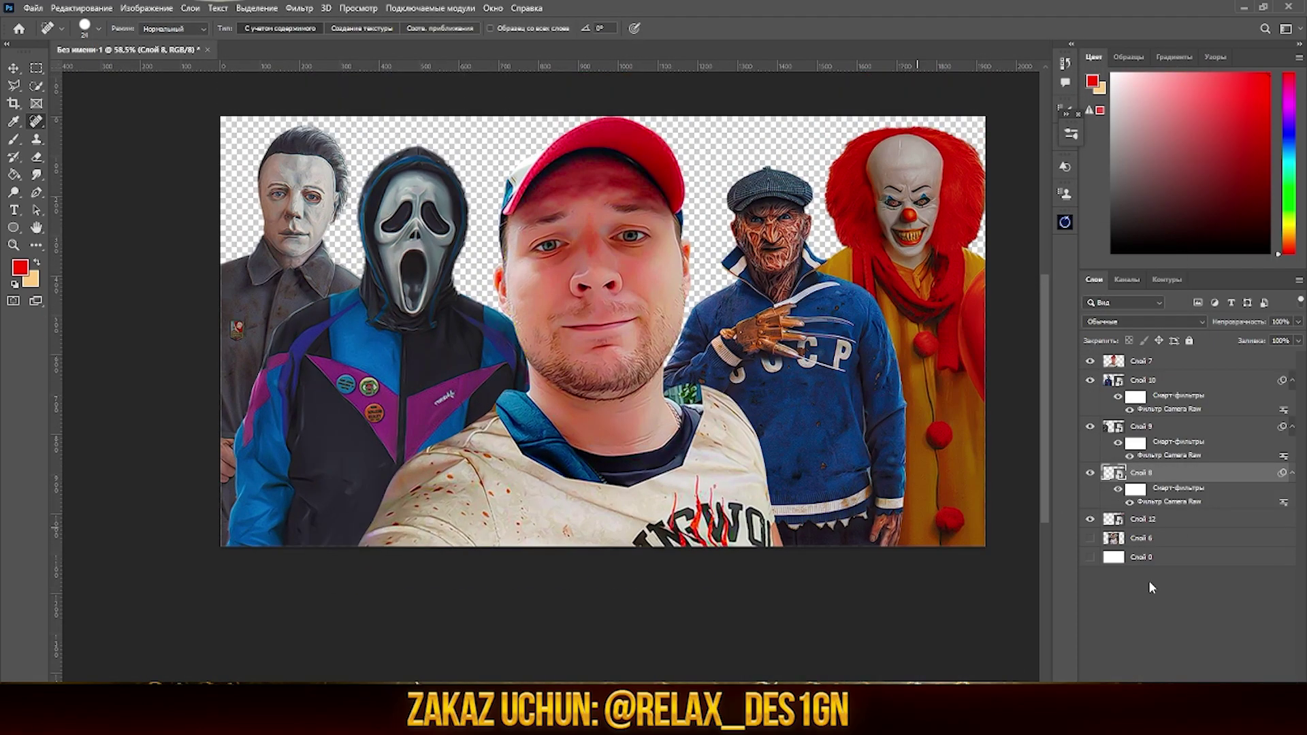
left_click(1143, 538)
key("Delete")
Place the qmdLbjAlkx4 image from ALOHIDA PACK > ФОНЫ as an embedded background.
left_click(32, 7)
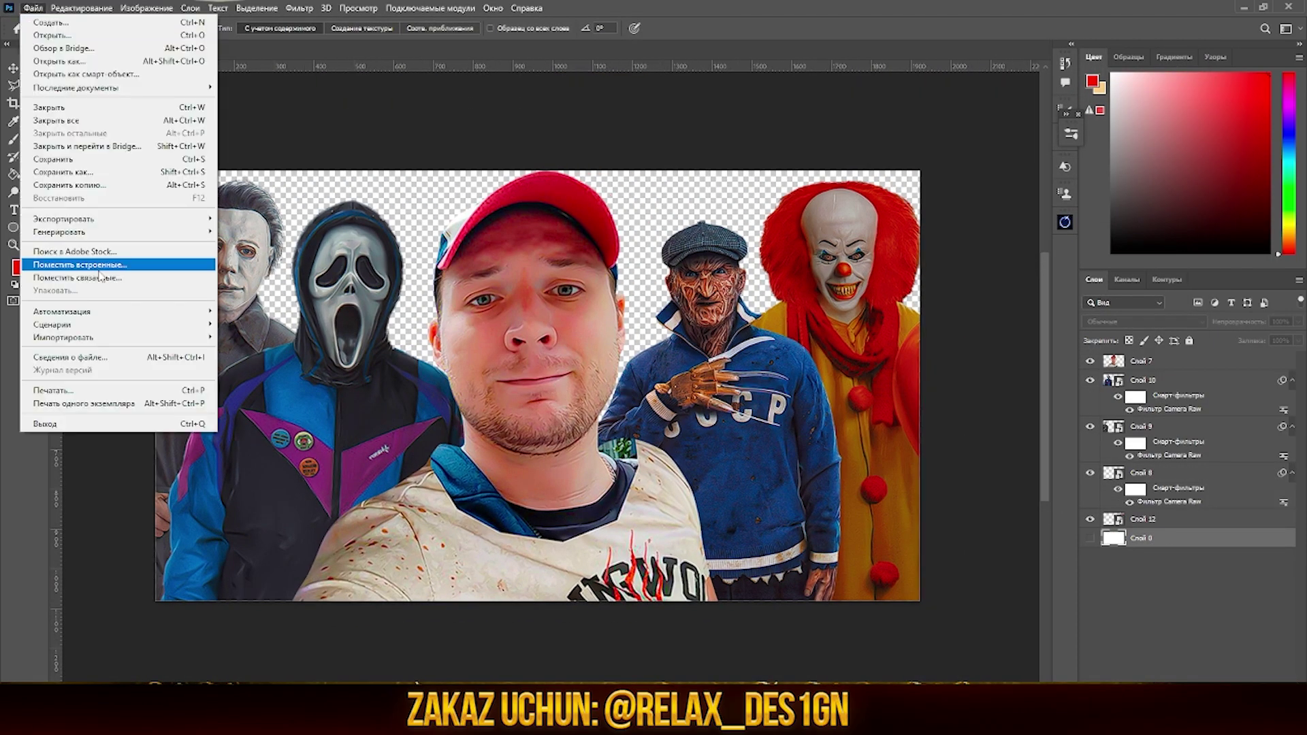
left_click(82, 256)
double_click(168, 137)
double_click(160, 108)
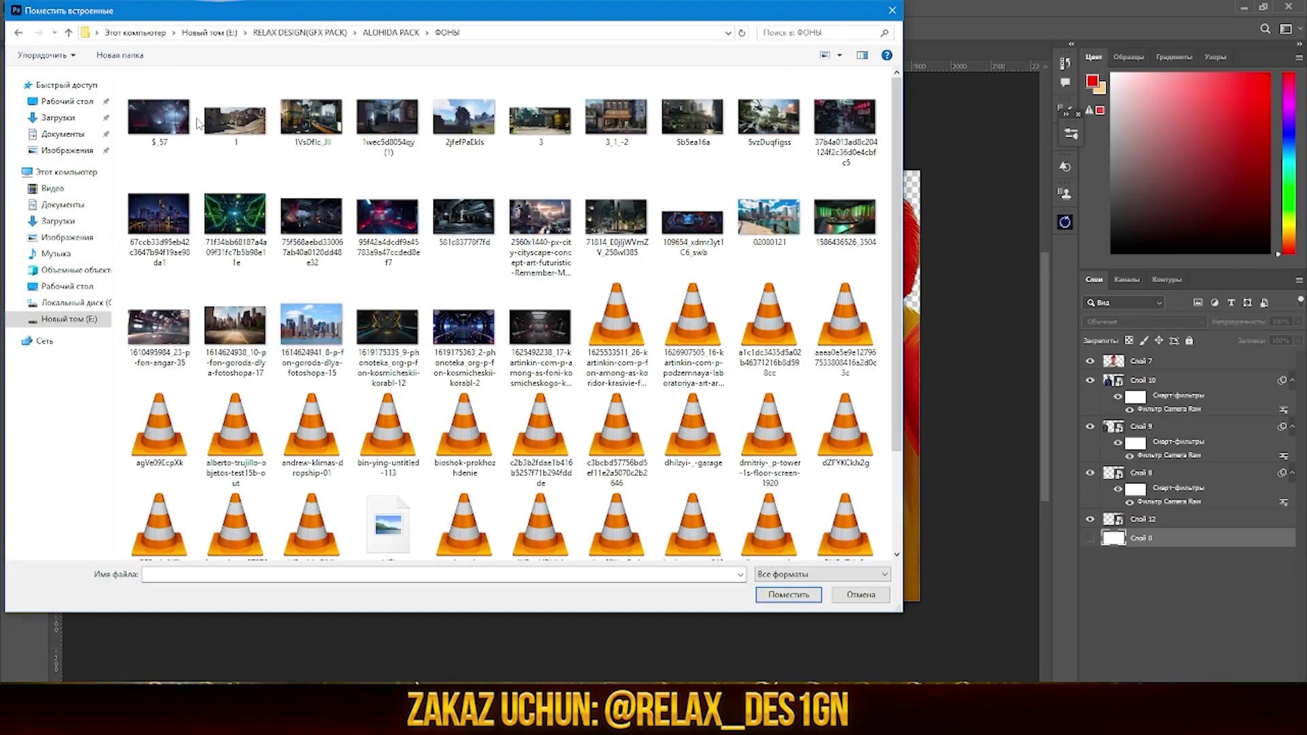
scroll(201, 178, "down", 3)
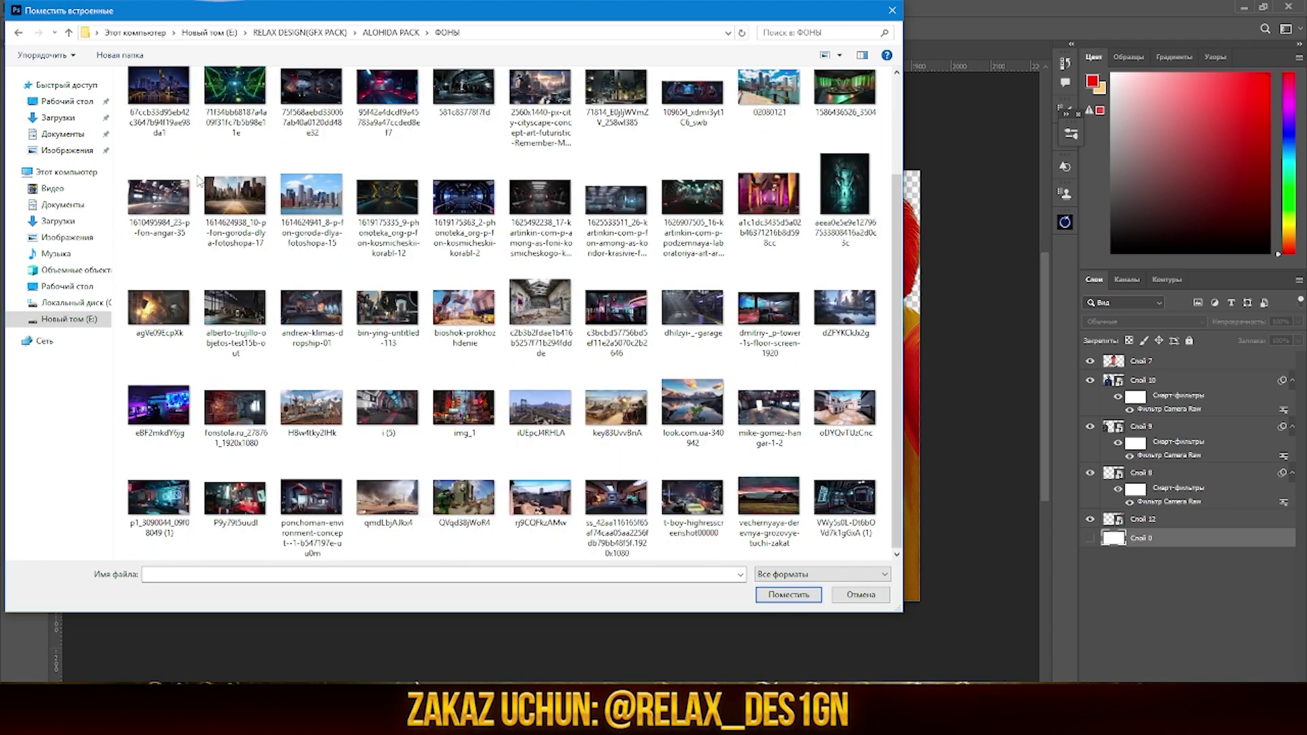
left_click(744, 334)
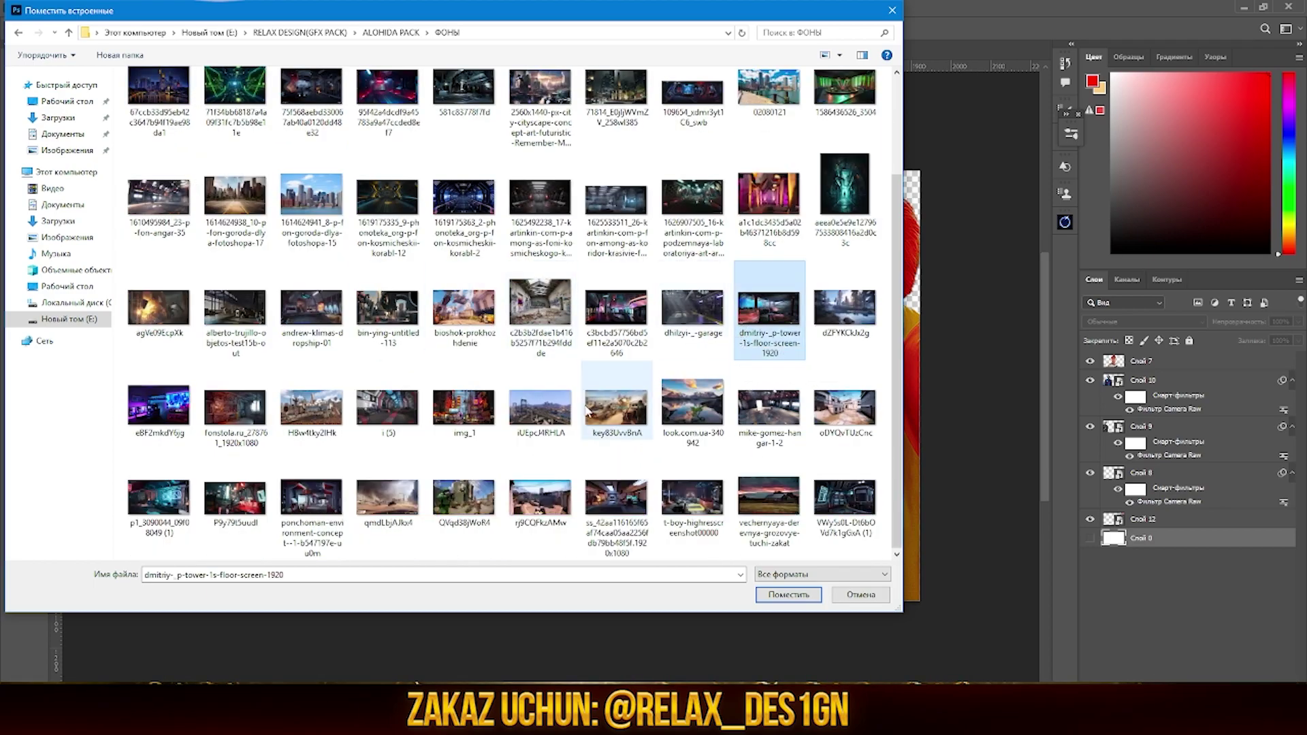
double_click(387, 500)
key("Return")
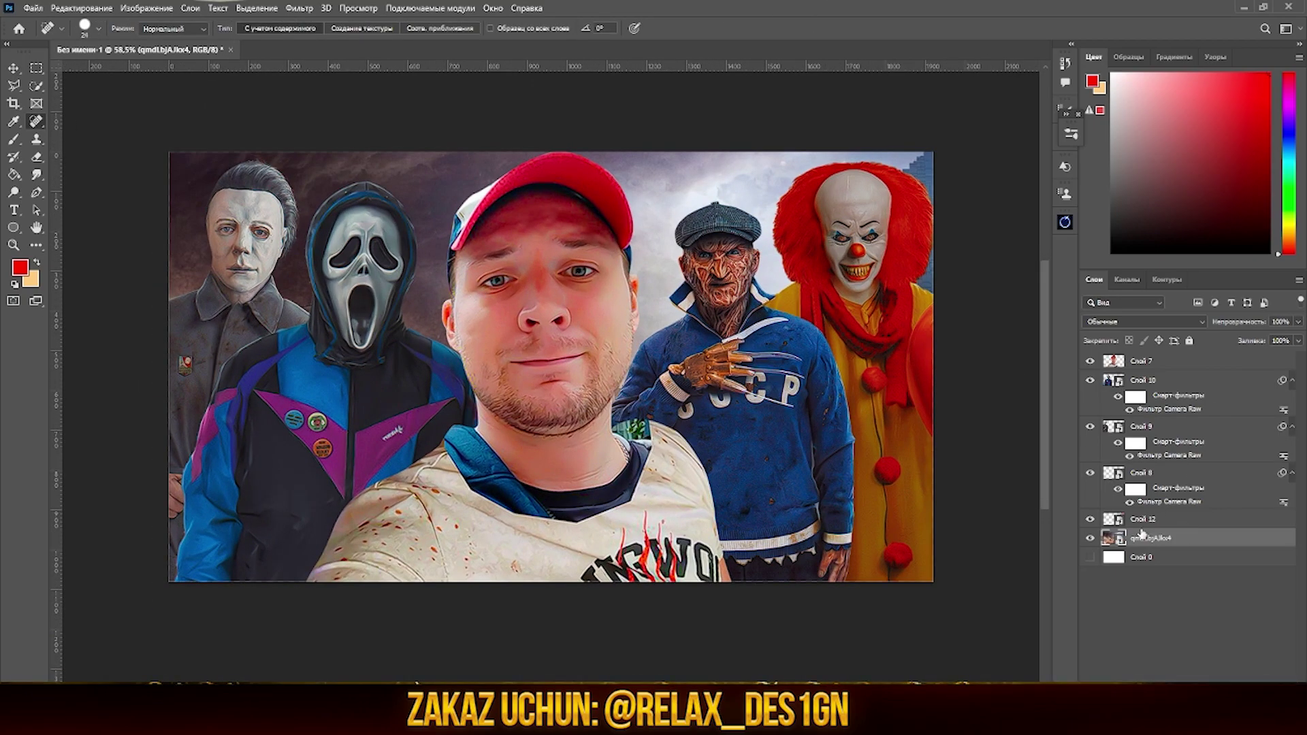
Select the man's layer Слой 7 and trace a path around the collar area.
left_click(1143, 361)
key("p")
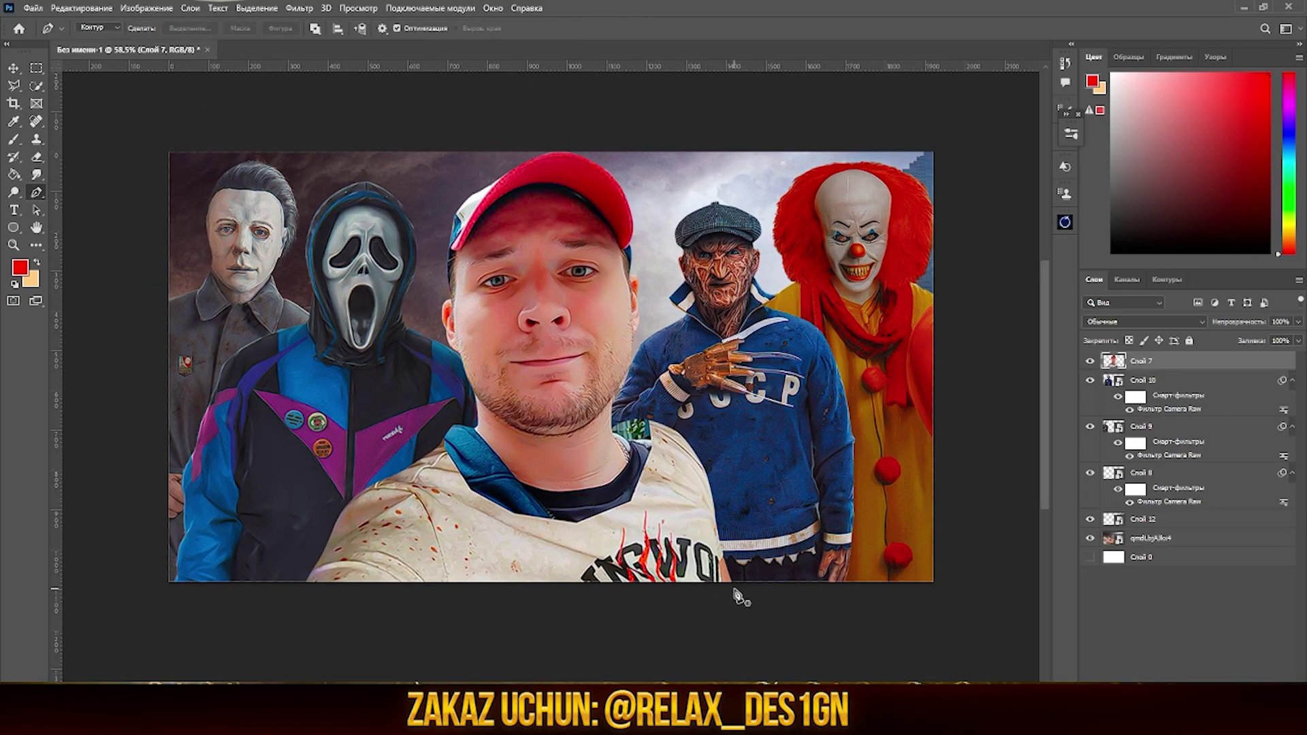
scroll(622, 437, "up", 3)
scroll(623, 438, "up", 3)
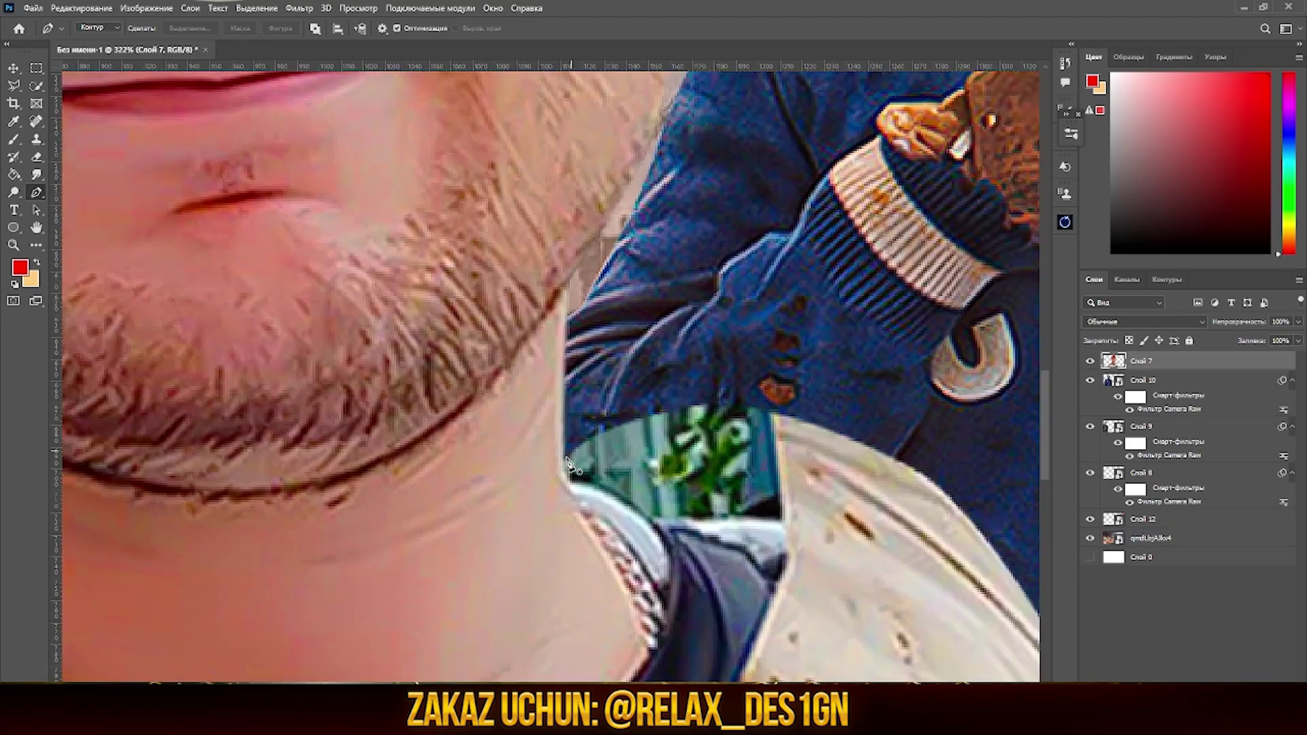
right_click(36, 122)
left_click(82, 147)
scroll(789, 522, "down", 5)
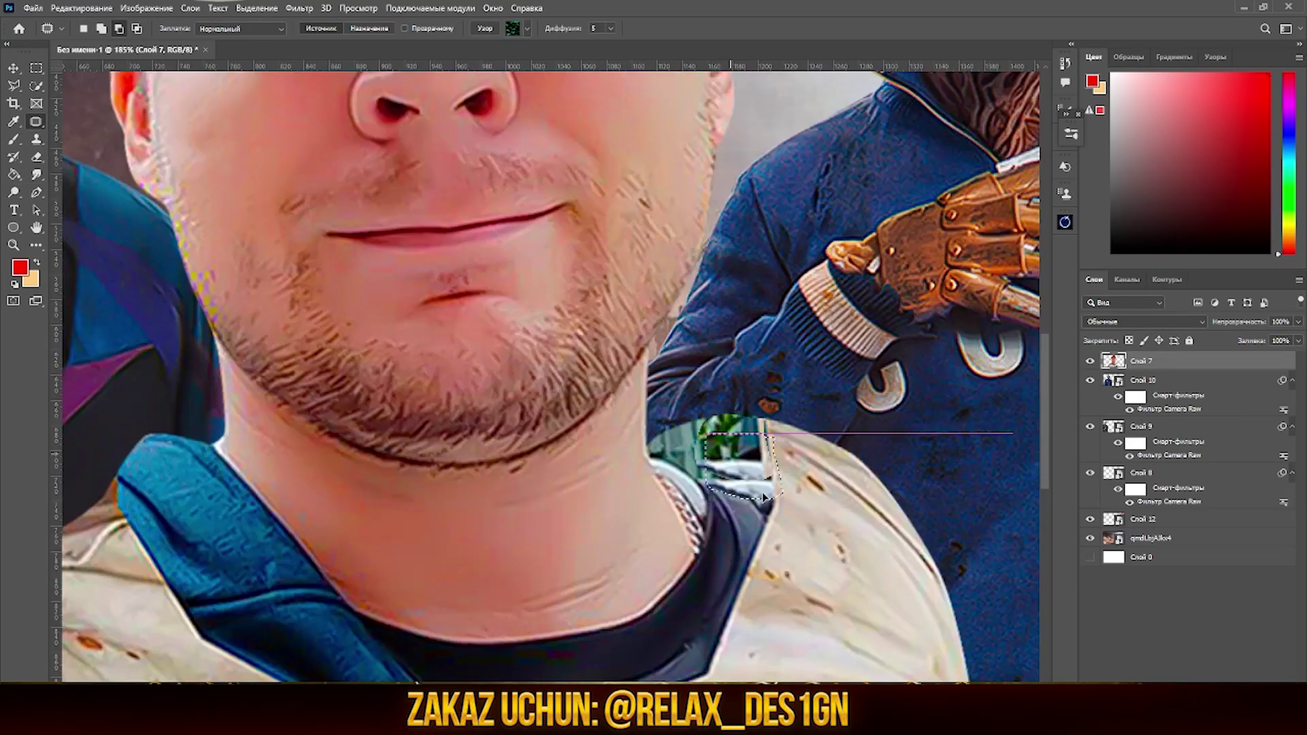
scroll(754, 419, "up", 5)
scroll(844, 515, "down", 1)
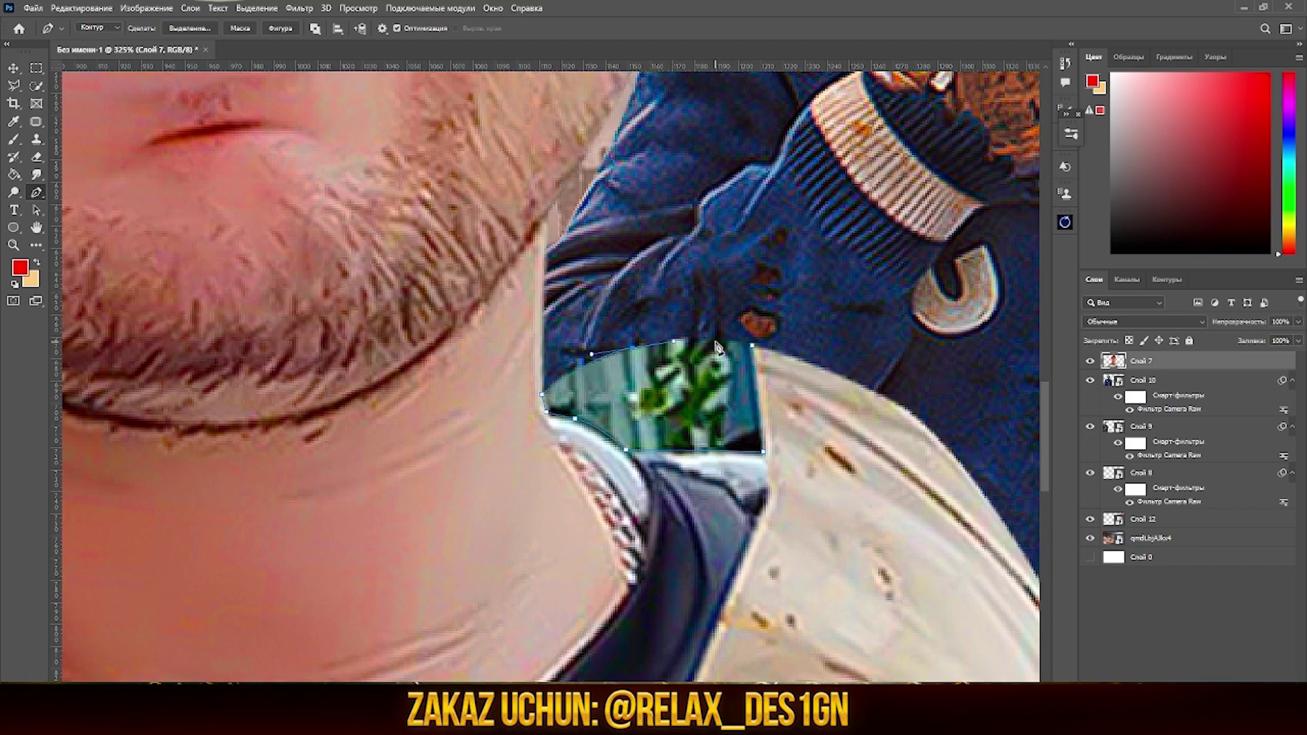
Turn the collar path into a selection, try moving it, then undo.
right_click(755, 352)
left_click(763, 409)
key("Return")
scroll(681, 381, "down", 3)
key("v")
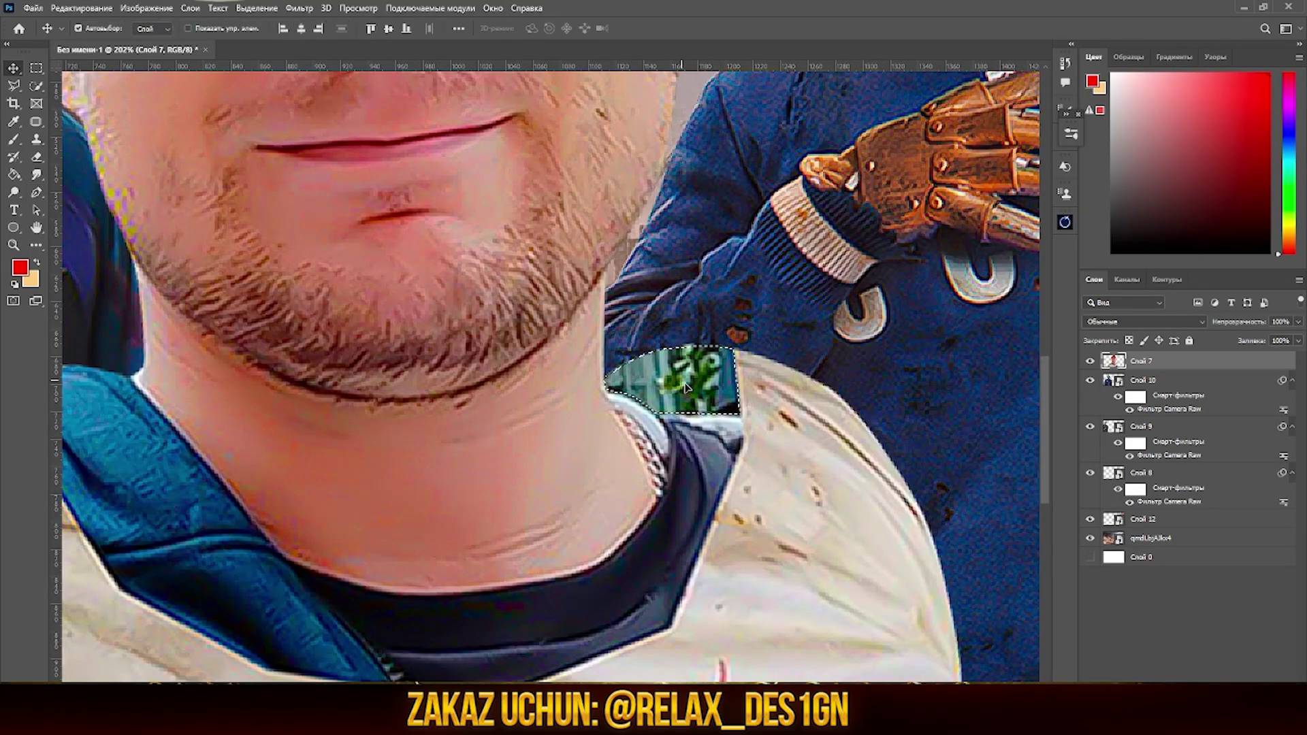
left_click_drag(688, 382, 822, 510)
key("ctrl+z")
Copy a piece of shirt to a new layer and rotate it over the green collar gap.
key("m")
left_click_drag(709, 365, 749, 397)
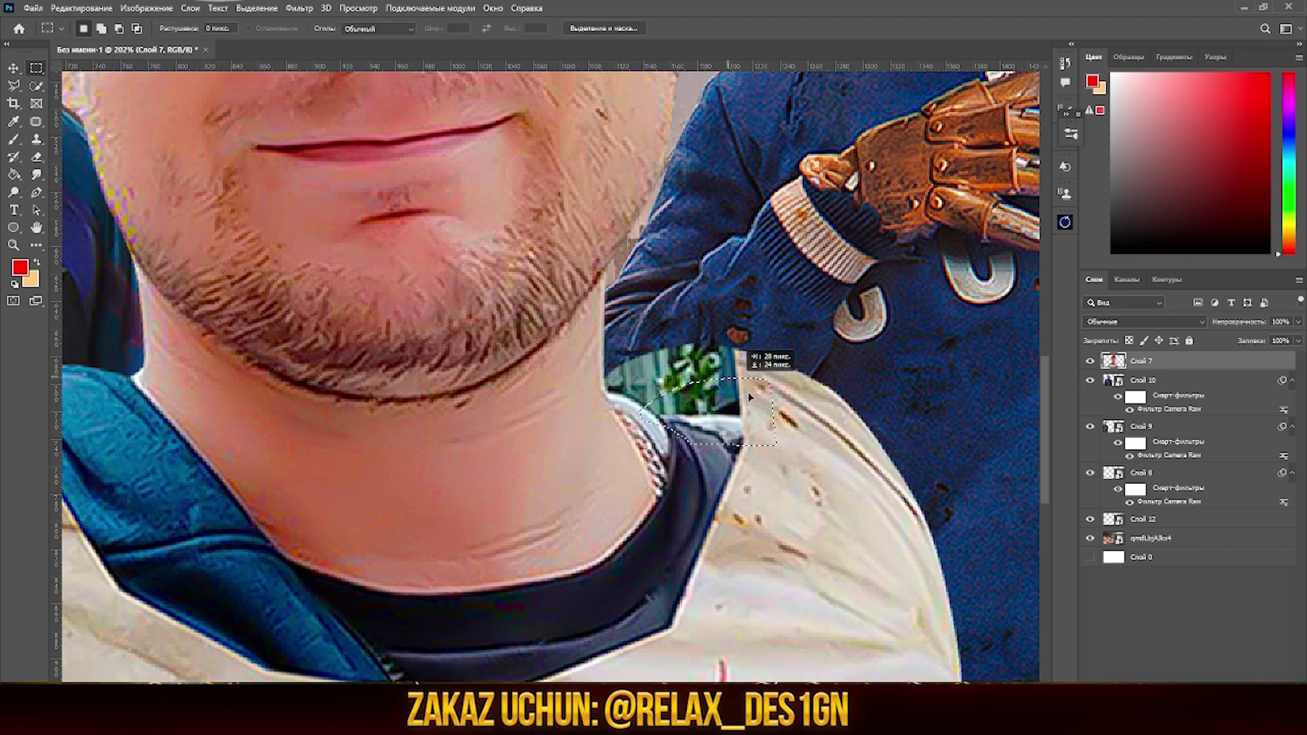
key("ctrl+j")
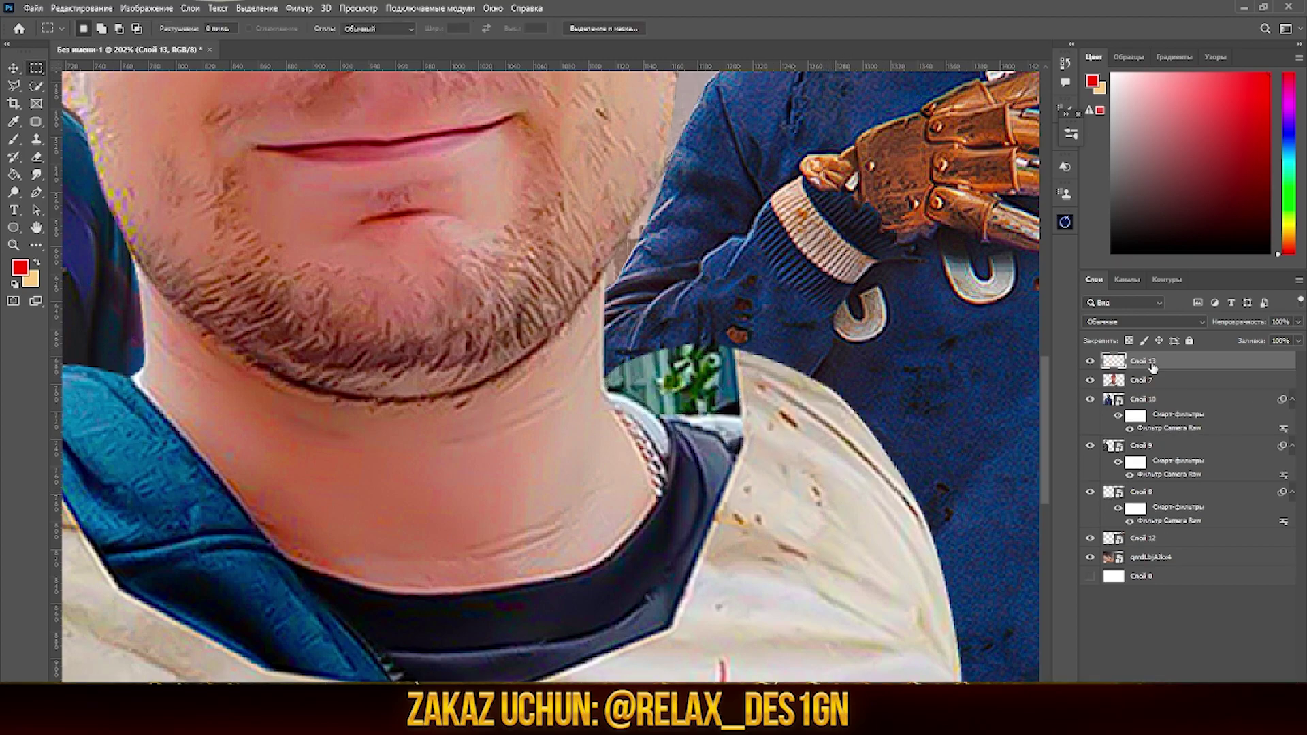
key("ctrl+t")
left_click_drag(898, 469, 885, 500)
scroll(871, 348, "up", 4)
left_click_drag(871, 347, 850, 293)
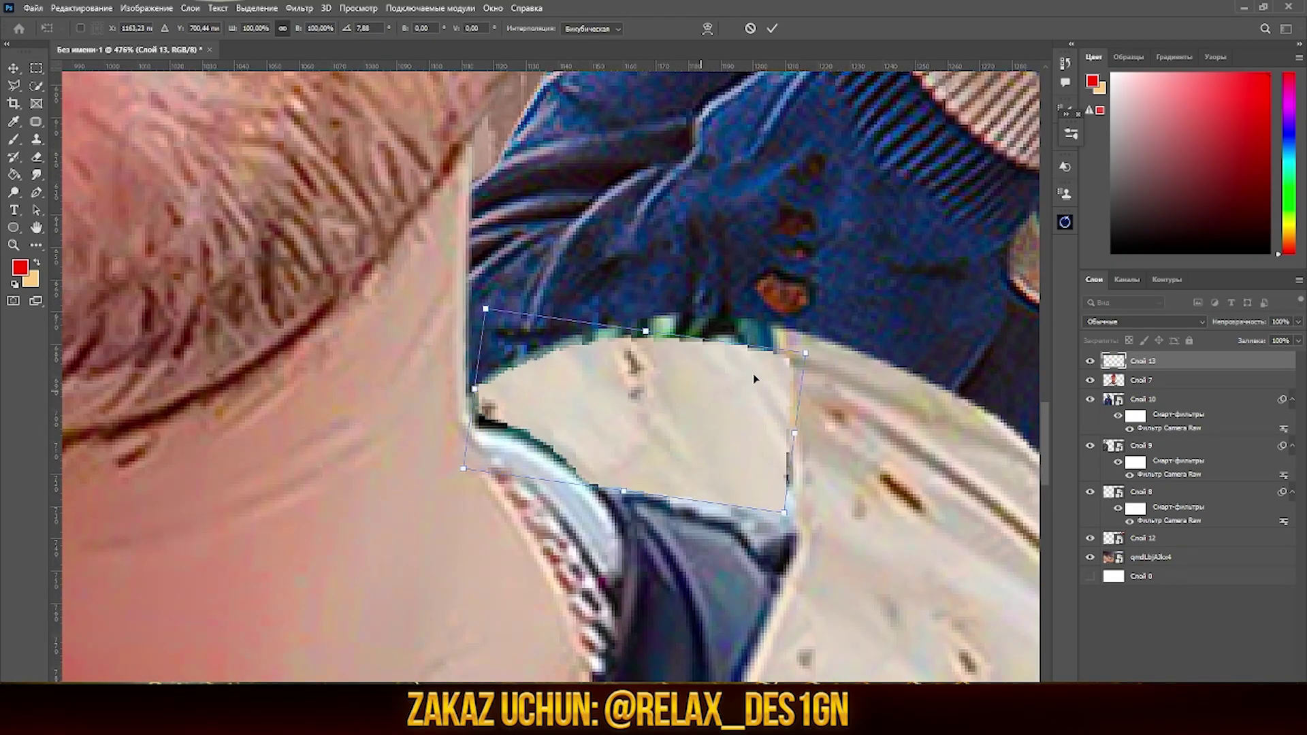
mouse_move(776, 414)
left_mouse_down()
mouse_move(751, 420)
mouse_move(796, 403)
left_mouse_up()
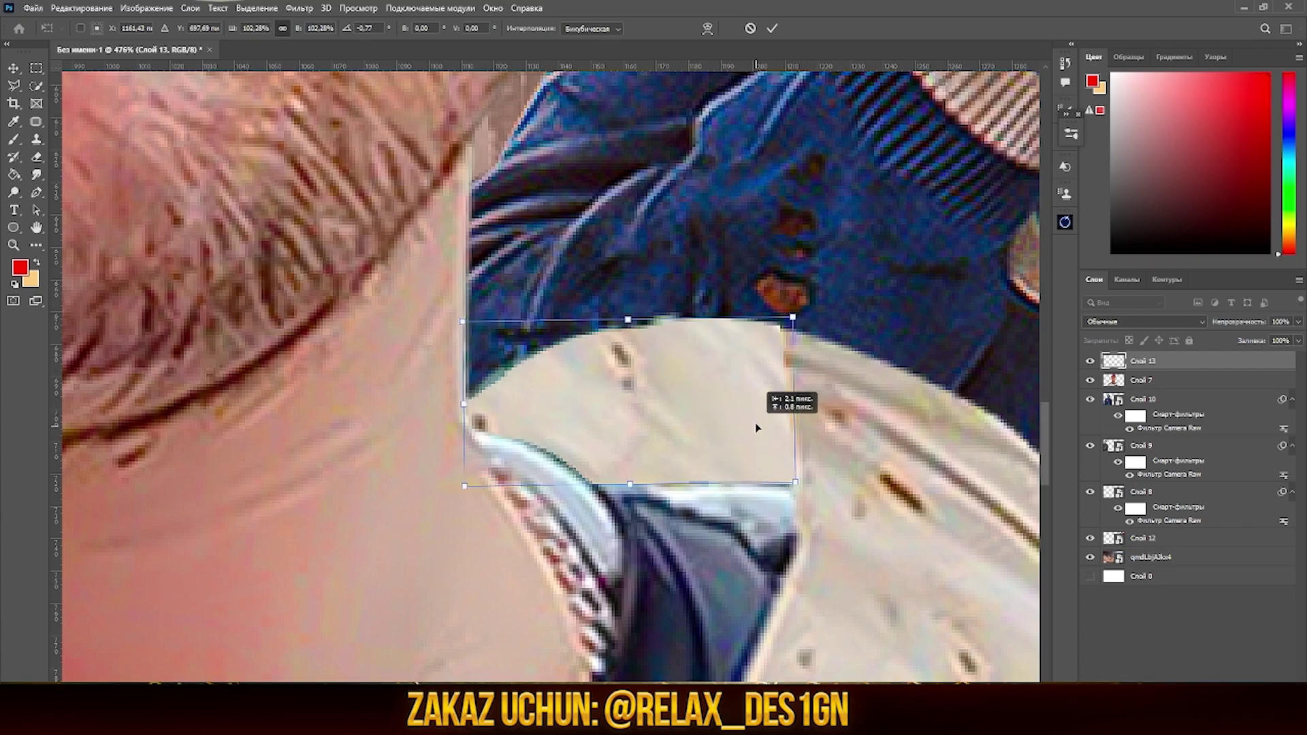
key("Return")
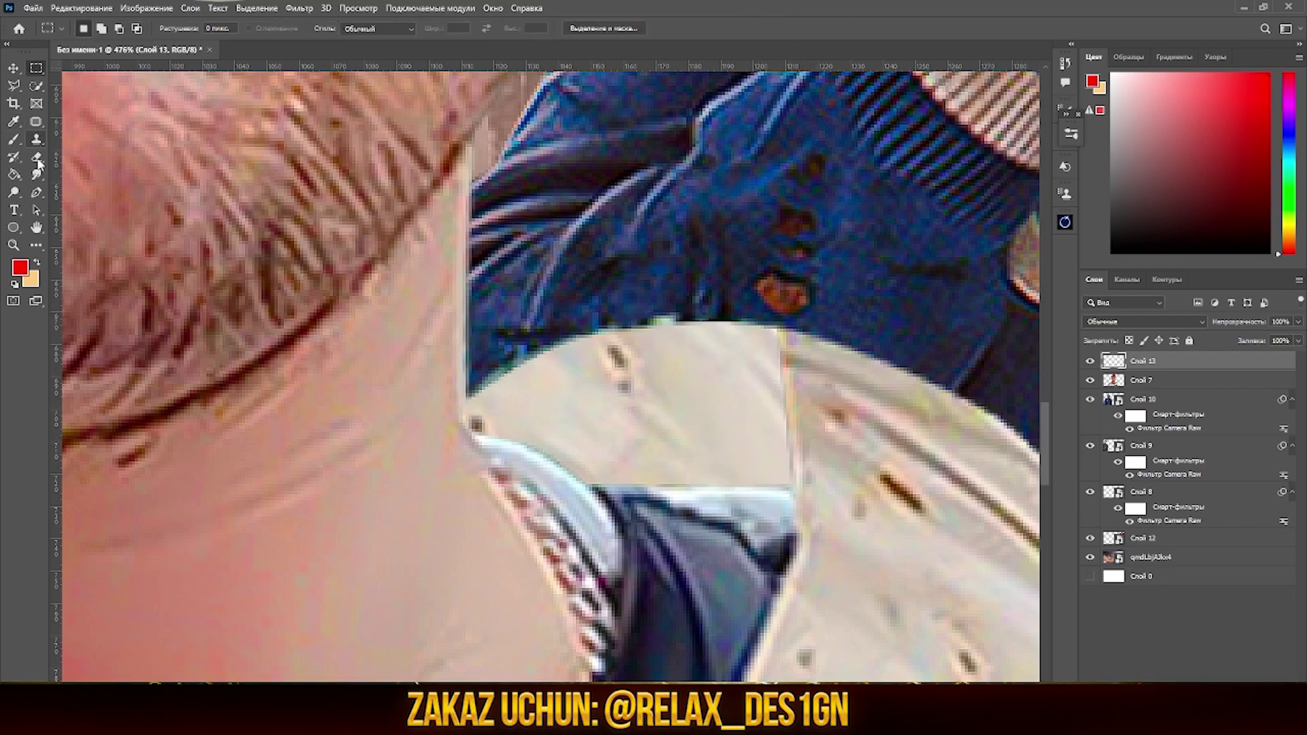
Switch to the Smudge tool to blend the shirt patch edges.
key("e")
right_click(795, 332)
key("Escape")
key("r")
scroll(507, 312, "down", 3)
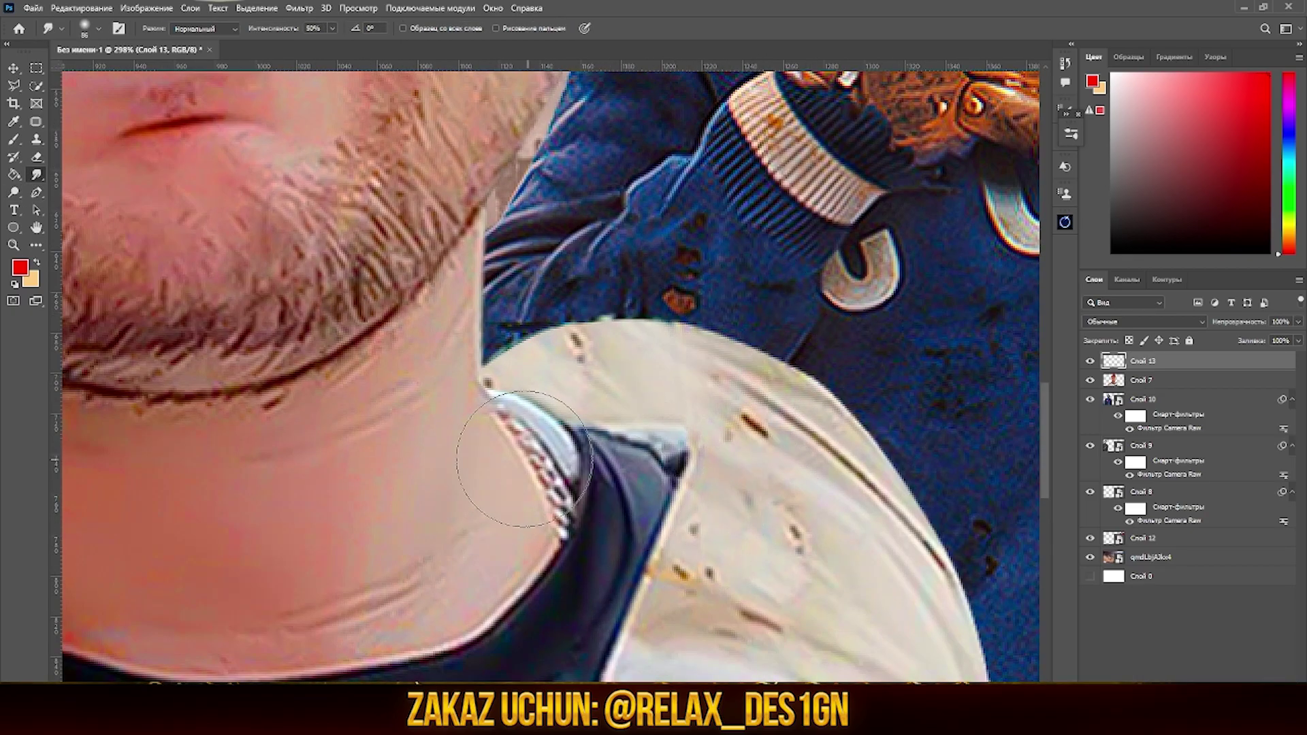
scroll(525, 458, "down", 2)
scroll(524, 458, "down", 2)
Merge the patch into the man's layer Слой 7 and start a Pen outline around him.
left_click(1150, 378)
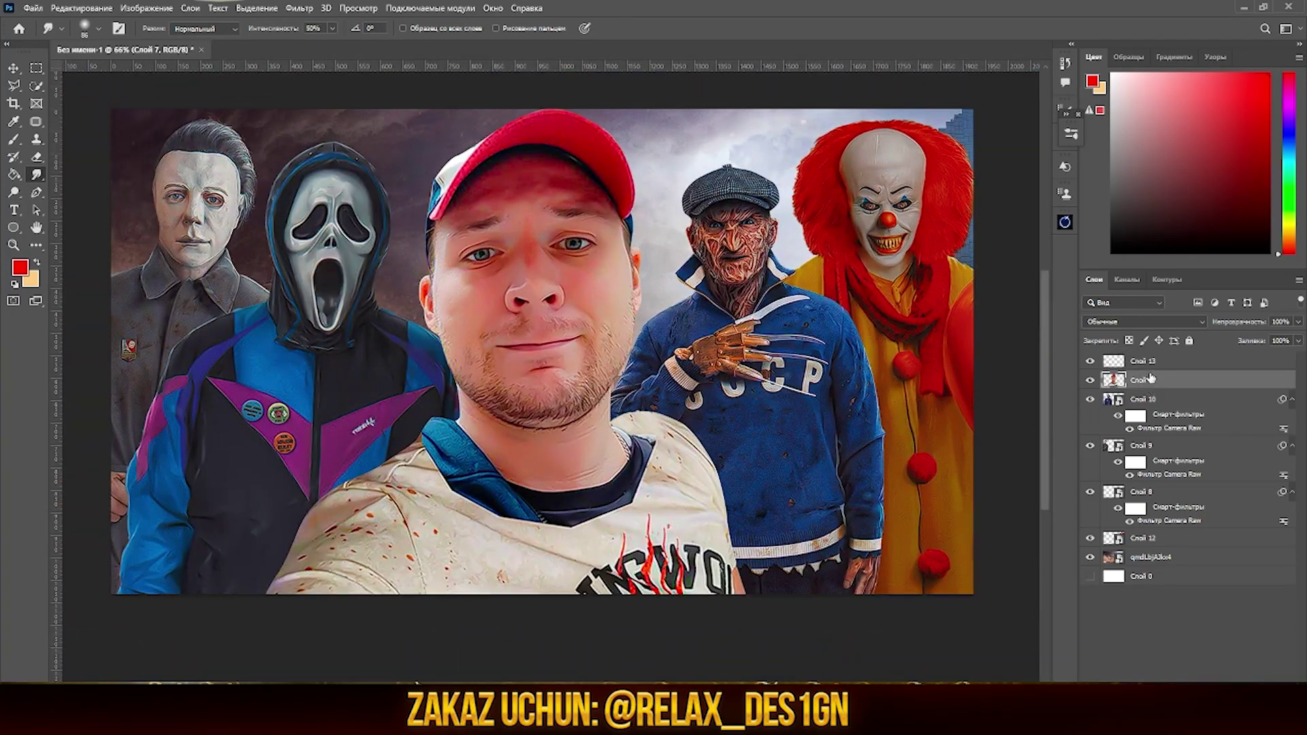
right_click(1149, 361)
left_click(961, 534)
key("p")
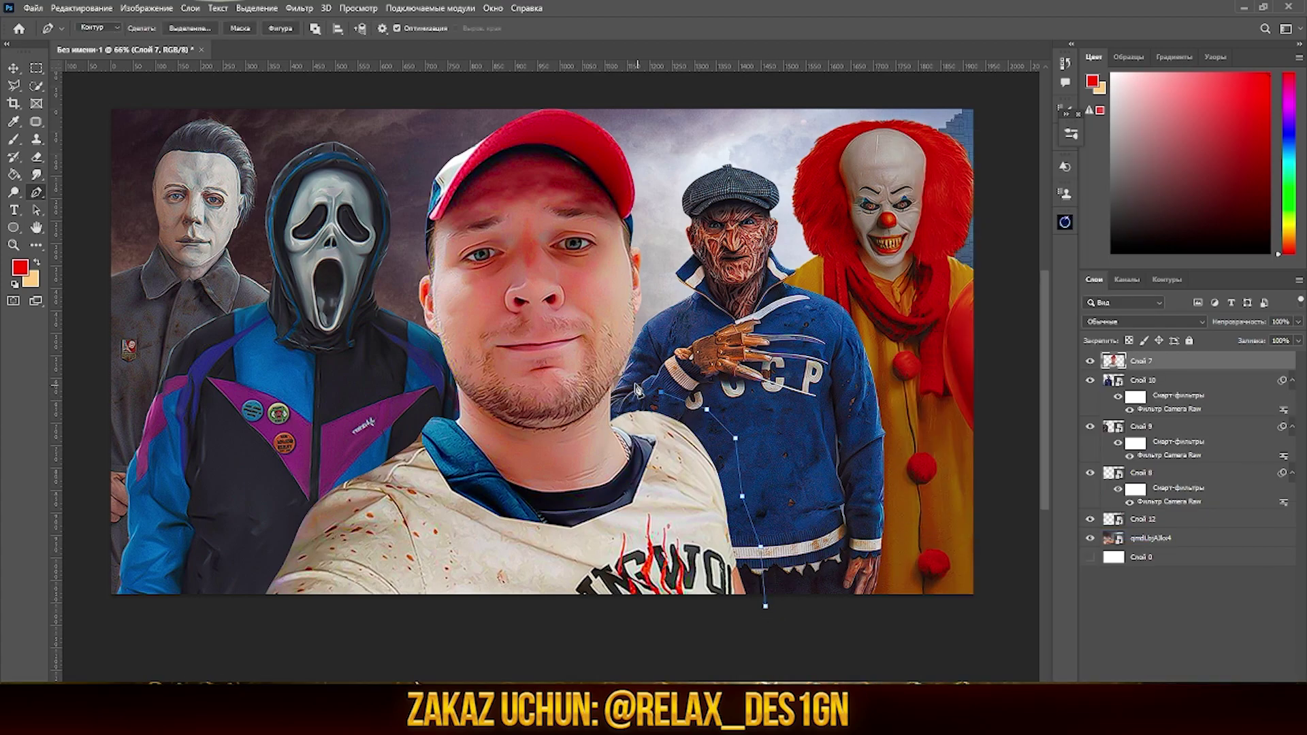
left_click(644, 227)
scroll(646, 231, "up", 2)
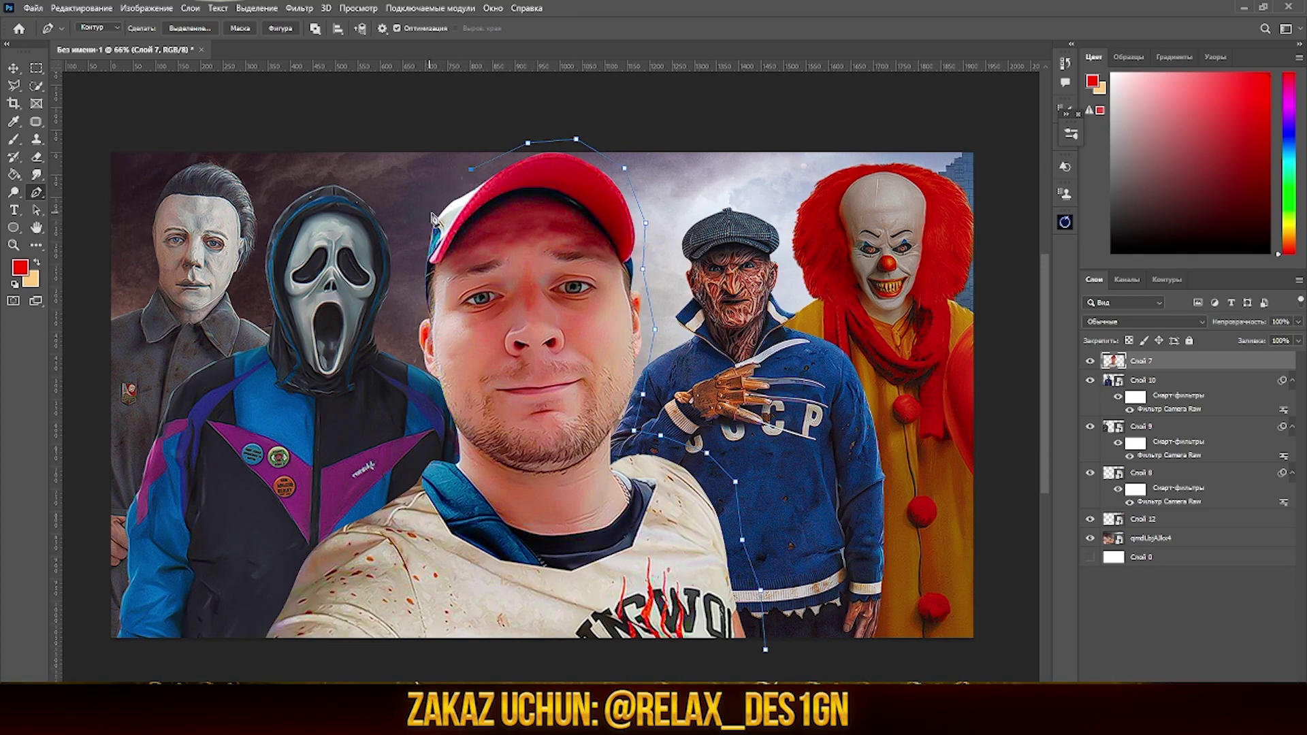
scroll(416, 311, "down", 2)
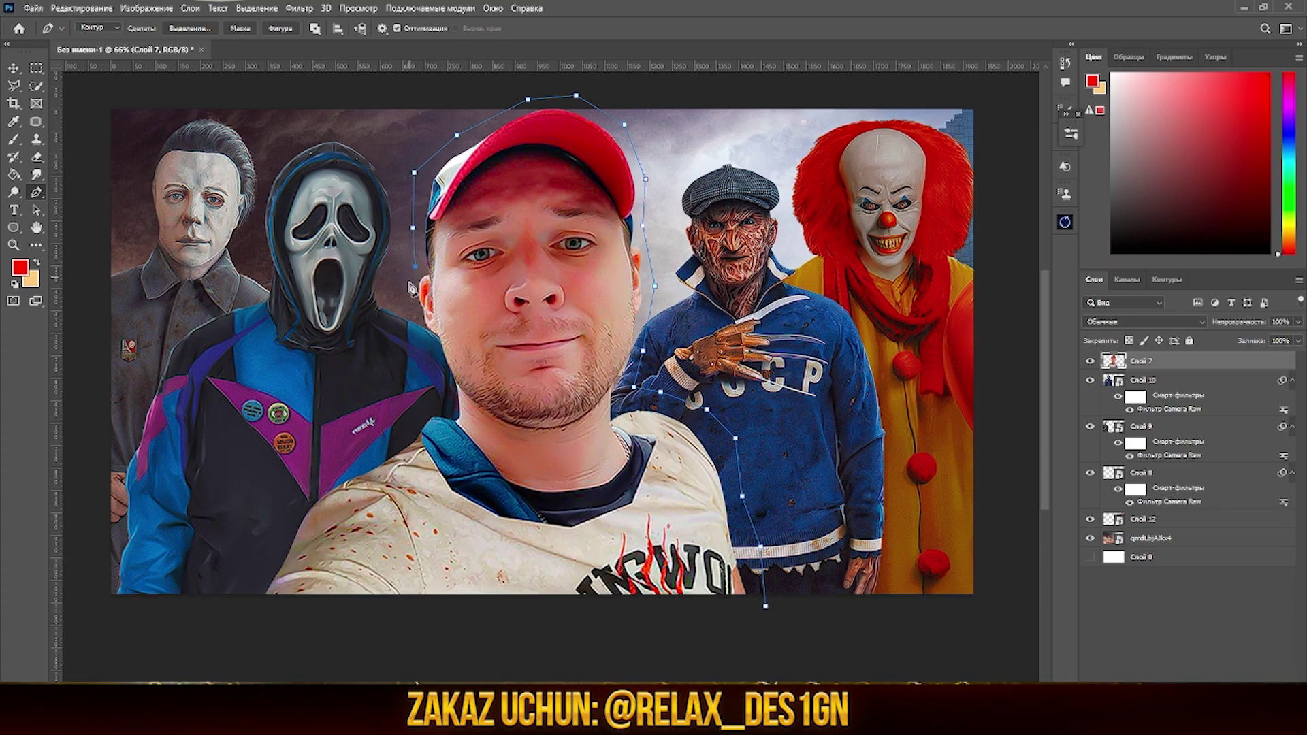
left_click(394, 433)
scroll(385, 430, "down", 3)
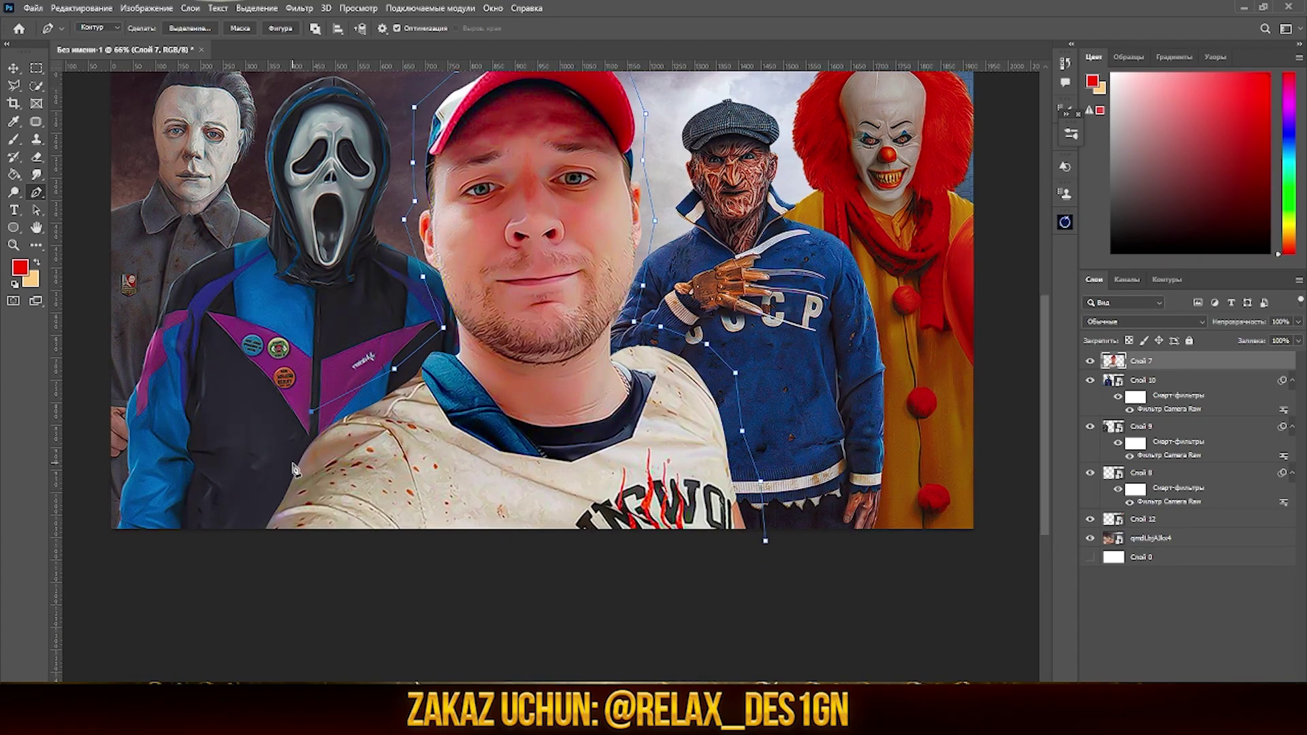
scroll(294, 468, "down", 4)
Turn the outline into a selection and fill it white on a new layer.
right_click(571, 403)
left_click(599, 455)
key("Return")
key("ctrl+shift+alt+n")
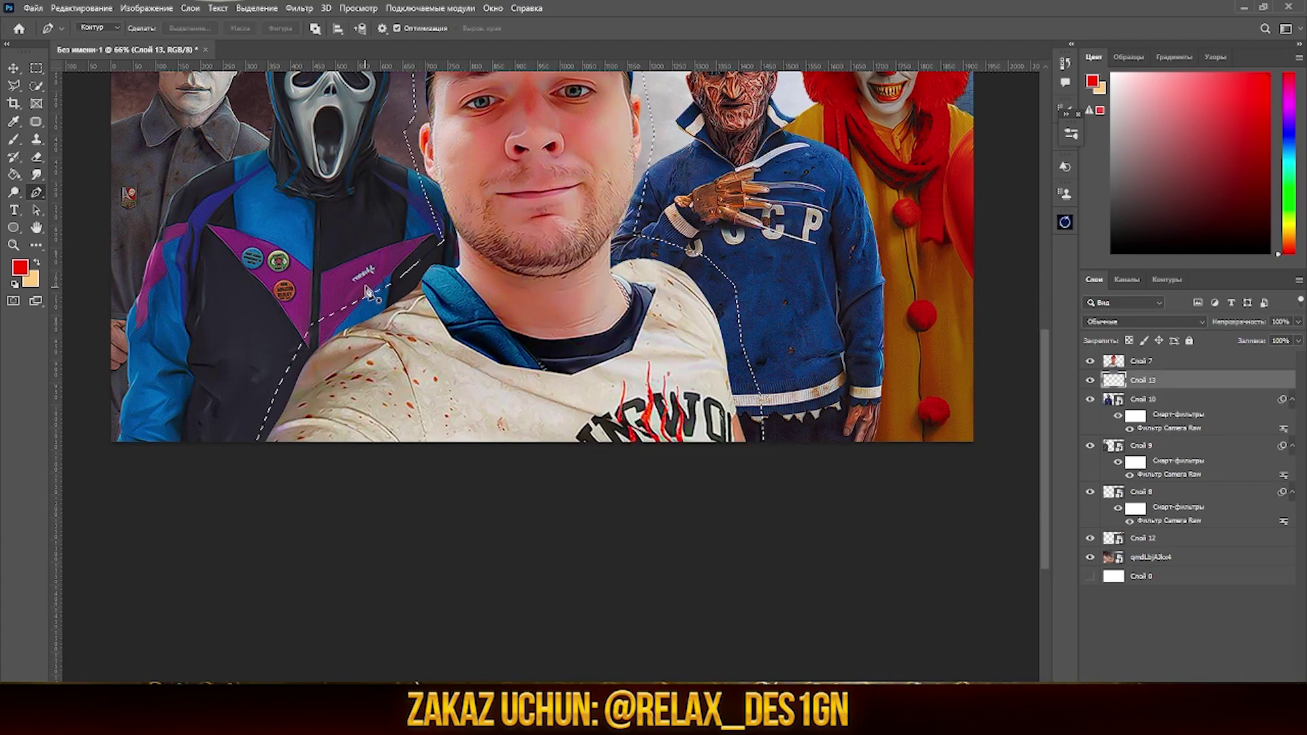
key("ctrl+0")
key("g")
left_click(411, 315)
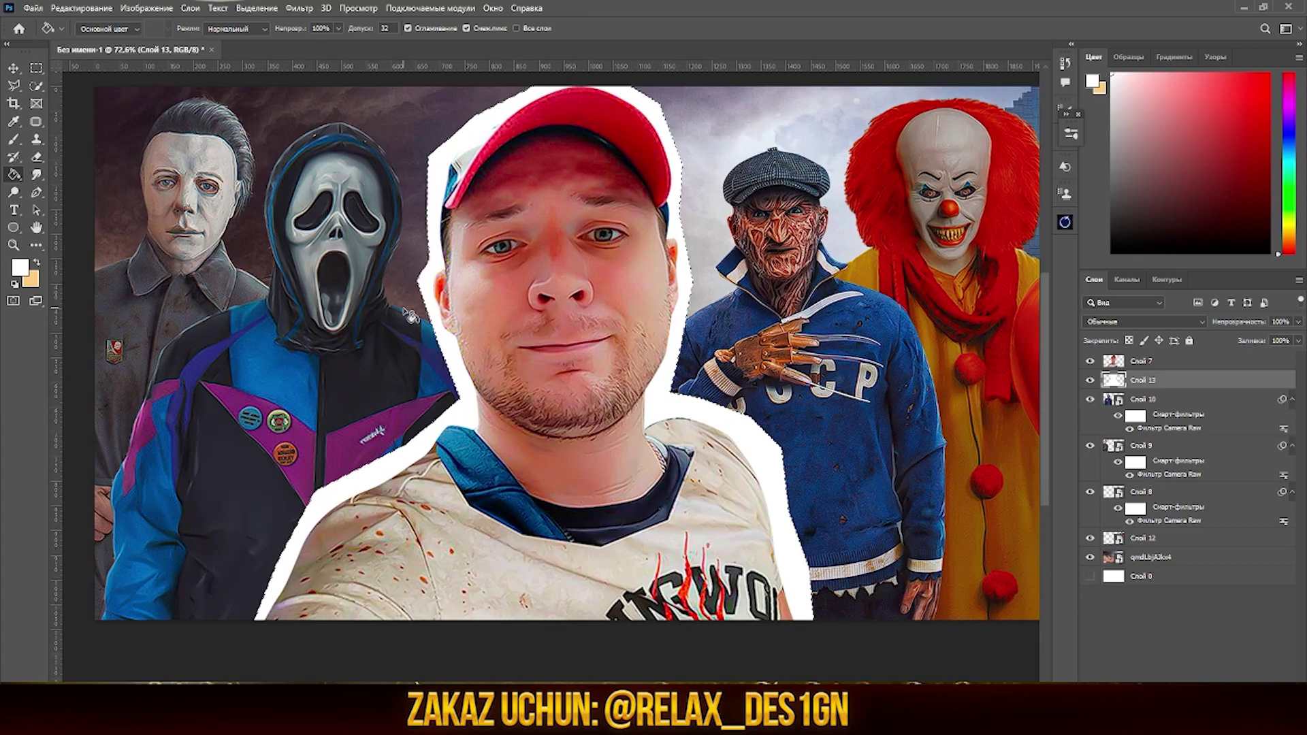
Undo the white fill and add more anchors to the outline around the man.
scroll(409, 315, "down", 2)
scroll(408, 316, "up", 2)
scroll(408, 315, "down", 1)
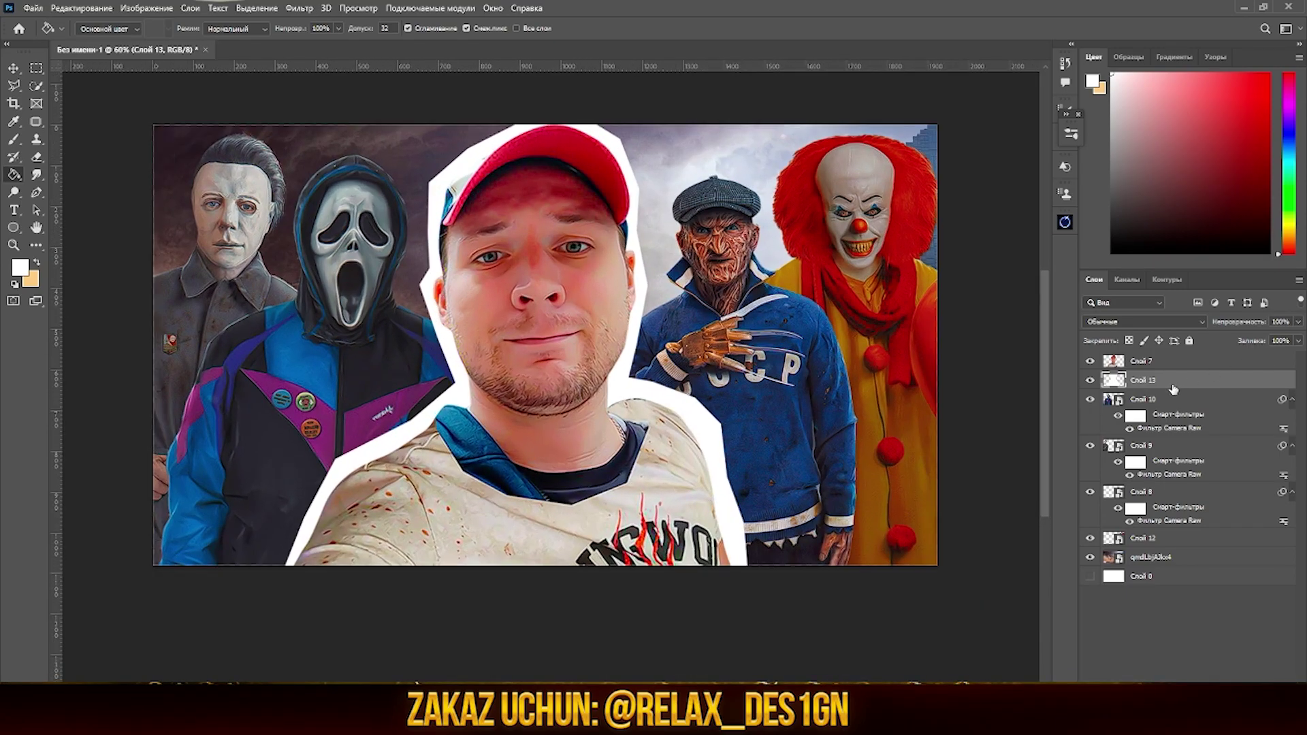
key("ctrl+z")
key("ctrl+z")
key("ctrl+z")
key("p")
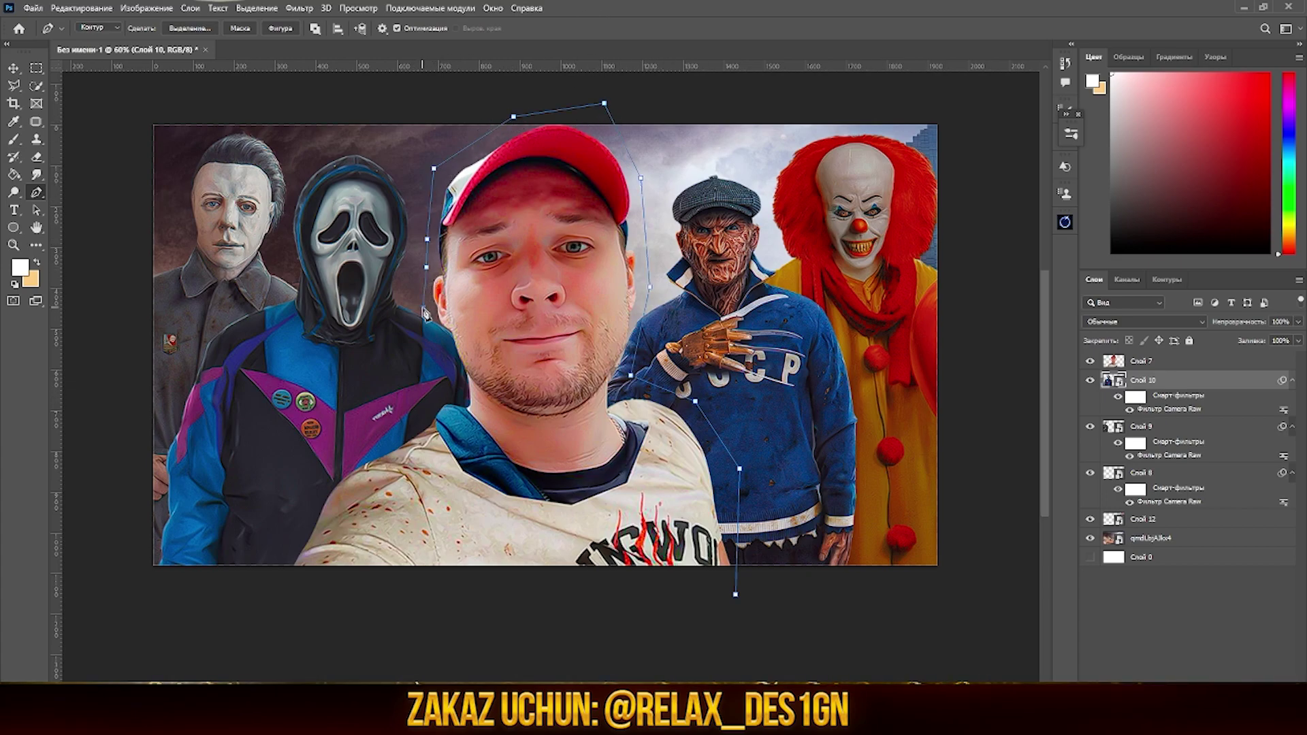
left_click(412, 417)
scroll(338, 417, "down", 2)
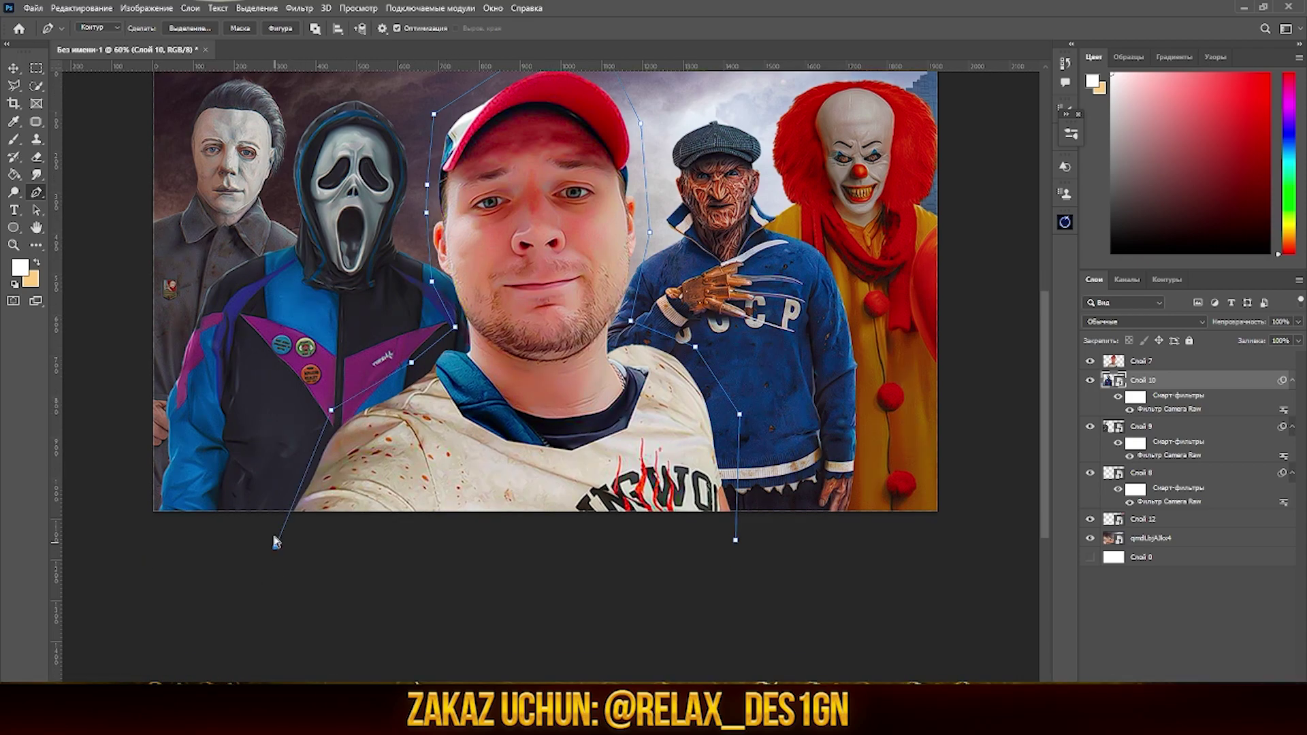
scroll(665, 488, "down", 3)
Make the outline a selection and fill it white on new layer Слой 13.
right_click(665, 272)
left_click(666, 284)
key("Return")
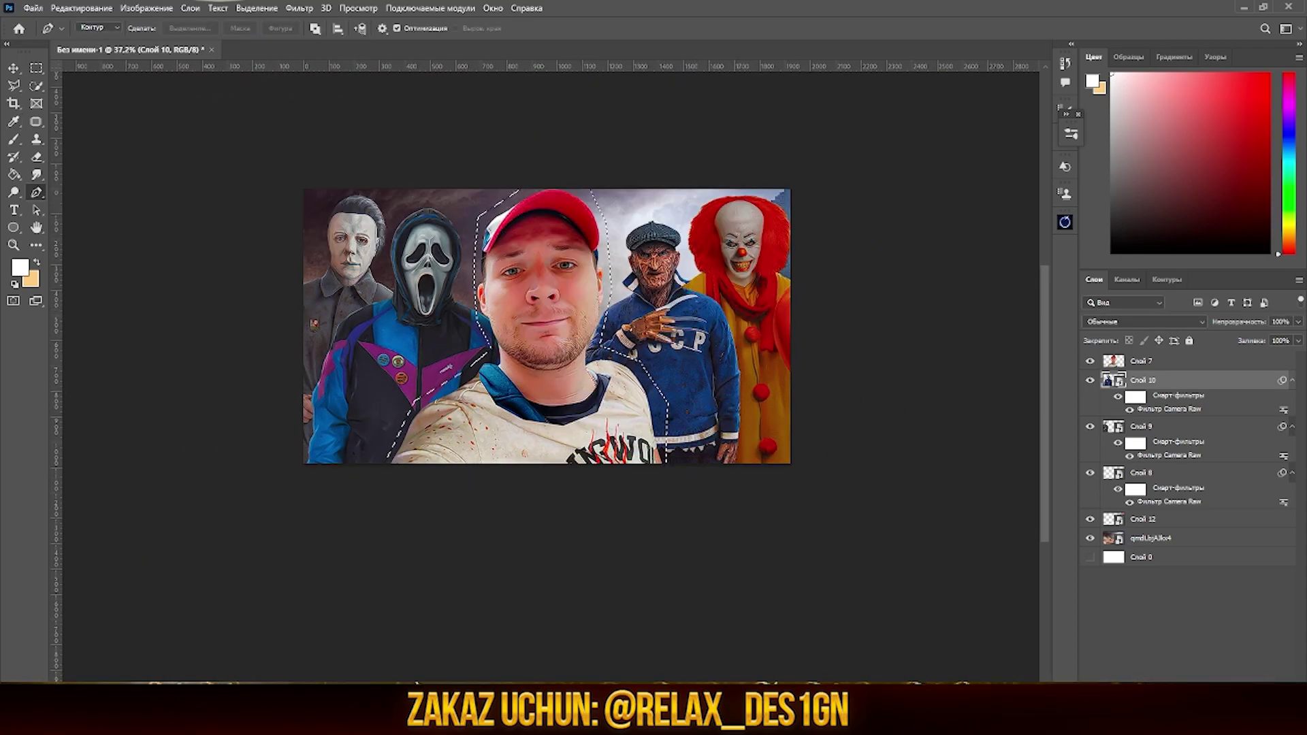
key("ctrl+shift+alt+n")
left_click(15, 176)
key("alt+BackSpace")
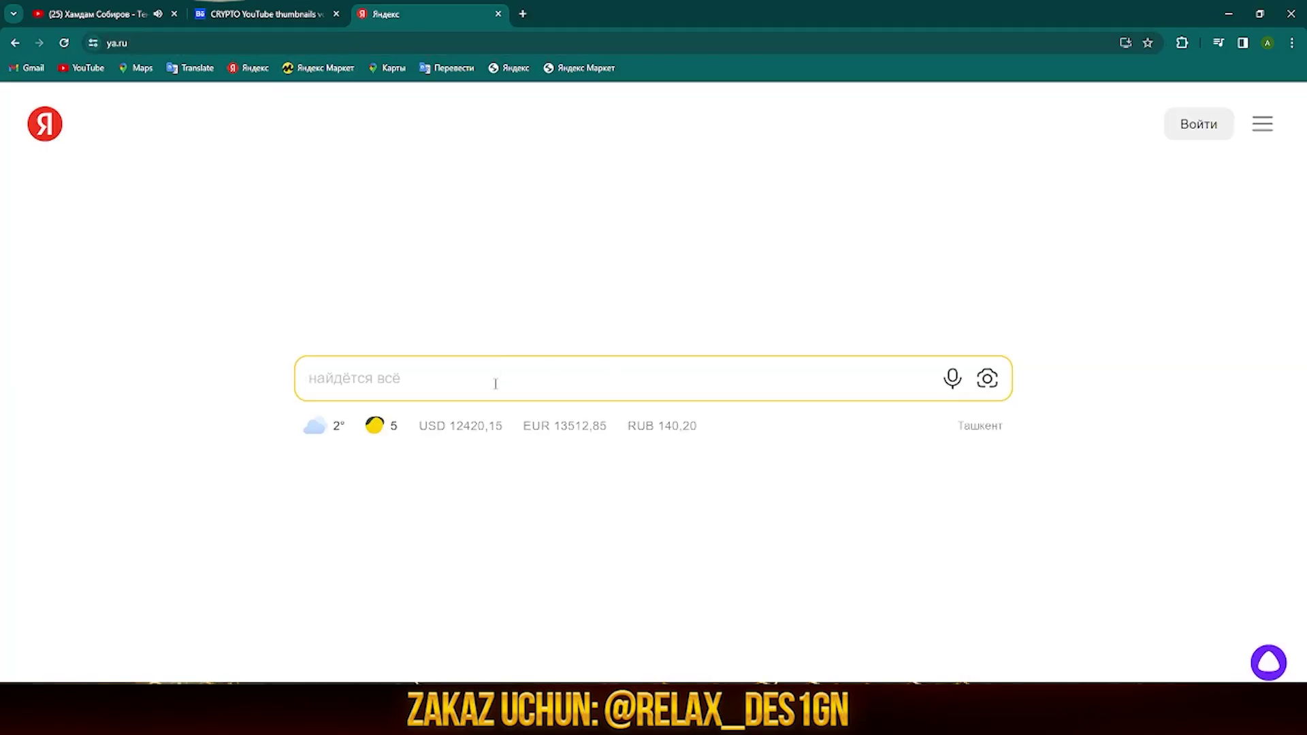
Search Yandex images for paper texture and copy a crumpled paper image.
type("зфзук еучегку")
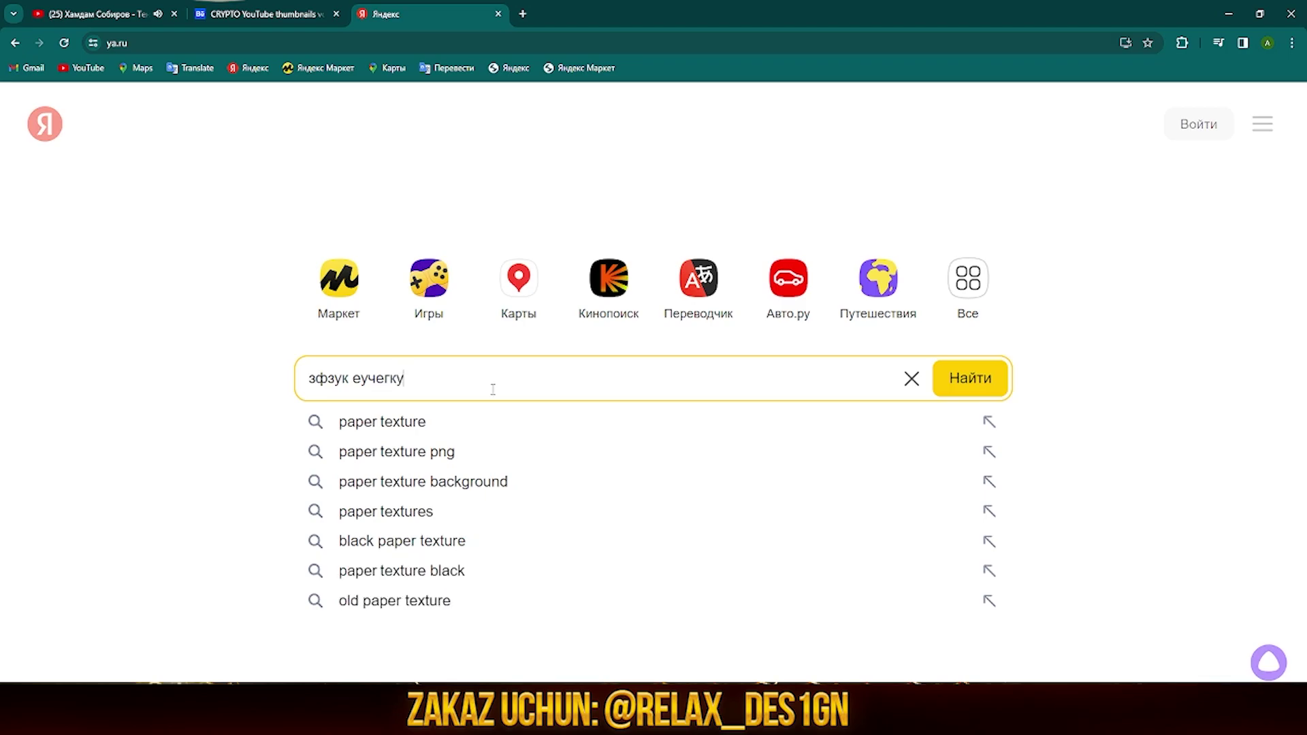
key("Return")
left_click(156, 135)
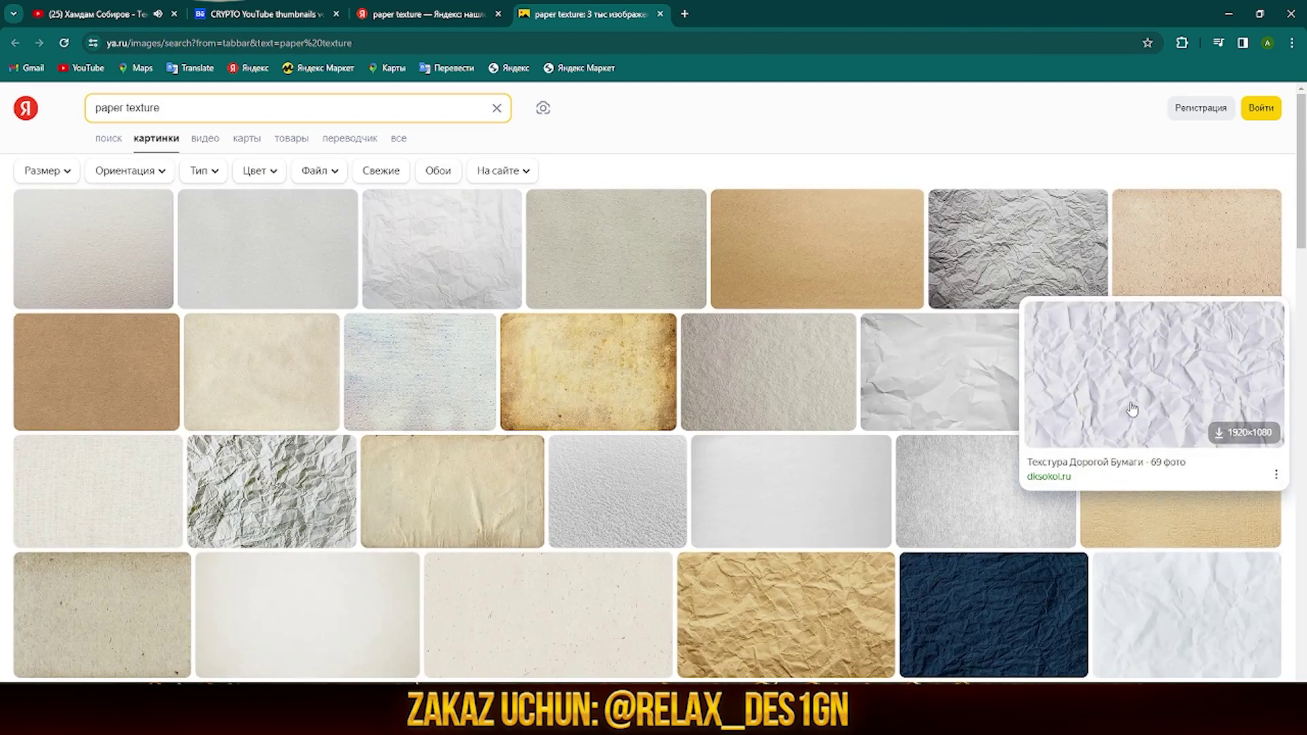
left_click(430, 257)
right_click(488, 257)
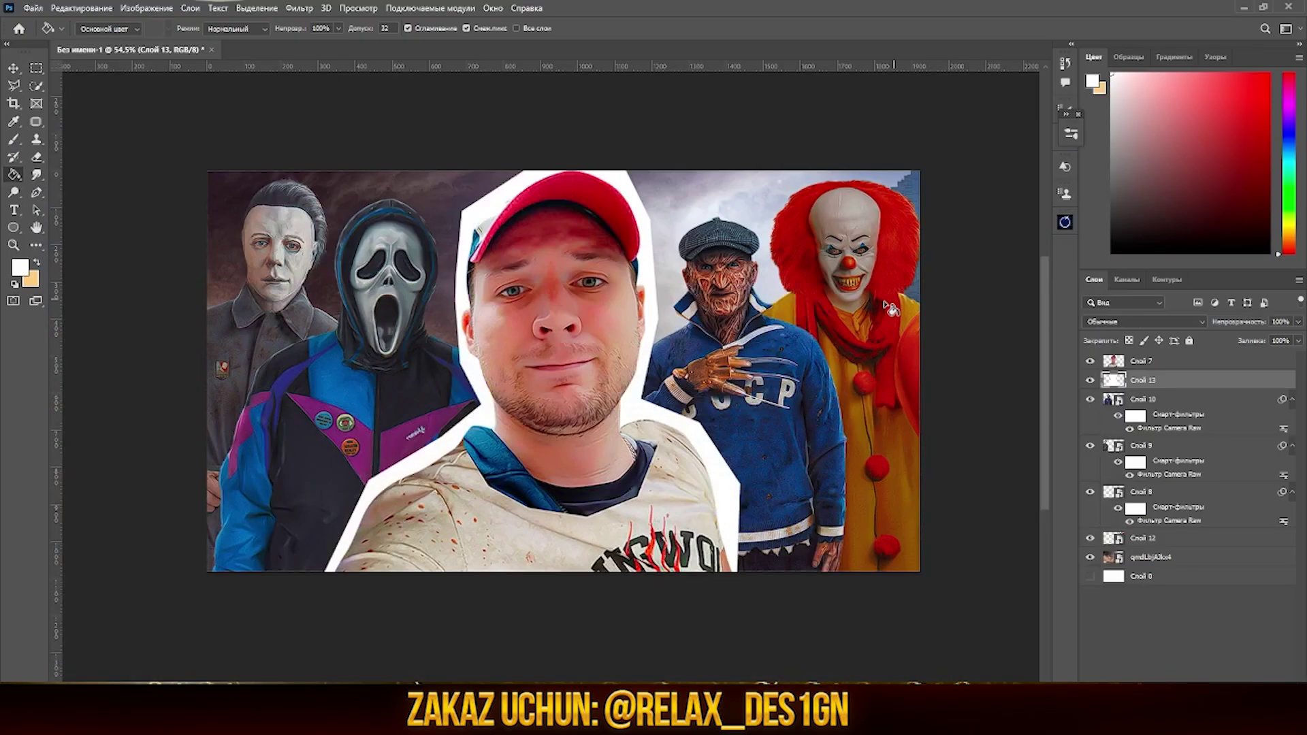
Paste the crumpled paper texture, clip it to the white border, and scale it.
key("ctrl+v")
left_click(1155, 387, "alt")
key("ctrl+t")
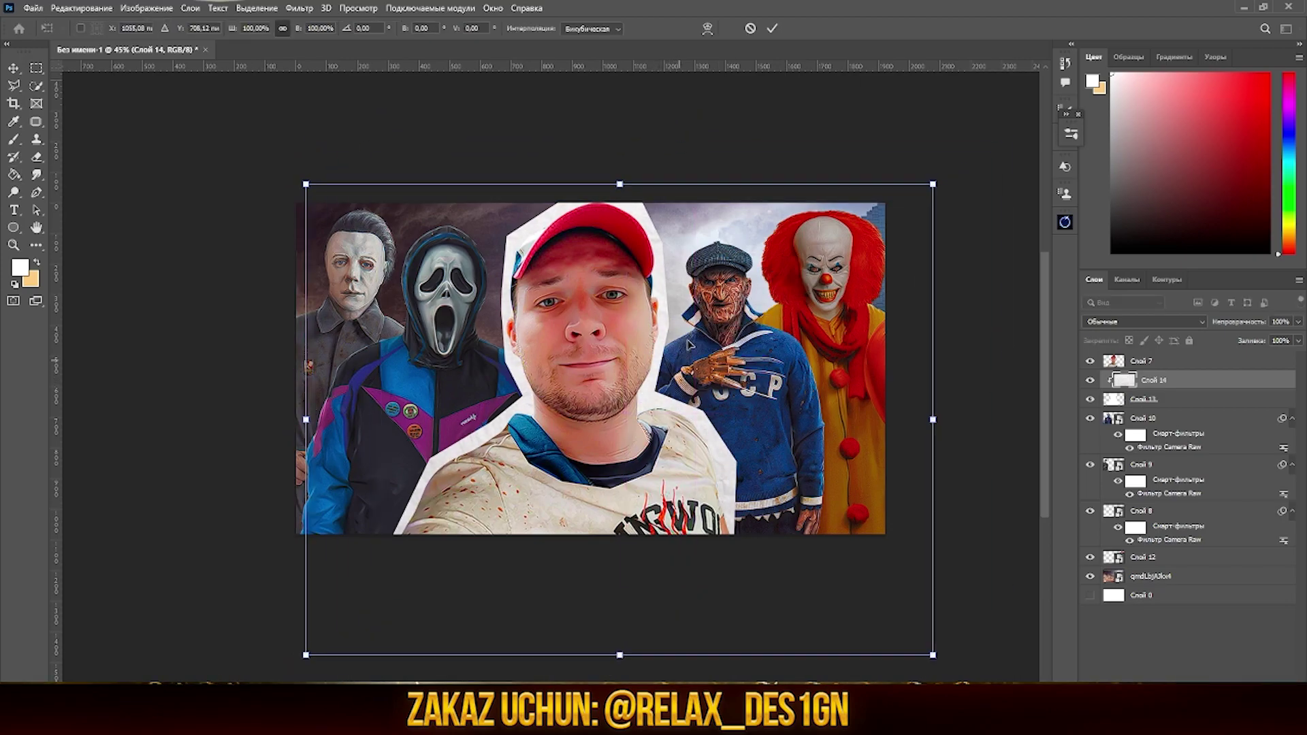
key("ctrl+0")
key("ctrl+plus")
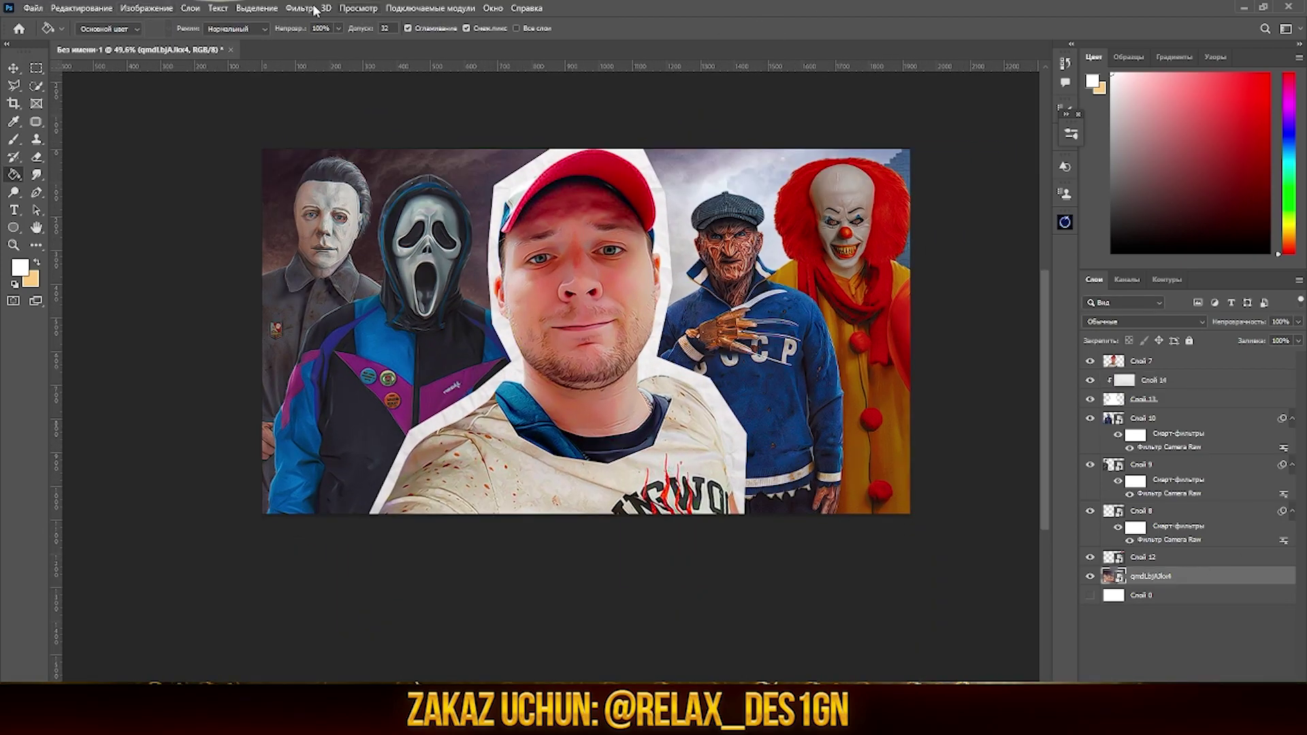
Apply a Camera Raw monochrome adjustment to the background photo layer.
left_click(300, 8)
left_click(335, 116)
key("v")
left_click(1025, 217)
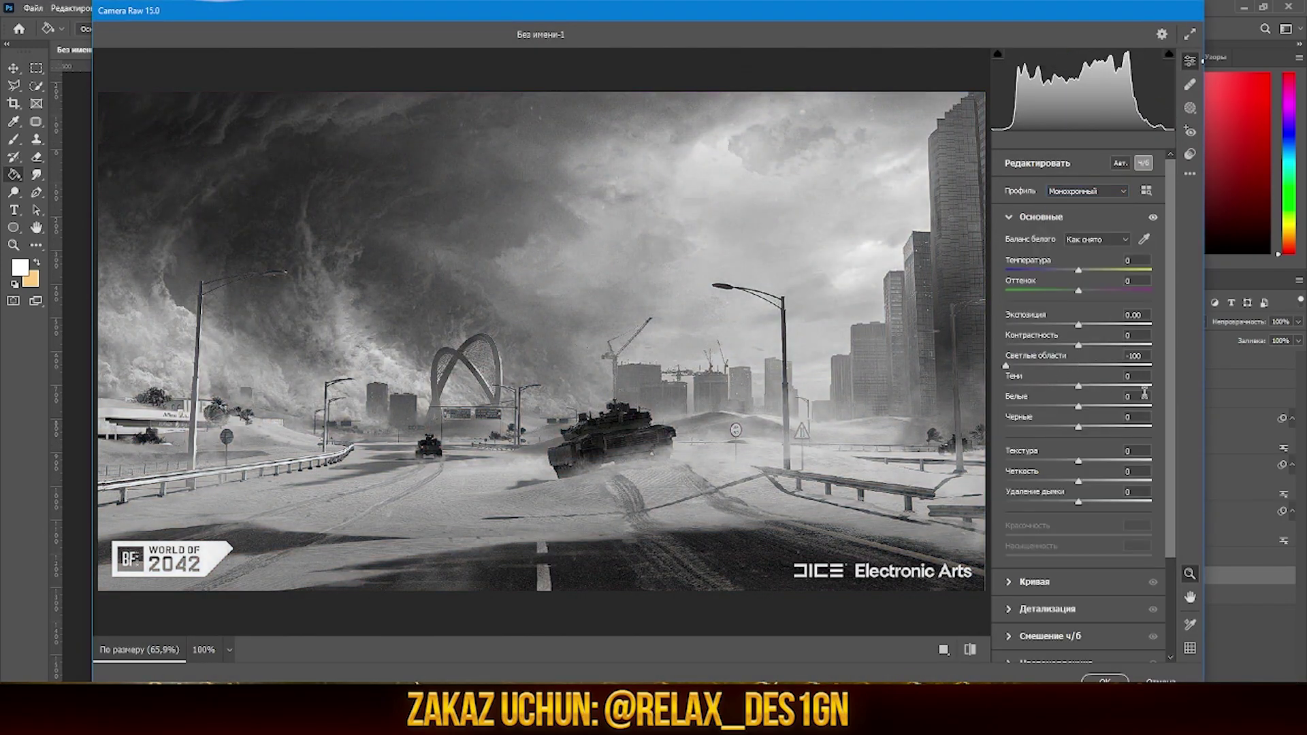
key("Return")
Add an Exposure adjustment layer above the background and release its clipping.
left_click(1218, 680)
left_click(1189, 538)
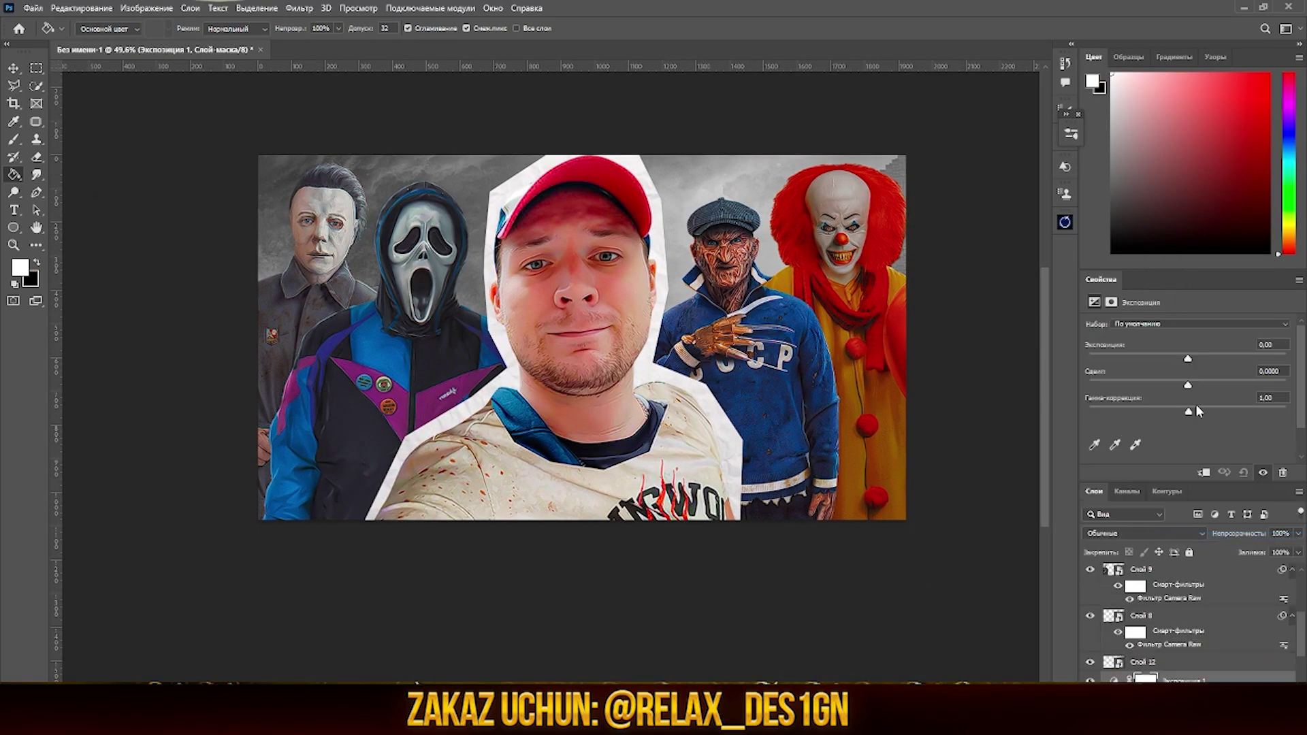
right_click(1118, 284)
left_click(1116, 289)
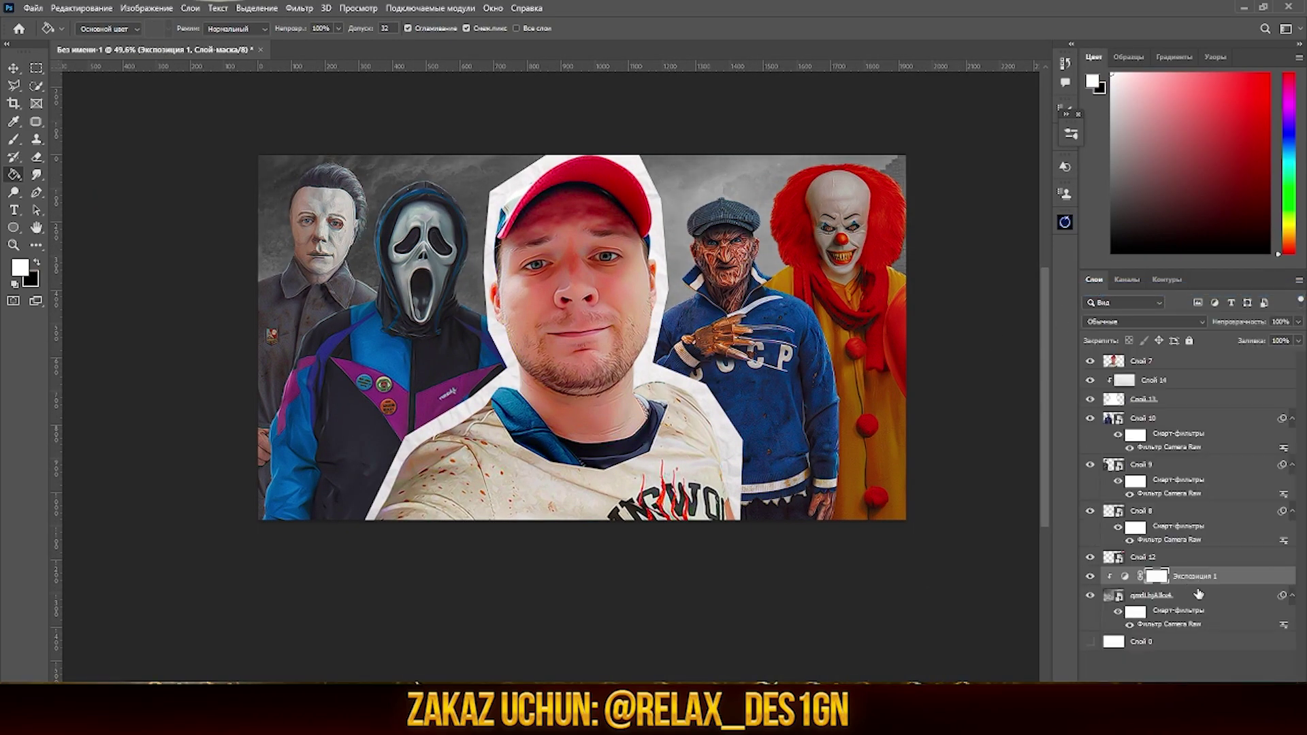
right_click(1173, 577)
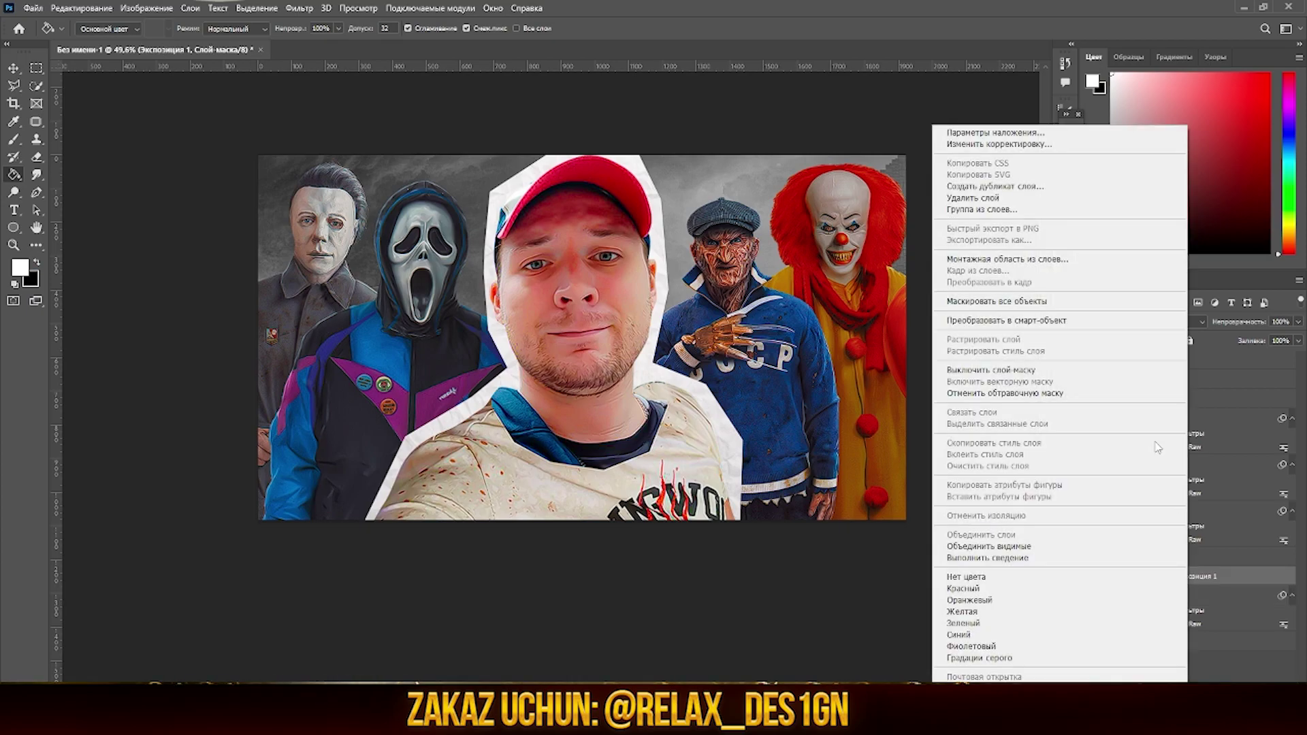
left_click(987, 422)
Trace the right-side area into a selection on new layer Слой 15.
key("p")
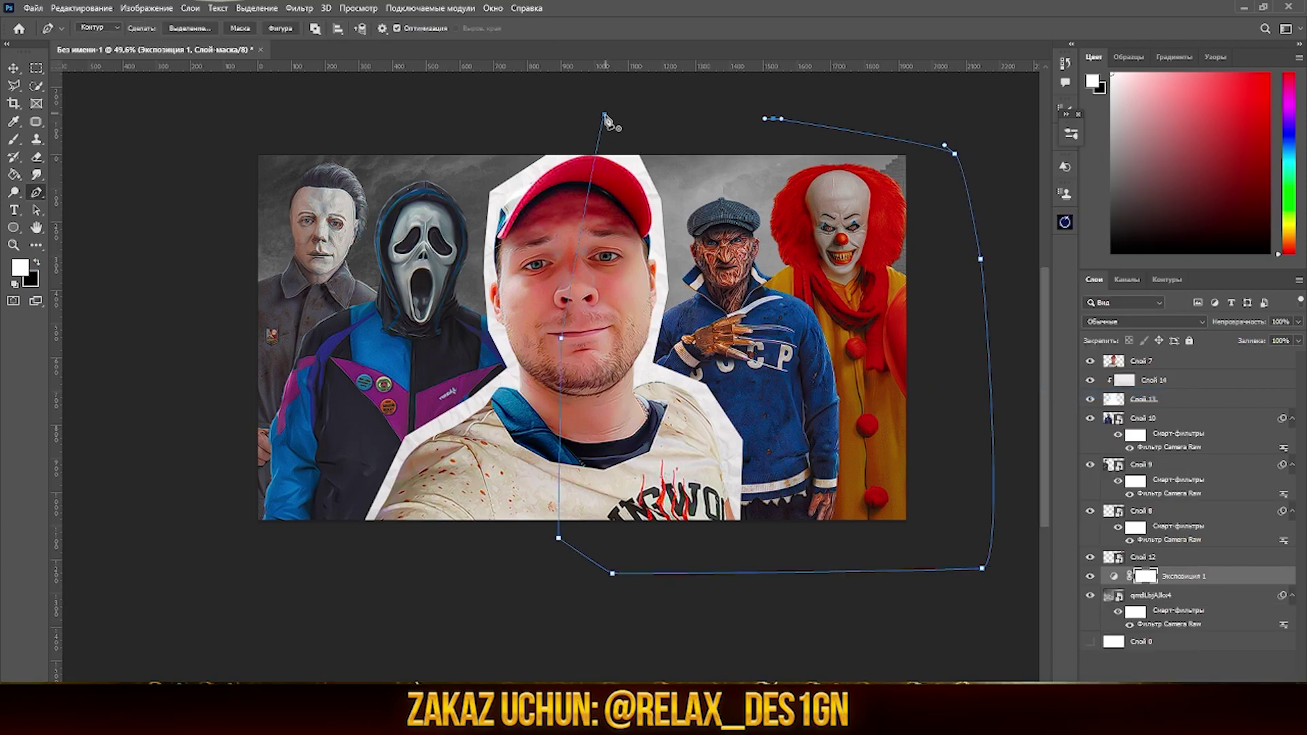
left_click(604, 117)
key("Return")
key("ctrl+shift+alt+n")
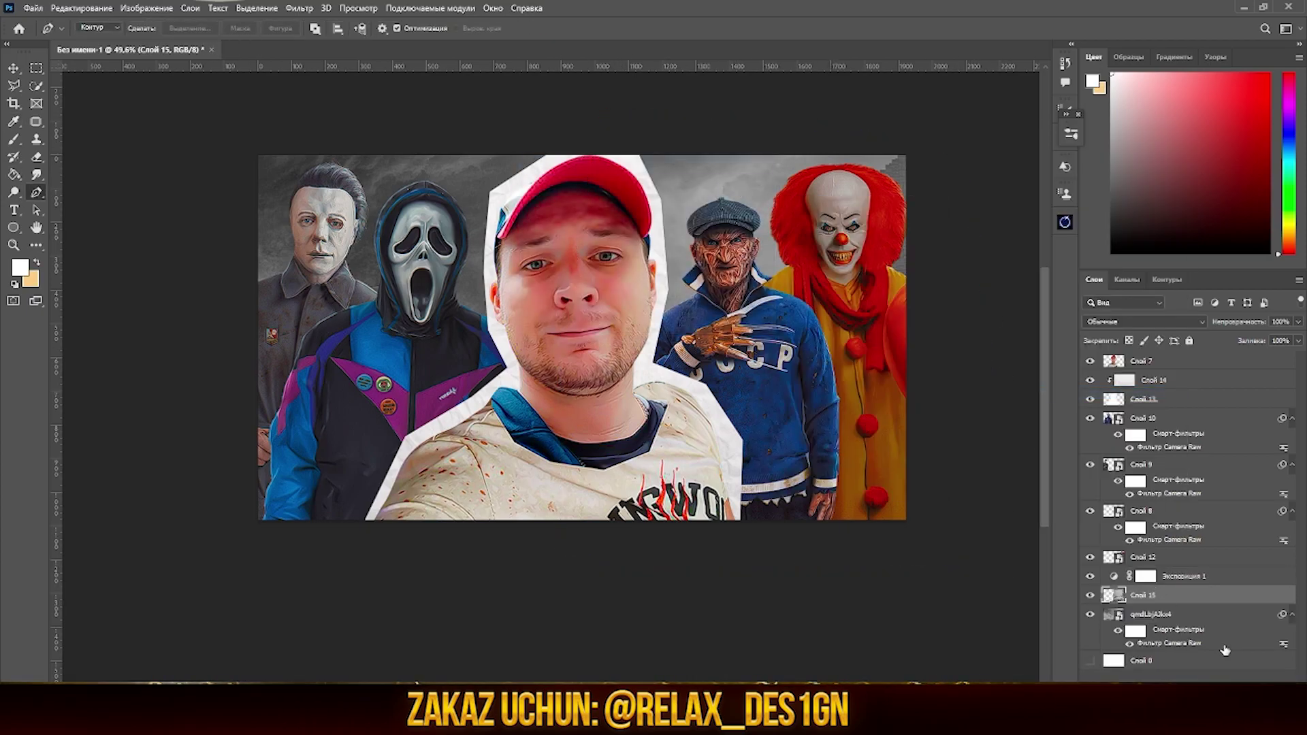
Add a black-orange-yellow Gradient Map clipped to the right-side shape.
left_click(1225, 674)
left_click(1183, 329)
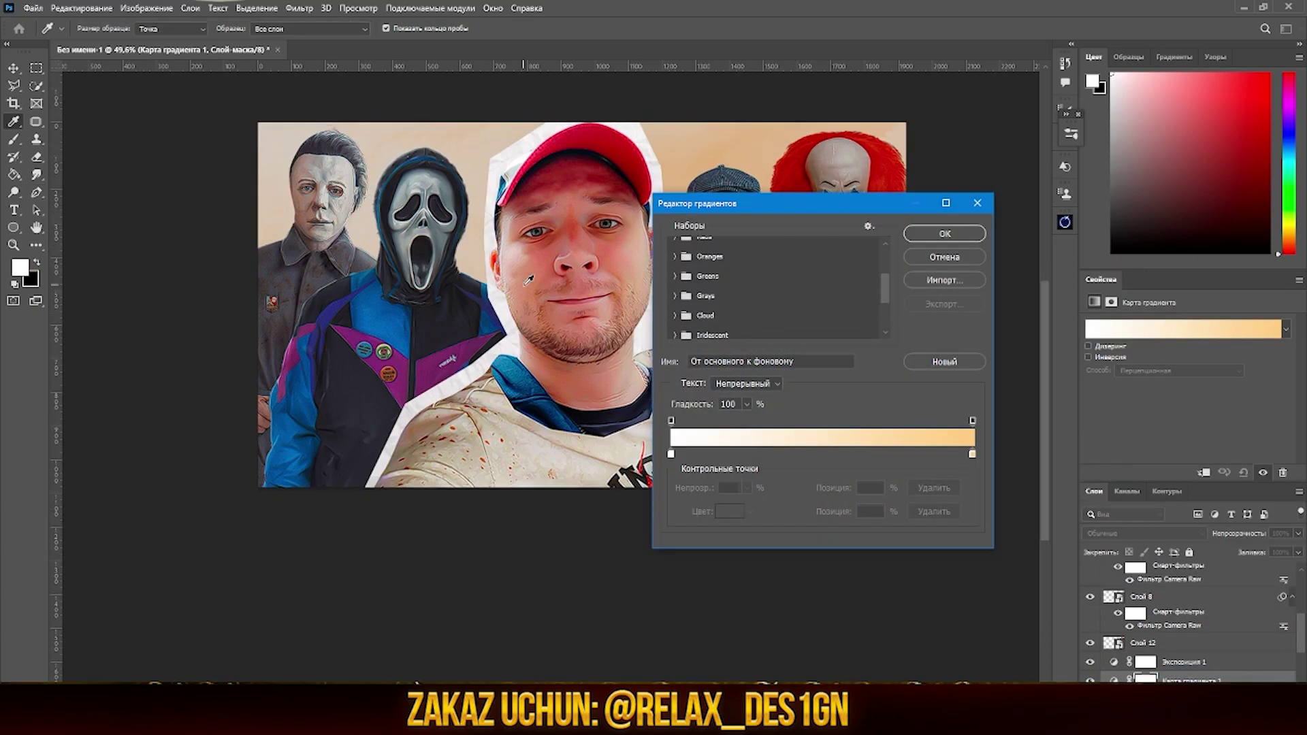
left_click(701, 329)
left_click(794, 319)
key("Return")
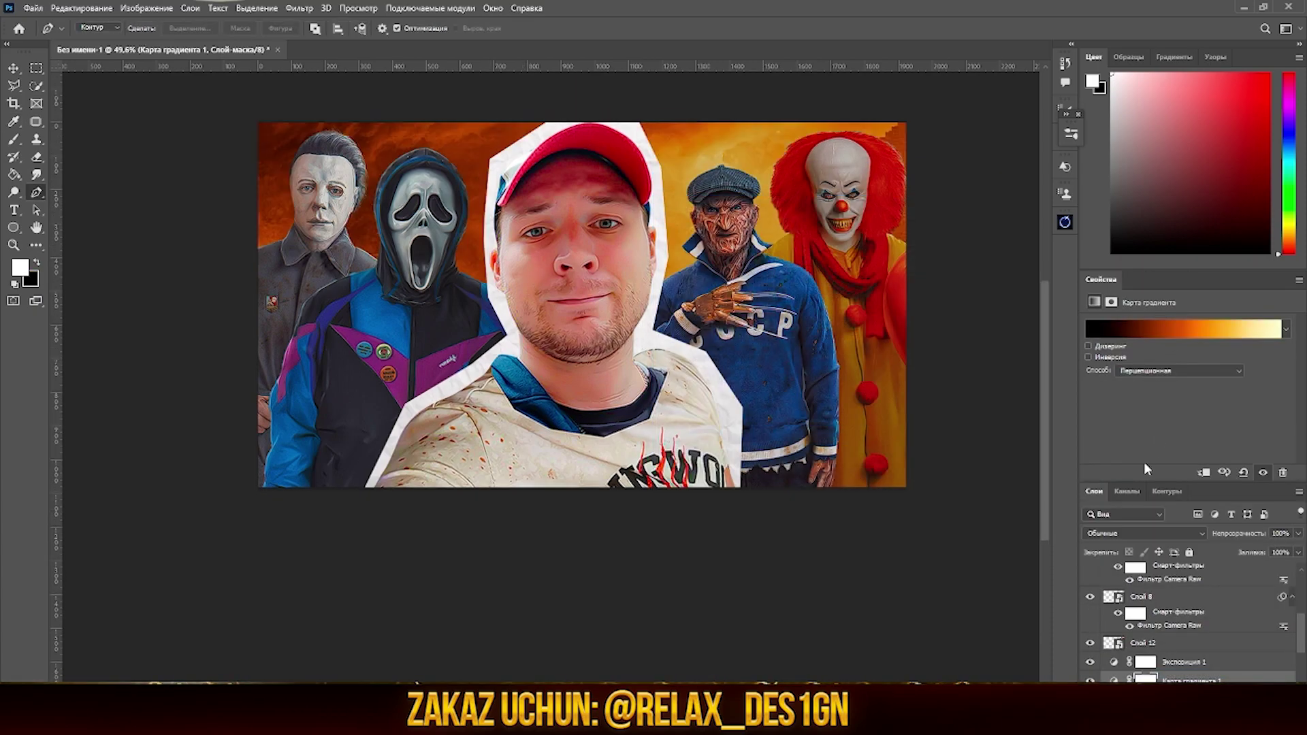
scroll(1193, 598, "down", 3)
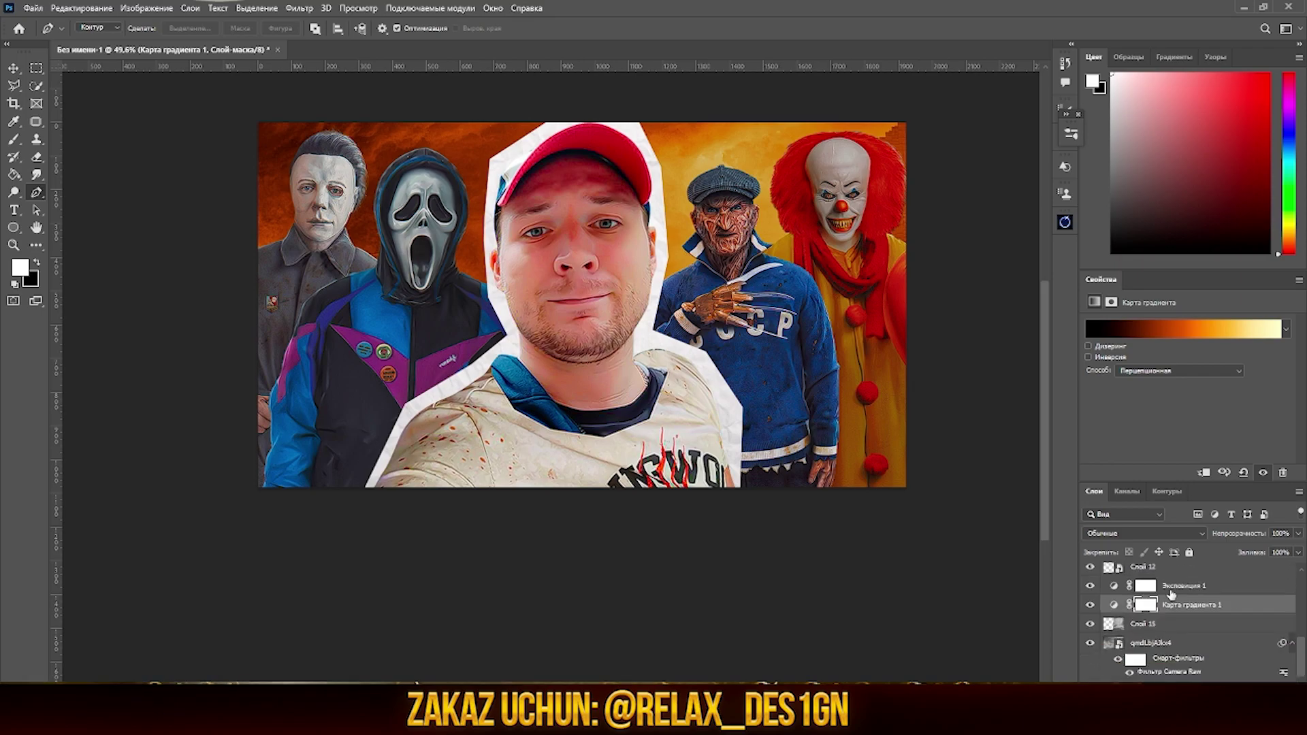
scroll(616, 261, "up", 2)
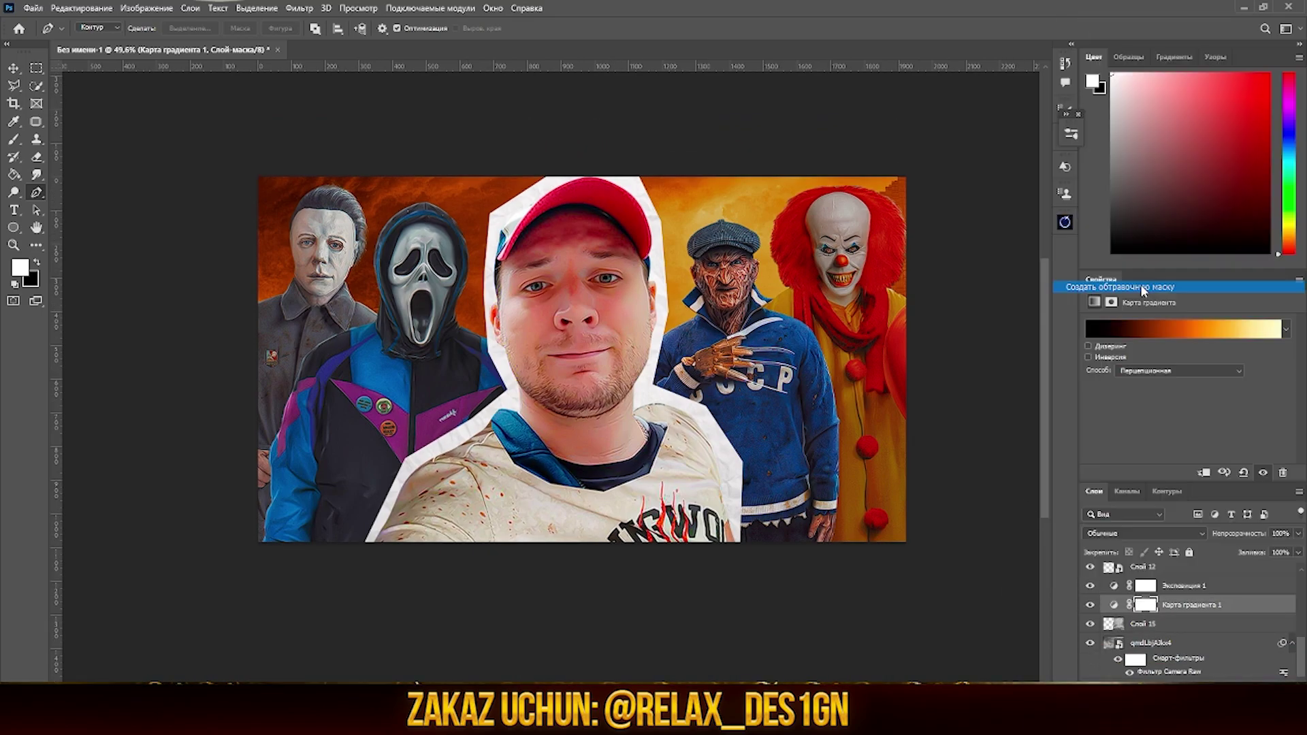
key("ctrl+alt+g")
Duplicate the gradient map above Экспозиция 1 and add new black-filled layers.
left_click_drag(1106, 270, 1106, 139)
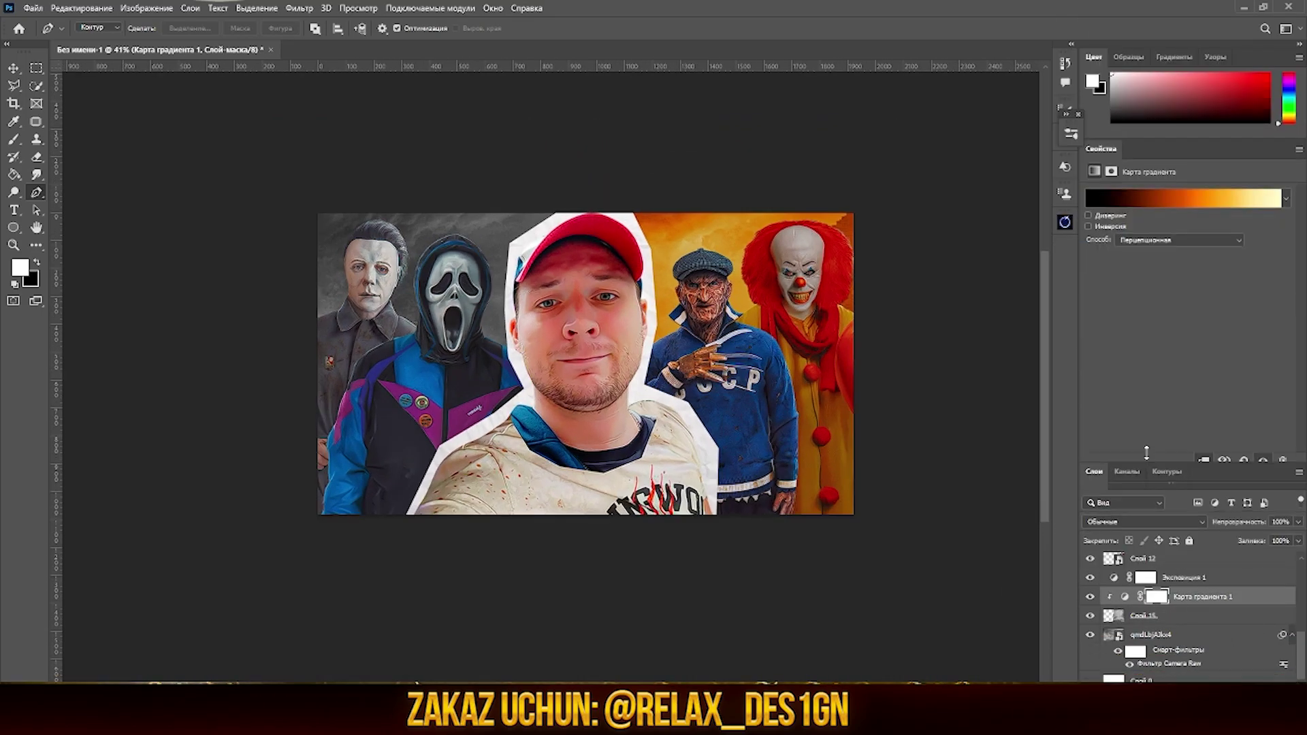
left_click_drag(1182, 597, 1182, 572)
left_click(1184, 596)
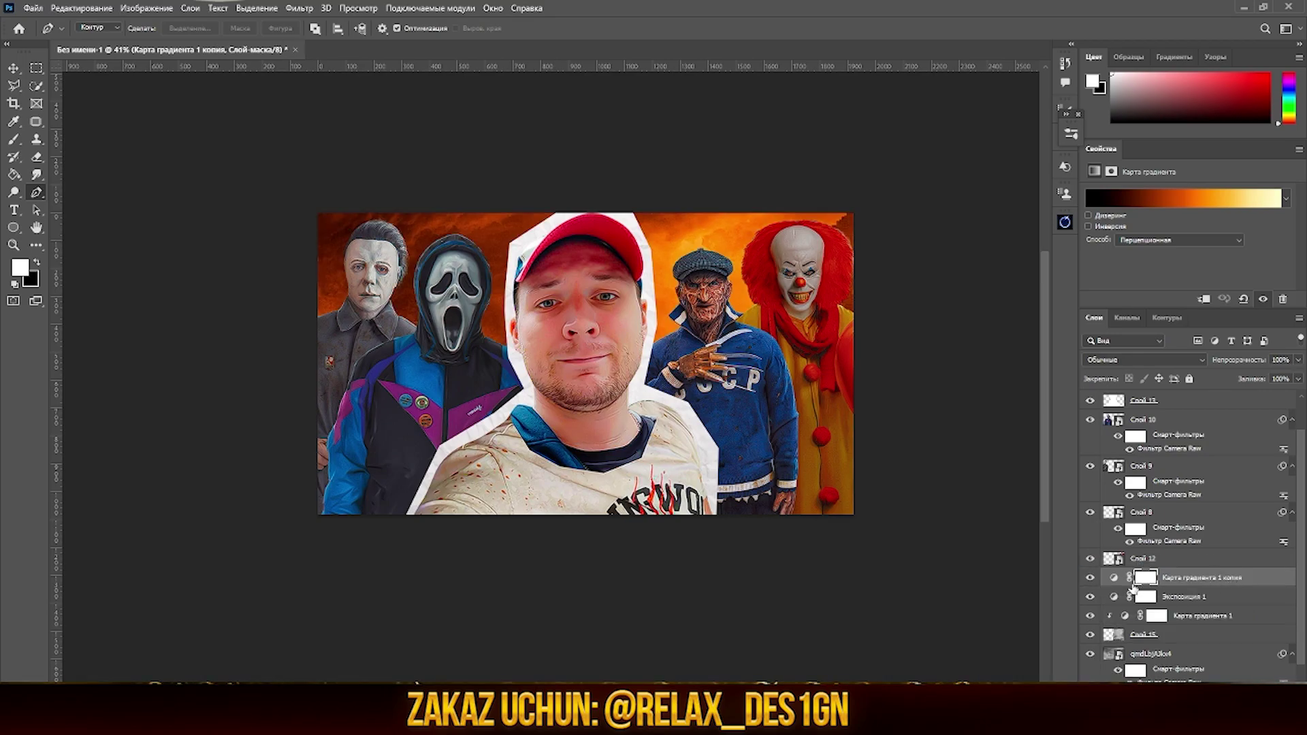
left_click(1143, 359)
key("Escape")
key("g")
key("x")
key("ctrl+shift+alt+n")
key("alt+BackSpace")
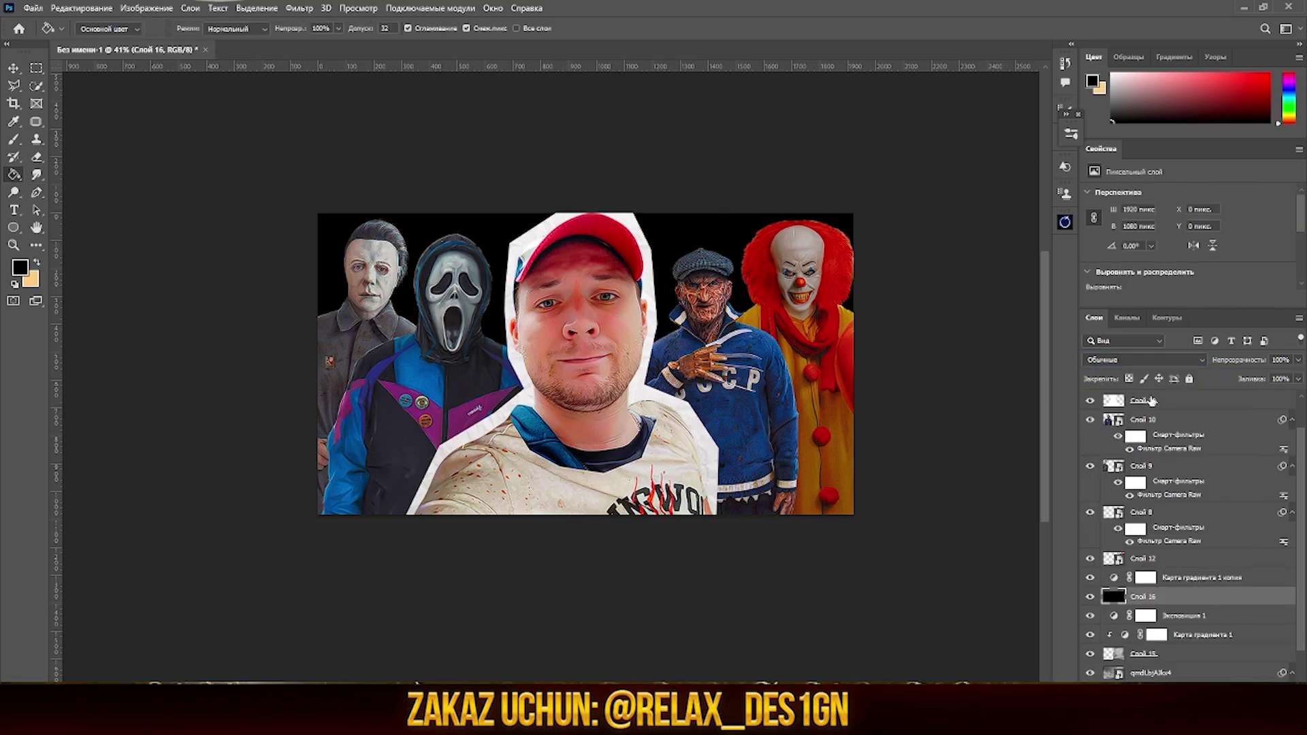
key("ctrl+shift+alt+n")
Clip the layers, set the black layer to Screen, and brush a warm glow near Freddy.
right_click(1183, 590)
left_click(1123, 262)
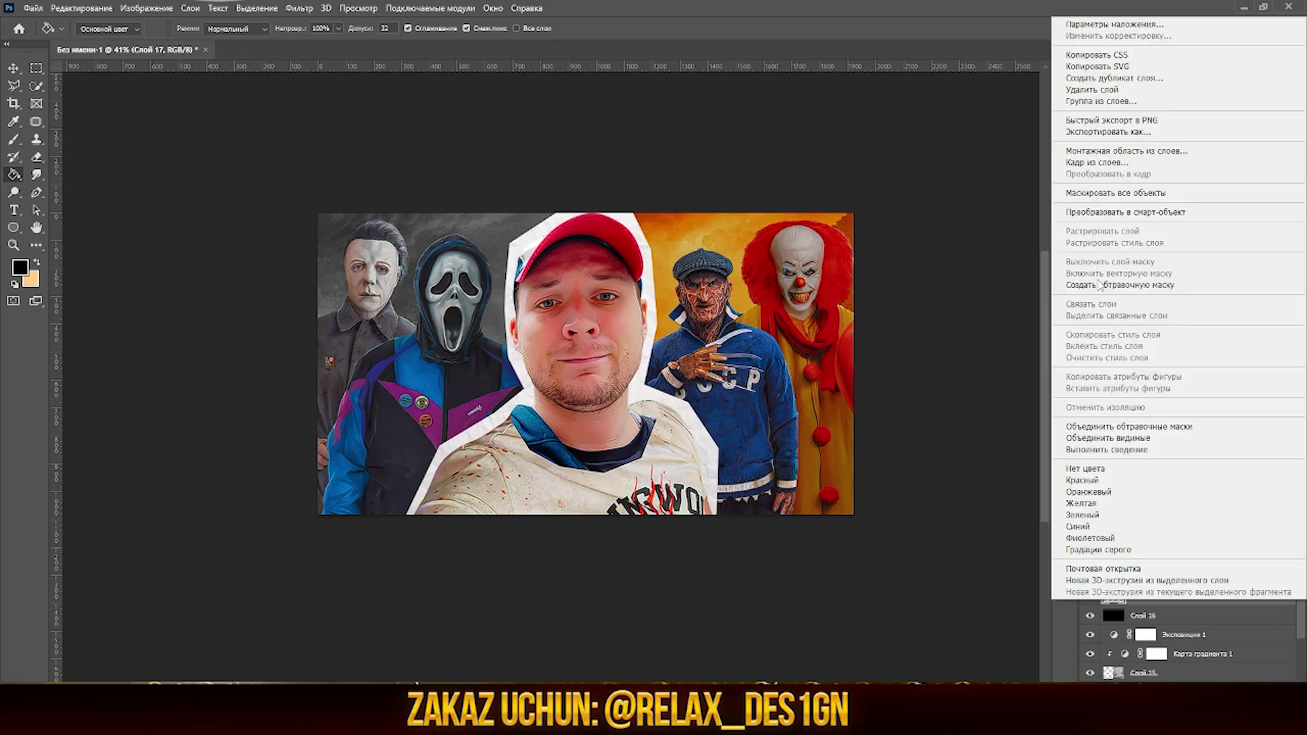
left_click(1179, 555)
key("b")
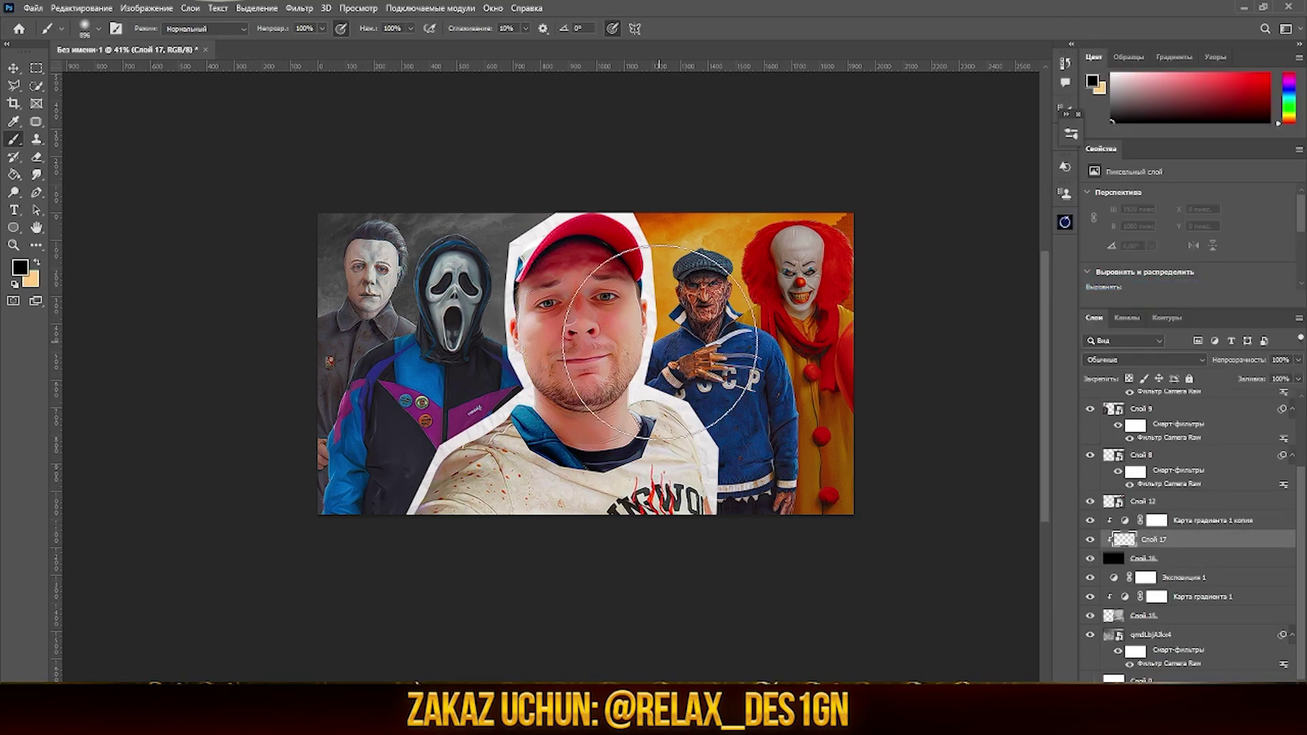
left_click(700, 332)
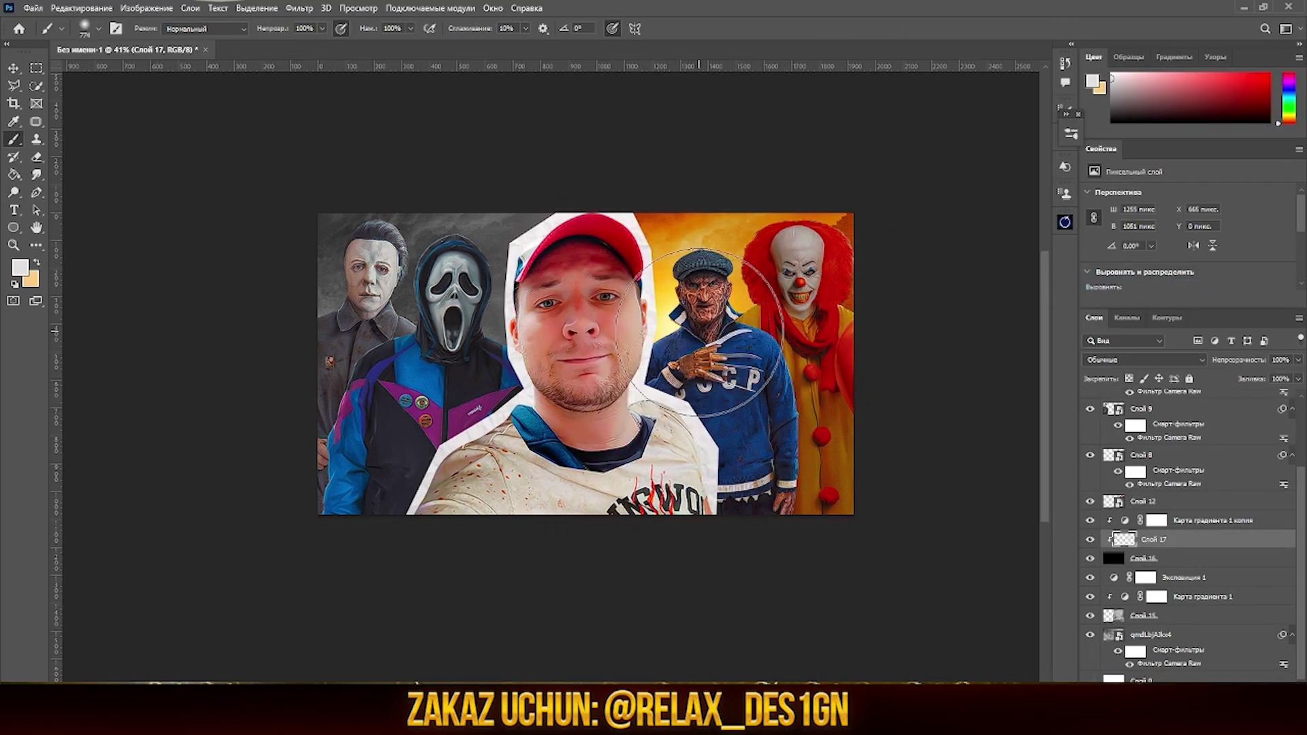
scroll(820, 446, "up", 2)
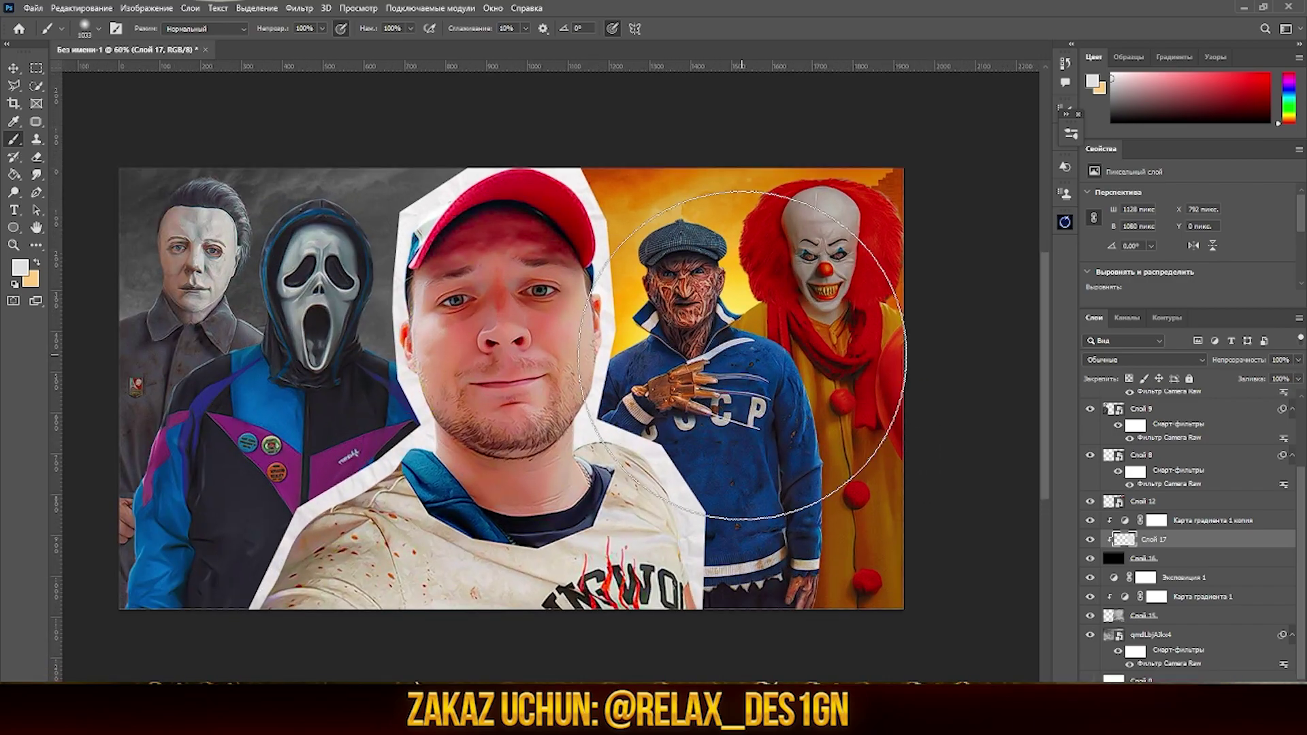
scroll(530, 433, "down", 1)
Add a black-to-green Gradient Map adjustment above the background.
left_click(1150, 635)
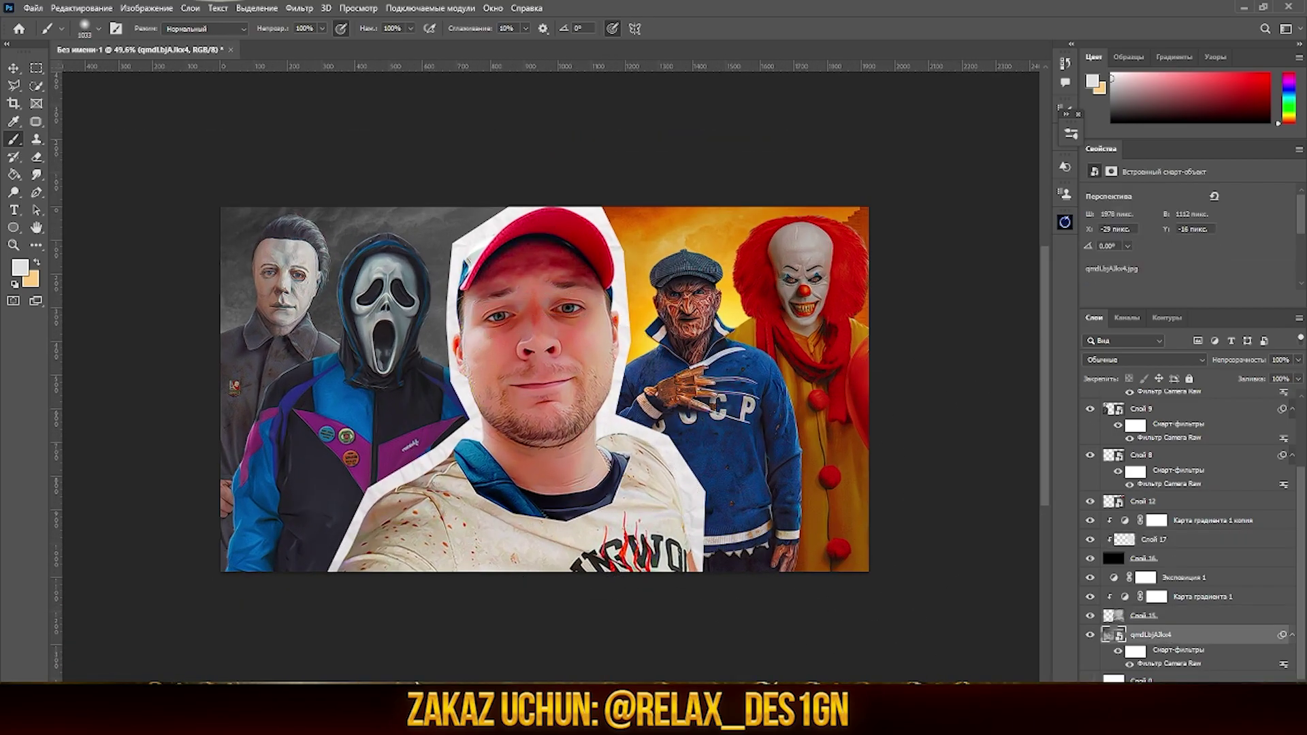
left_click(1205, 681)
left_click(1182, 198)
left_click(689, 329)
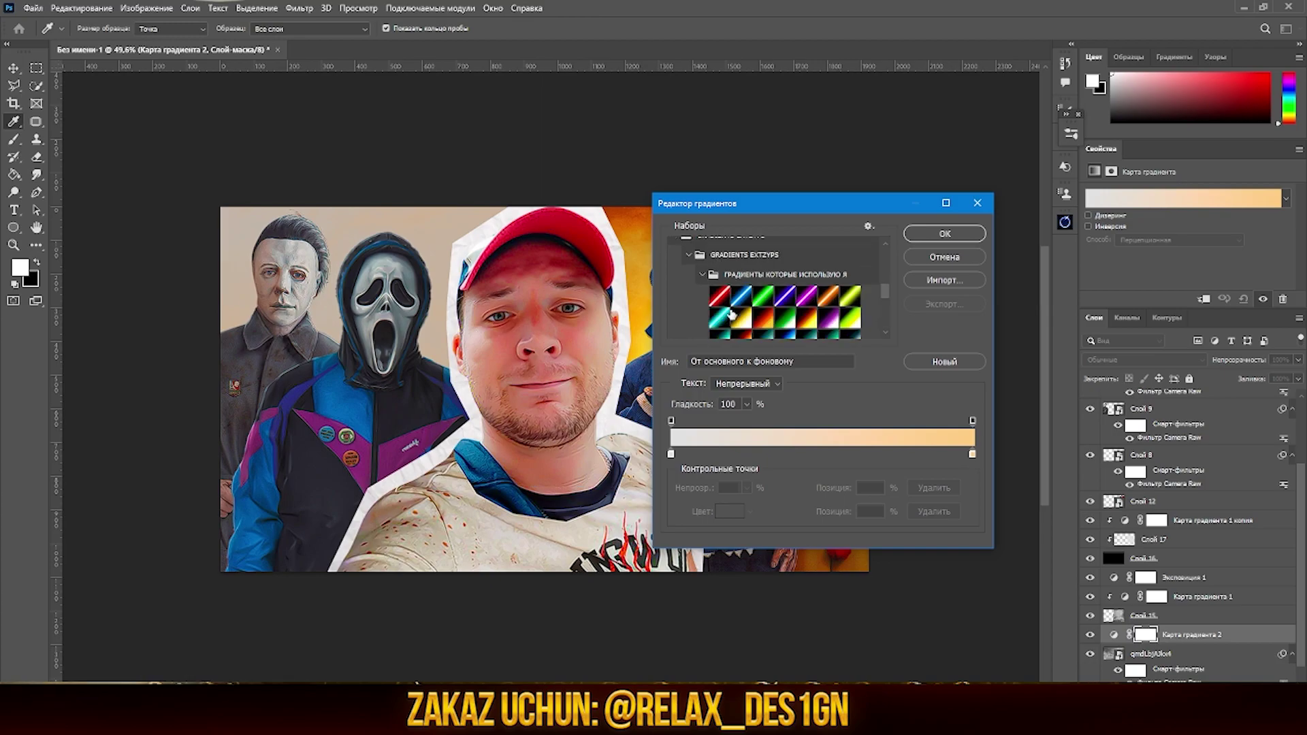
left_click(788, 290)
left_click_drag(748, 203, 844, 203)
left_click(1040, 233)
scroll(564, 333, "up", 2)
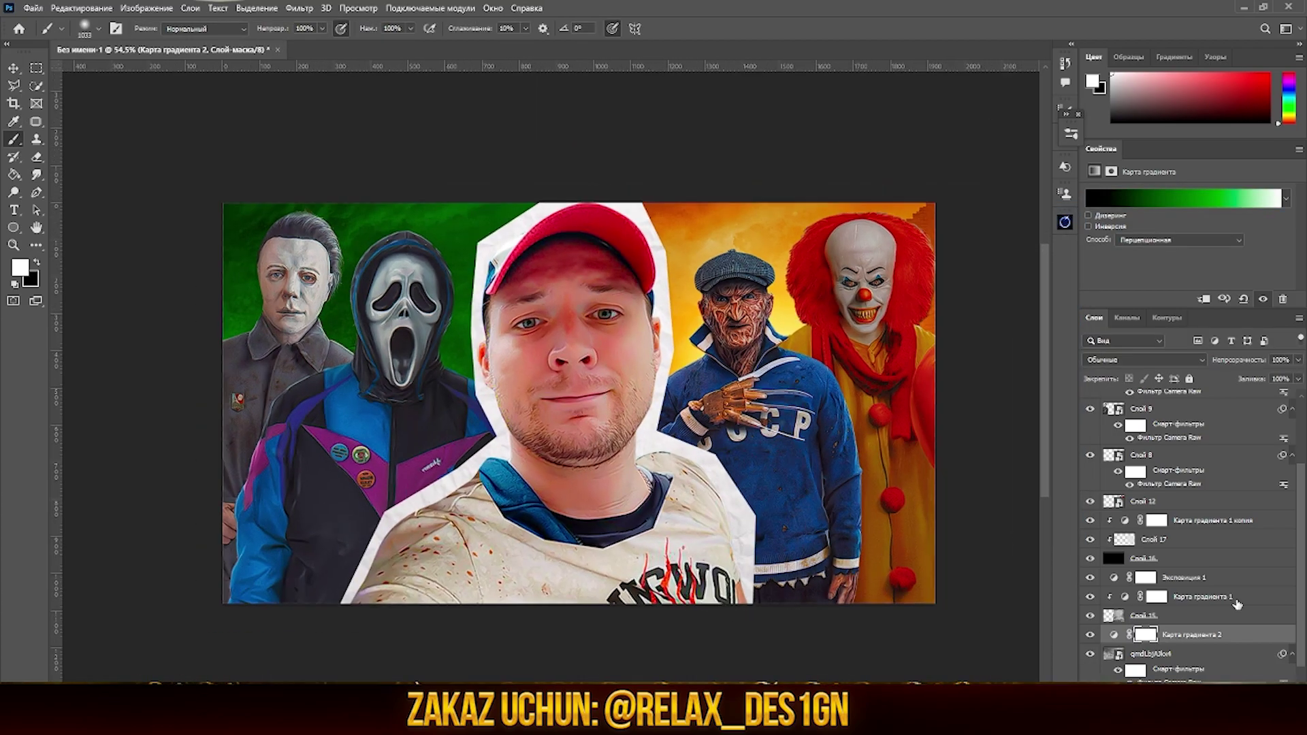
Copy the gradient map and add a black-filled layer clipped to the one below.
left_click_drag(1199, 569, 1199, 572)
key("ctrl+shift+alt+n")
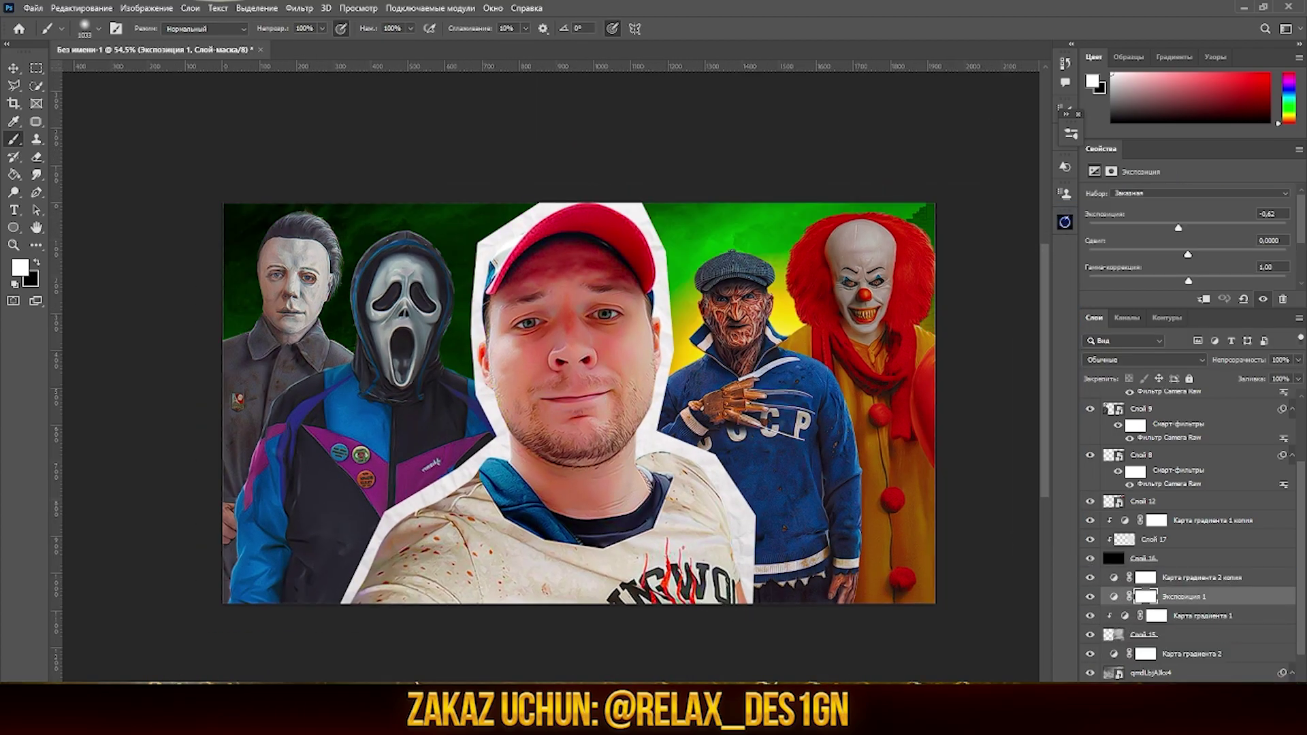
key("g")
key("alt+BackSpace")
key("ctrl+alt+g")
right_click(1195, 596)
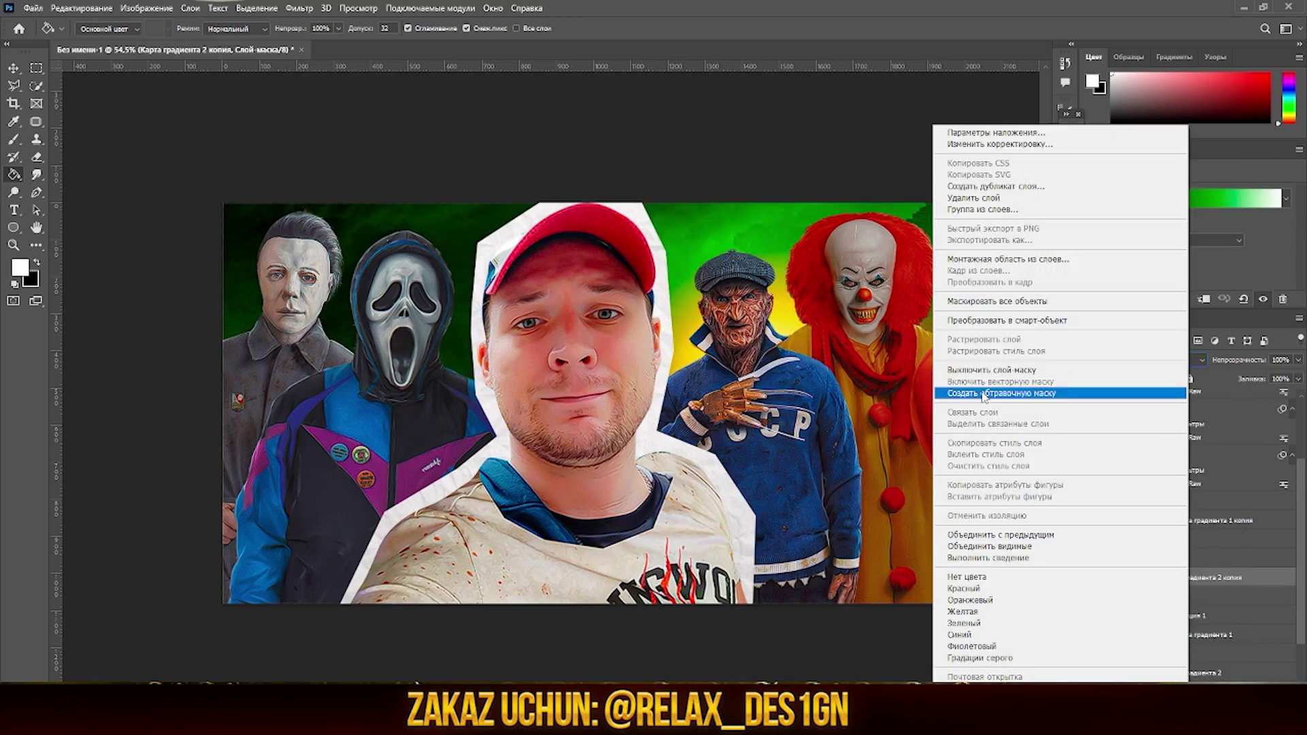
left_click(1133, 388)
Add a new layer for brushing the green glow, shrink the brush, and move a layer higher.
key("ctrl+shift+alt+n")
key("b")
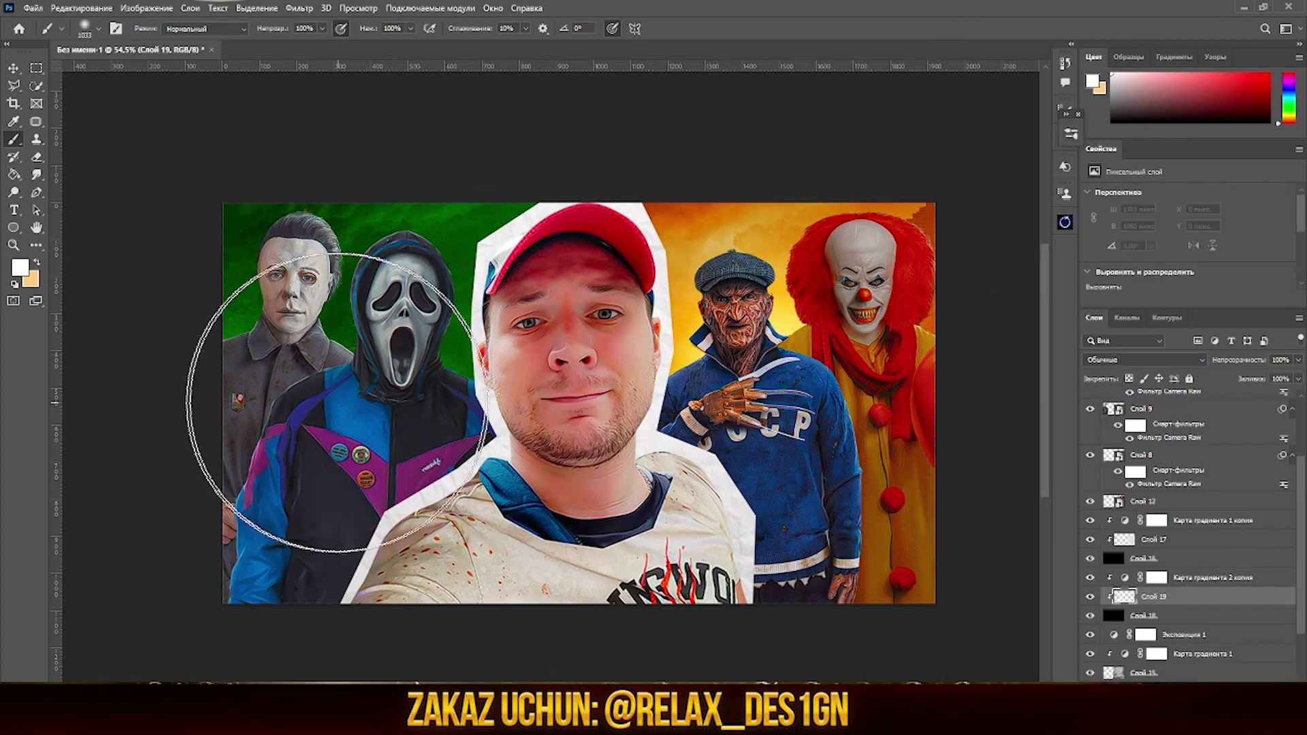
left_click_drag(426, 418, 410, 422)
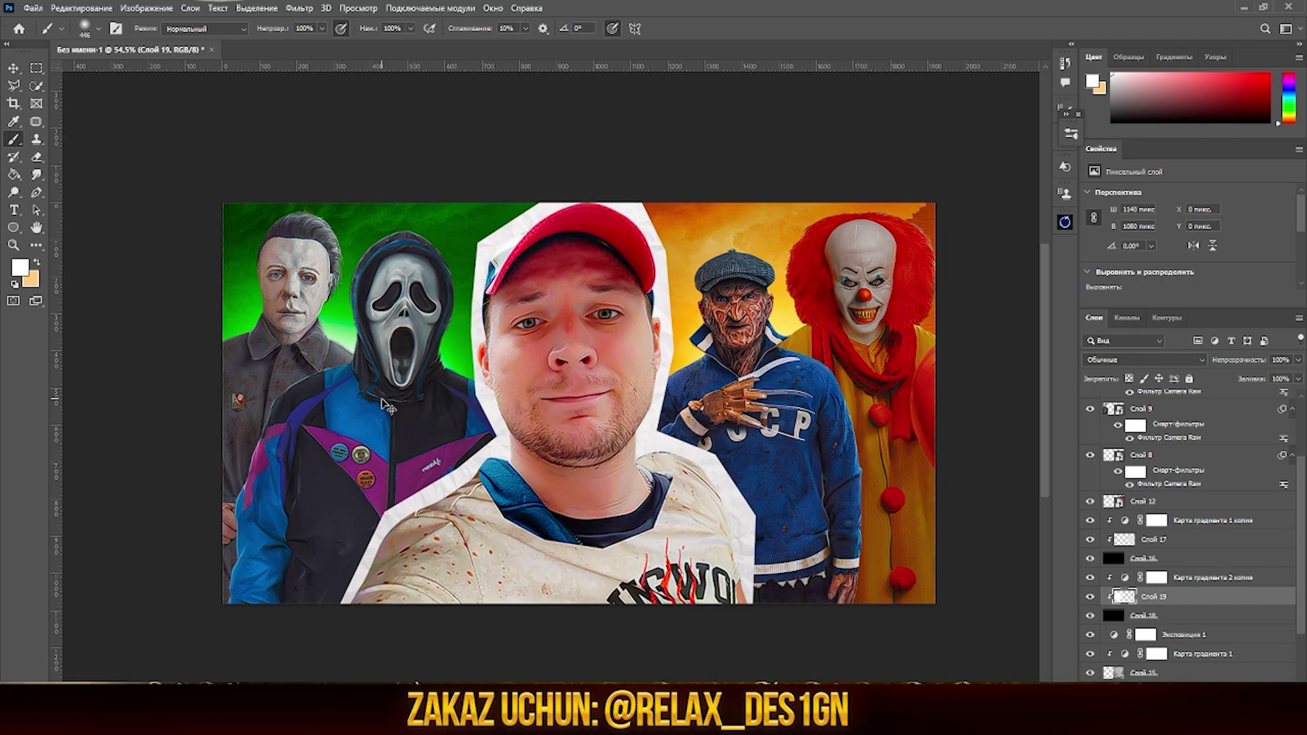
scroll(388, 406, "down", 3)
scroll(388, 407, "up", 2)
left_click_drag(1198, 577, 1196, 429)
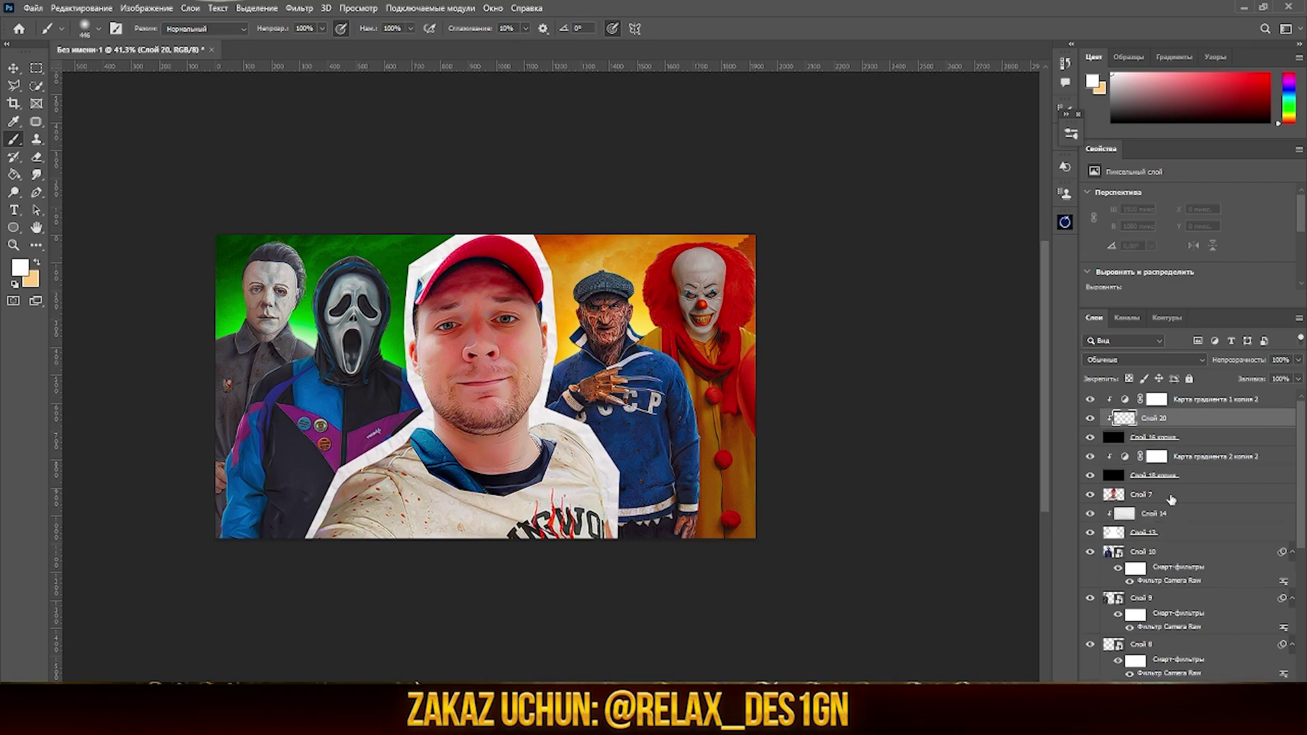
Browse the layers, selecting Слой 10, Слой 8, Слой 20, then Слой 12.
left_click(1150, 532)
scroll(1102, 559, "down", 1)
left_click(1116, 574)
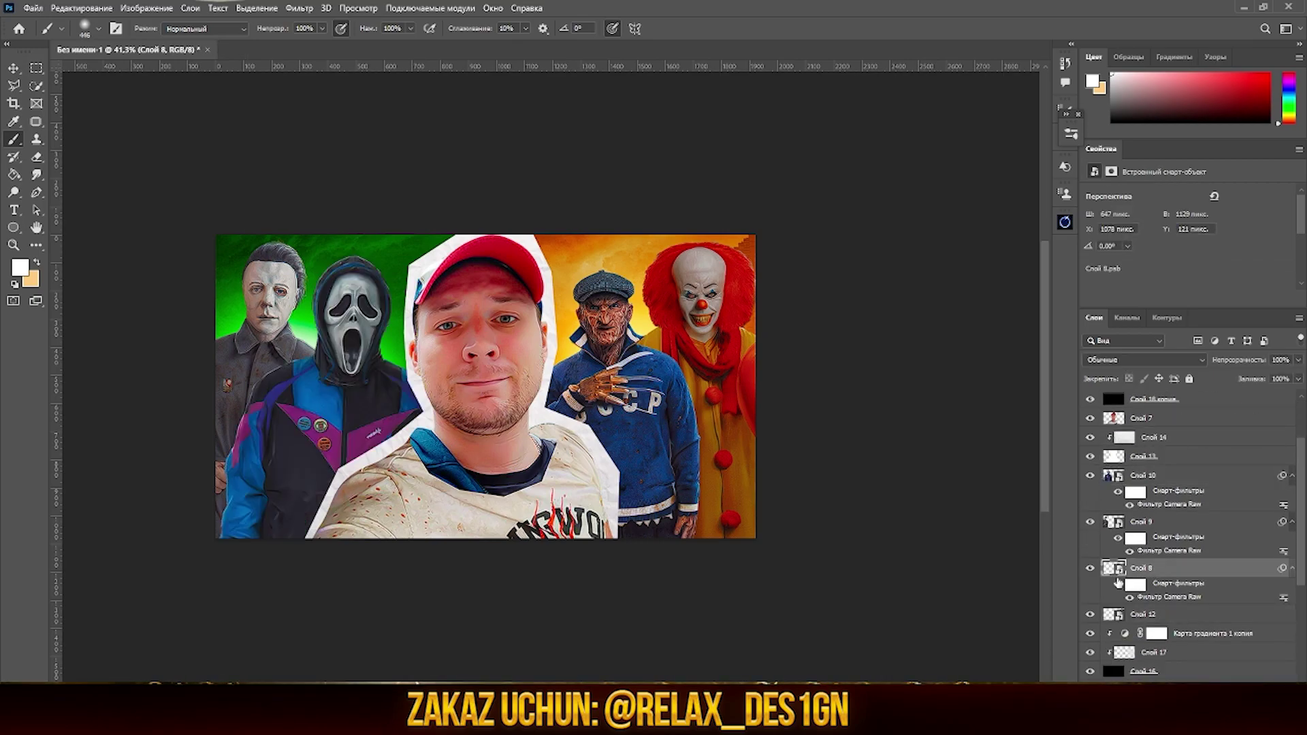
scroll(1103, 517, "up", 4)
left_click(1116, 417)
scroll(726, 302, "up", 3)
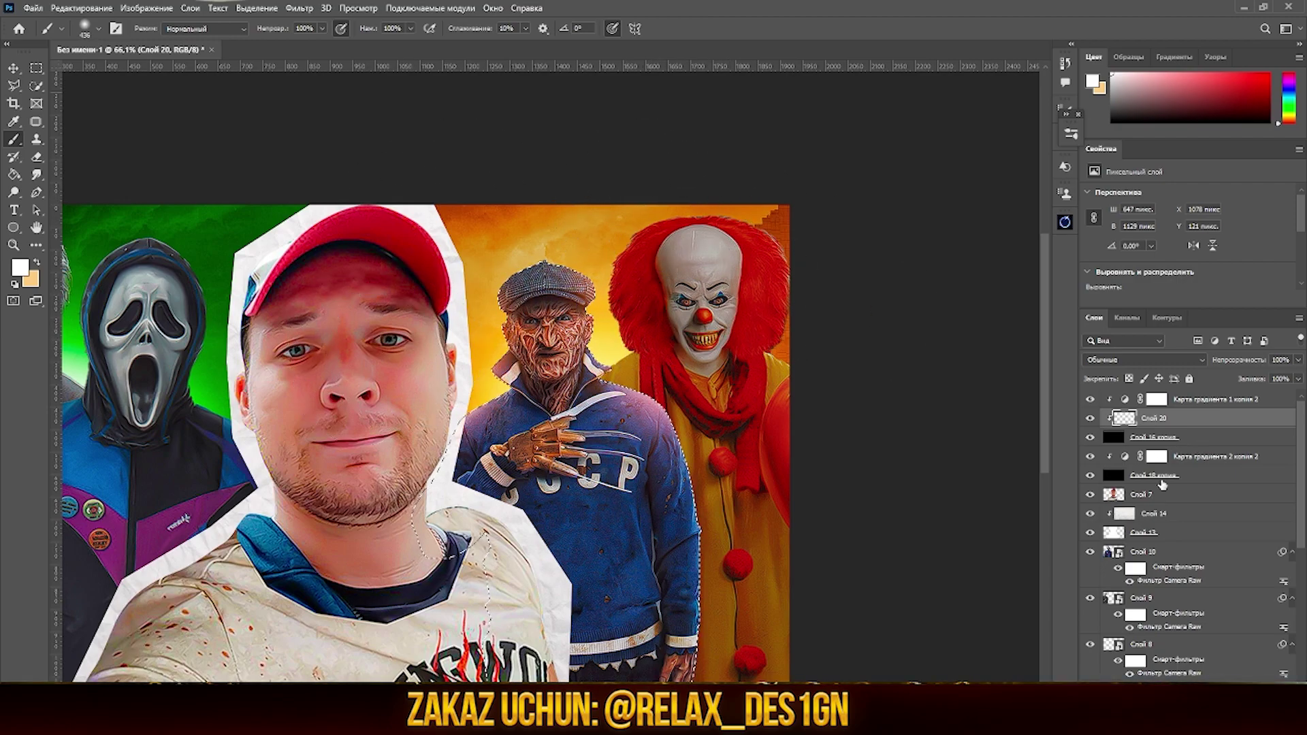
scroll(1164, 585, "down", 1)
left_click(1153, 652)
Create clipped layer Слой 21, move it below Слой 20, and enlarge the eraser.
key("ctrl+shift+alt+n")
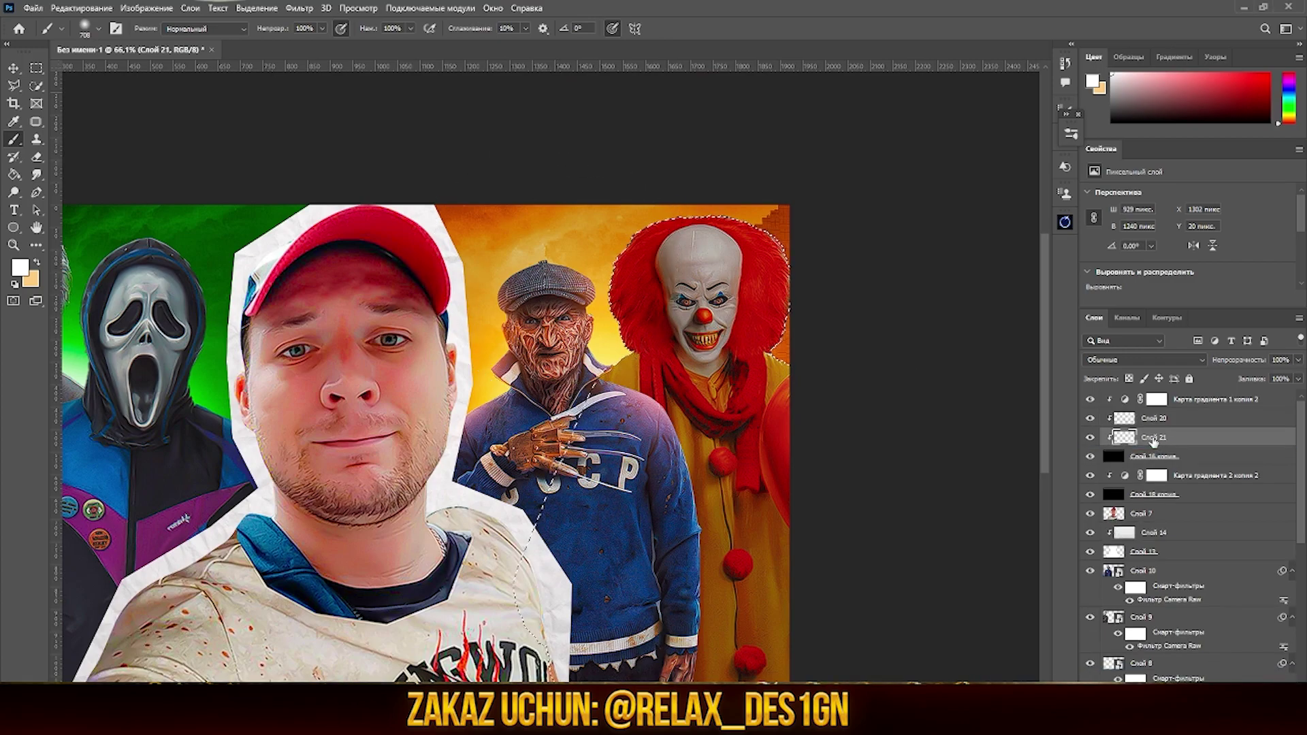
key("ctrl+bracketleft")
scroll(704, 187, "up", 1)
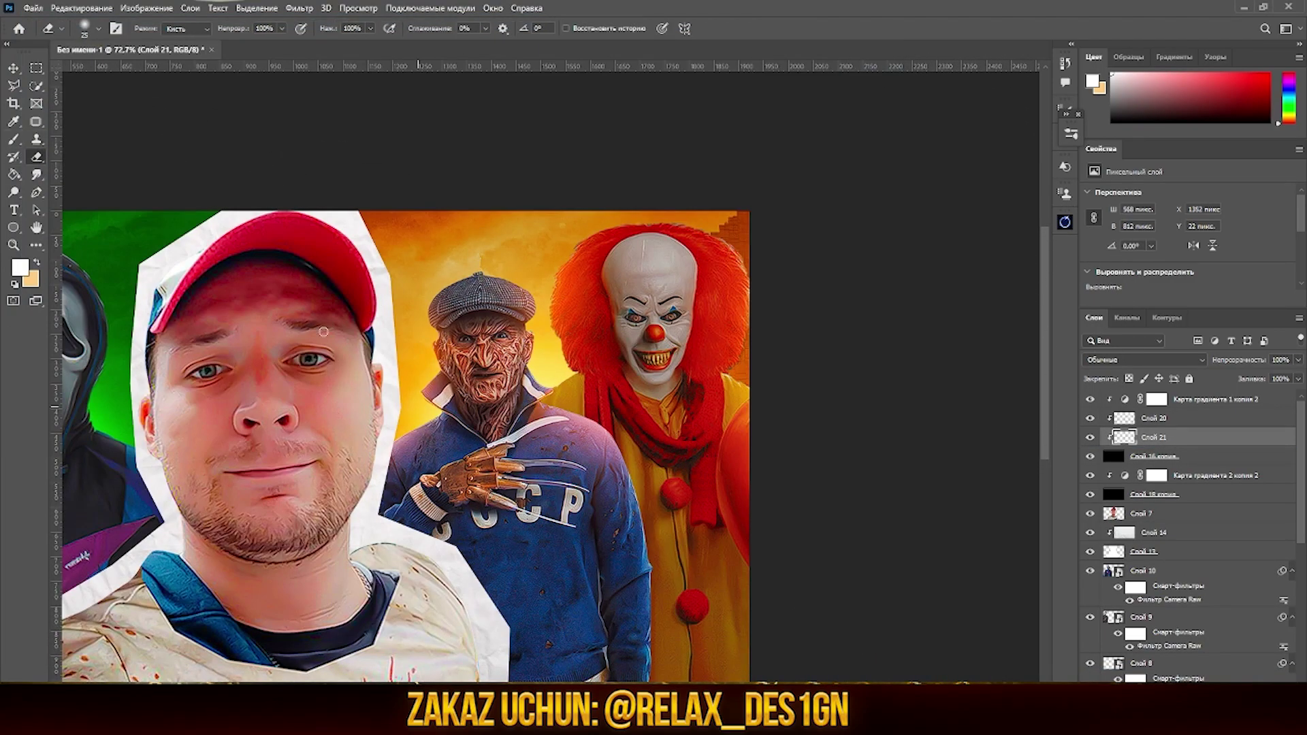
left_click_drag(324, 331, 509, 460)
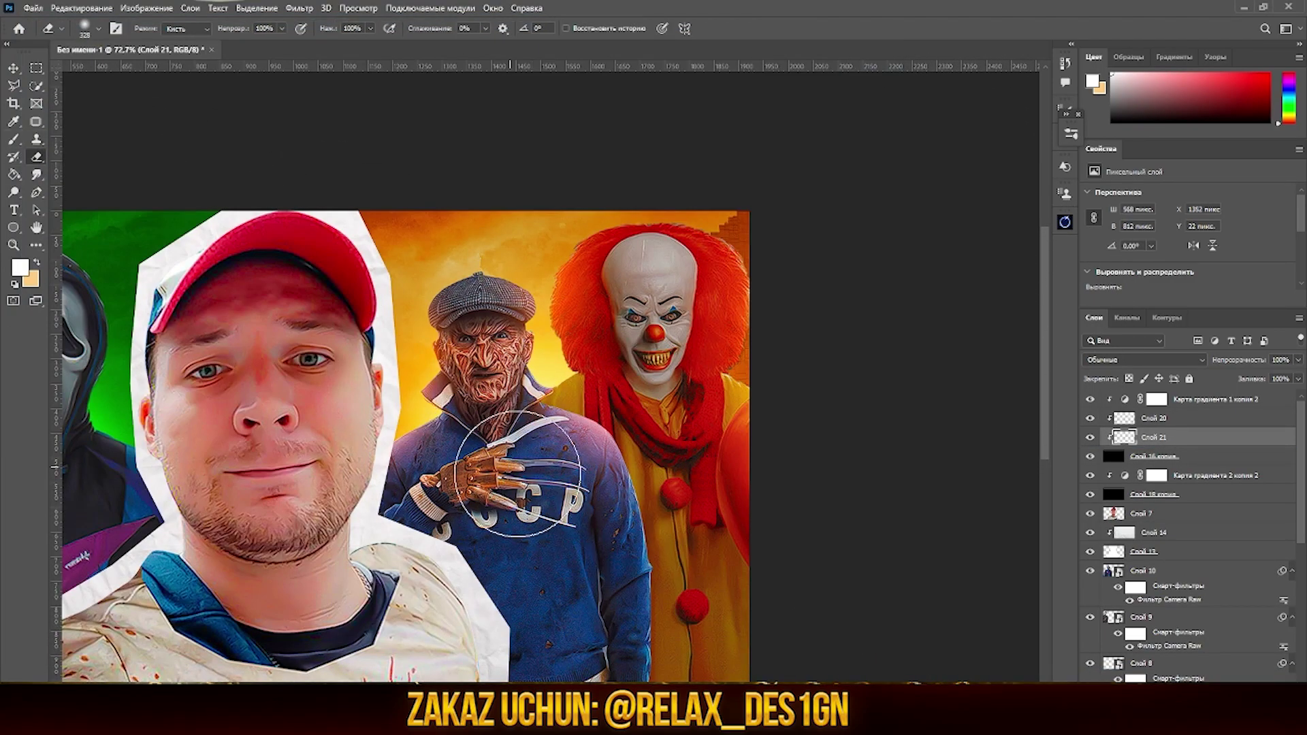
Paint colour over Ghostface on clipped layer Слой 22 above Слой 10 and shift its hue.
scroll(517, 473, "down", 3)
left_click(1150, 570)
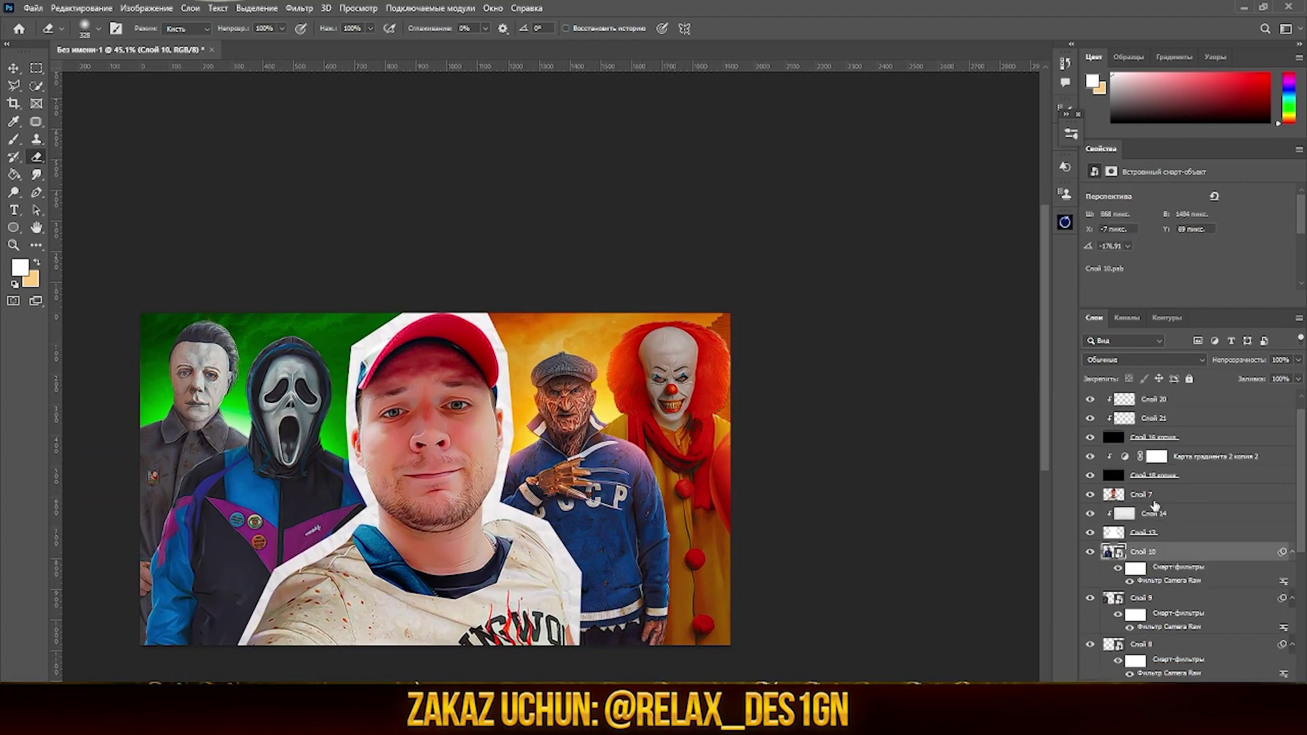
key("ctrl+shift+alt+n")
right_click(1150, 551)
left_click(953, 395)
scroll(316, 413, "up", 1)
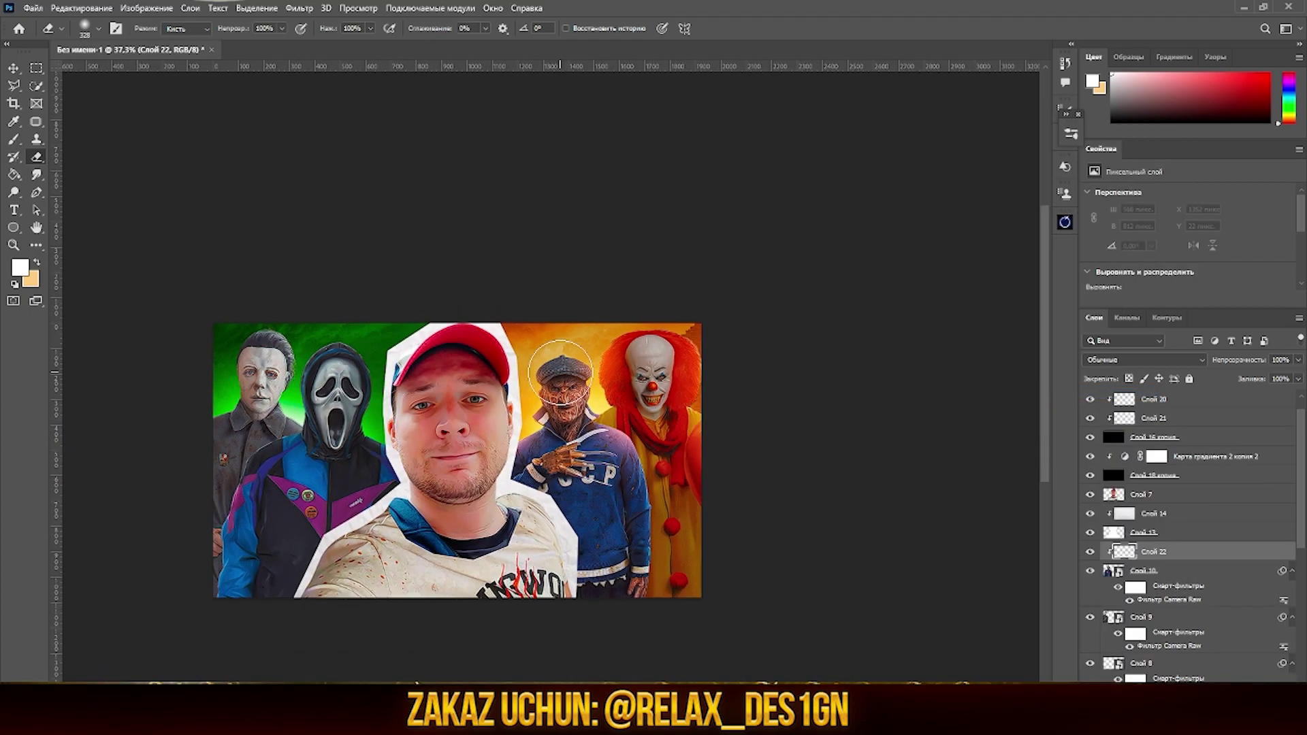
key("b")
left_click(317, 413)
key("ctrl+u")
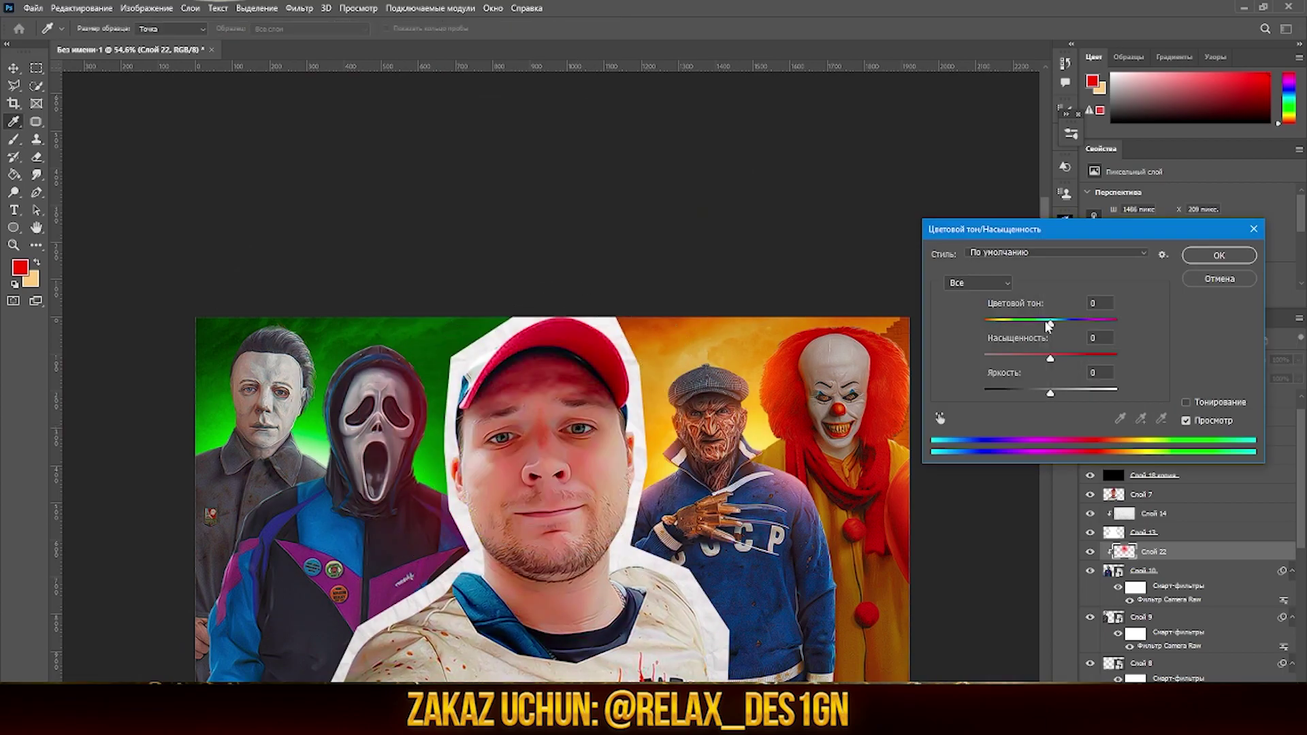
left_click_drag(1050, 324, 1118, 319)
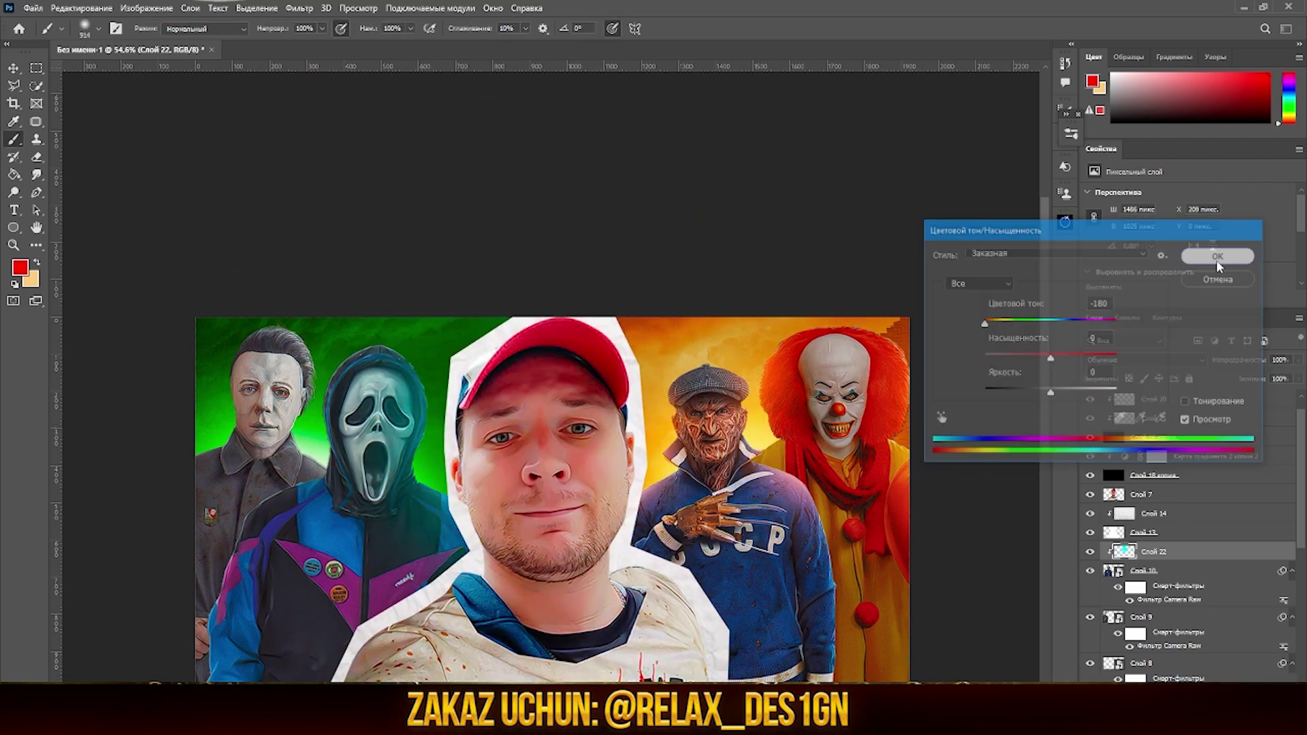
key("Return")
Paint Ghostface on clipped layer Слой 23 and shift its hue +115 to cyan.
key("ctrl+shift+alt+n")
right_click(1150, 551)
left_click(952, 395)
left_click(317, 408)
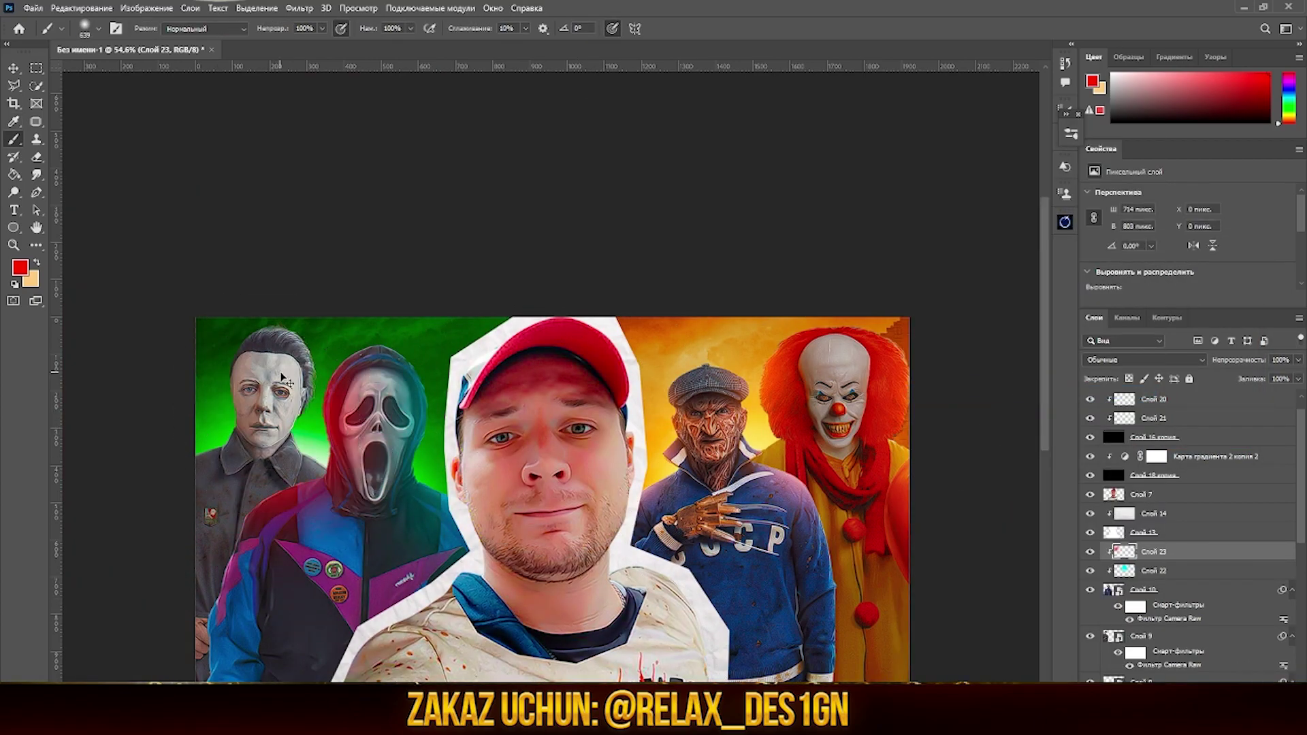
key("ctrl+u")
left_click_drag(1066, 322, 951, 346)
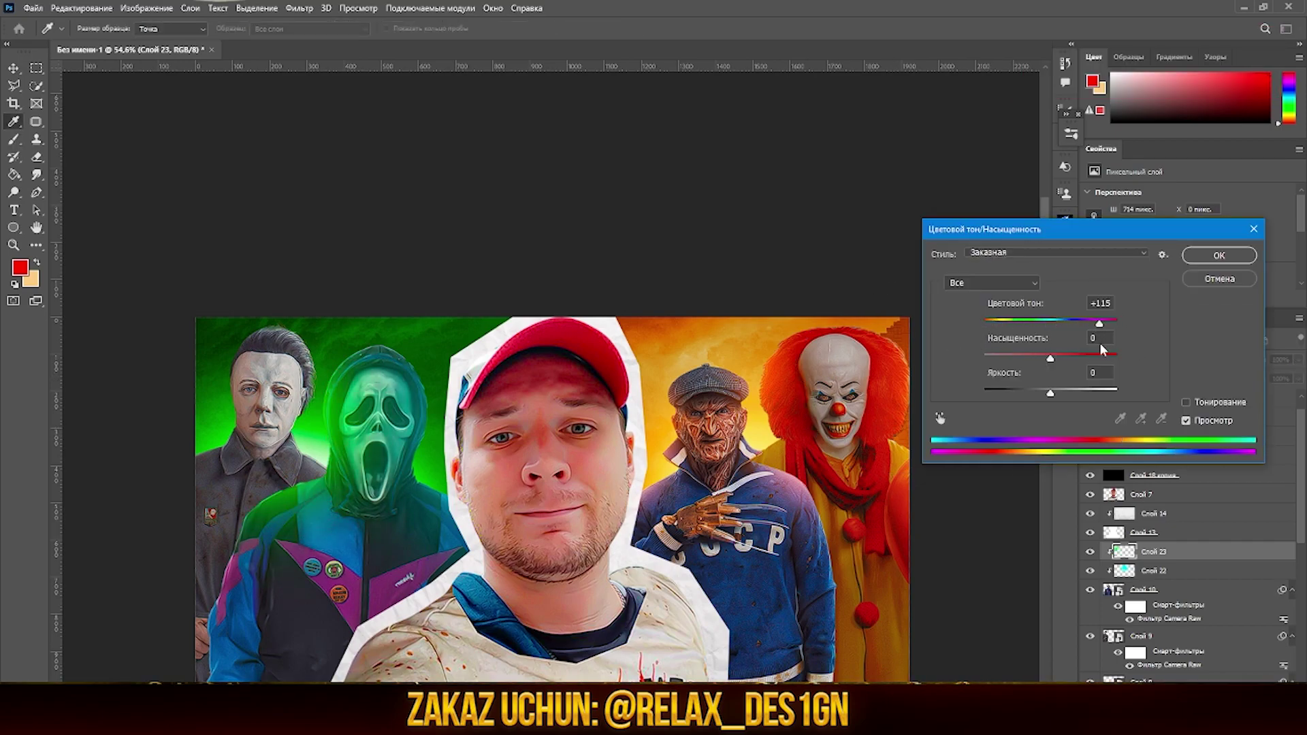
key("Return")
key("b")
scroll(293, 435, "up", 5, "alt")
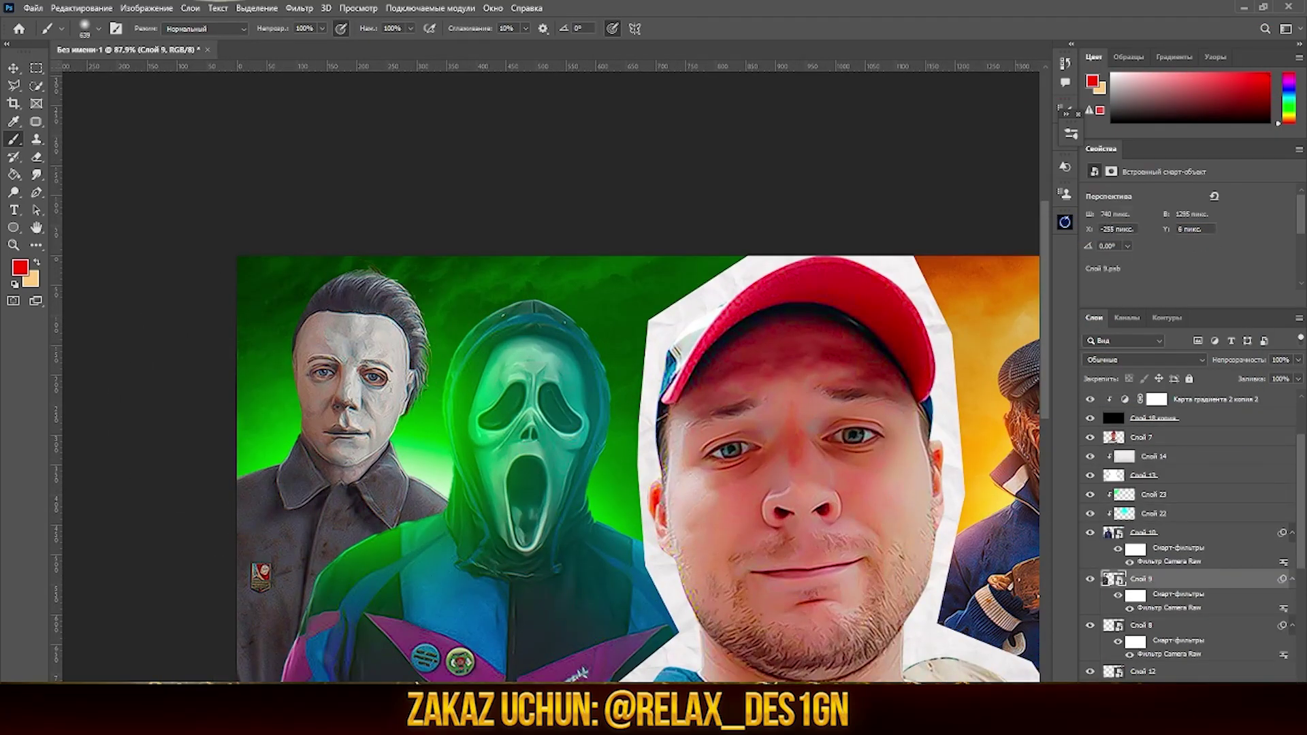
Clip a new layer to Слой 9 and tint the far-left villain's face pale cyan.
right_click(1156, 578)
left_click(980, 388)
left_click(354, 360)
key("ctrl+u")
left_click_drag(1044, 324, 963, 328)
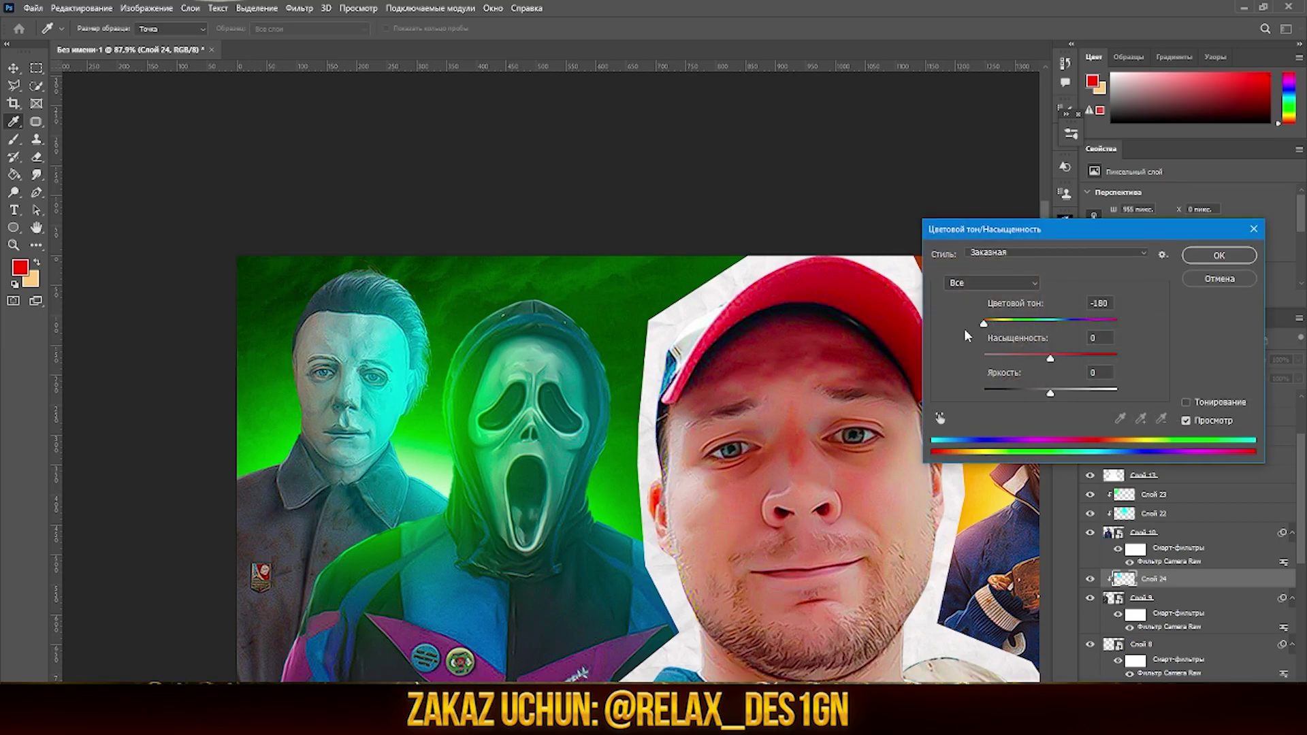
left_click(1218, 256)
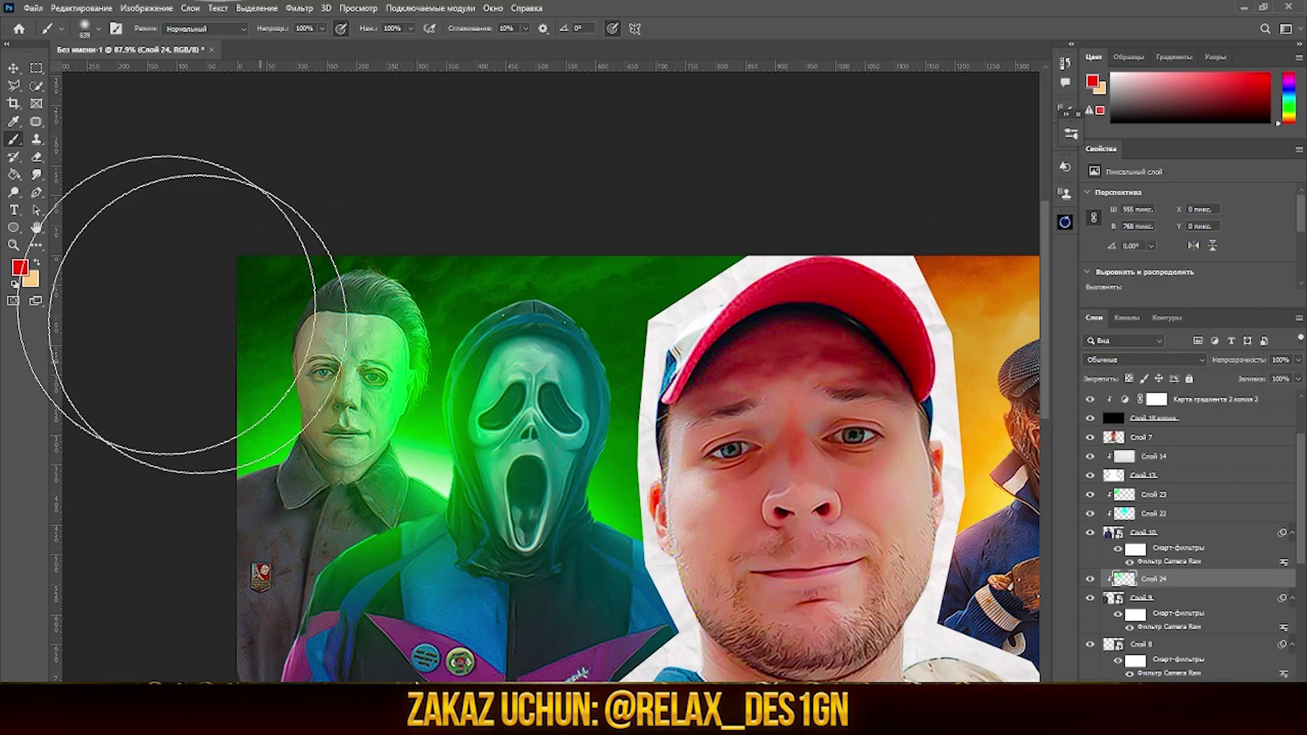
key("e")
scroll(272, 476, "down", 2, "alt")
scroll(338, 520, "up", 2, "alt")
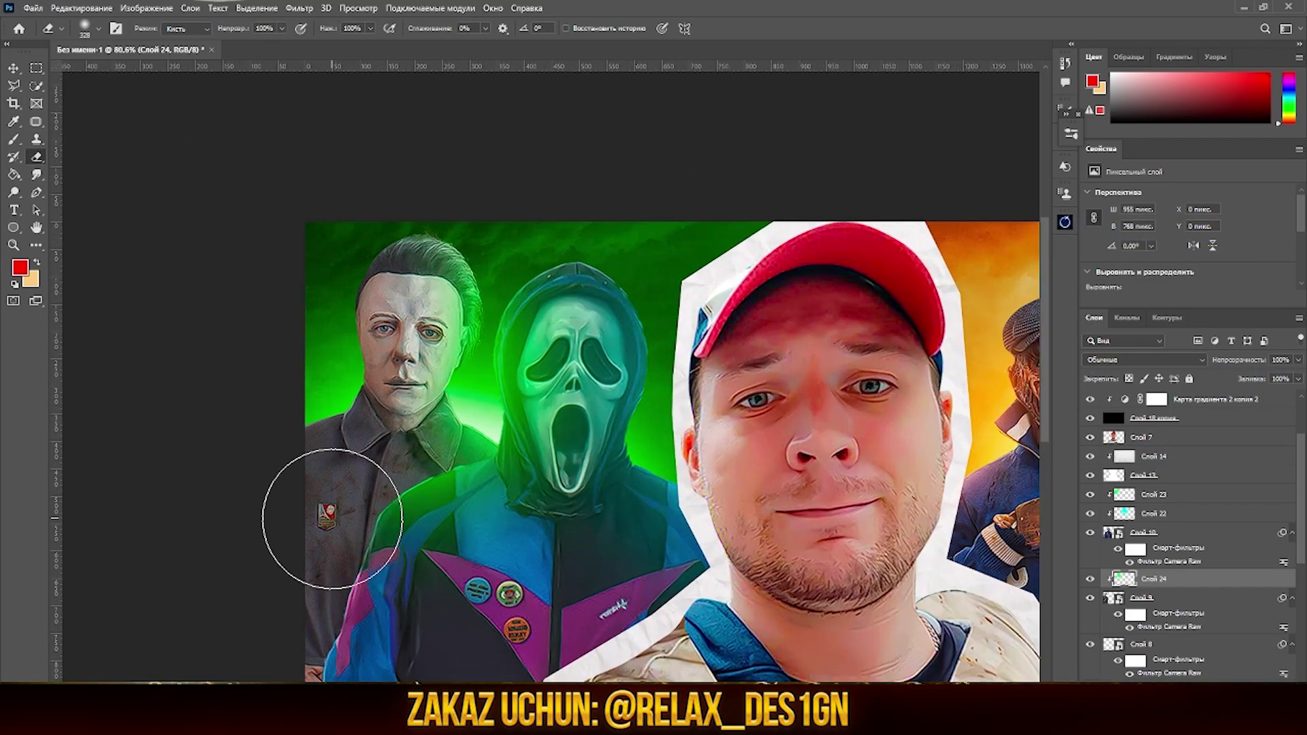
Paint a darker reddish tint over the far-left villain's jacket on another new layer.
key("ctrl+shift+alt+n")
key("b")
left_click_drag(381, 442, 467, 569)
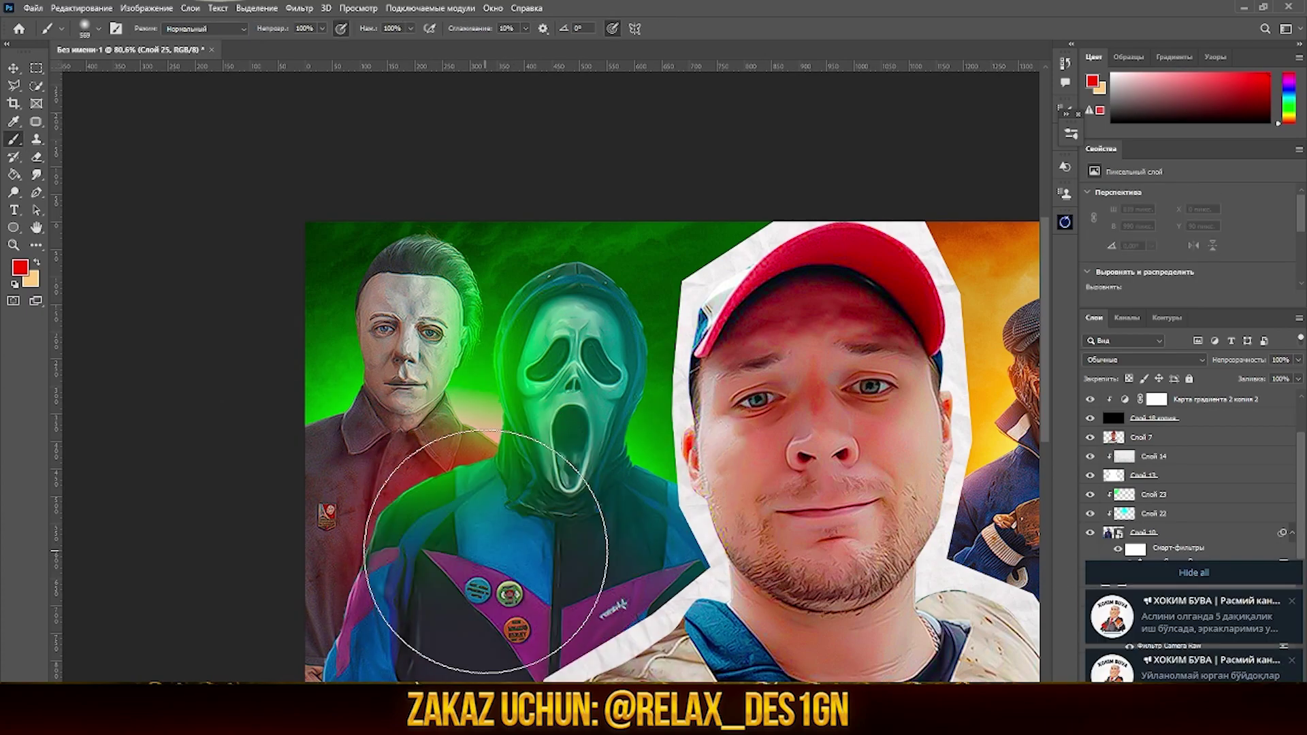
key("ctrl+u")
left_click_drag(1050, 393, 1039, 393)
left_click_drag(1050, 321, 1068, 321)
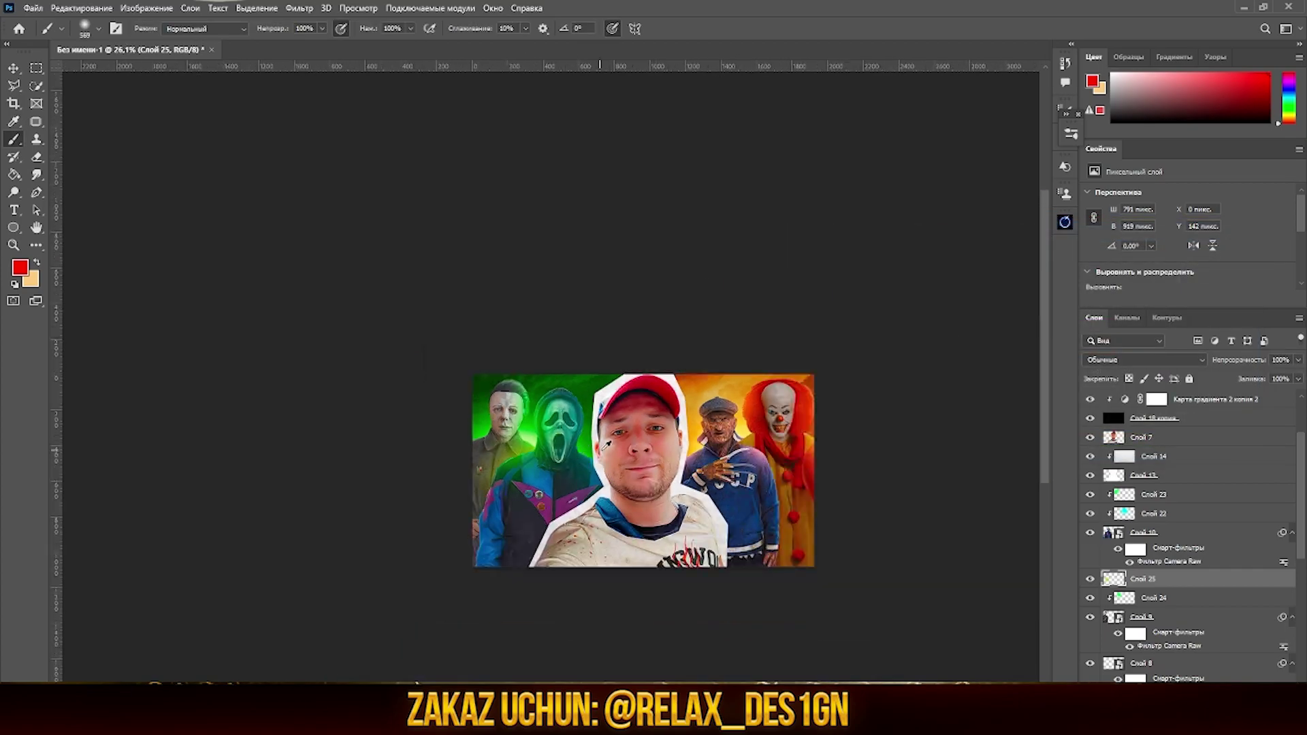
key("Return")
scroll(472, 413, "down", 5, "alt")
key("b")
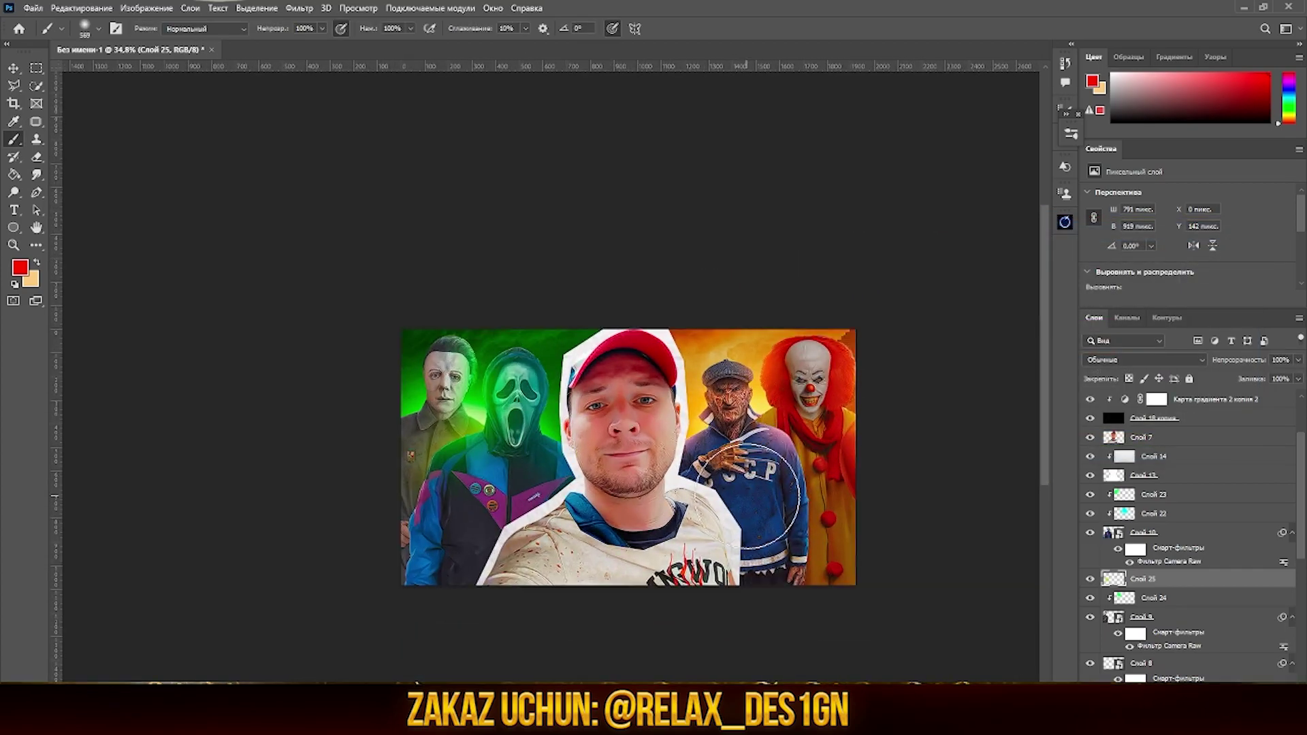
scroll(648, 449, "up", 3, "alt")
scroll(1133, 554, "down", 3)
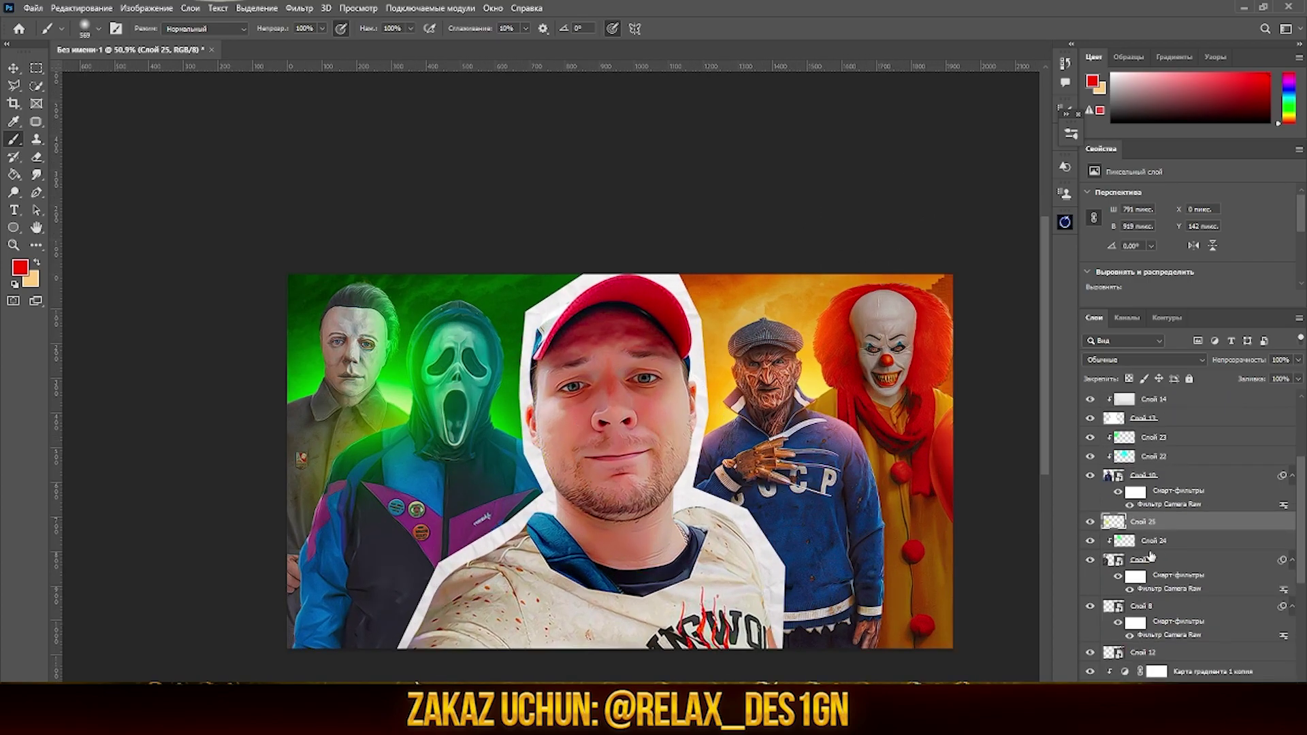
scroll(1132, 553, "up", 3)
scroll(1132, 554, "up", 4)
Copy the right half of Слой 14 to a new layer and paint a red band along the man's border.
left_click(1153, 532)
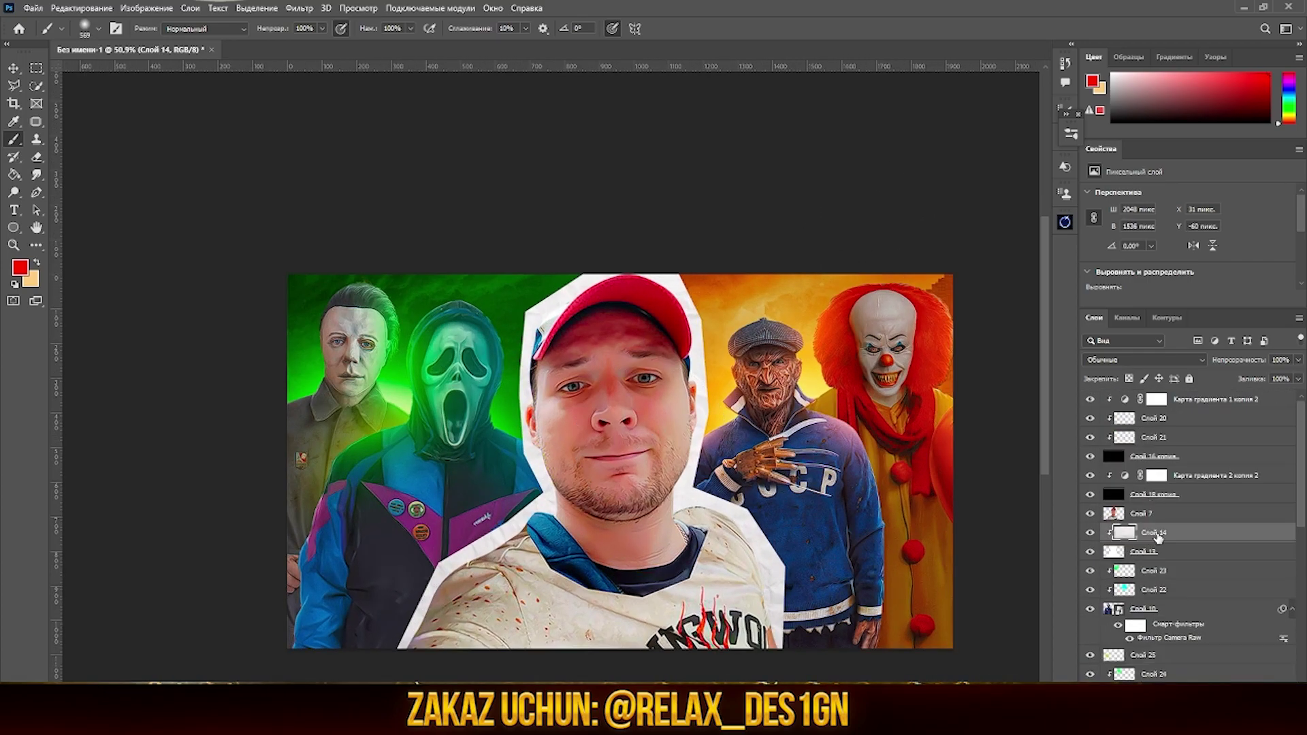
left_click(31, 68)
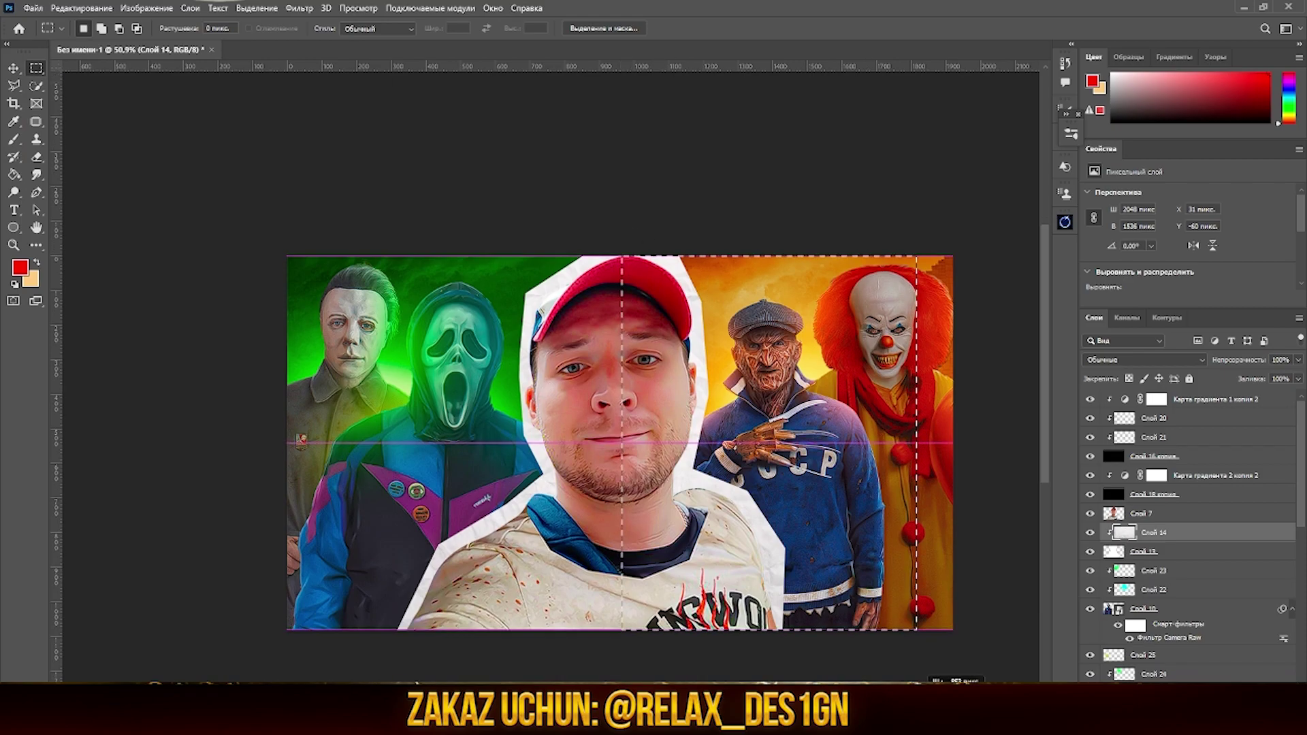
left_click_drag(621, 274, 916, 650)
key("ctrl+j")
key("ctrl+u")
key("Escape")
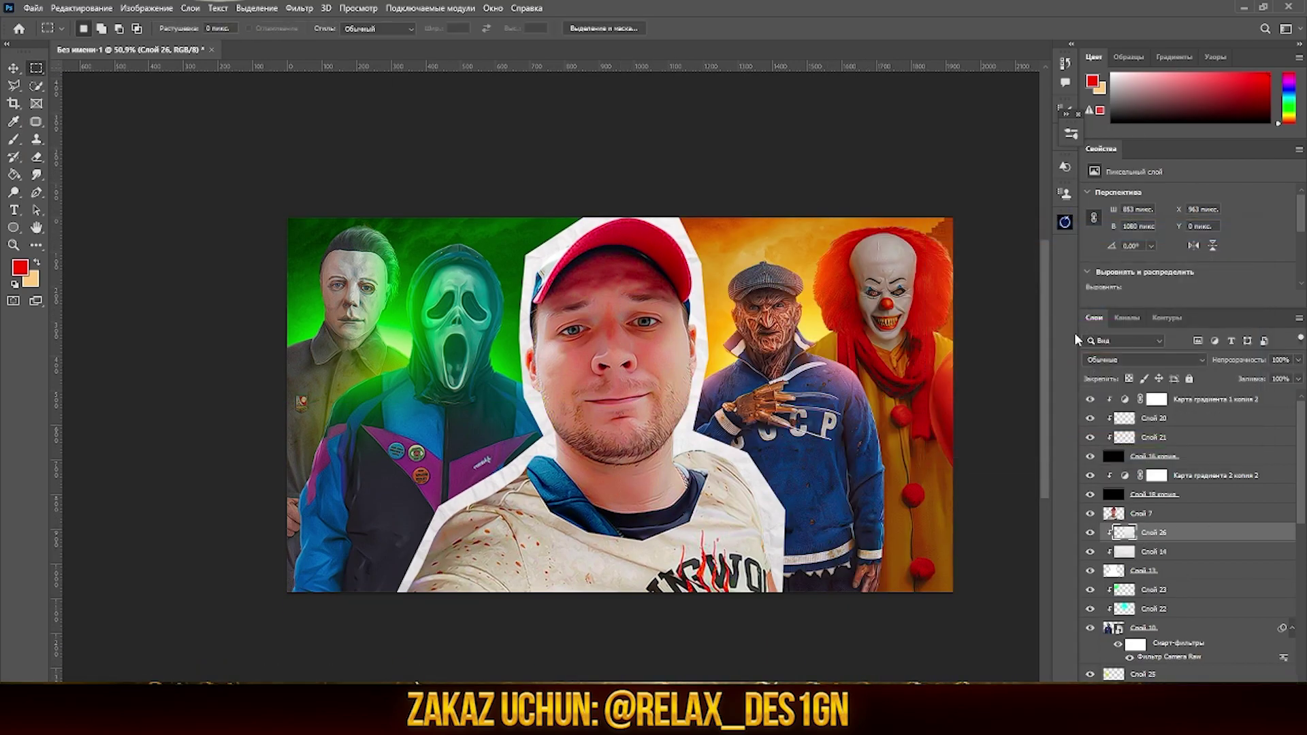
key("ctrl+j")
left_click_drag(720, 415, 667, 227)
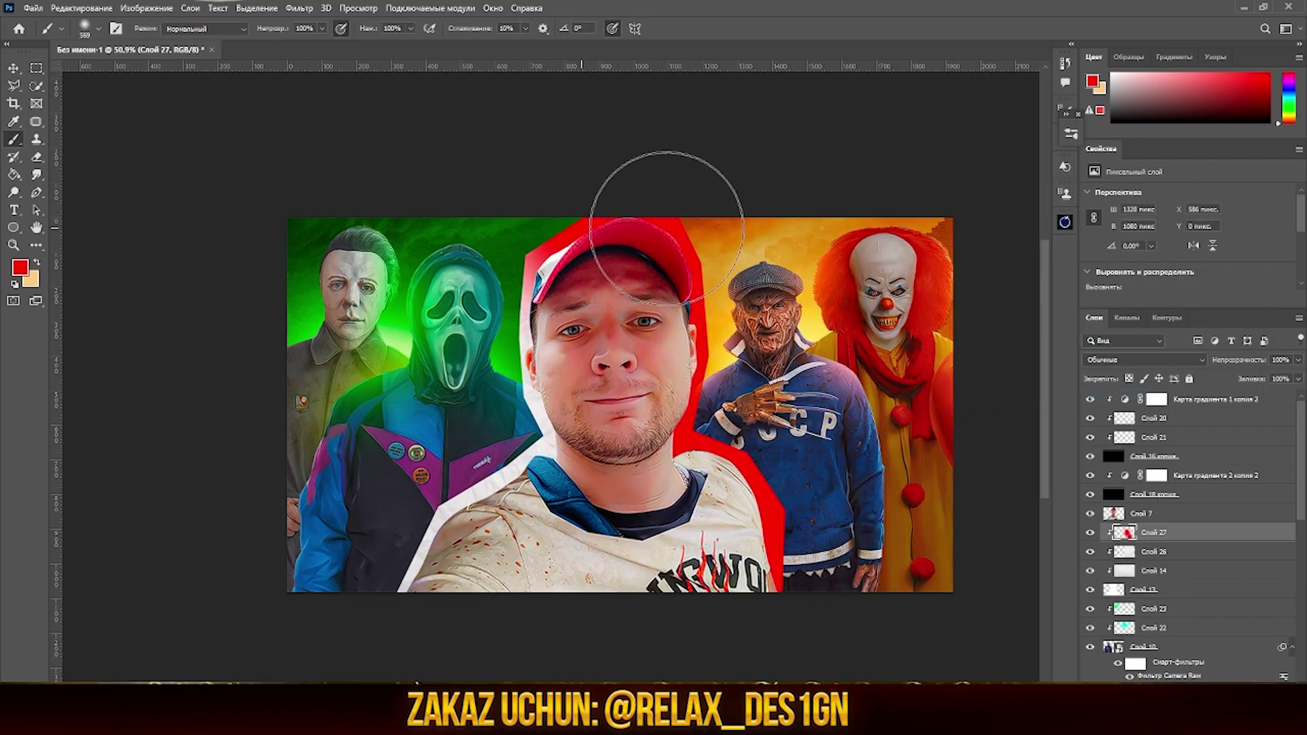
key("ctrl+z")
key("ctrl+shift+z")
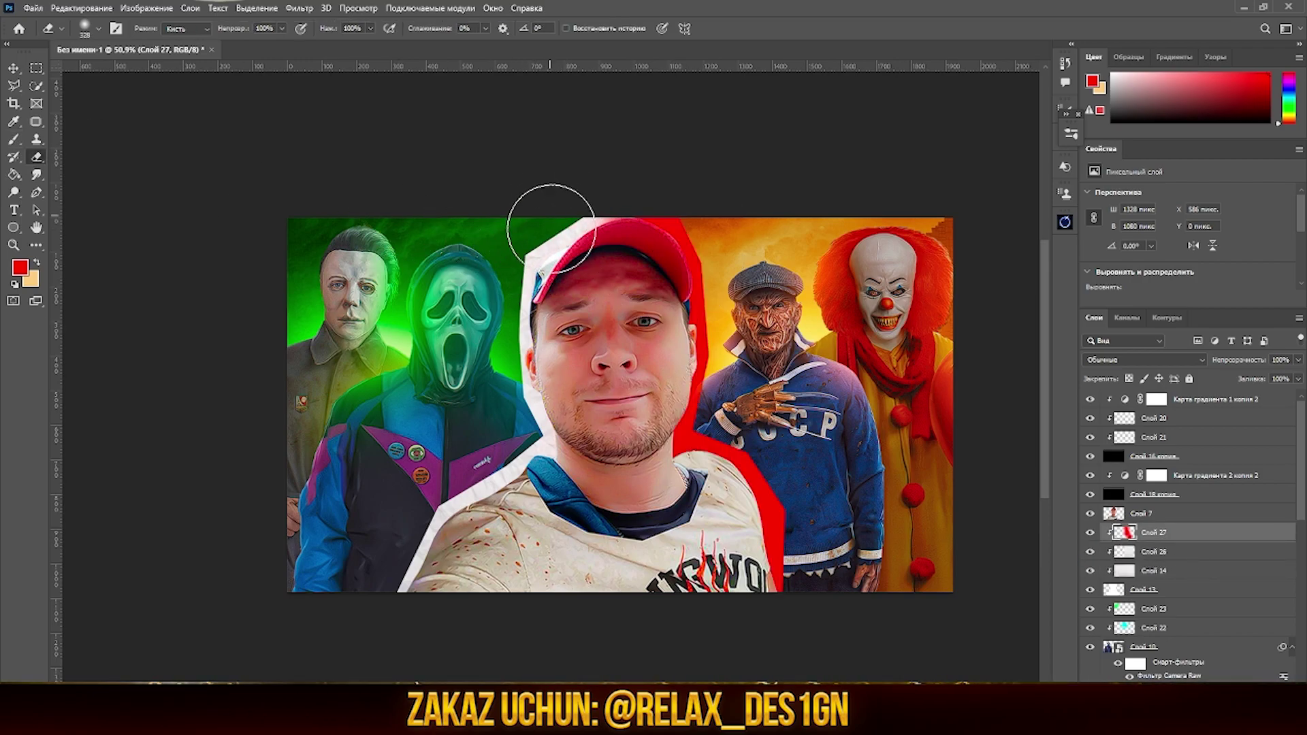
Shift the band's hue to yellow and blend it with Color Burn at 49% opacity.
key("ctrl+u")
left_click_drag(1064, 315, 1076, 315)
key("Return")
left_click(1138, 359)
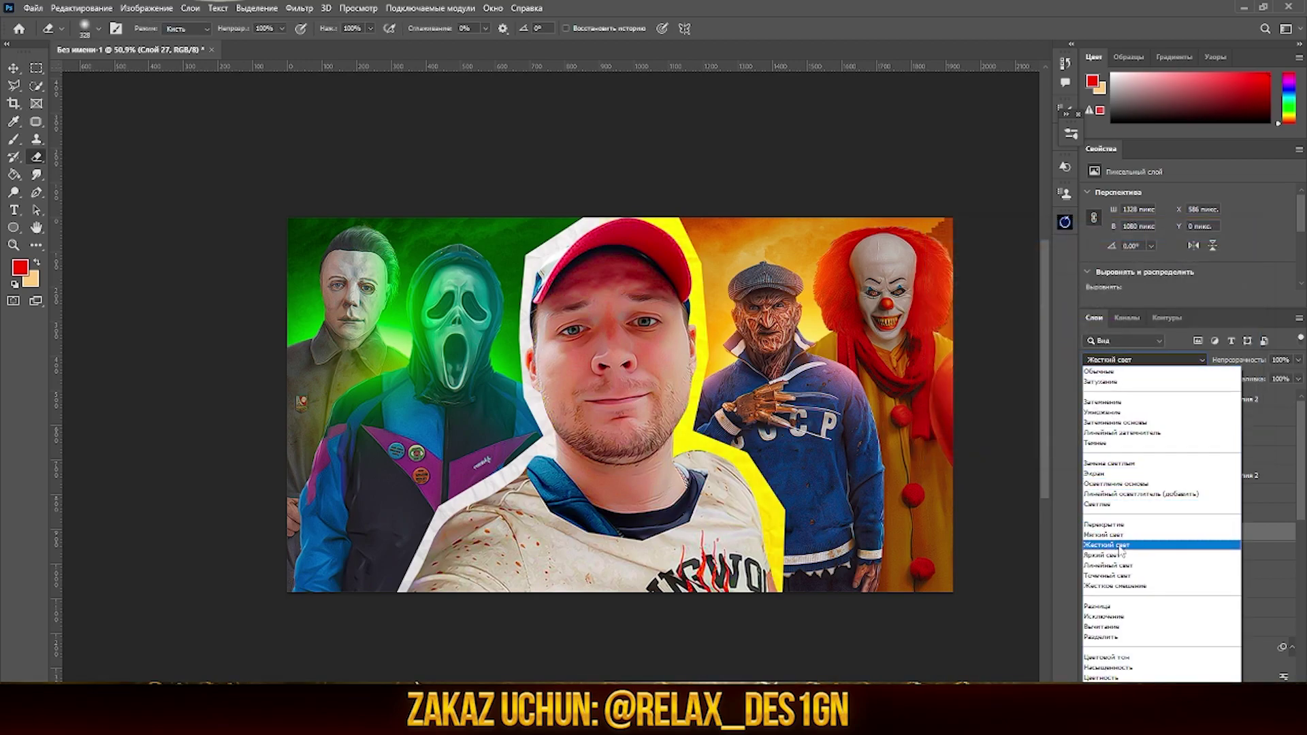
left_click(1116, 422)
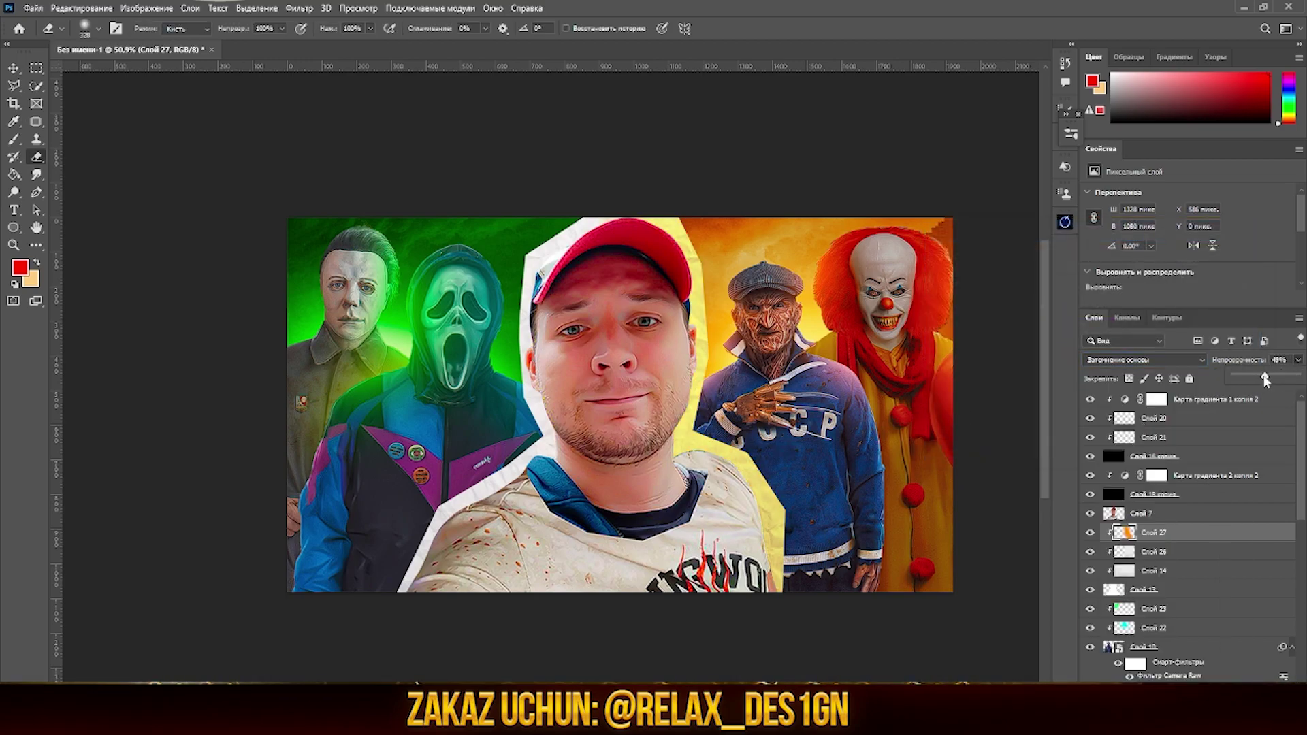
Apply a filter from the Filter menu to Слой 14.
left_click(1168, 575)
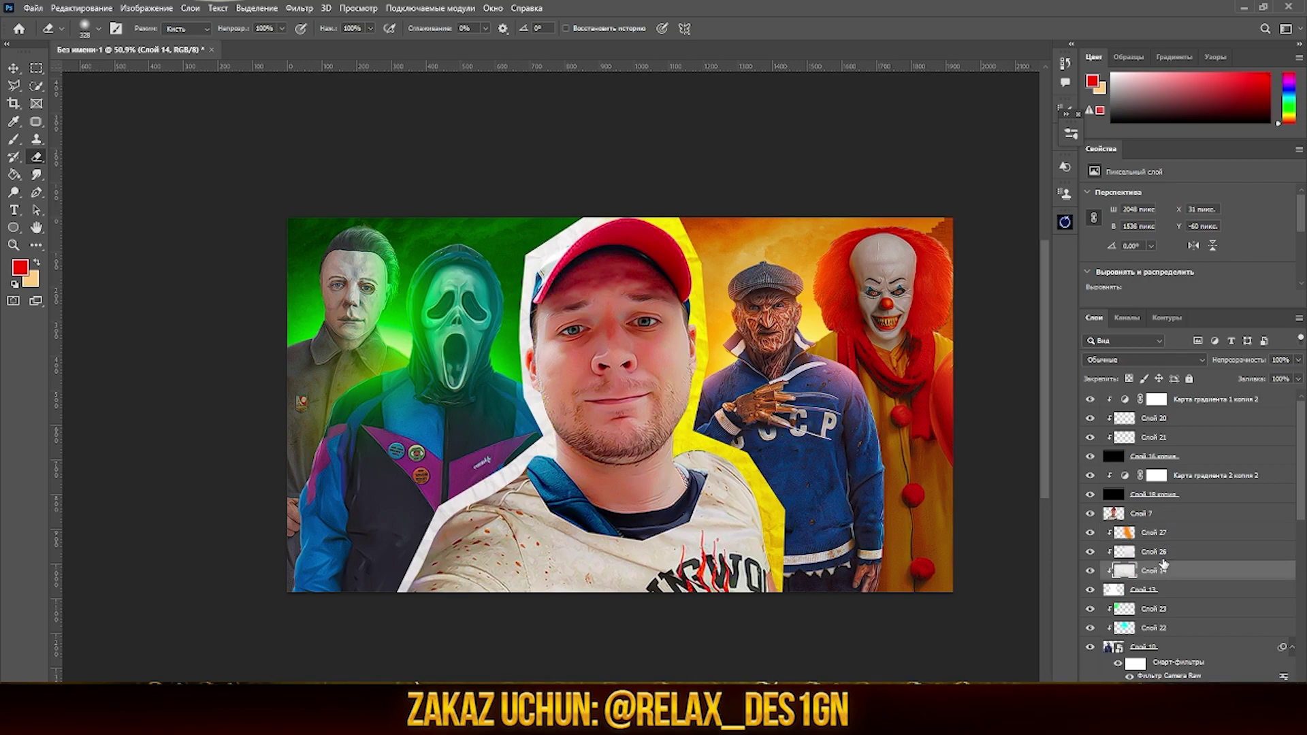
left_click(299, 9)
mouse_move(337, 247)
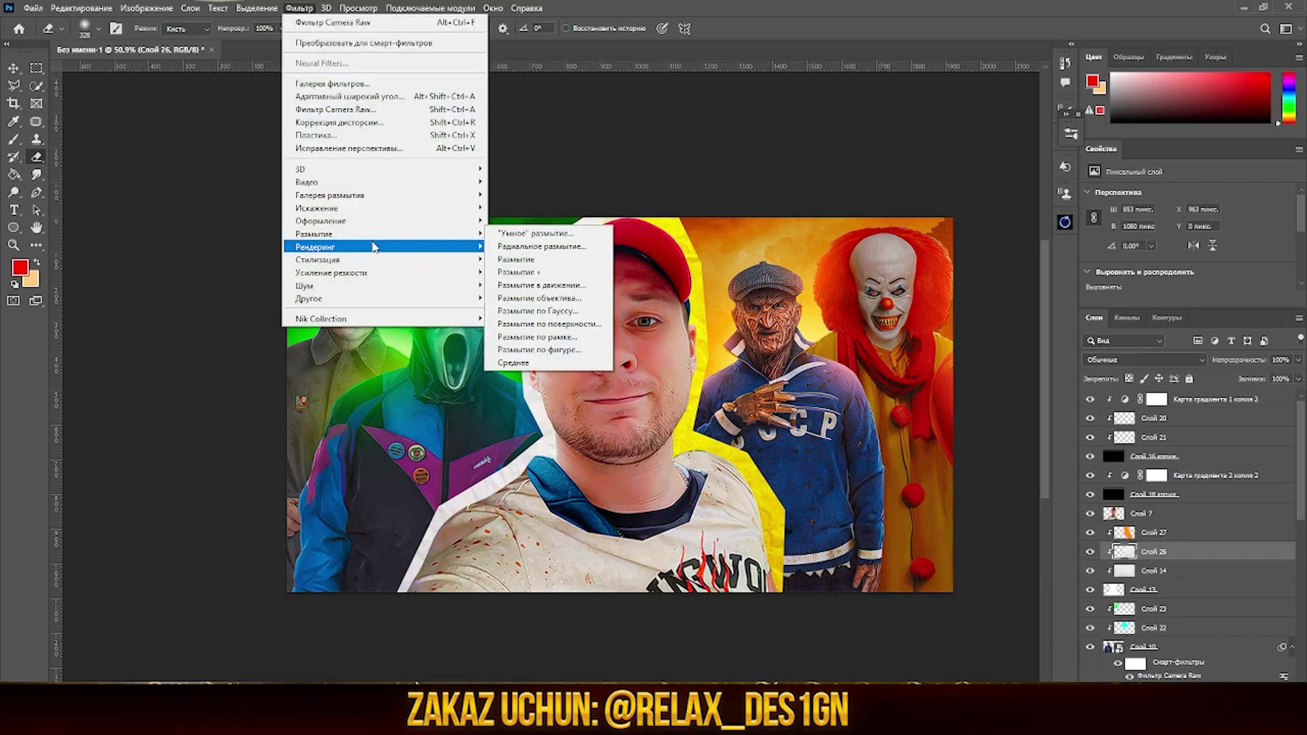
left_click(530, 286)
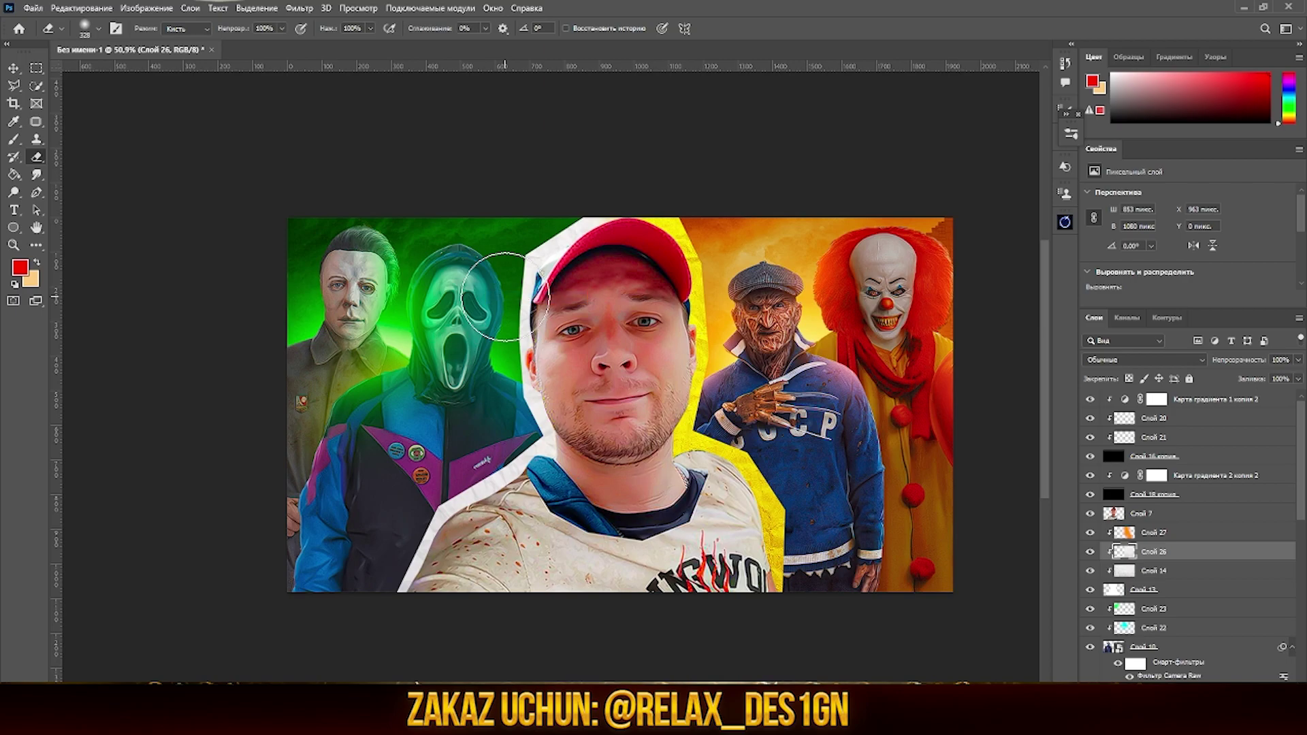
key("ctrl+0")
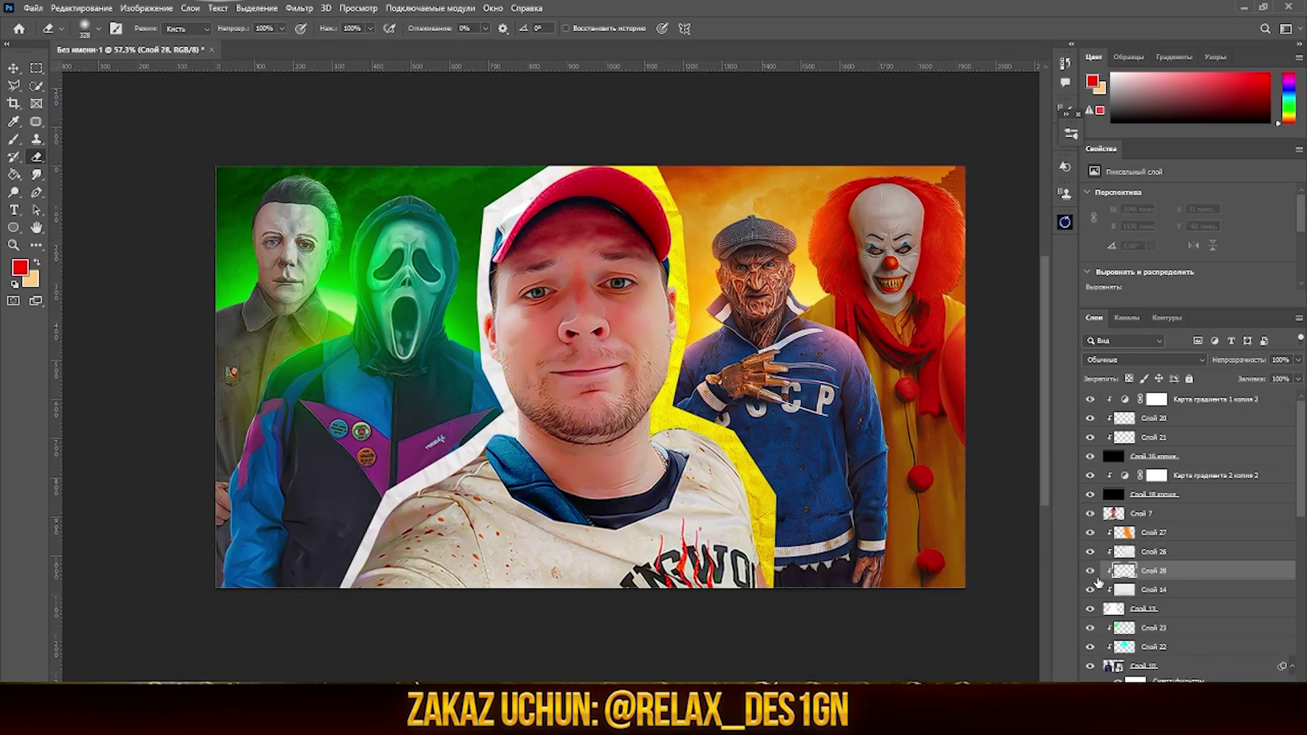
Paint a stroke along the man's left outline, recolour it bright green, and blend with Linear Burn.
key("b")
left_click_drag(481, 131, 450, 483)
key("ctrl+u")
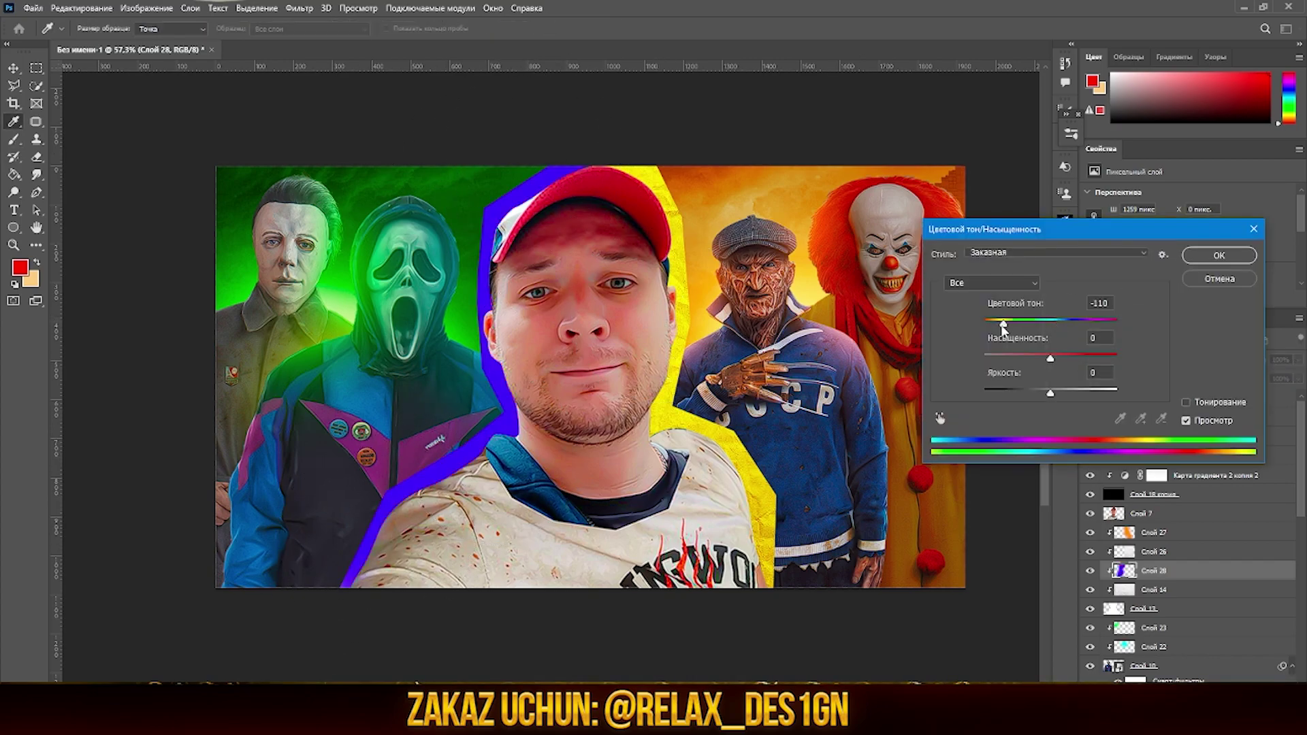
left_click_drag(1050, 320, 1110, 321)
left_click(1229, 249)
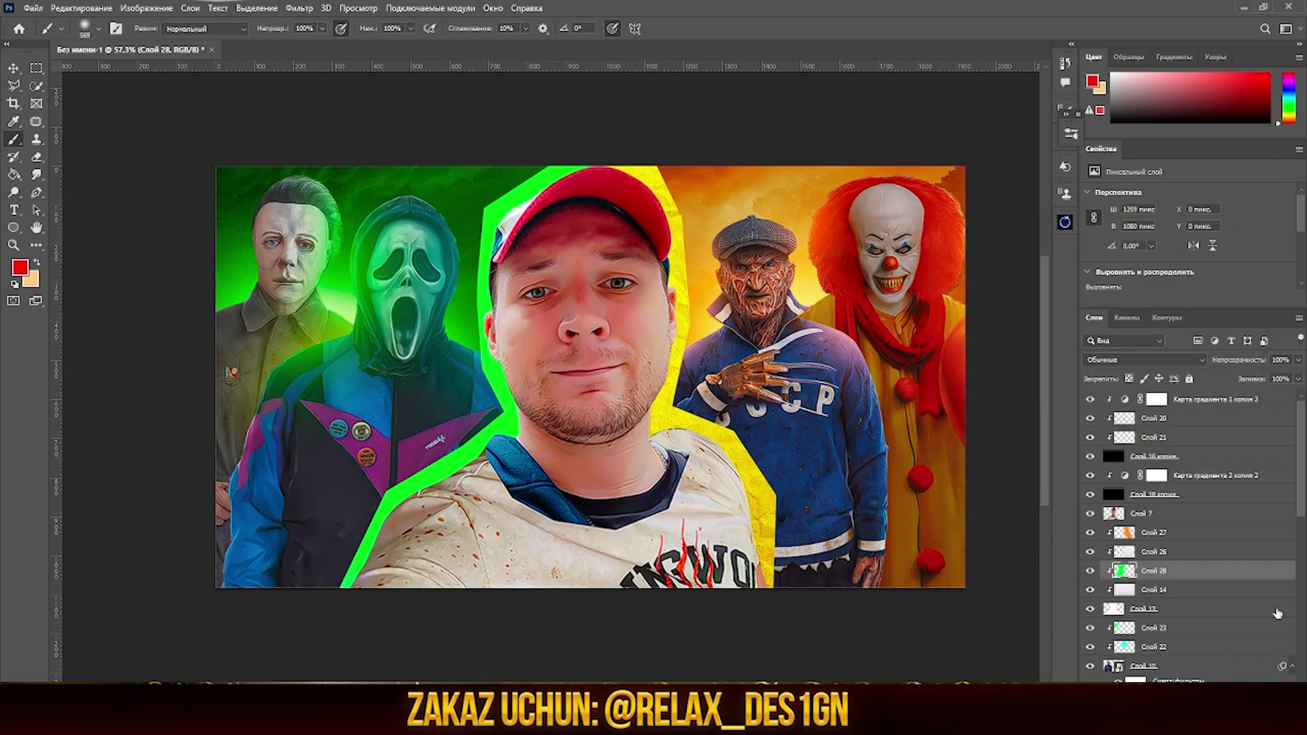
left_click(1157, 360)
left_click(1165, 434)
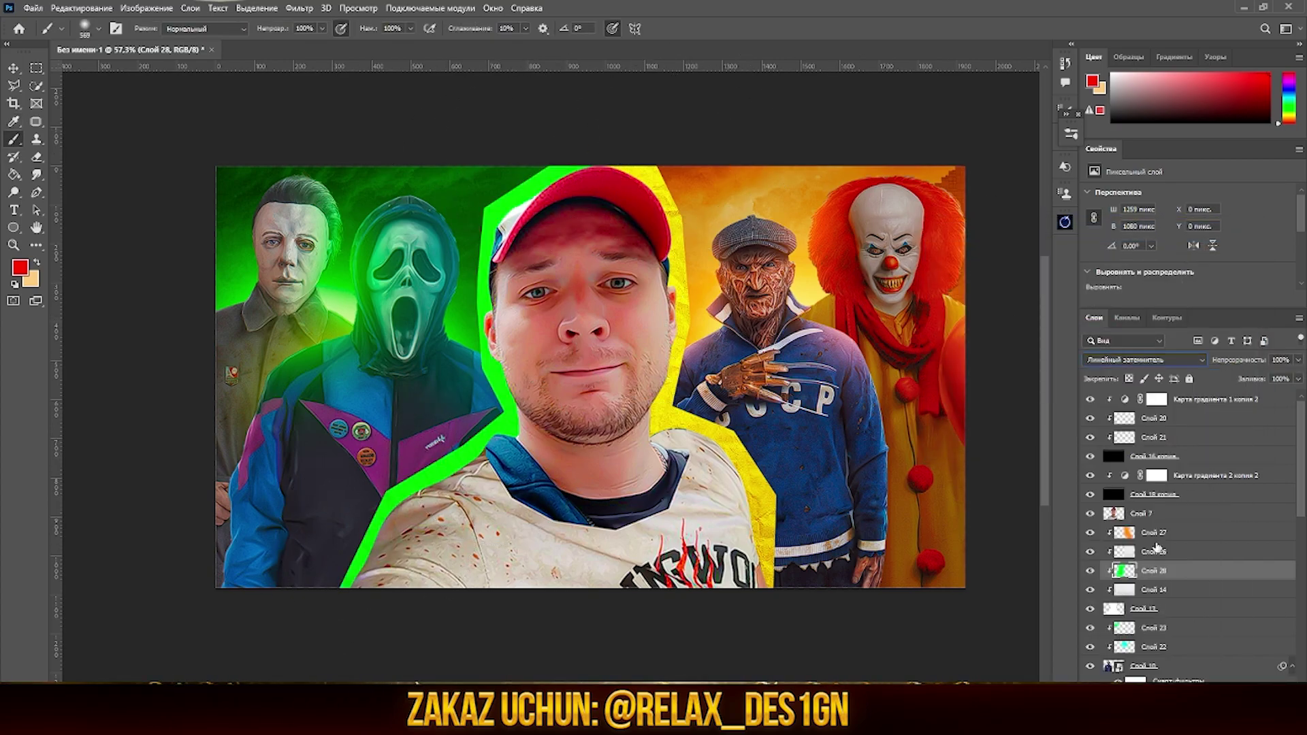
scroll(1157, 546, "down", 3)
scroll(1218, 596, "up", 1)
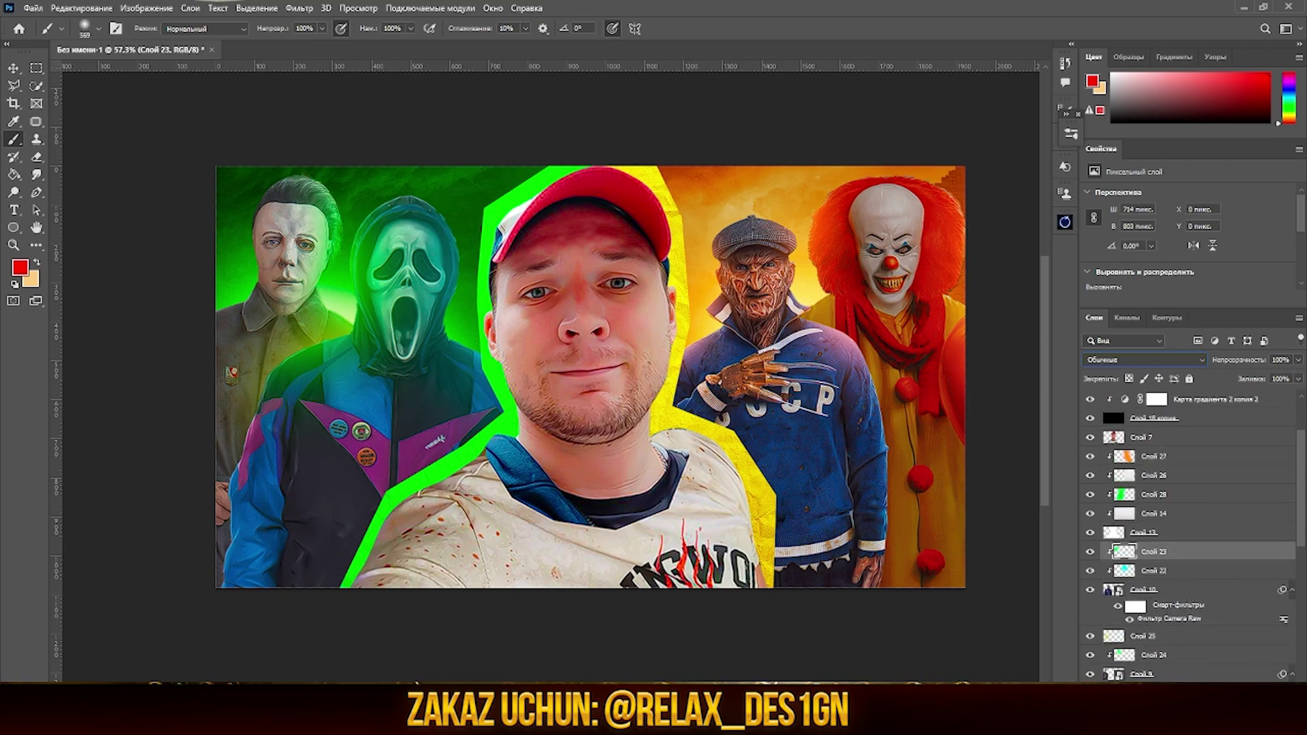
key("ctrl+shift+alt+e")
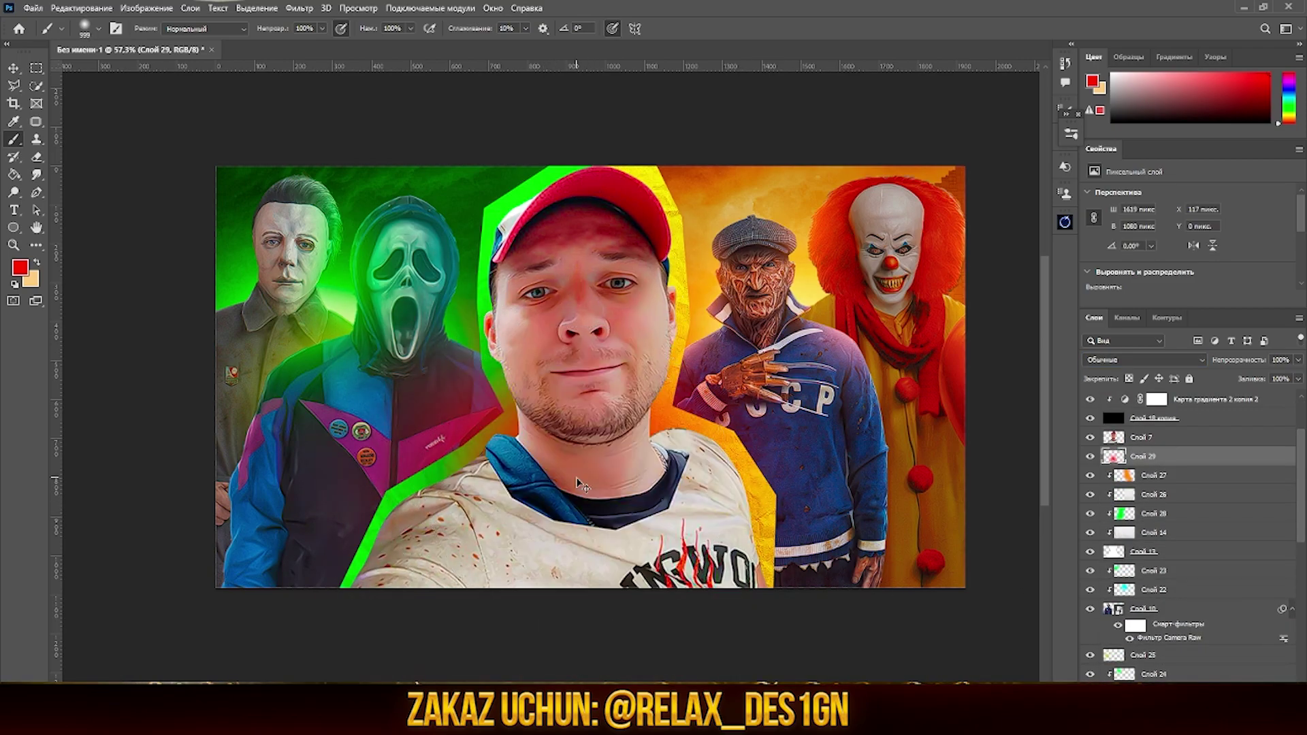
Recolour the left villains' glow green and erase the excess.
key("ctrl+u")
left_click(1218, 255)
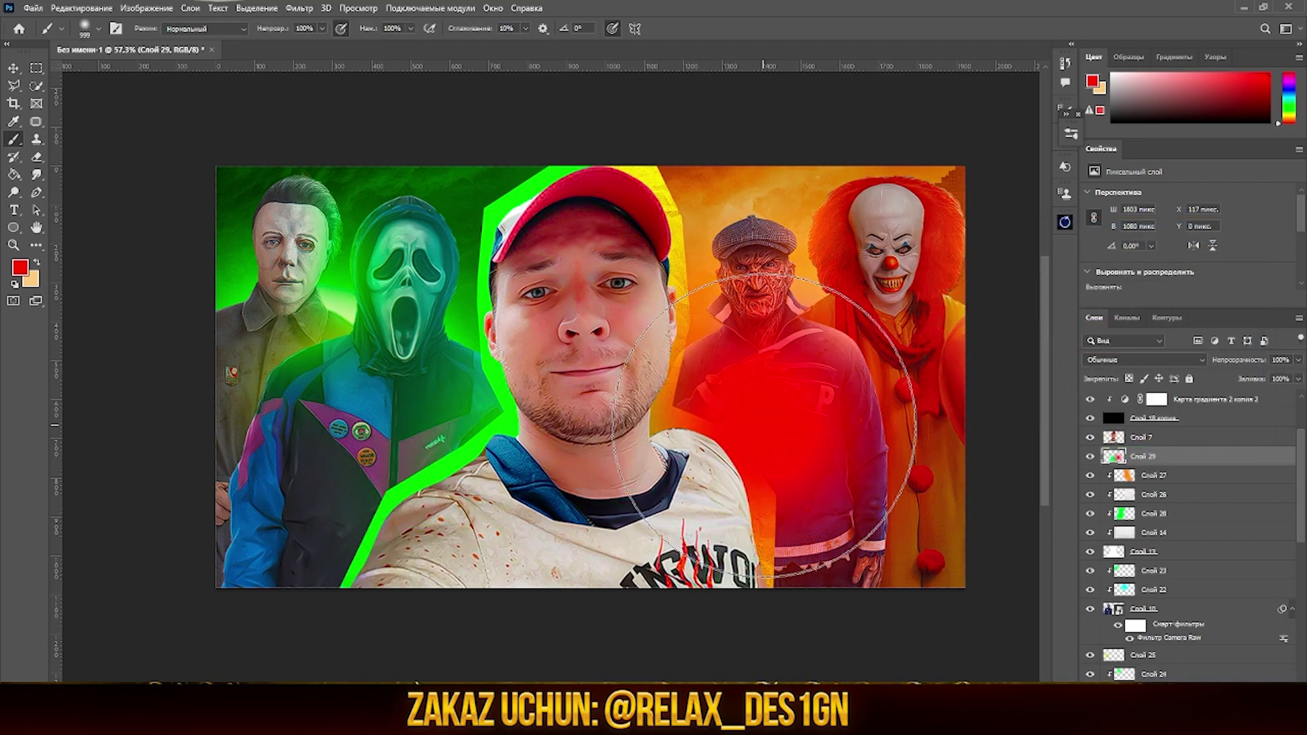
left_click(37, 157)
scroll(643, 452, "down", 3)
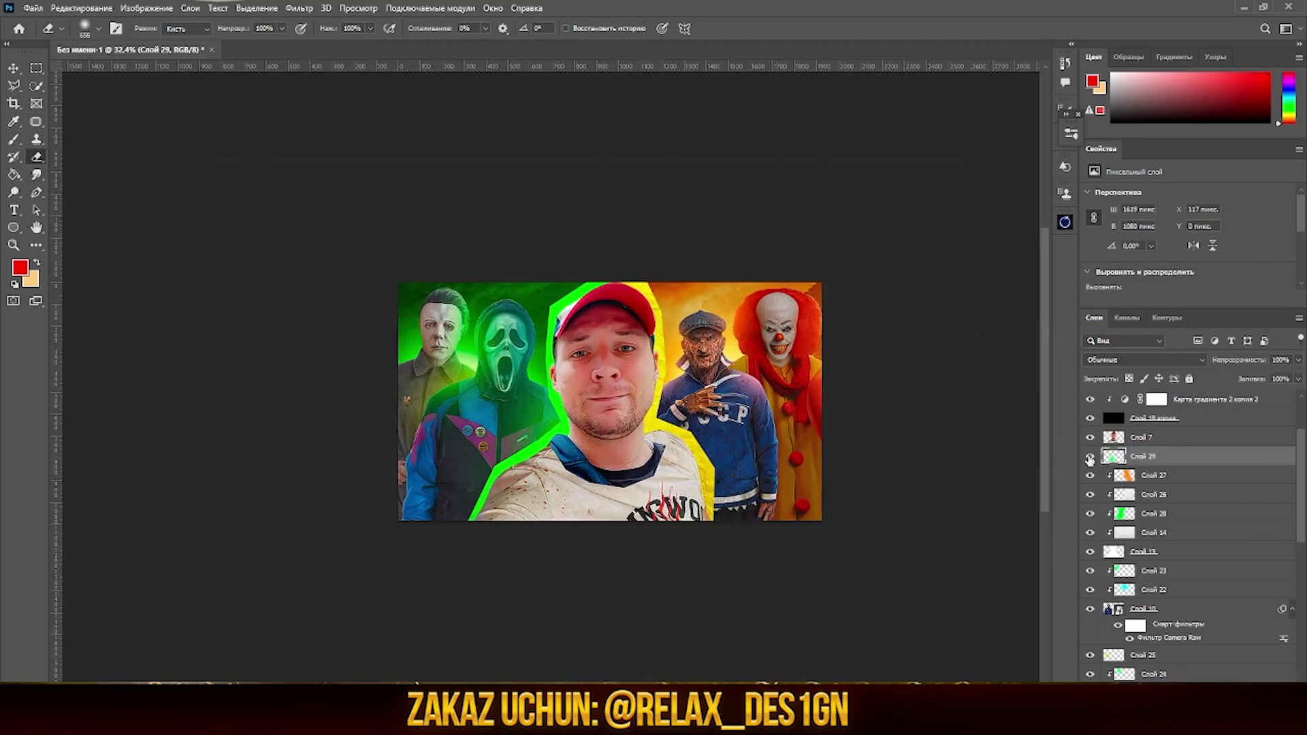
scroll(1194, 511, "down", 4)
Move the selected glow layers higher in the stack and select Слой 30.
left_click(1211, 501)
left_click(1179, 544, "shift")
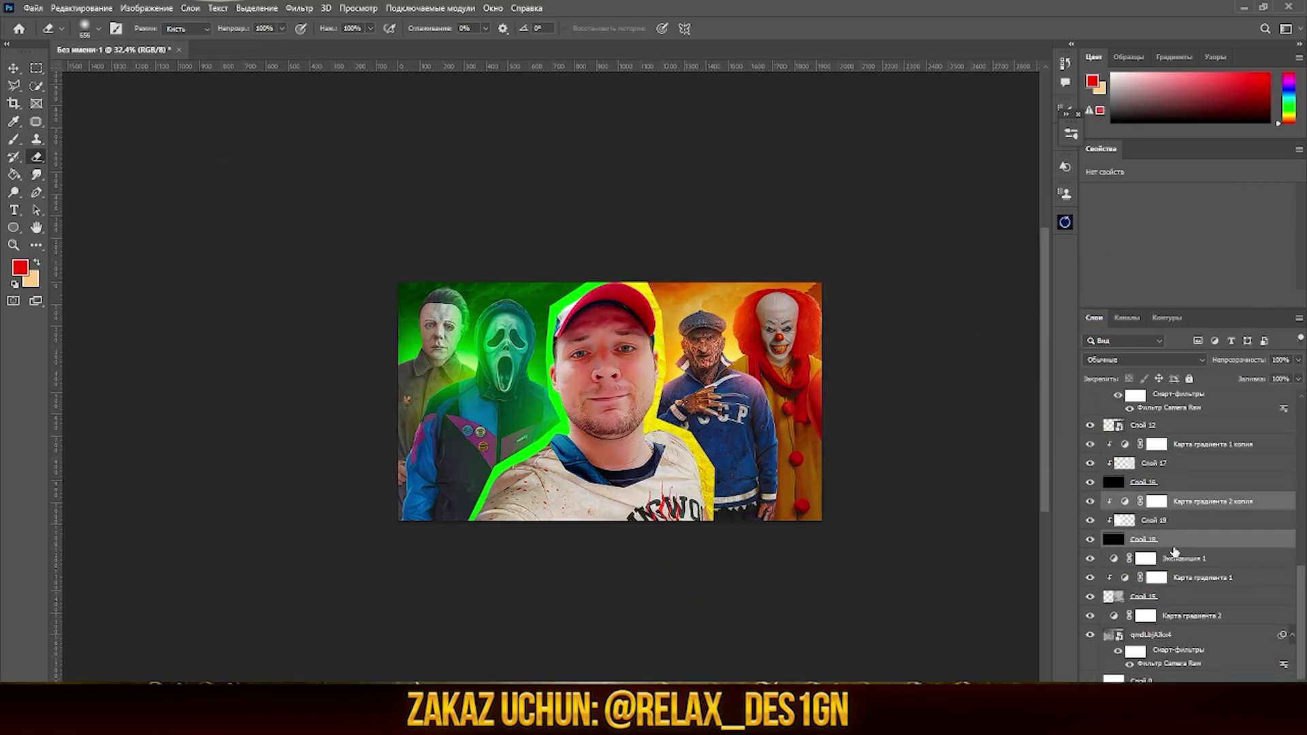
left_click_drag(1178, 545, 1196, 391)
left_click(1154, 456)
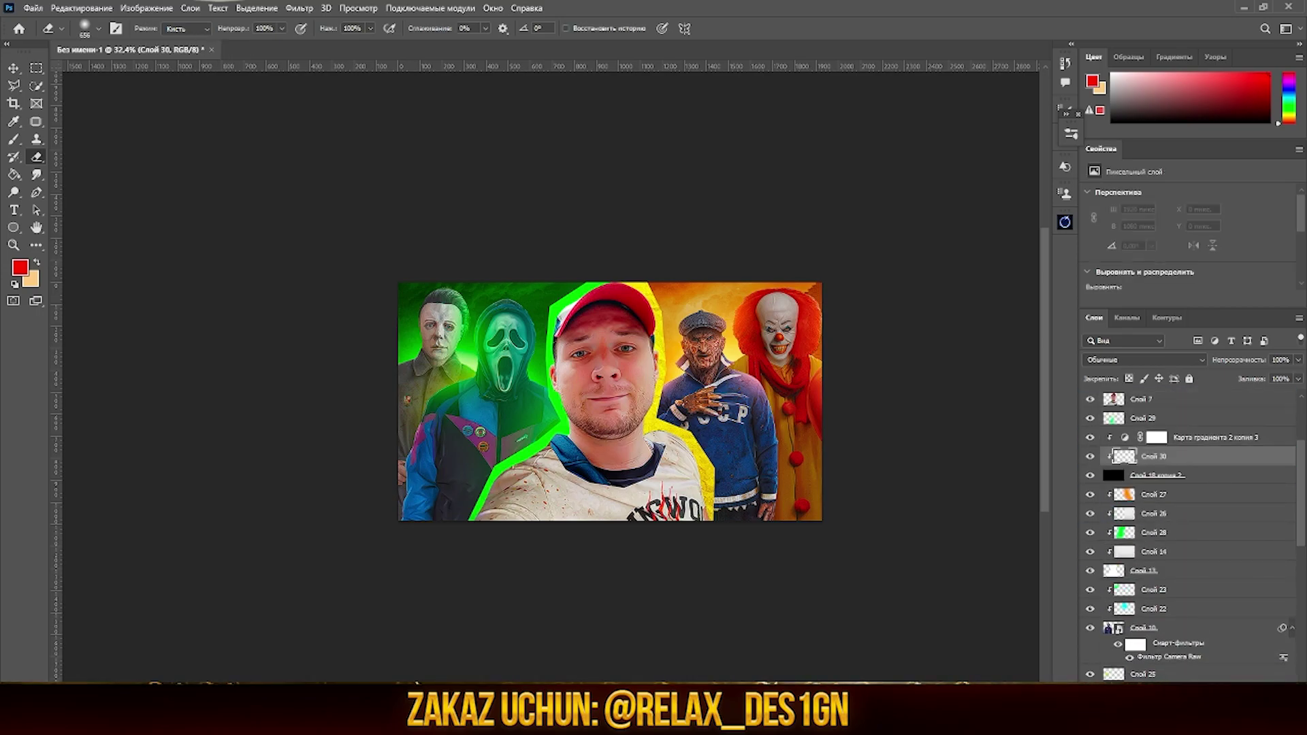
scroll(598, 415, "up", 5)
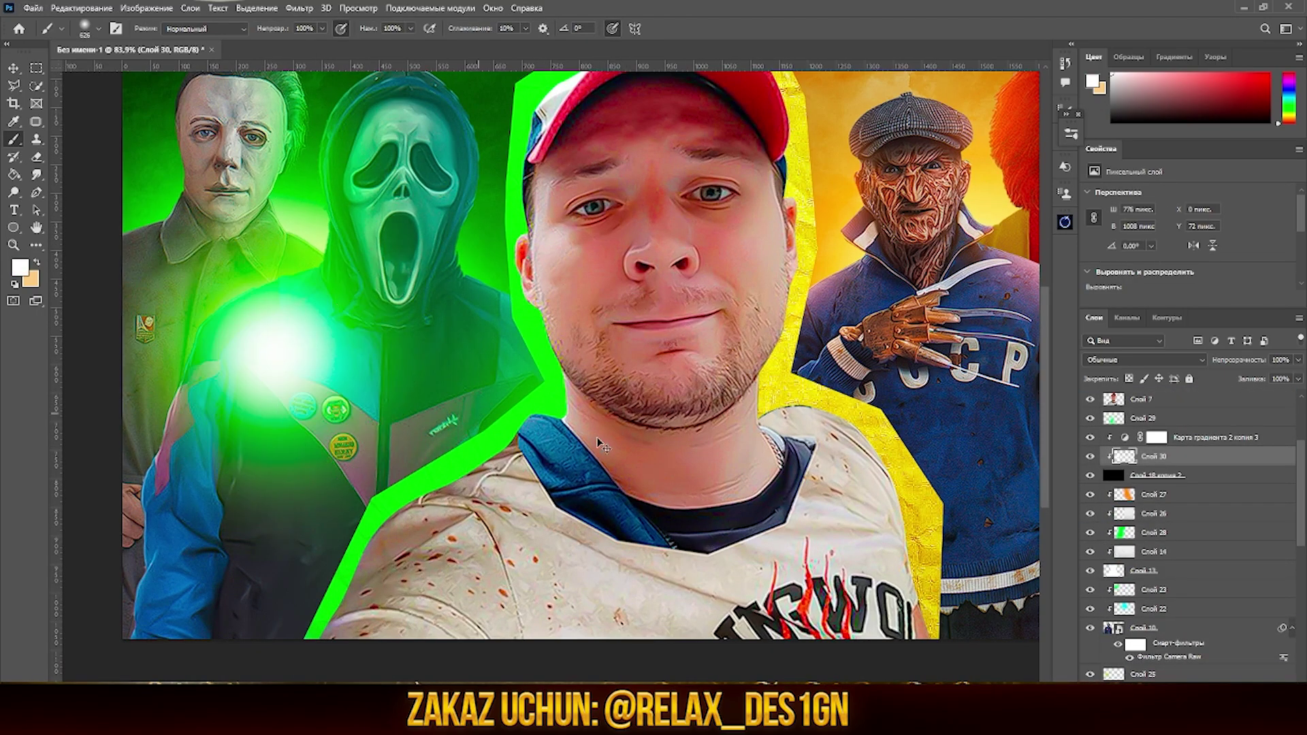
scroll(550, 422, "down", 1)
scroll(633, 502, "down", 1)
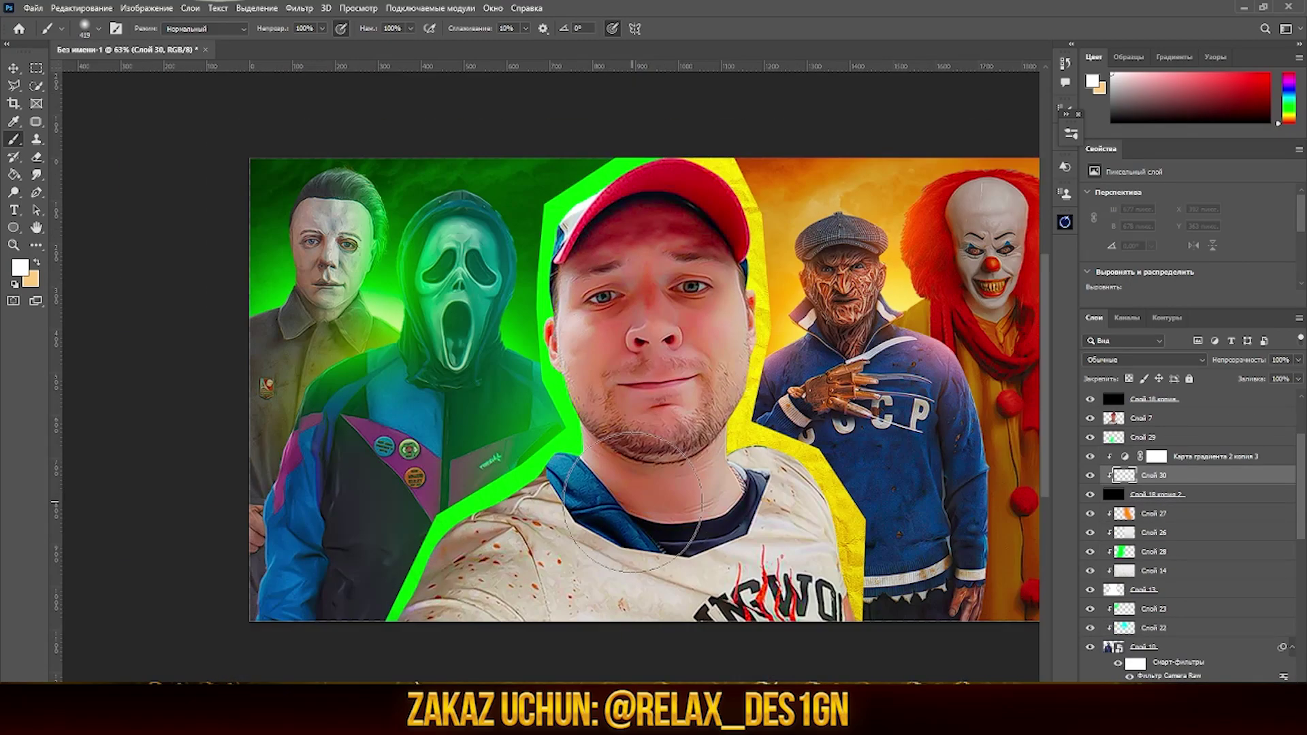
scroll(636, 588, "down", 2)
scroll(636, 589, "up", 1)
Add a new glow layer for the right villains and shift its hue toward orange.
key("ctrl+shift+alt+n")
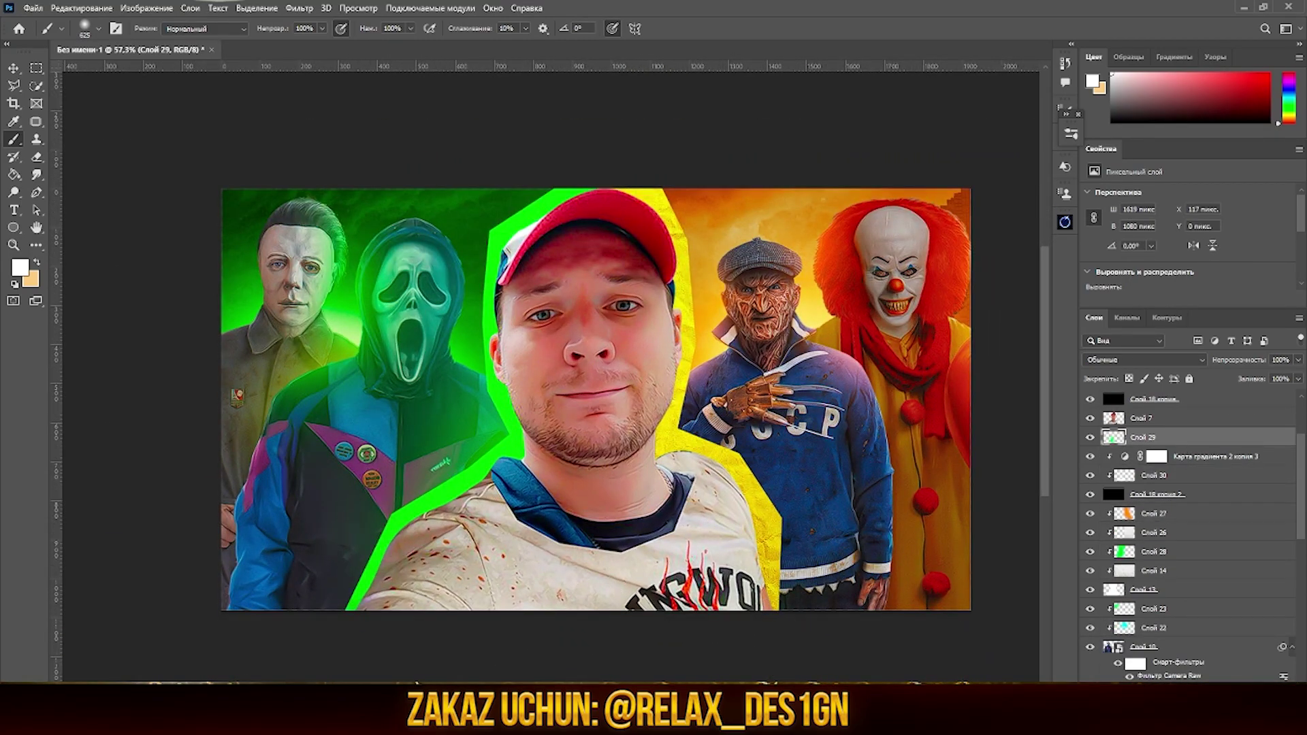
key("ctrl+u")
left_click_drag(1050, 320, 1079, 323)
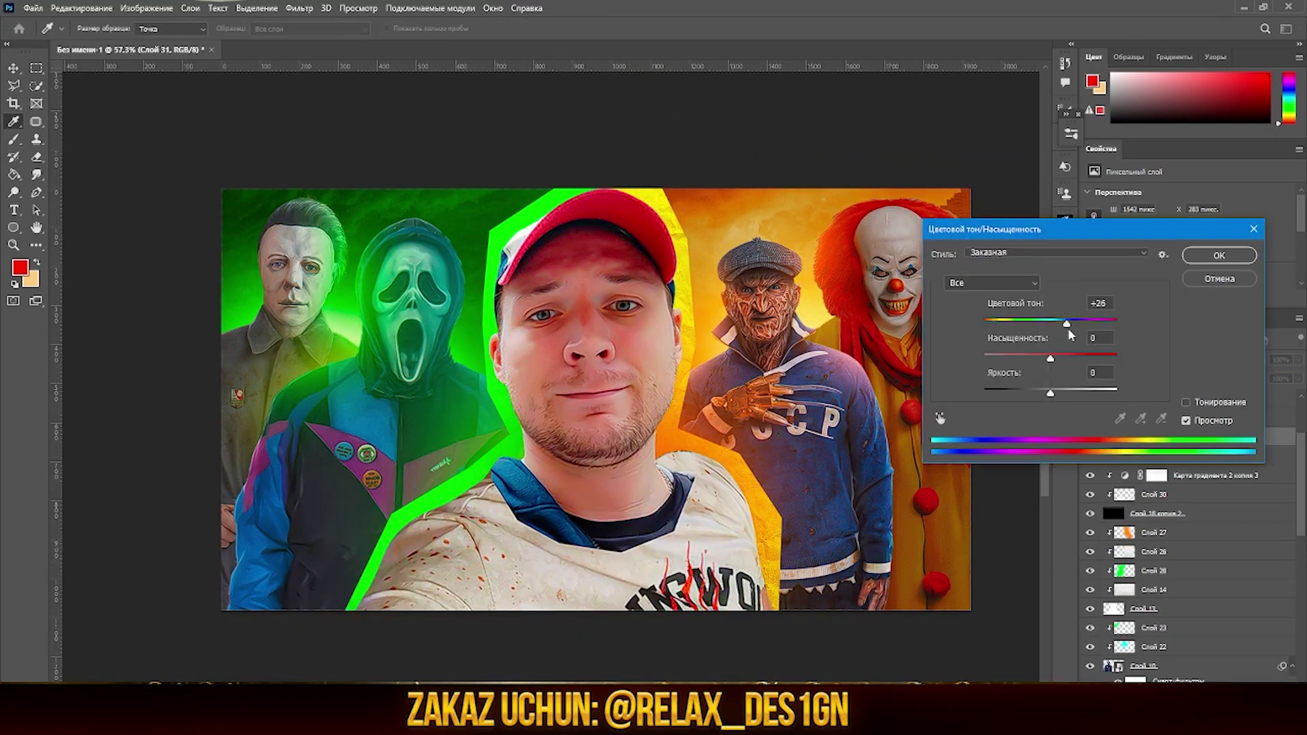
key("Return")
key("b")
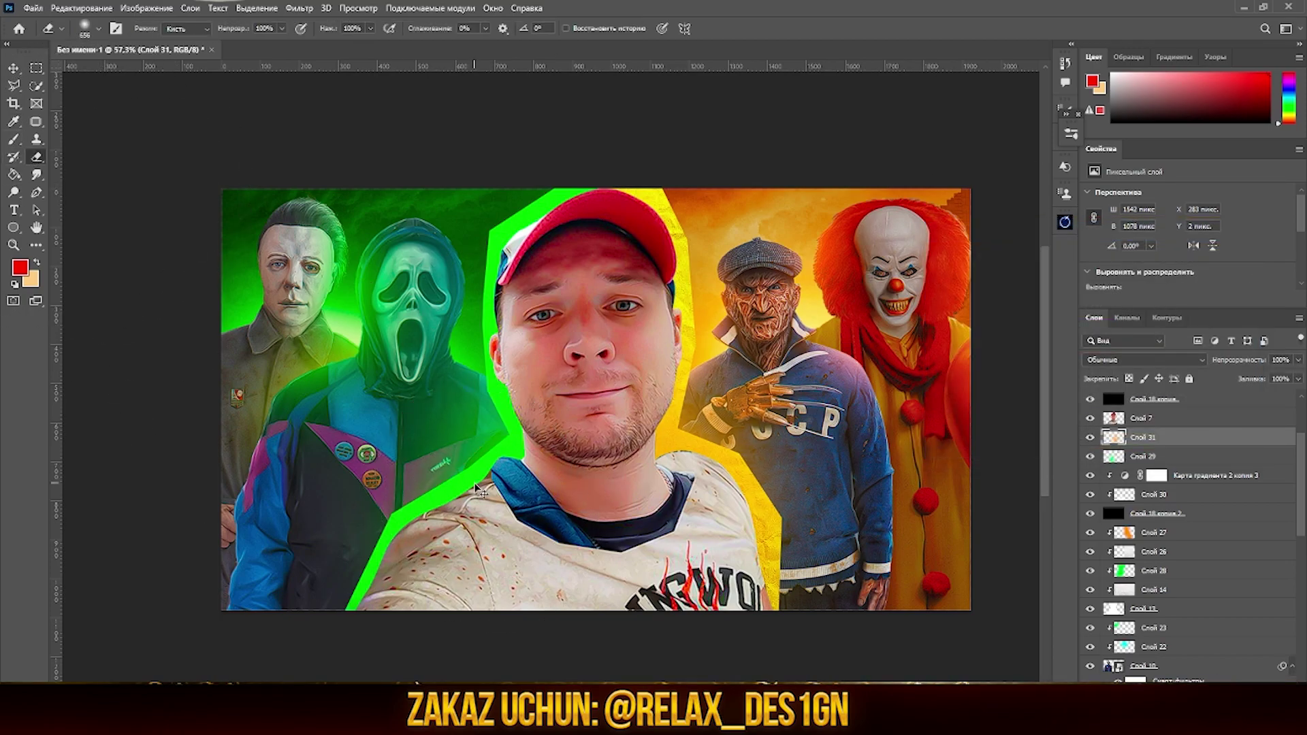
scroll(364, 401, "down", 2)
Add an Exposure adjustment of -2.51 clipped to the man, with an inverted, painted mask.
key("alt+]")
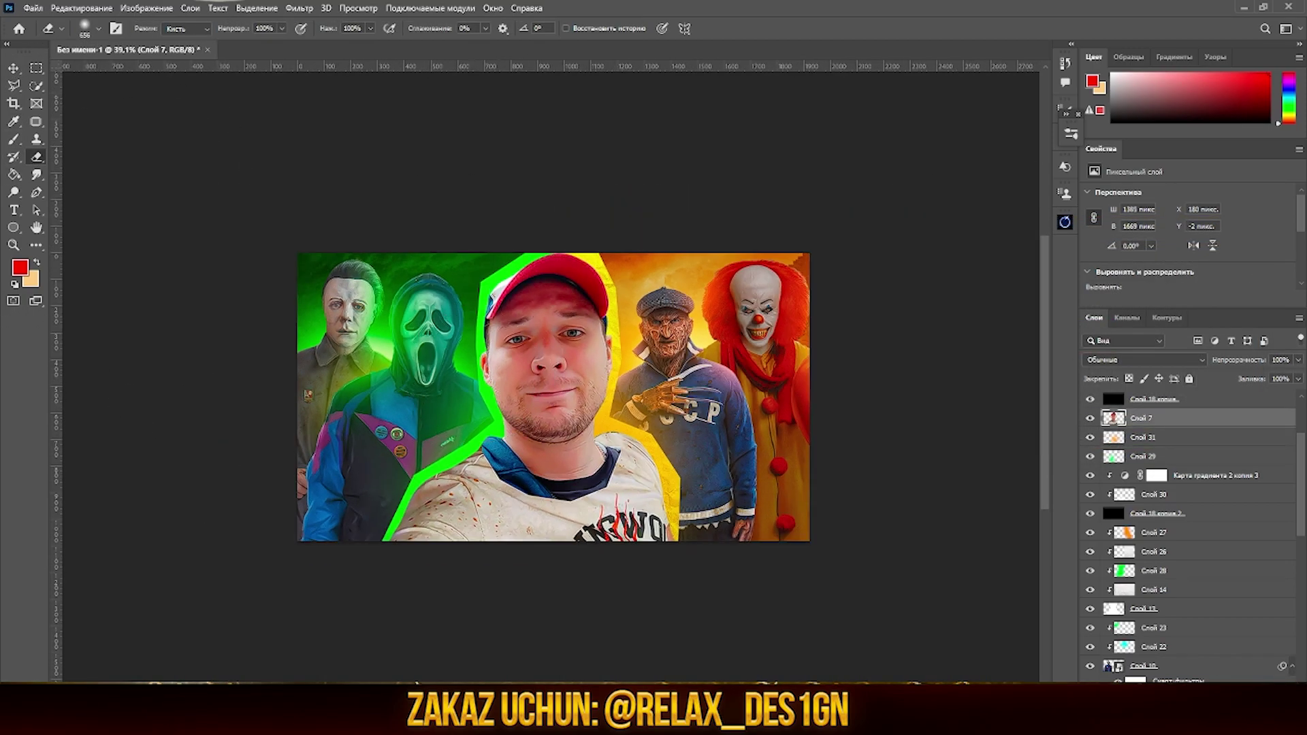
key("ctrl+shift+alt+n")
left_click(1214, 708)
left_click(1225, 537)
left_click_drag(1187, 227, 1150, 227)
key("ctrl+alt+g")
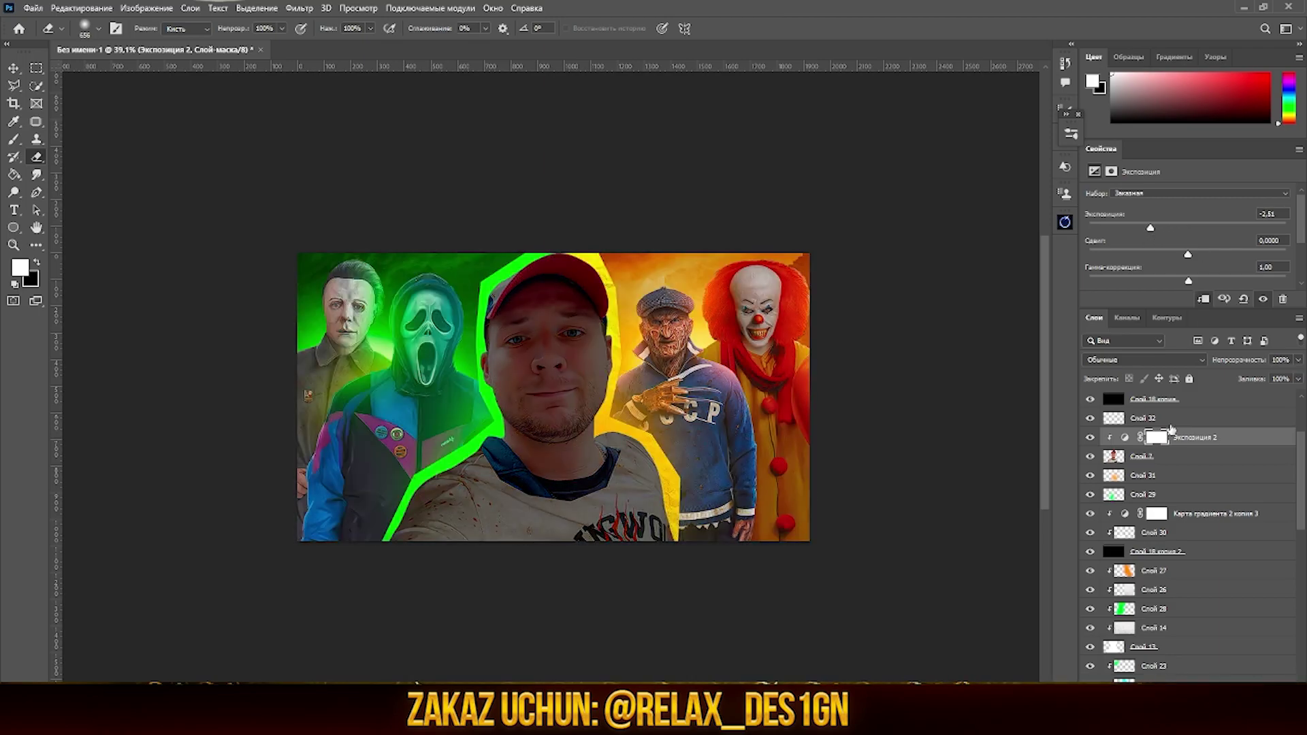
left_click(558, 344)
left_click_drag(558, 344, 503, 530)
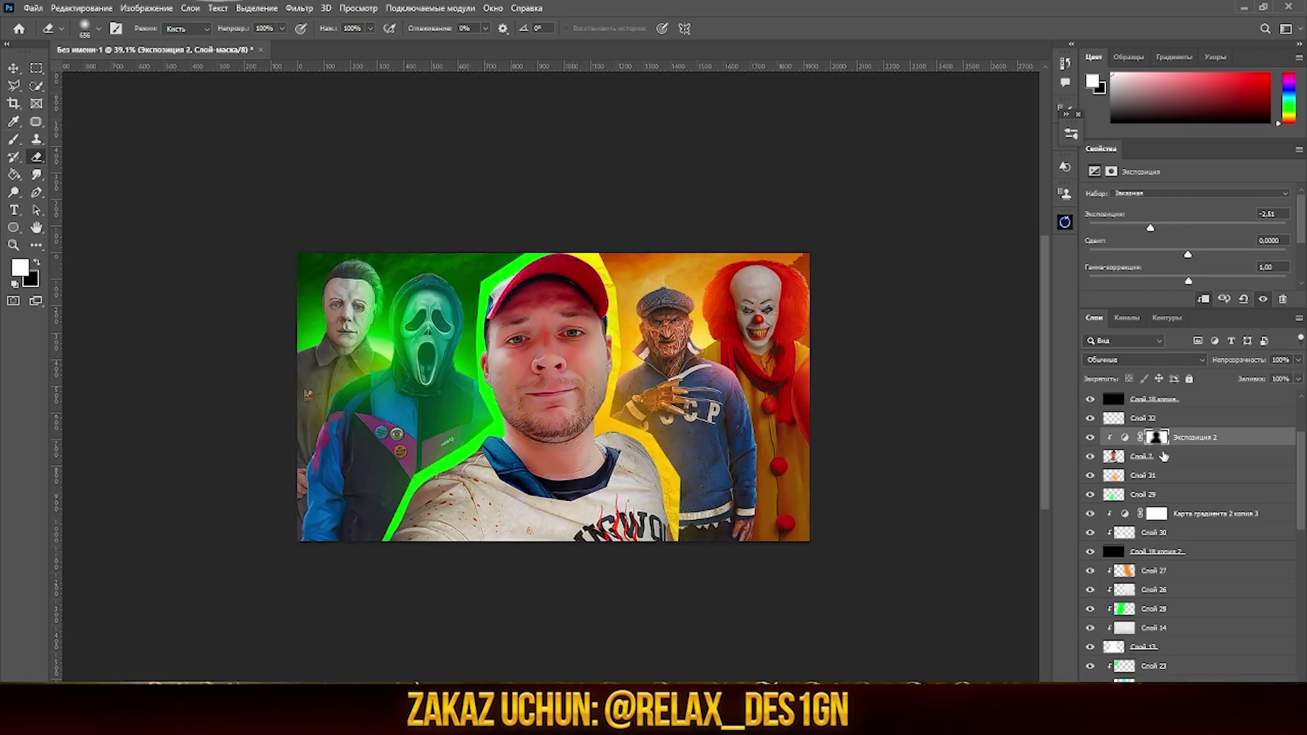
Create Слой 33 above the exposure adjustment for brushing a red face tint.
left_click(1185, 452)
key("ctrl+shift+alt+n")
key("b")
scroll(843, 337, "up", 2)
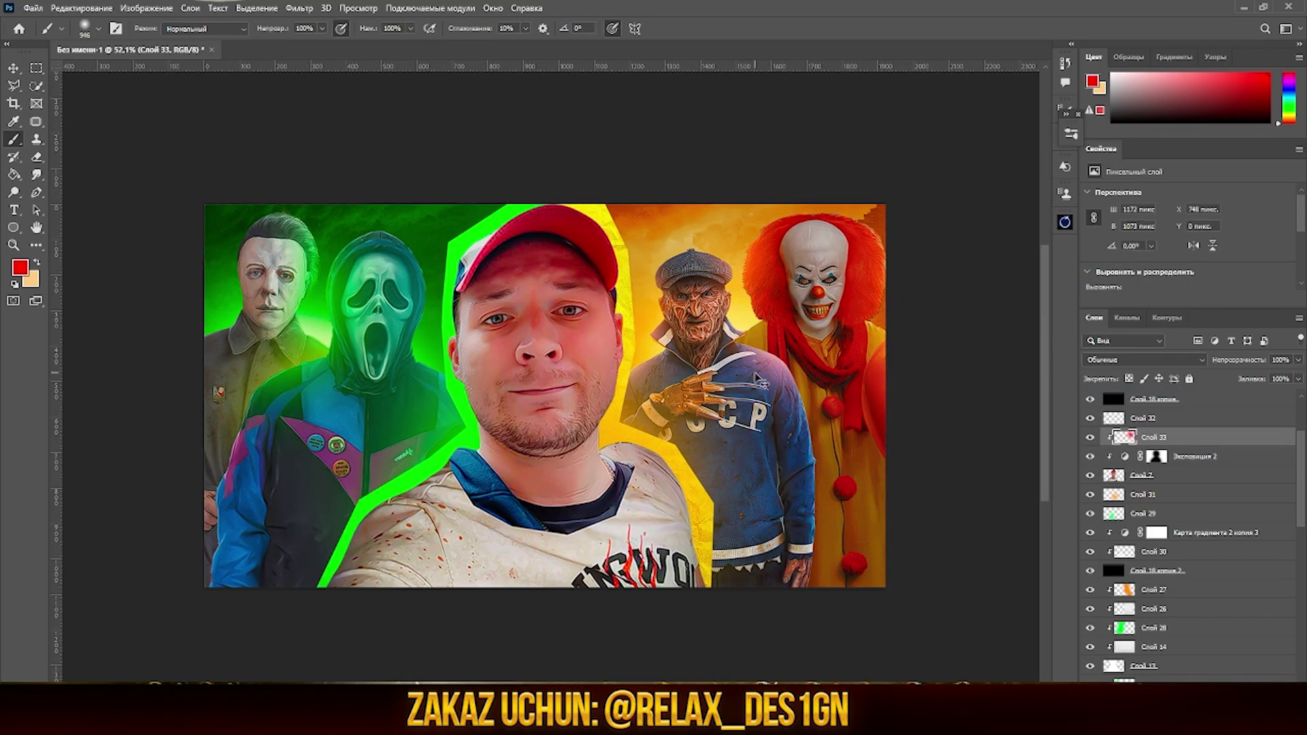
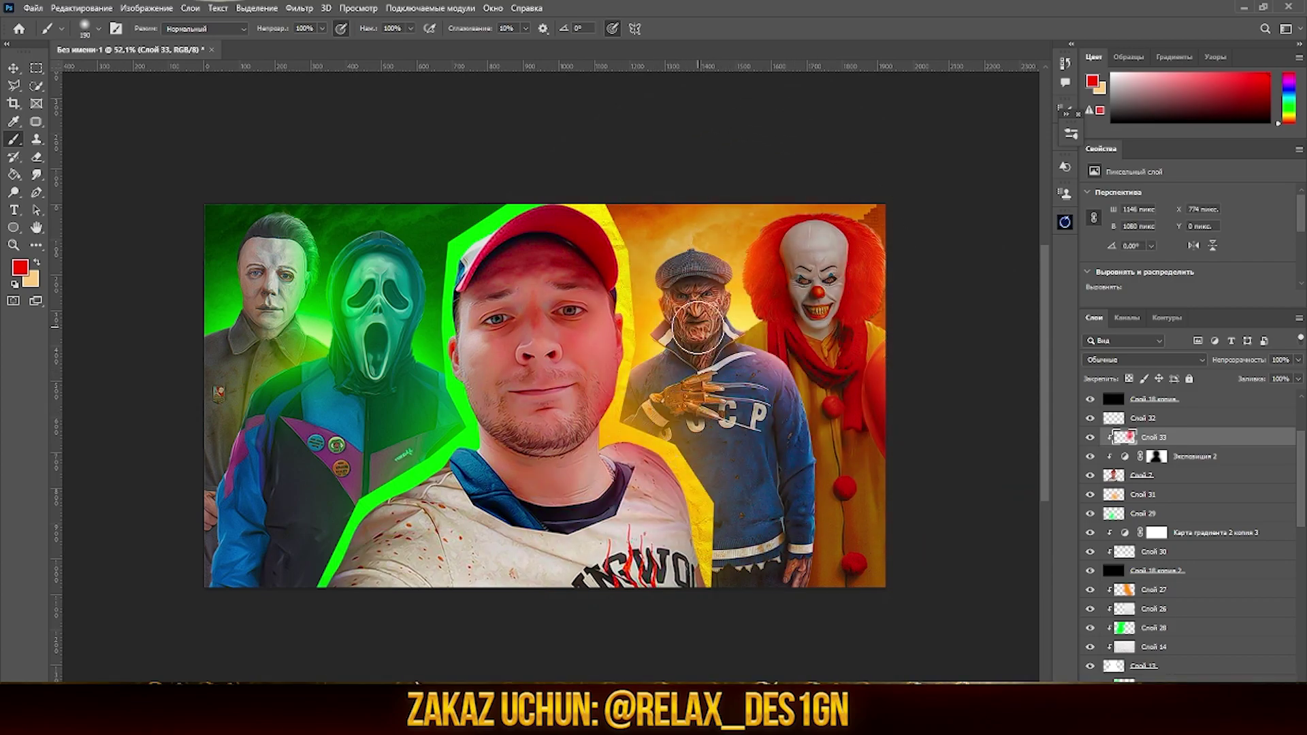
Shift the face layer's hue to -39 for a pinker skin tone.
key("ctrl+u")
mouse_move(1050, 320)
left_mouse_down()
mouse_move(1024, 323)
mouse_move(1066, 342)
left_mouse_up()
key("Return")
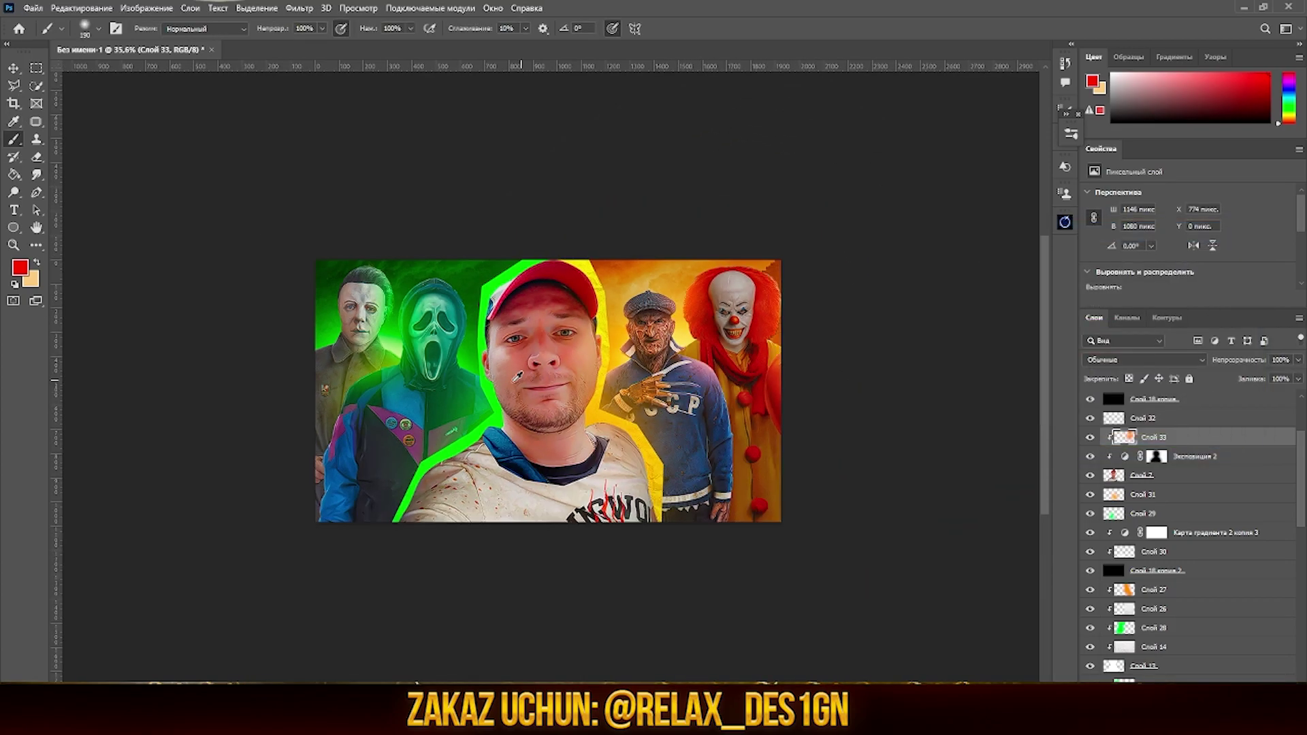
Add a clipped paint layer over the eyes and shift its hue +122 for a green tint.
key("ctrl+shift+alt+n")
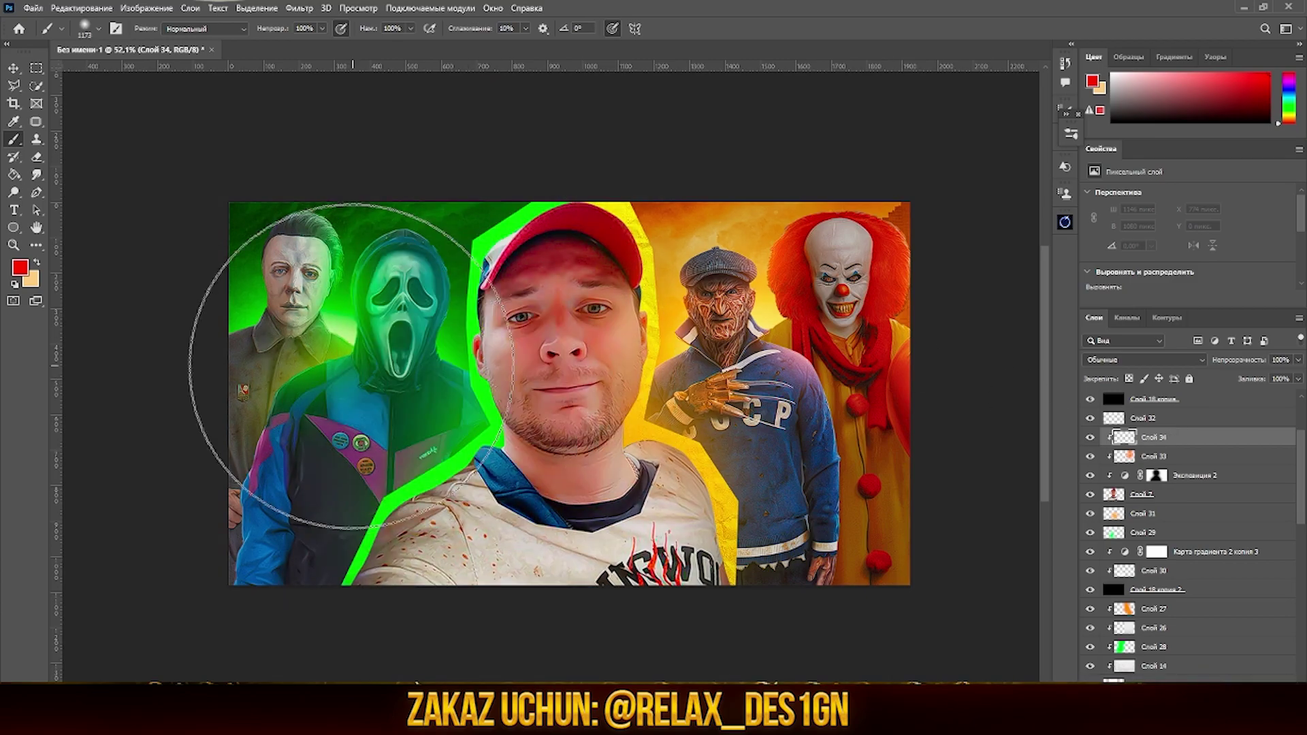
key("ctrl+u")
left_click_drag(1050, 320, 1117, 322)
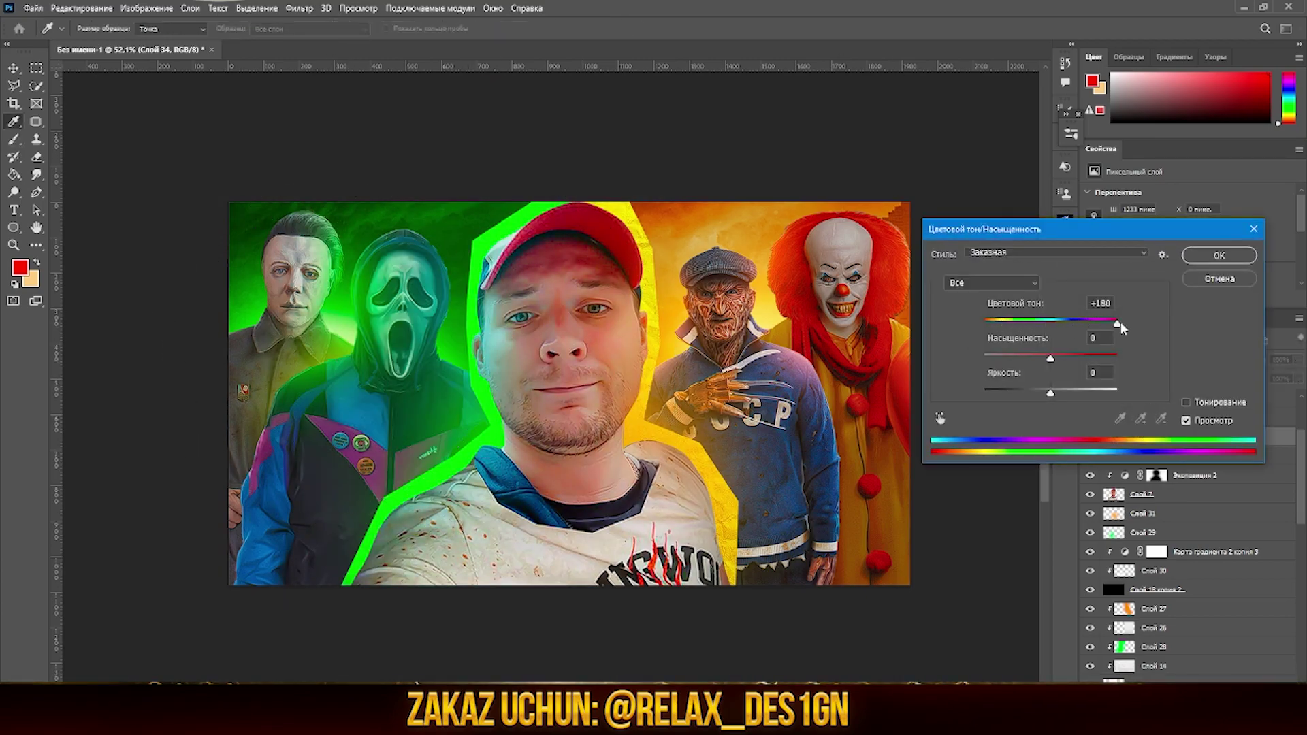
left_click(1217, 256)
key("b")
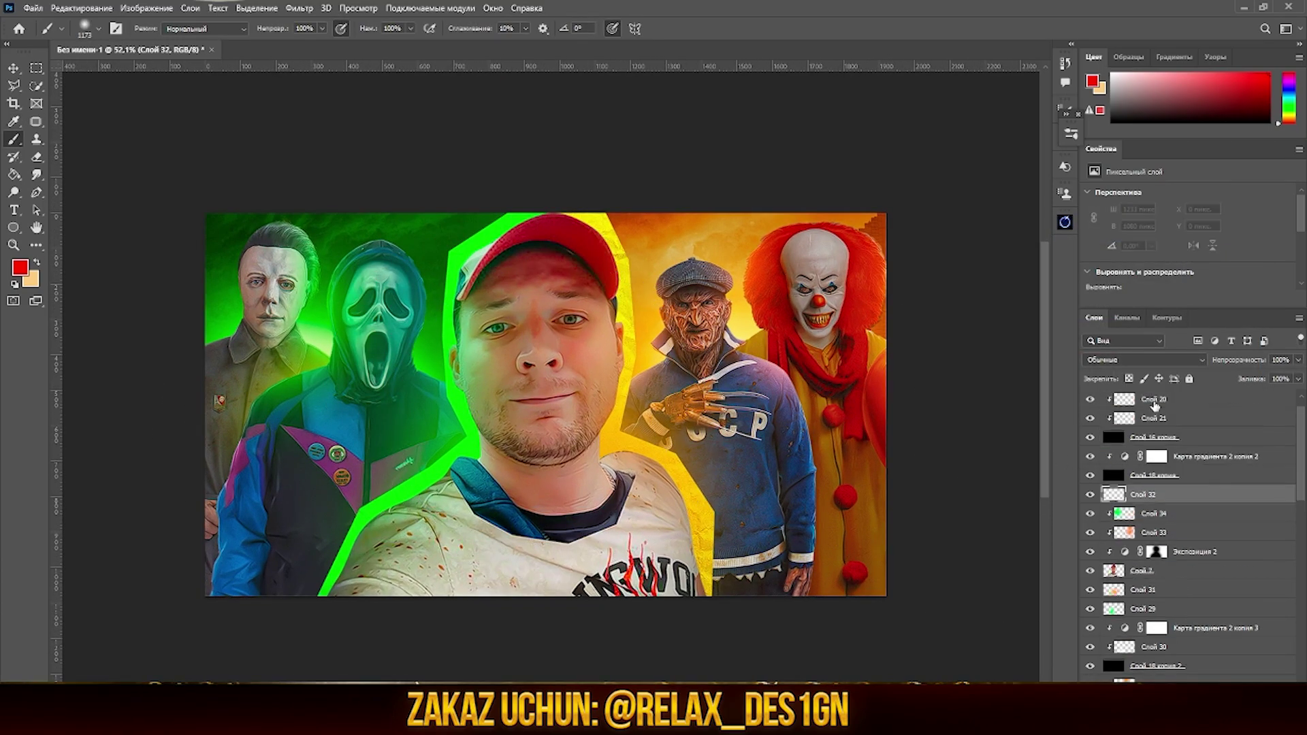
left_click(1154, 405)
On a new clipped layer, paint a faint soft-brush light stroke along Freddy's edge.
key("ctrl+shift+alt+n")
left_click(1065, 109)
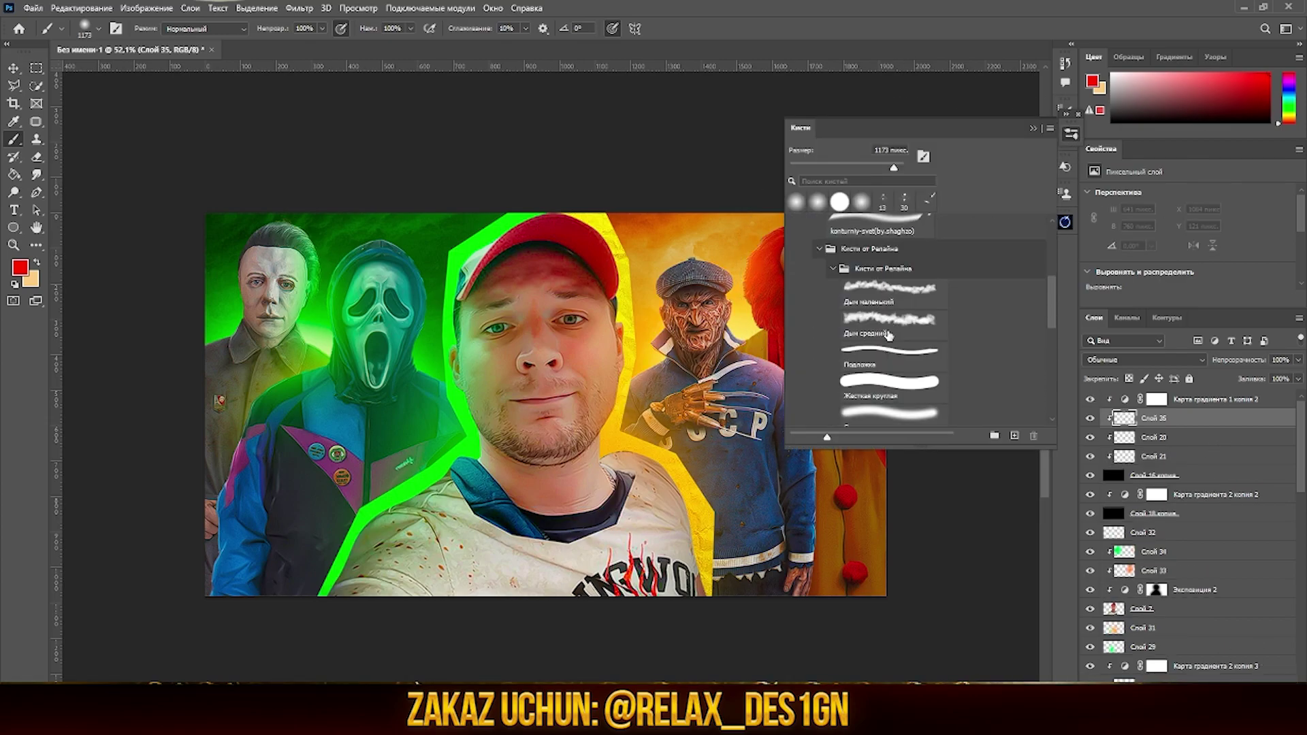
left_click(888, 334)
scroll(680, 409, "up", 10)
right_click(878, 279)
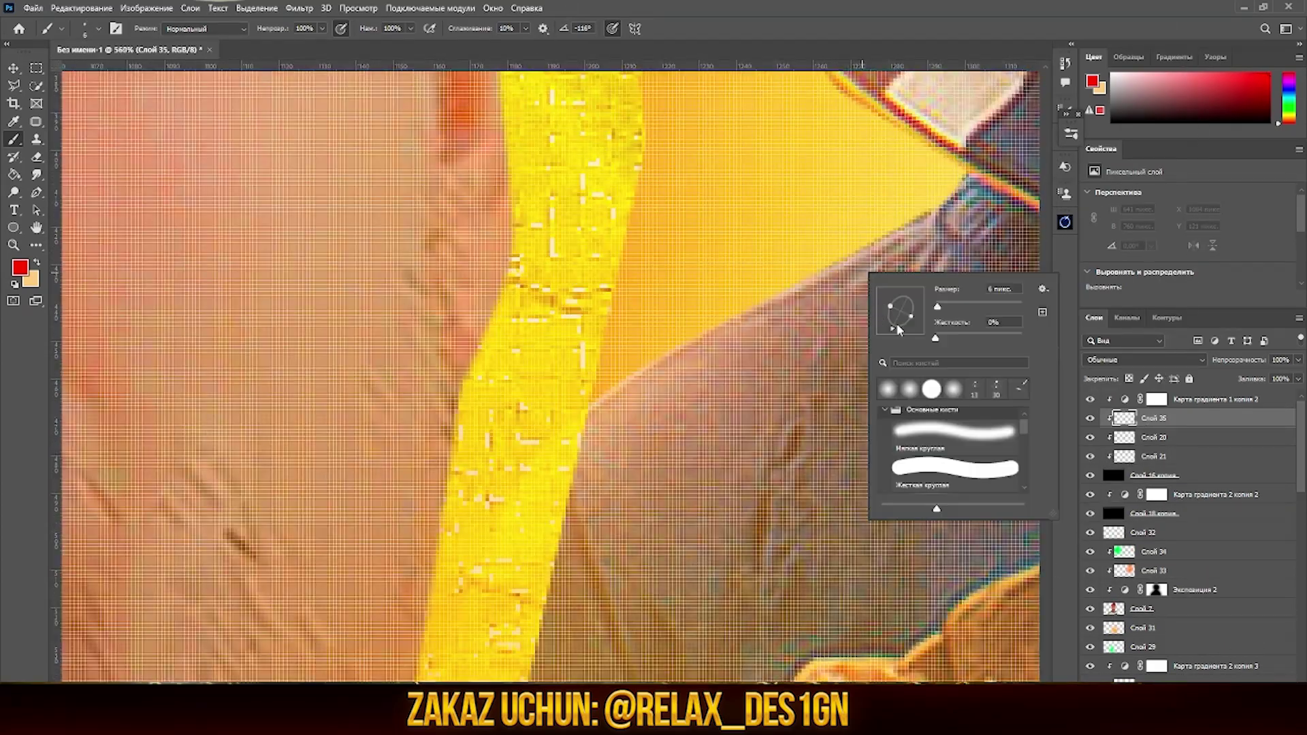
left_click_drag(871, 249, 806, 283)
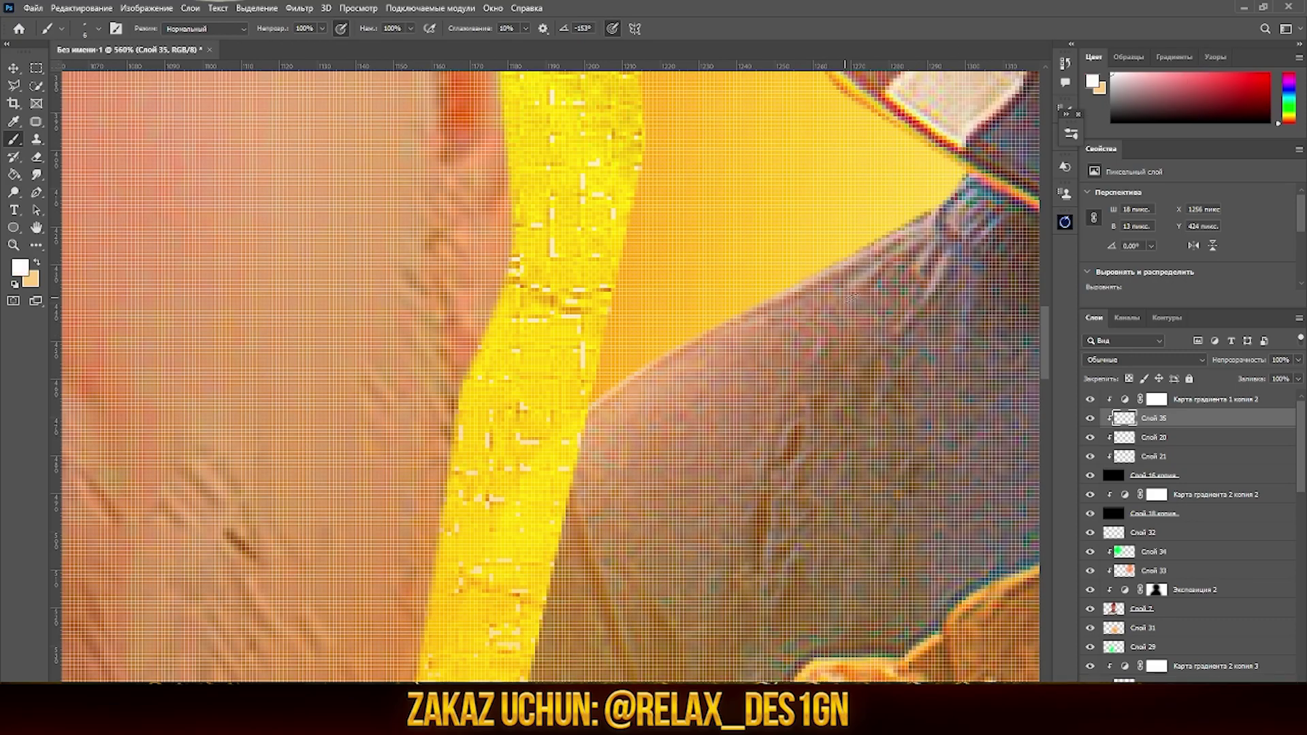
scroll(873, 289, "down", 10)
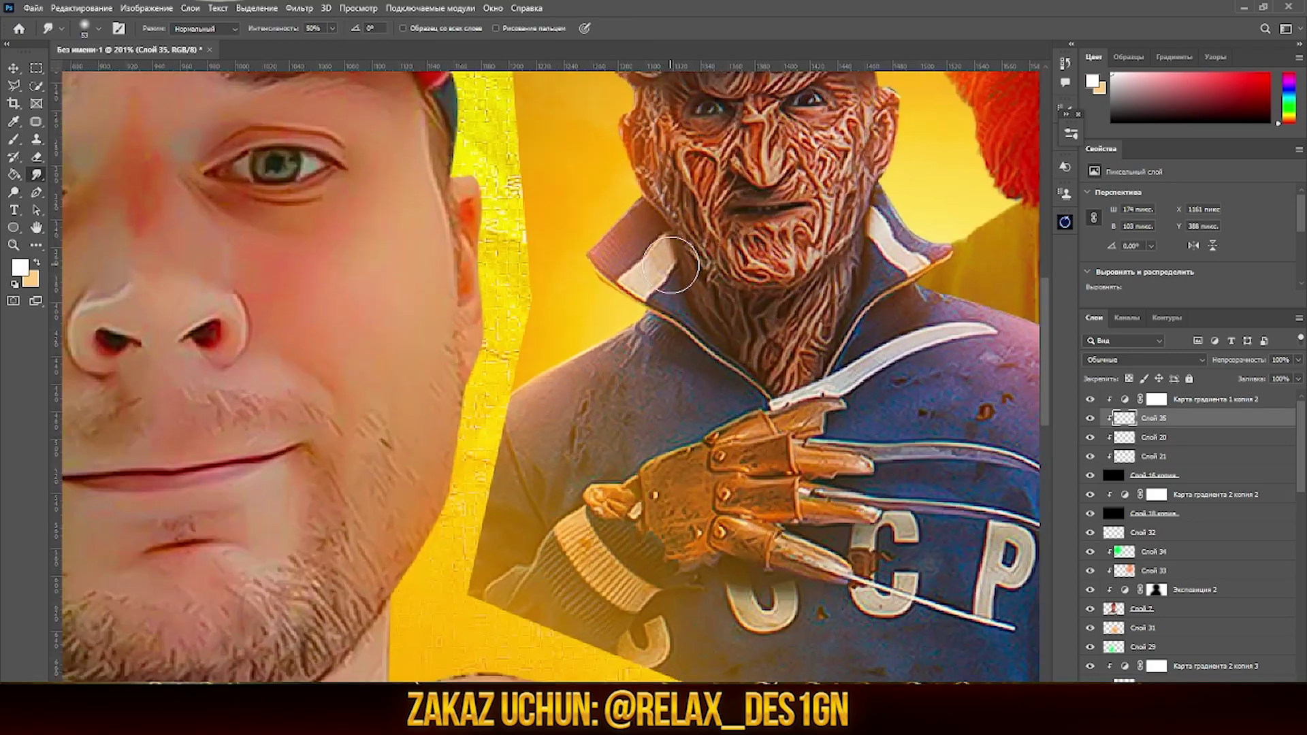
scroll(544, 341, "up", 10)
Add two more clipped highlight layers, resizing the brush and smudging each stroke.
key("ctrl+shift+alt+n")
key("b")
right_click(646, 340)
key("Escape")
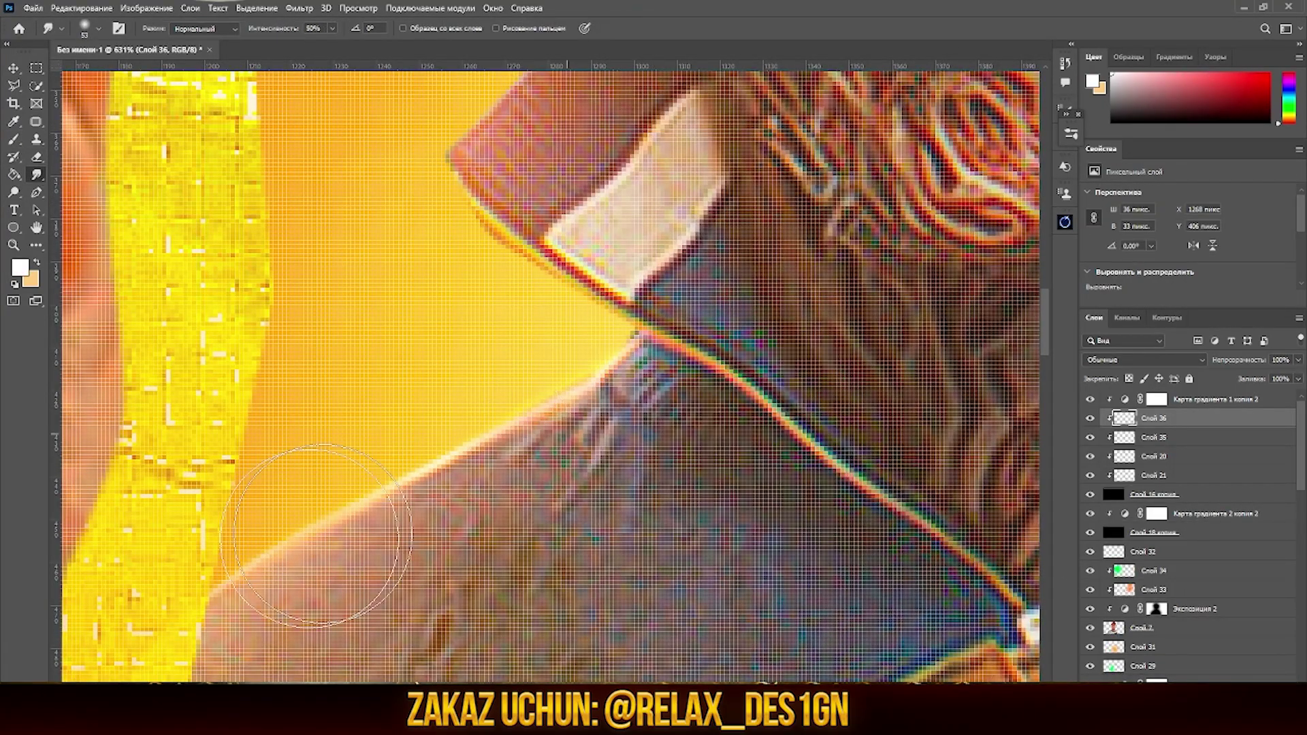
key("ctrl+shift+alt+n")
key("b")
right_click(647, 283)
key("Escape")
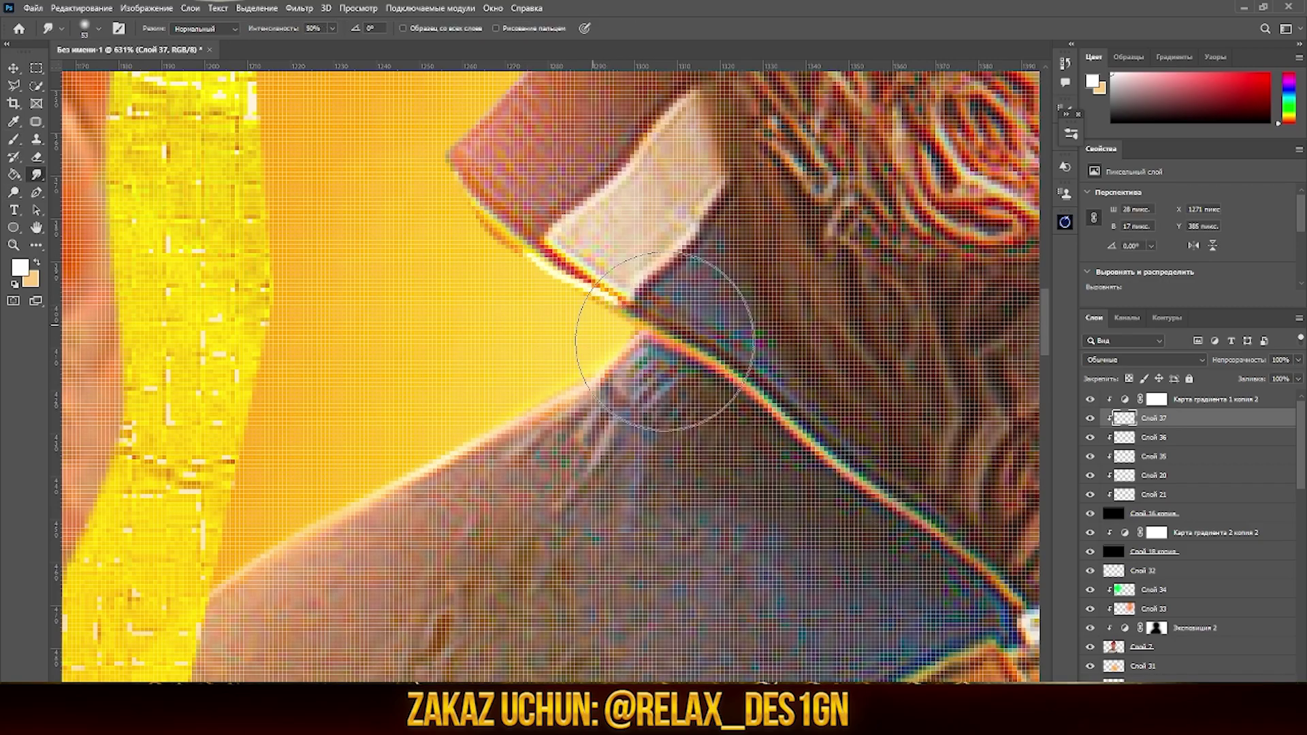
scroll(367, 163, "up", 3)
Paint a light highlight stroke along Freddy's collar edge on its own clipped layer.
key("ctrl+shift+alt+n")
key("b")
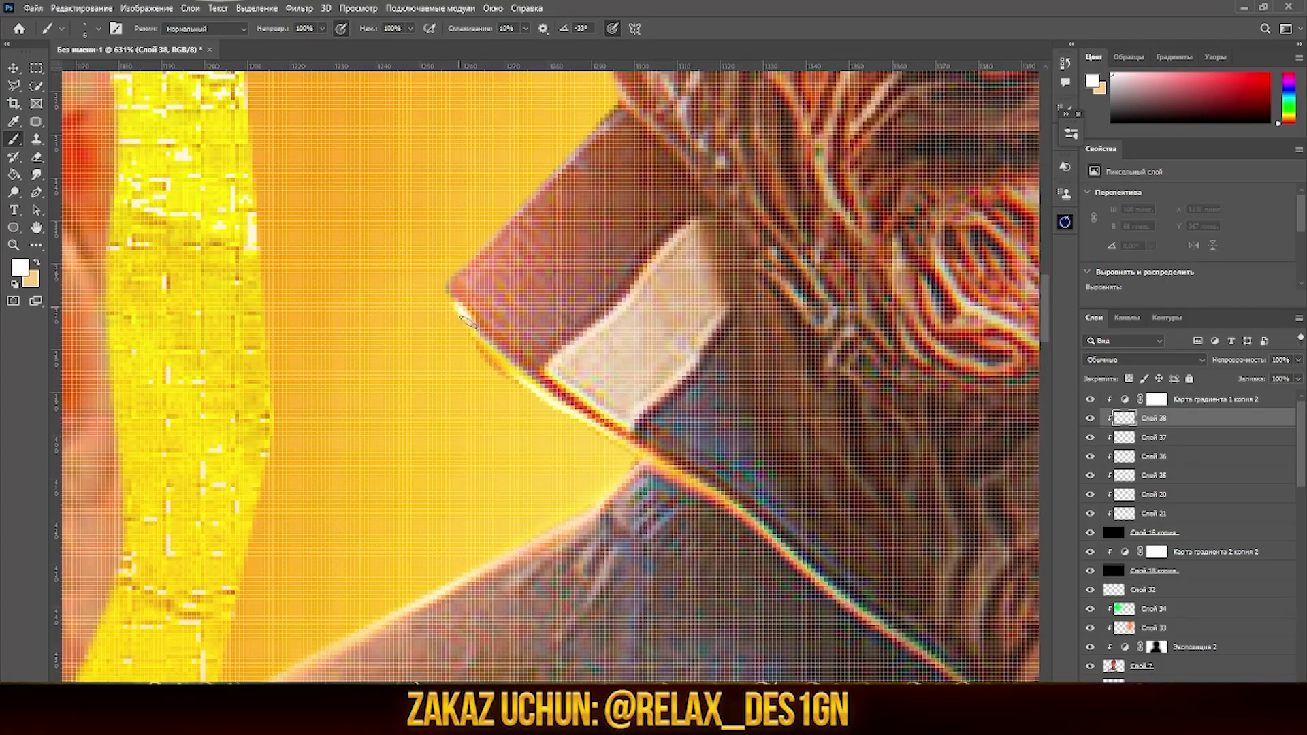
scroll(465, 314, "down", 5)
scroll(431, 330, "up", 3)
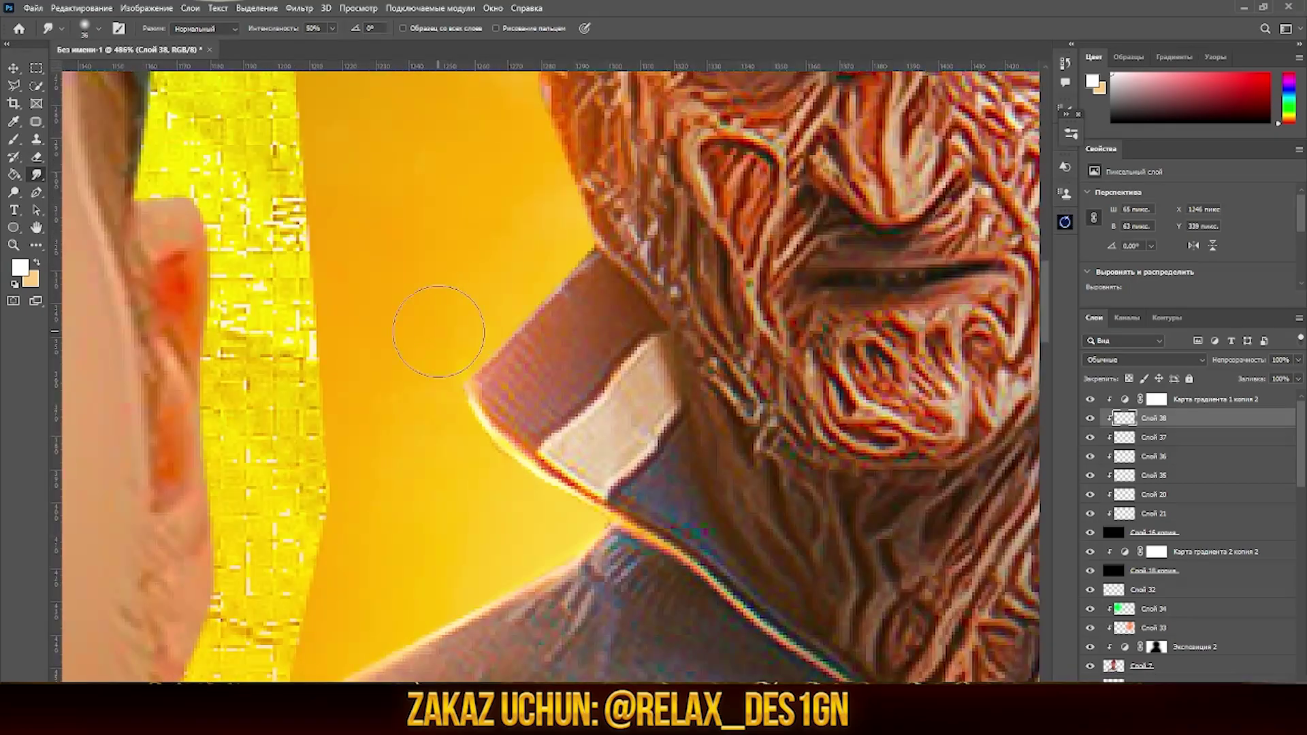
scroll(431, 329, "up", 2)
key("ctrl+shift+alt+n")
key("b")
right_click(630, 318)
key("Escape")
left_click_drag(589, 268, 542, 315)
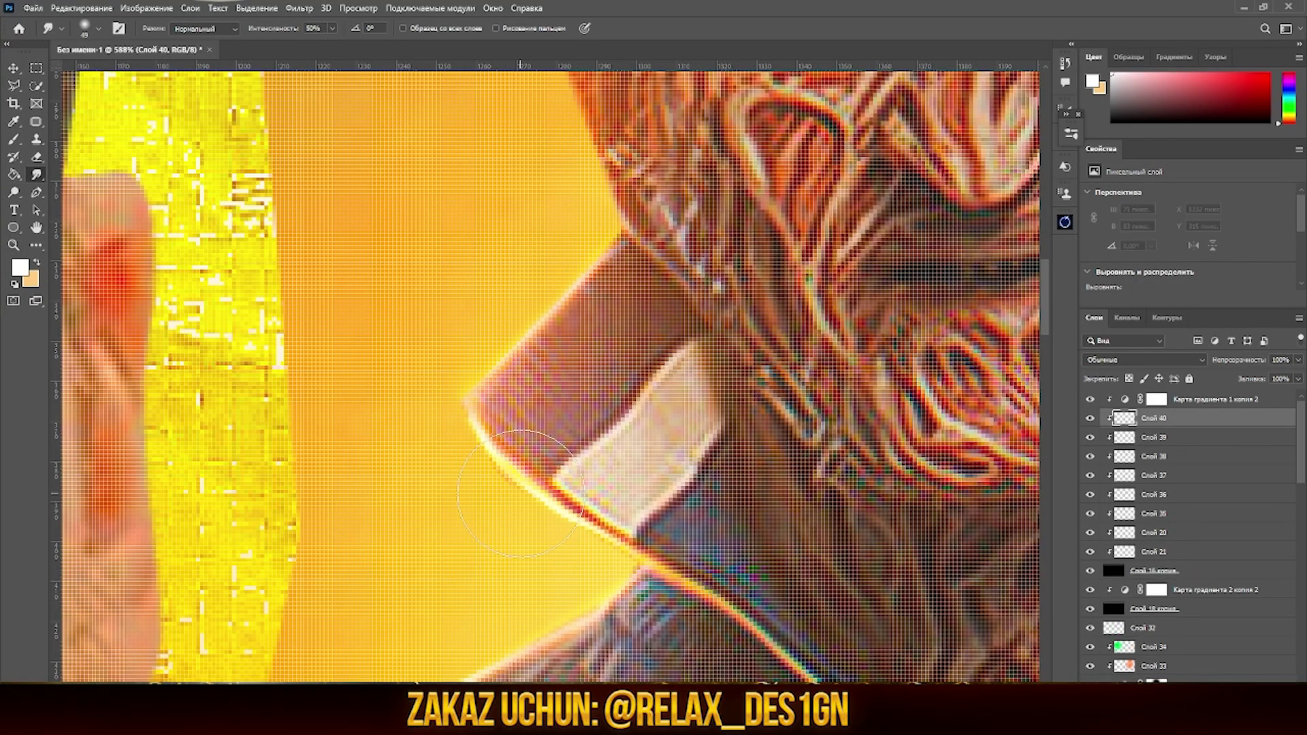
scroll(519, 493, "down", 5)
scroll(803, 496, "up", 3)
scroll(841, 494, "up", 2)
Add another clipped highlight layer with a resized brush and smudged stroke.
key("b")
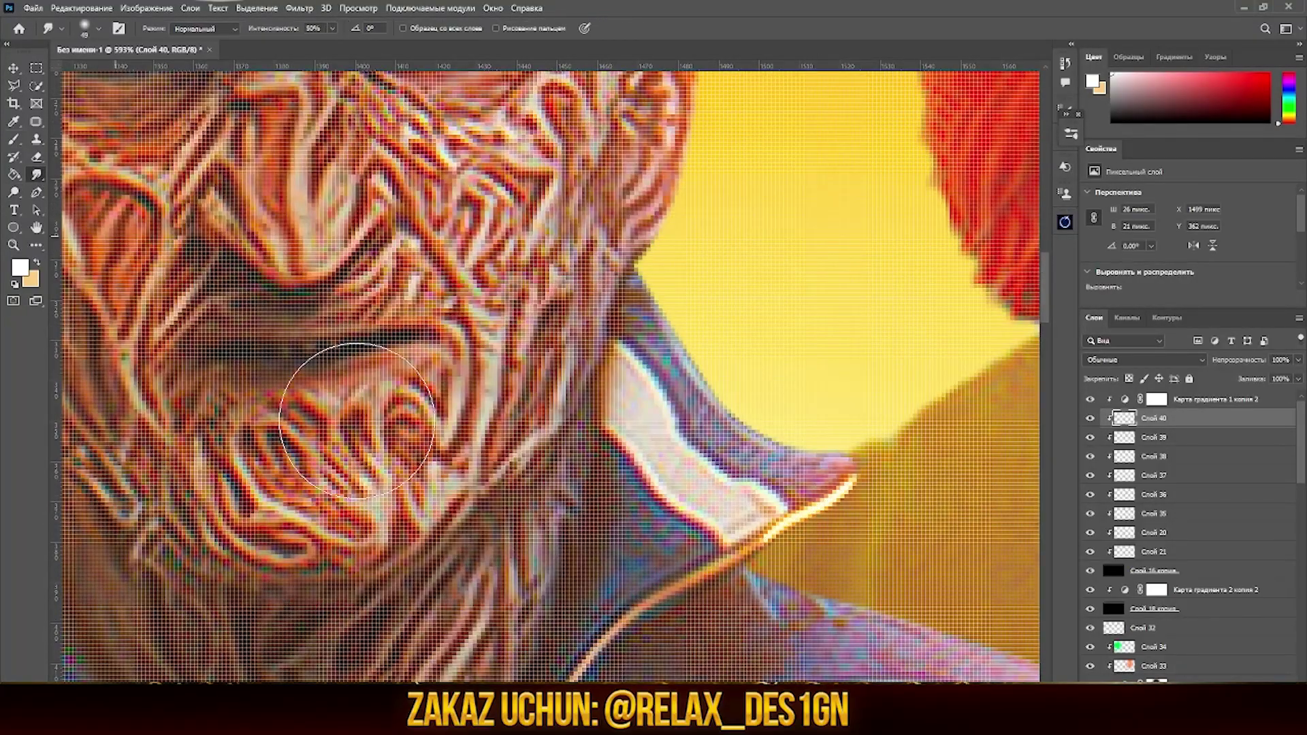
scroll(831, 358, "down", 5)
scroll(680, 340, "up", 5)
key("ctrl+shift+alt+n")
key("b")
right_click(552, 290)
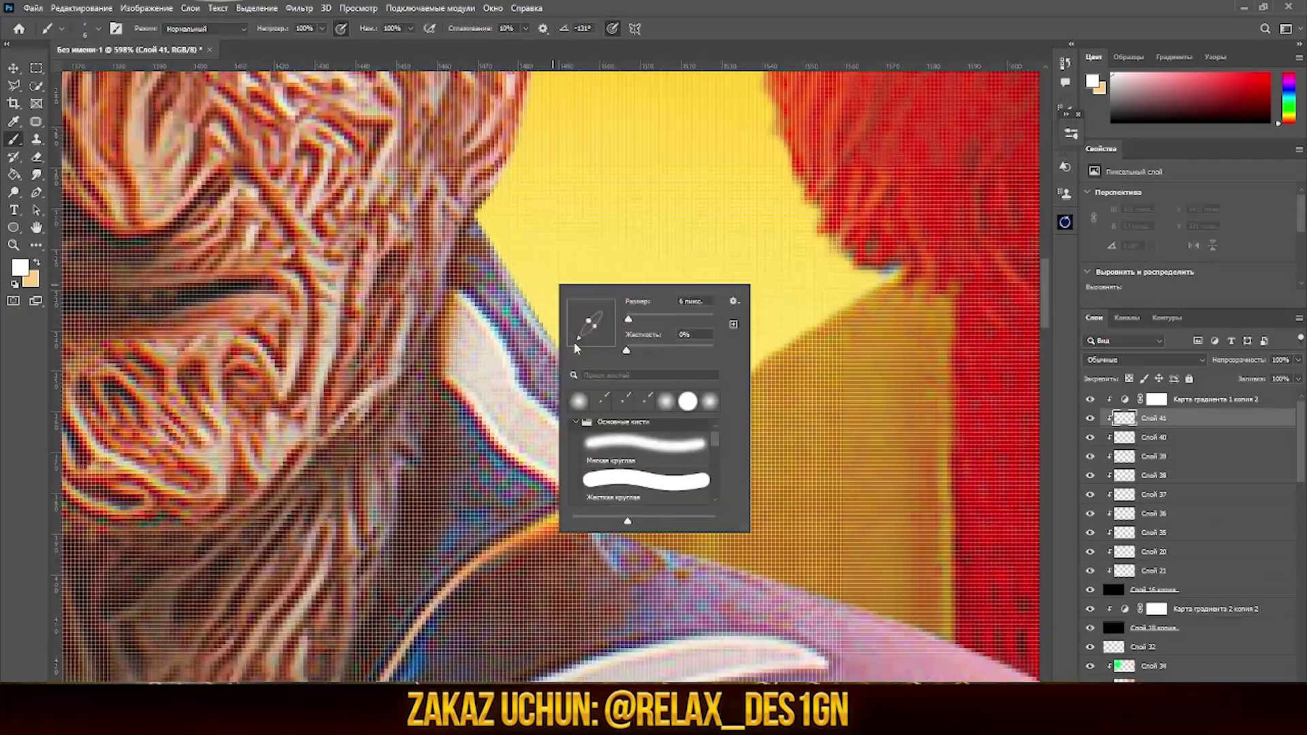
key("Escape")
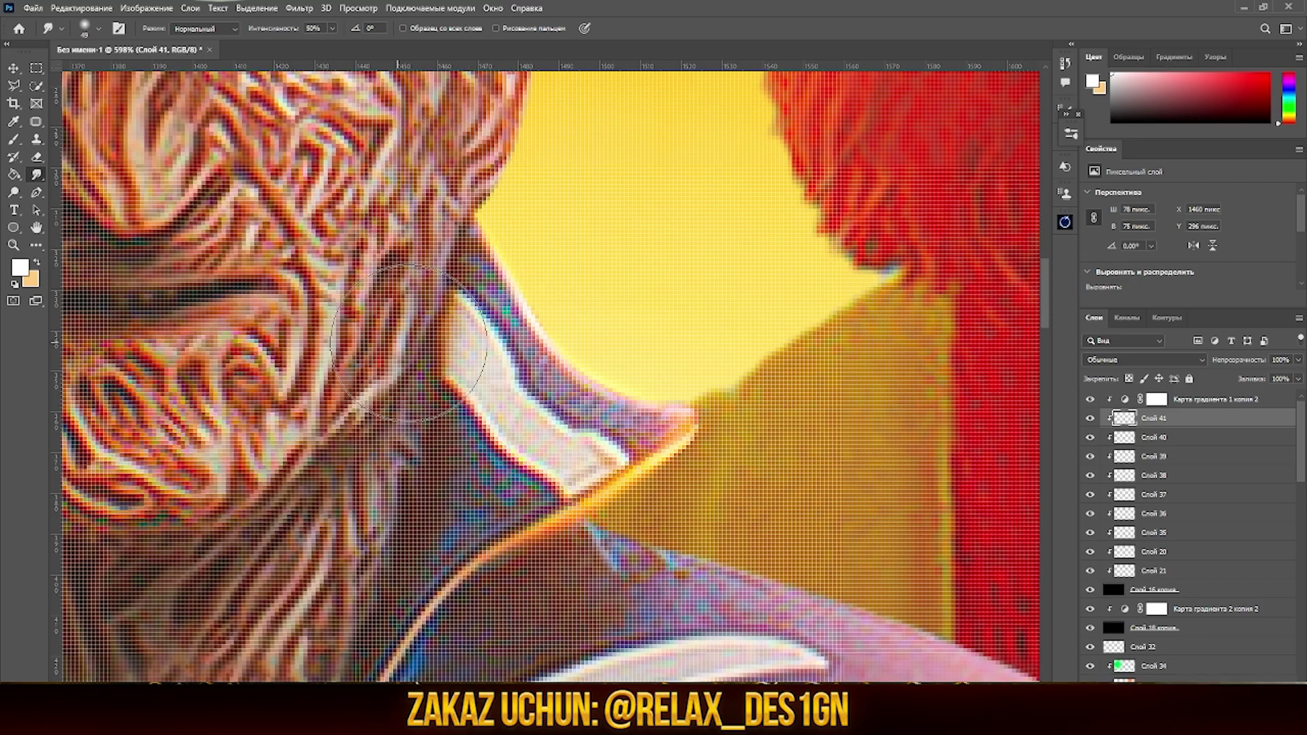
scroll(408, 344, "down", 5)
scroll(645, 360, "up", 4)
Paint a light stroke along the shoulder edge and blend it into the jacket.
key("ctrl+shift+alt+n")
key("b")
right_click(645, 361)
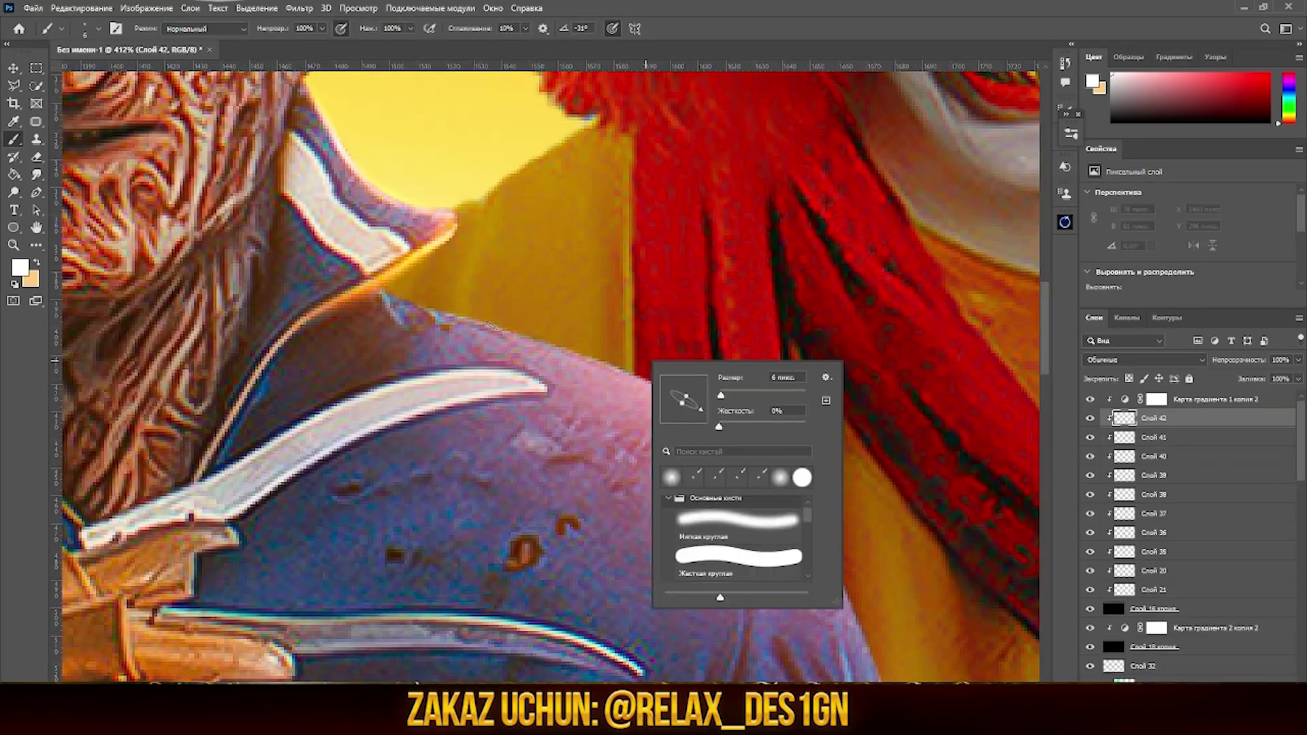
key("Escape")
left_click_drag(480, 322, 555, 347)
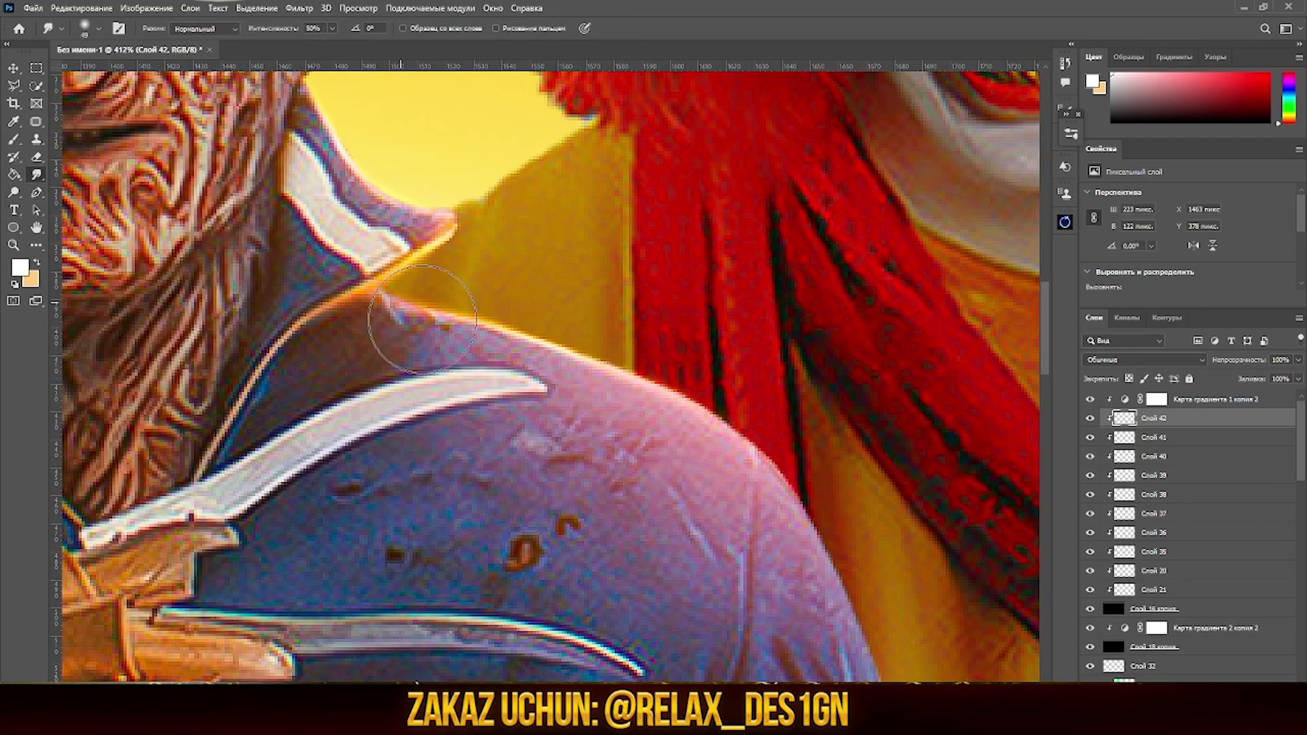
left_click_drag(422, 318, 450, 320)
scroll(422, 318, "down", 5)
scroll(671, 435, "up", 5)
On a new layer, paint a light stroke along the clown's yellow collar edge.
key("ctrl+shift+alt+n")
key("b")
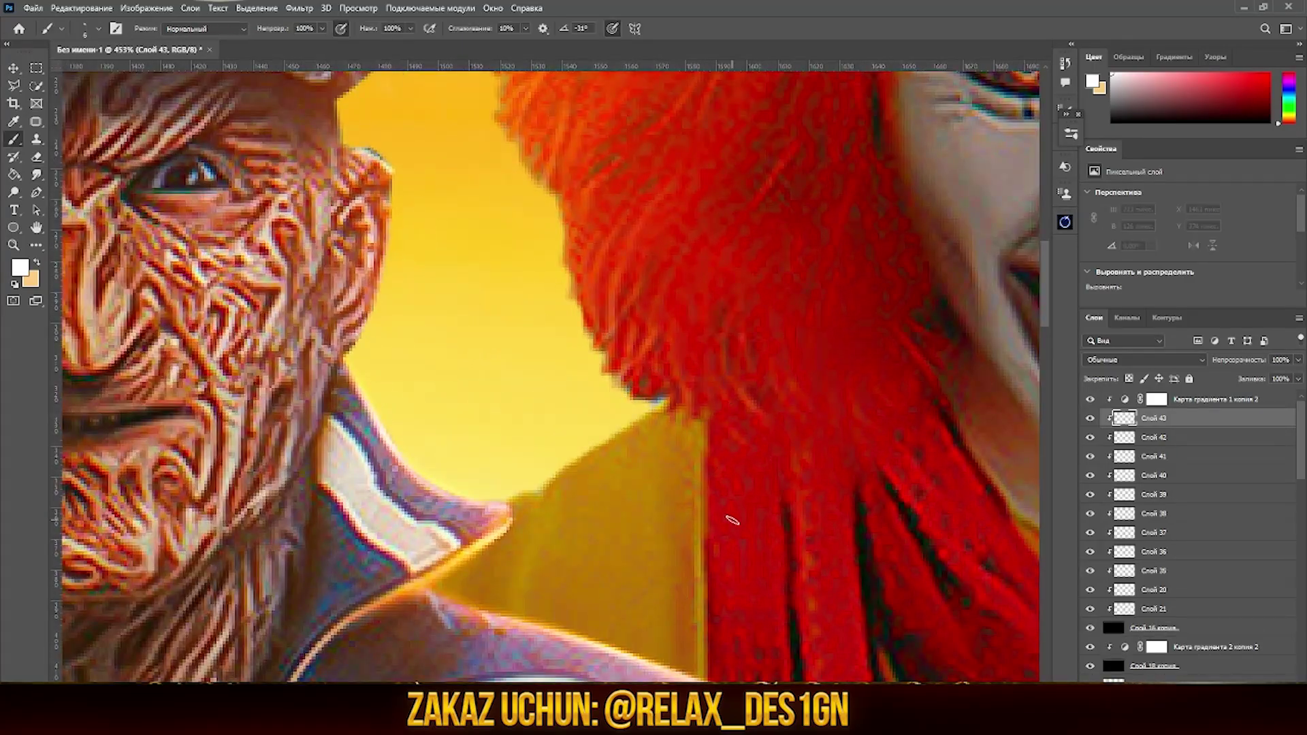
right_click(673, 439)
key("Escape")
left_click_drag(650, 413, 556, 478)
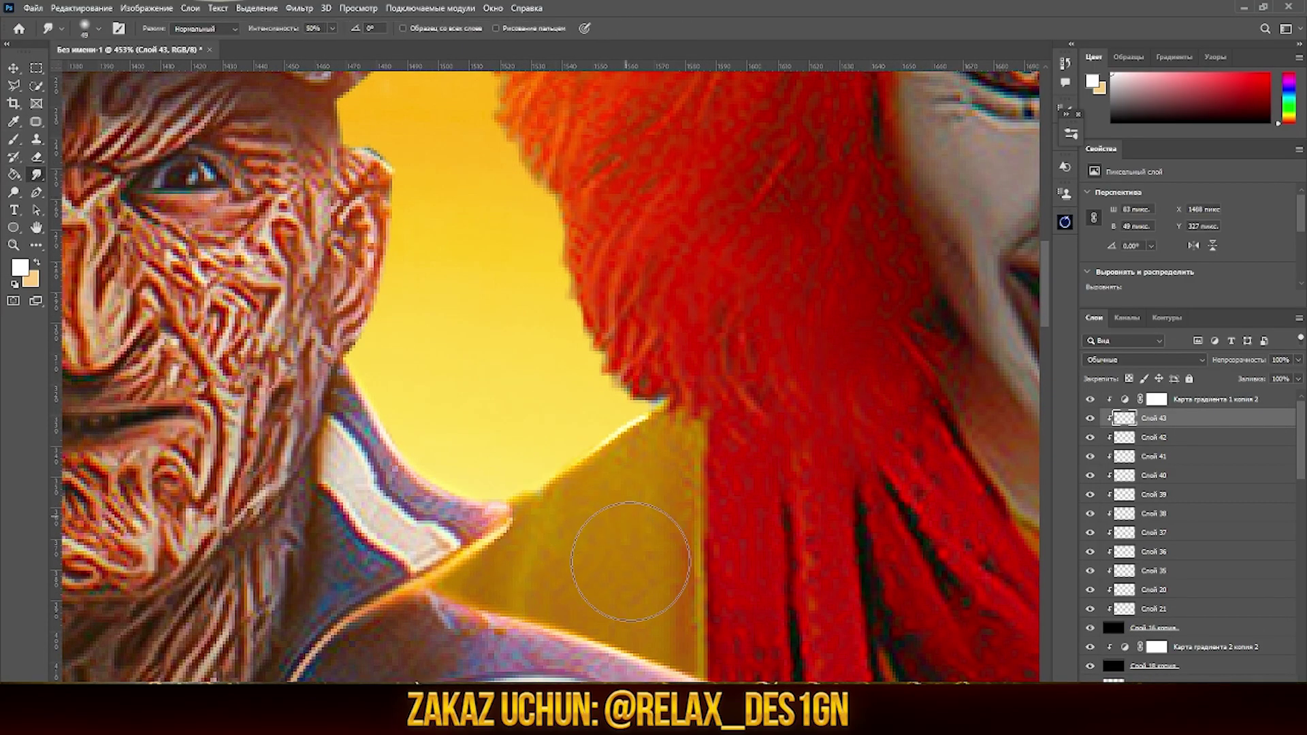
scroll(726, 422, "down", 5)
scroll(793, 443, "up", 5)
Paint two more highlight strokes along the clown's yellow collar.
key("b")
right_click(793, 439)
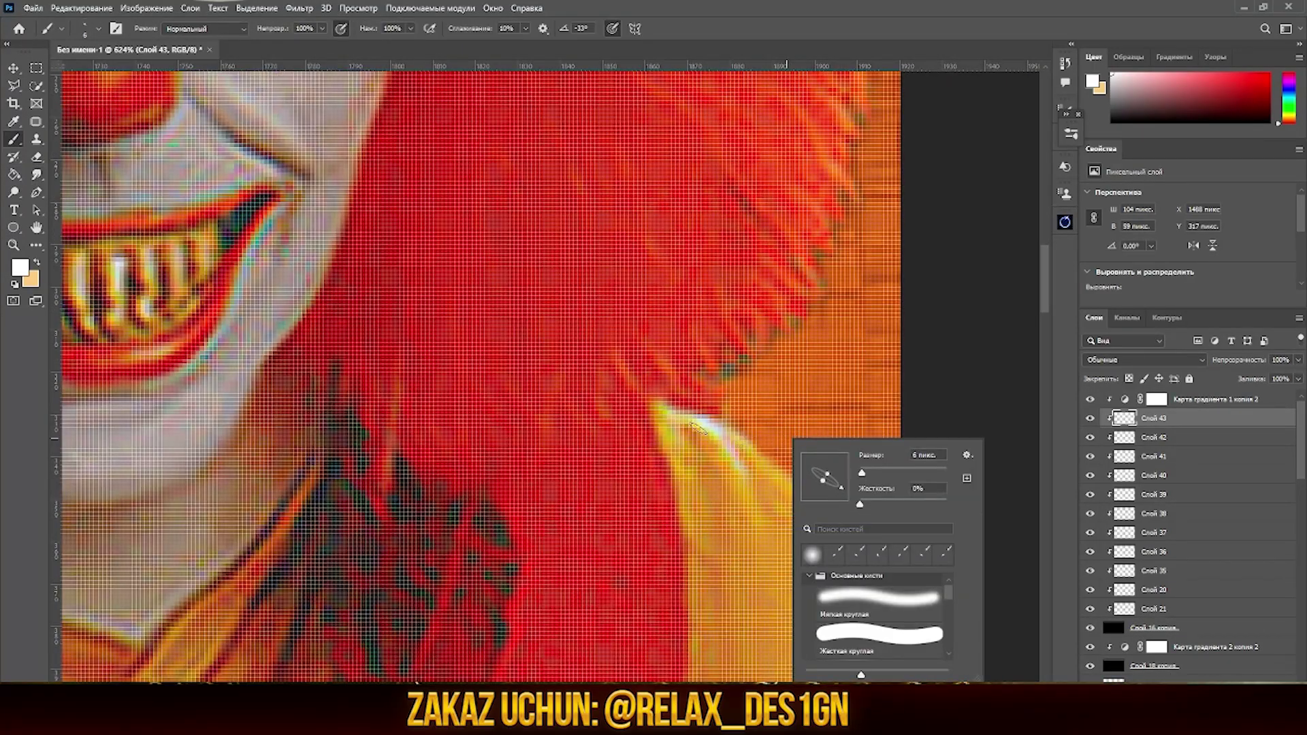
key("Escape")
left_click_drag(657, 406, 728, 457)
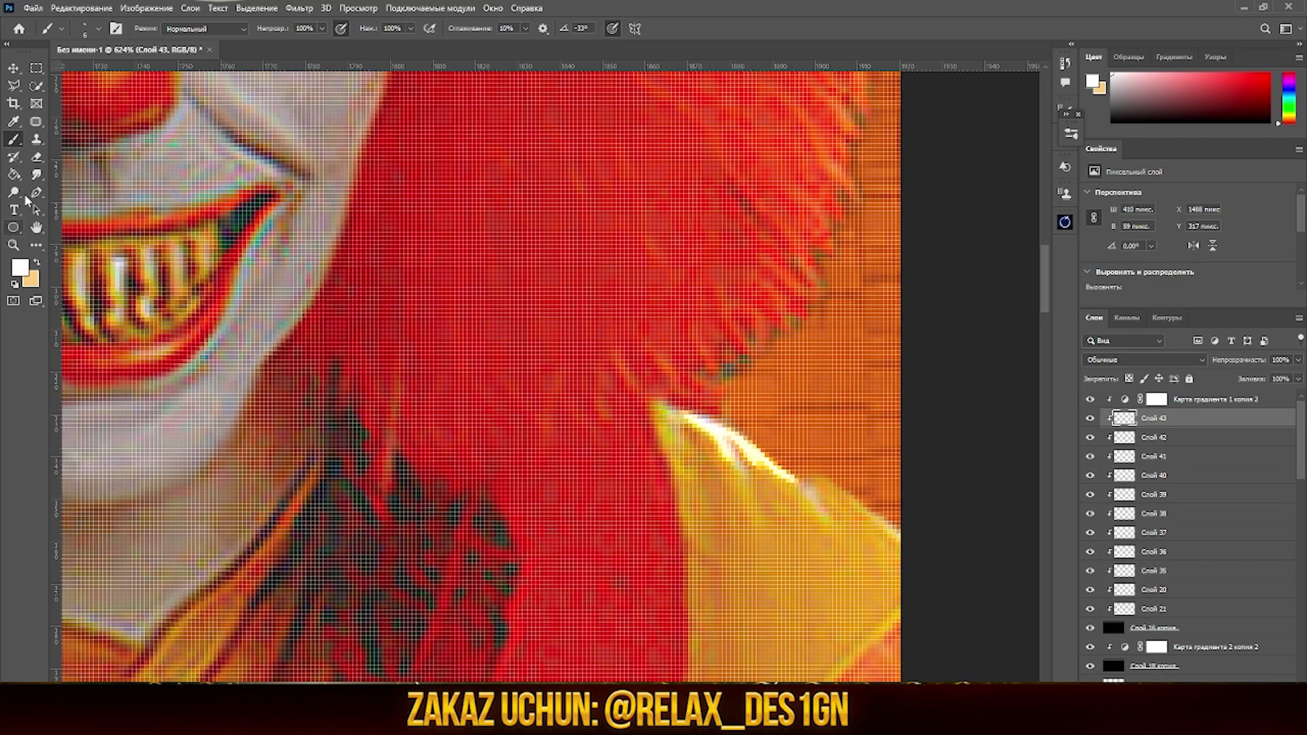
left_click_drag(731, 573, 668, 560)
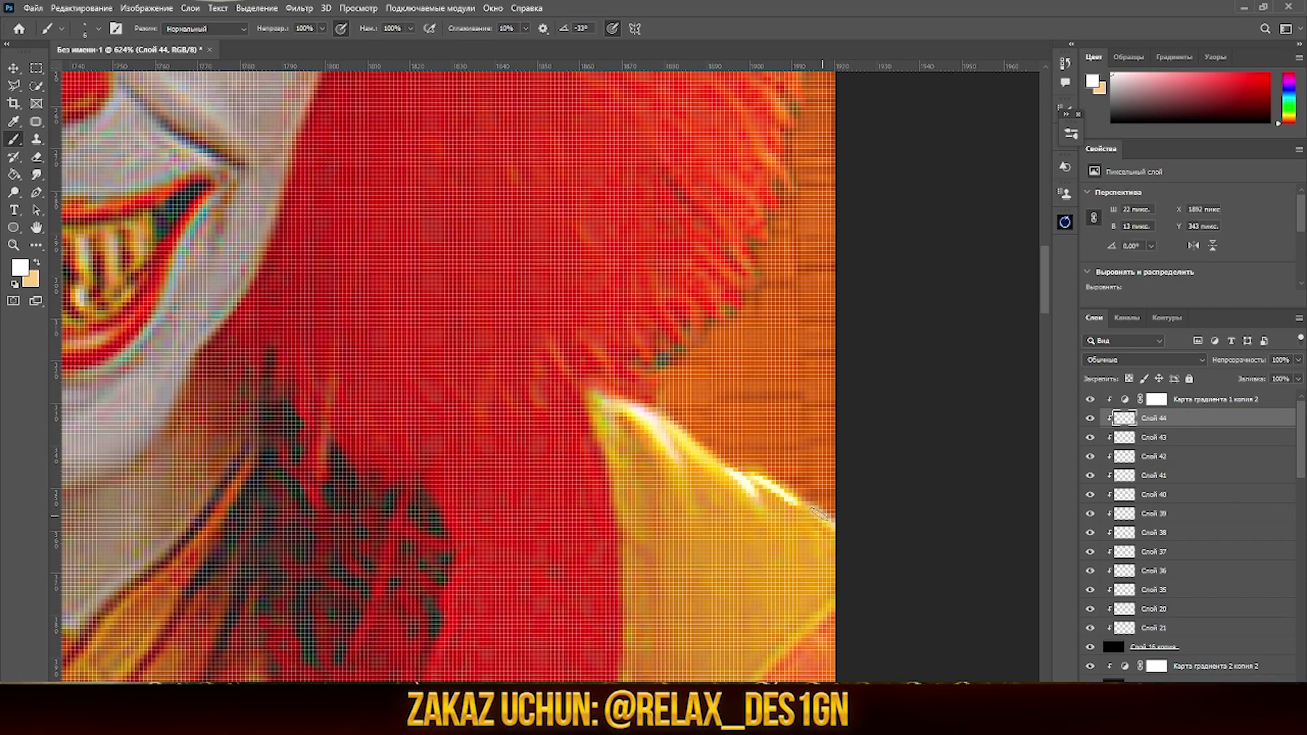
Zoom in on the clown's hair and choose a brush for its edge highlight.
scroll(359, 461, "down", 10)
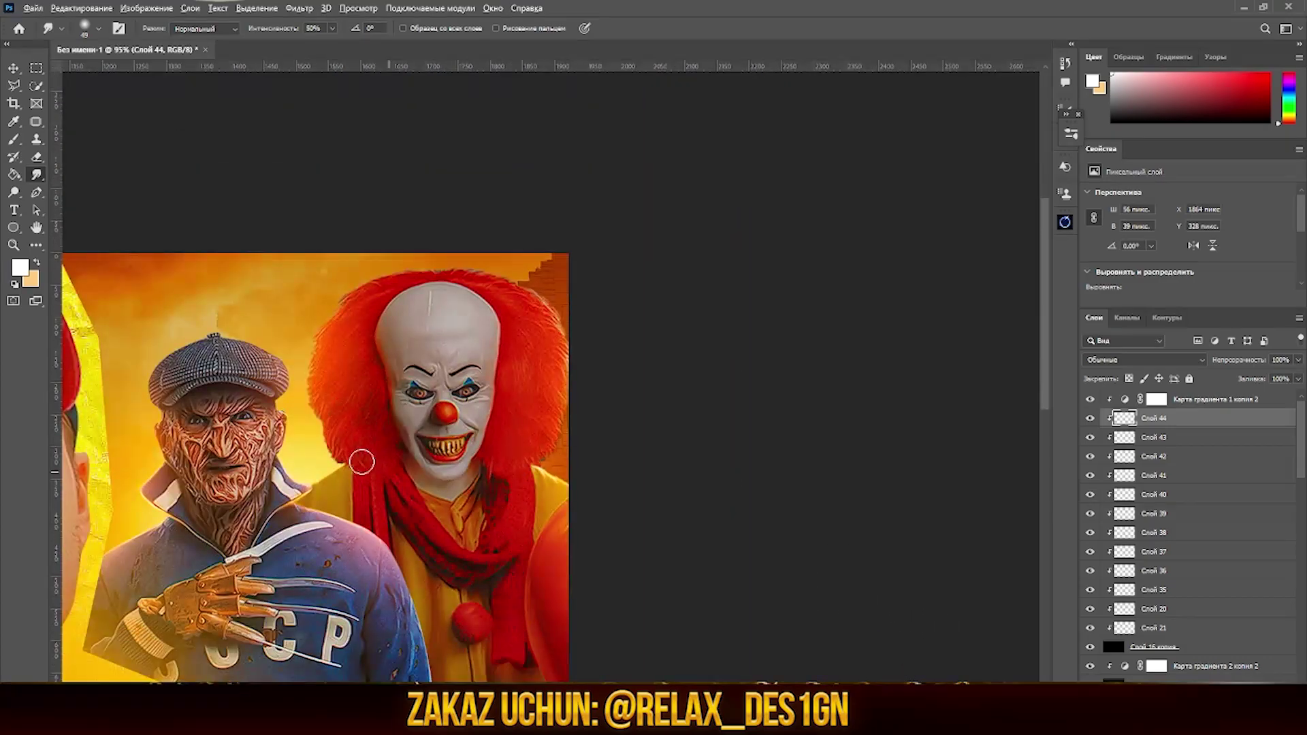
scroll(314, 465, "down", 2)
scroll(305, 474, "up", 5)
scroll(409, 409, "down", 3)
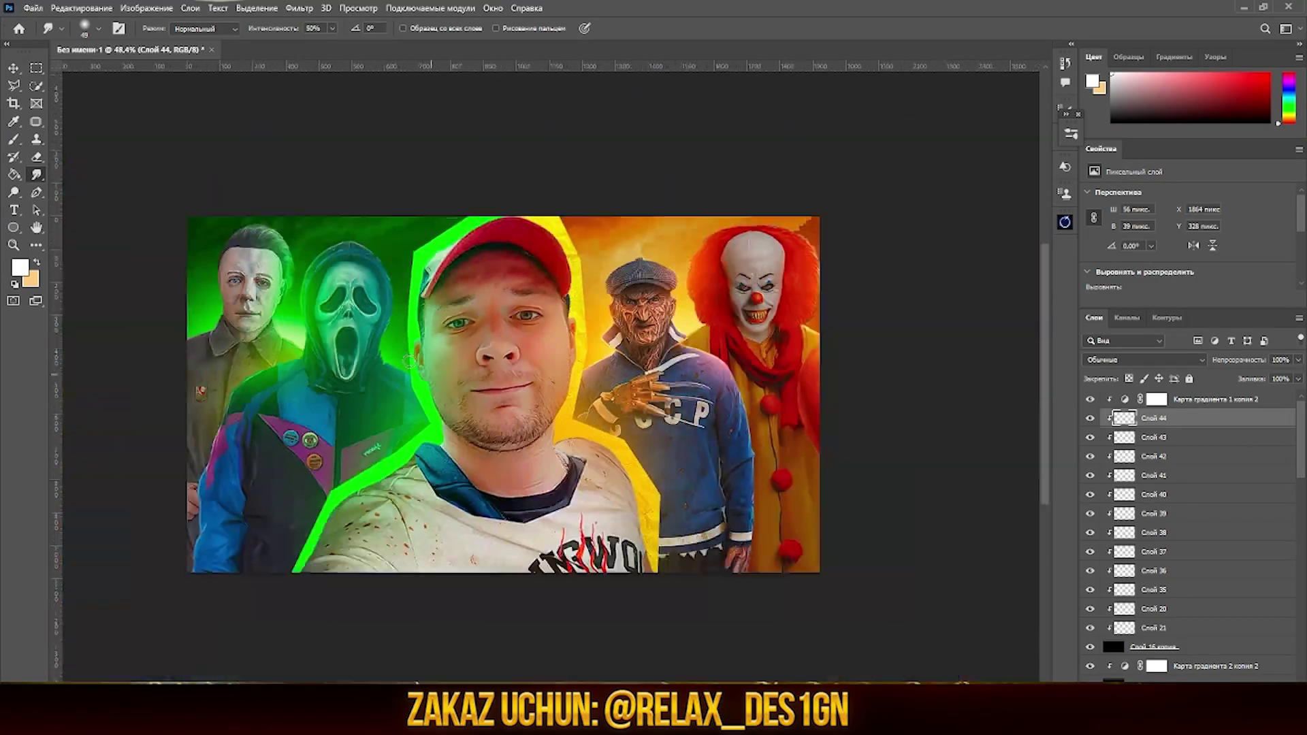
scroll(477, 354, "up", 3)
scroll(531, 316, "up", 3)
scroll(785, 320, "up", 4)
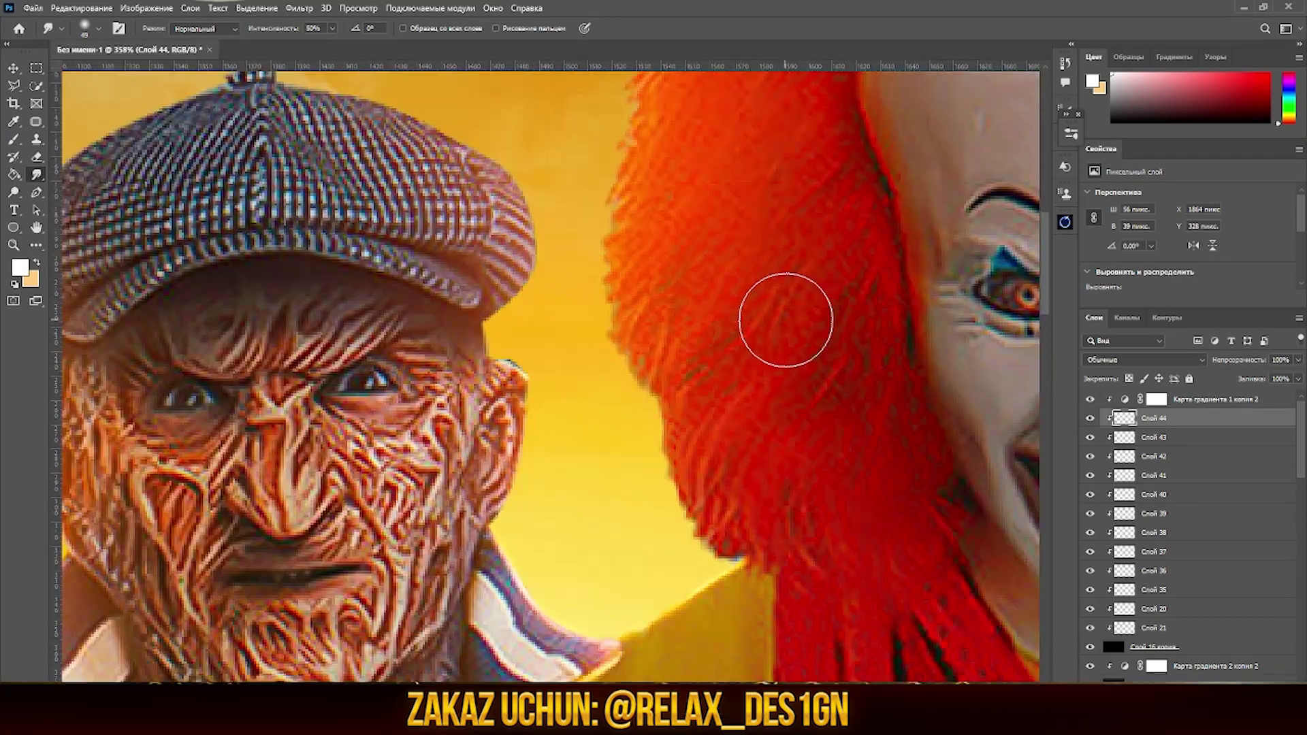
right_click(749, 463)
left_click(711, 544)
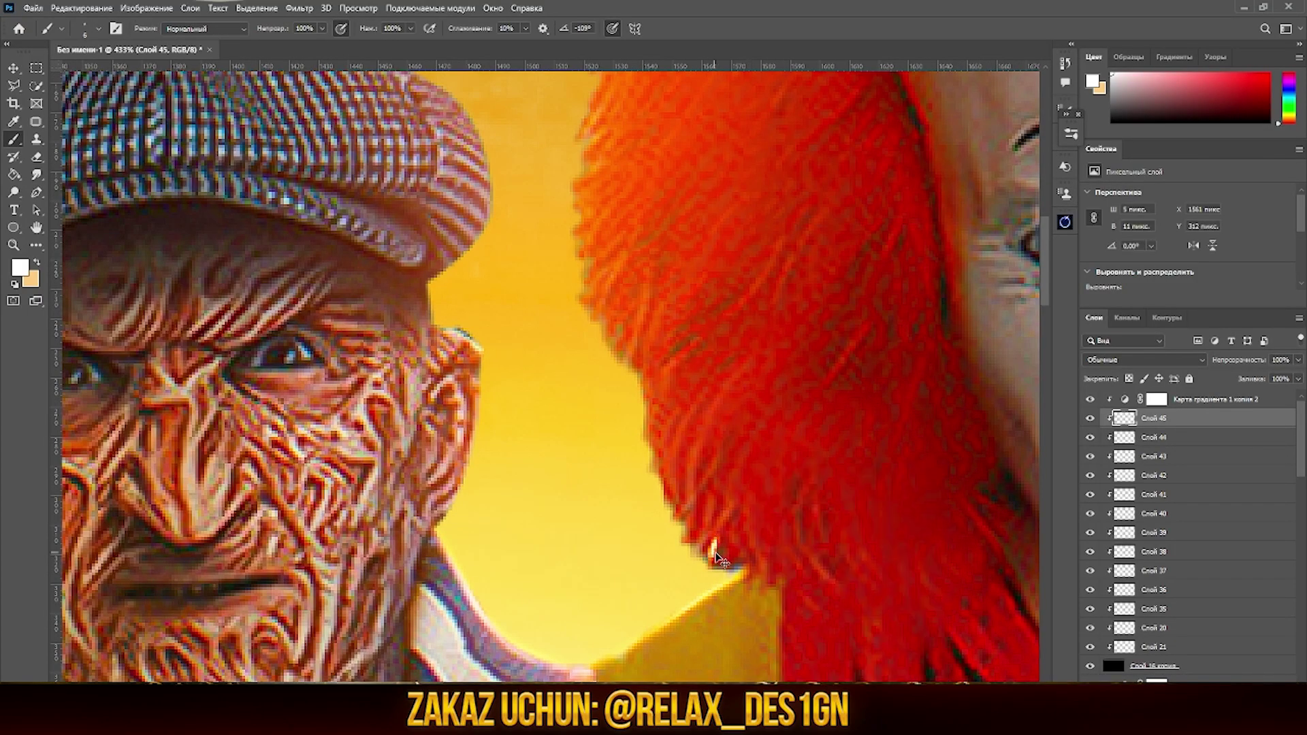
scroll(707, 558, "up", 3)
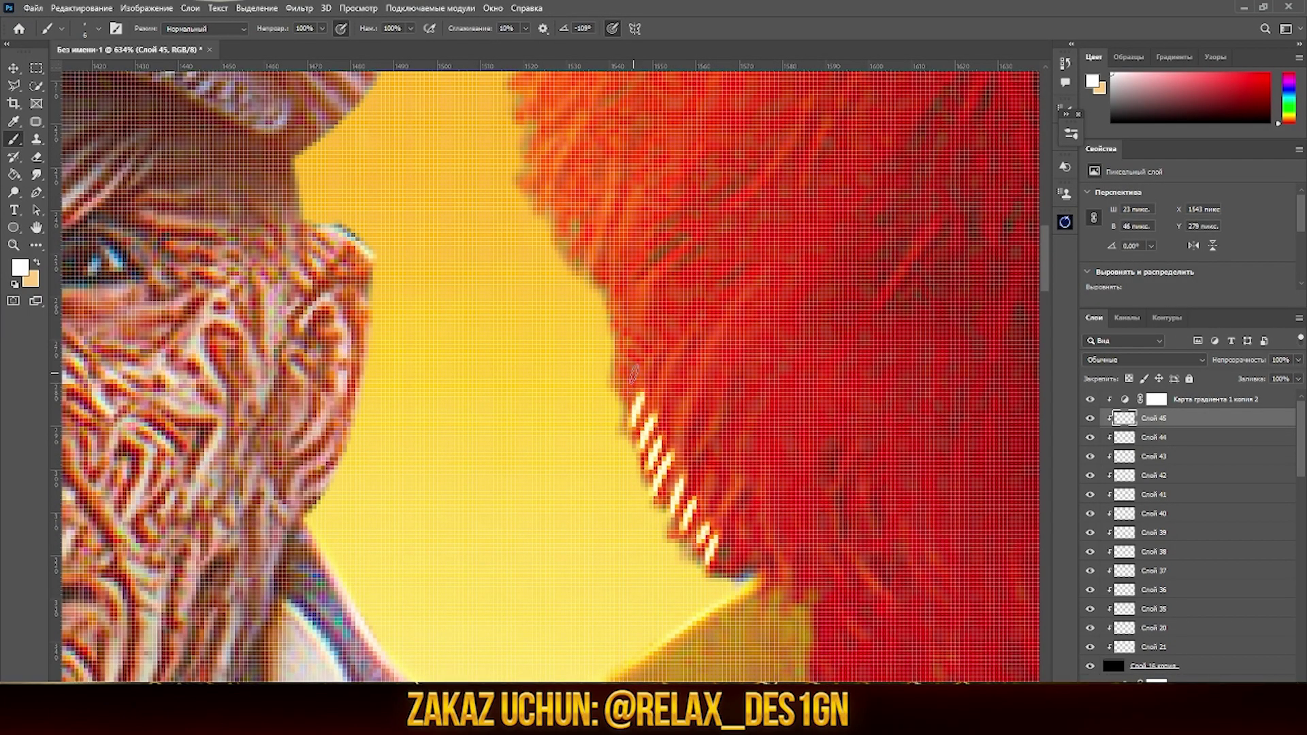
On a new clipped layer, paint three white highlight strands along the clown's hair.
scroll(609, 351, "down", 5)
scroll(657, 472, "up", 2)
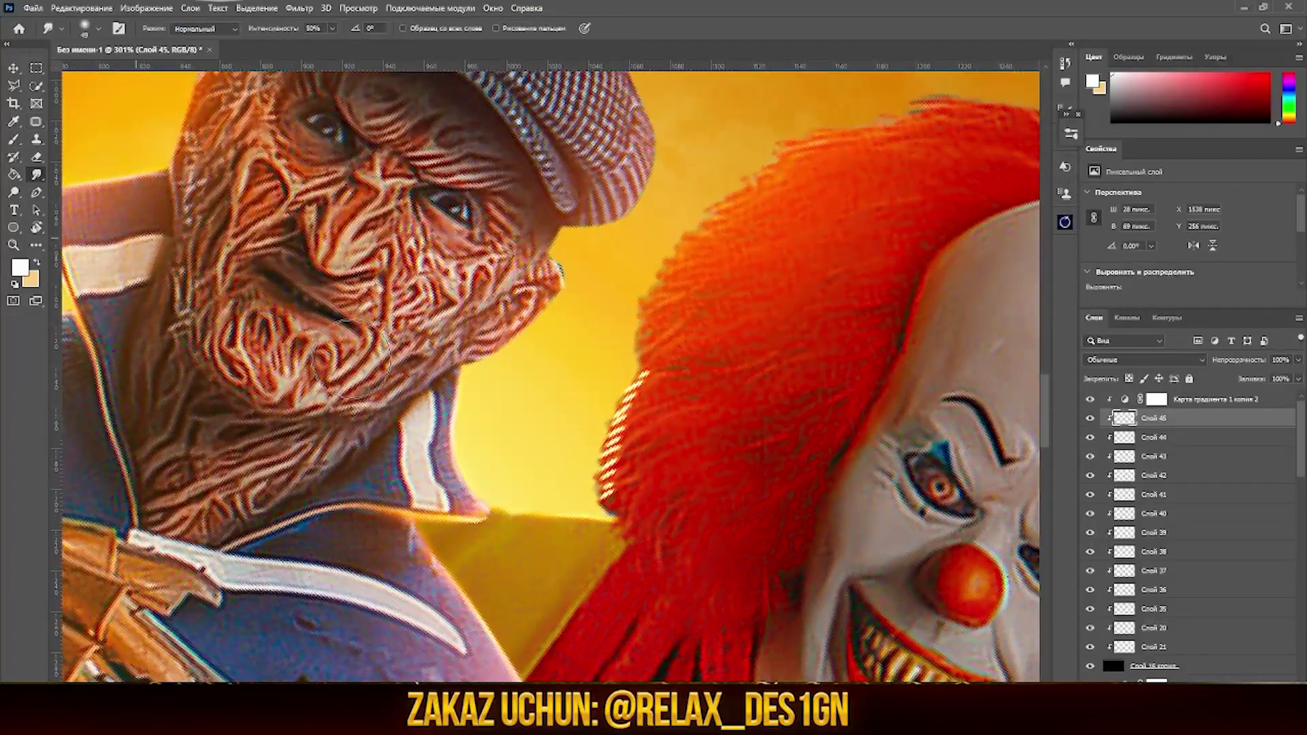
scroll(559, 420, "down", 3)
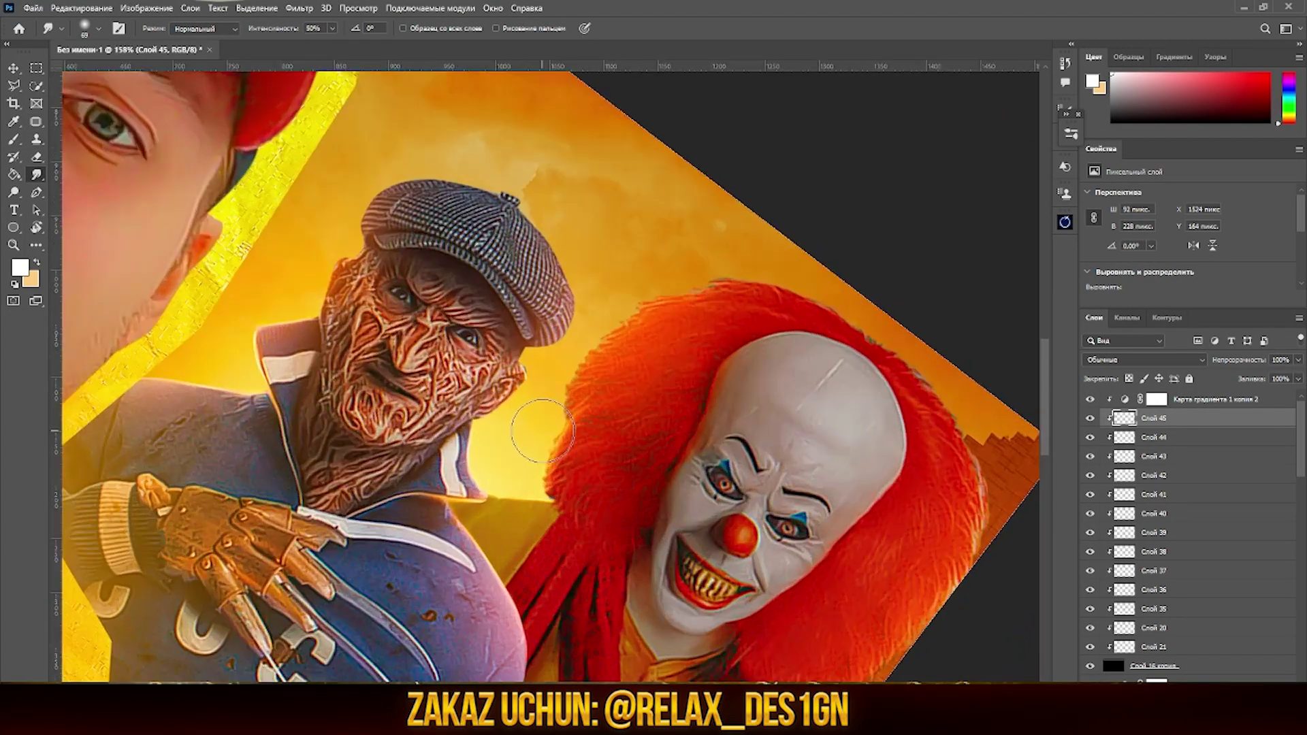
scroll(559, 420, "up", 3)
key("ctrl+shift+alt+n")
key("b")
scroll(570, 428, "up", 2)
right_click(571, 427)
left_click_drag(553, 442, 570, 423)
left_click_drag(553, 418, 573, 401)
left_click_drag(555, 395, 579, 373)
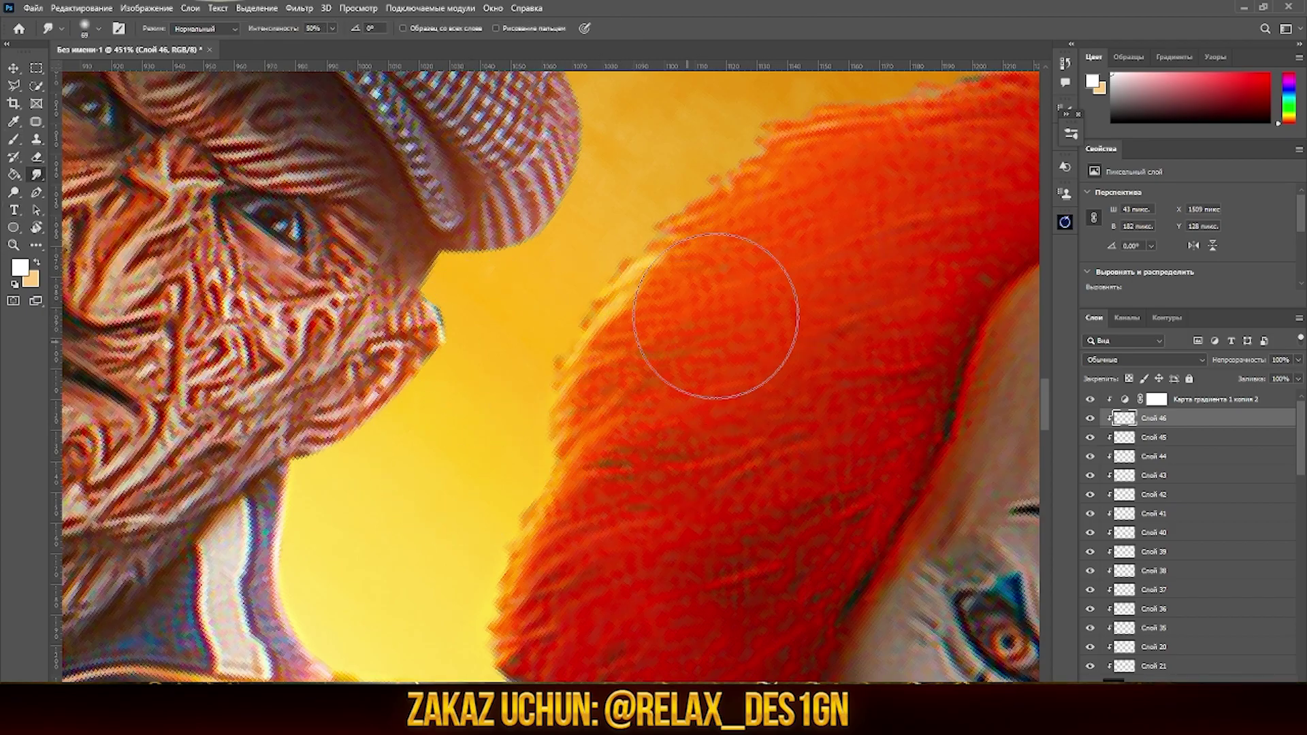
Zoom out to the whole composition, rotate the canvas view, then reset it upright.
key("ctrl+0")
key("r")
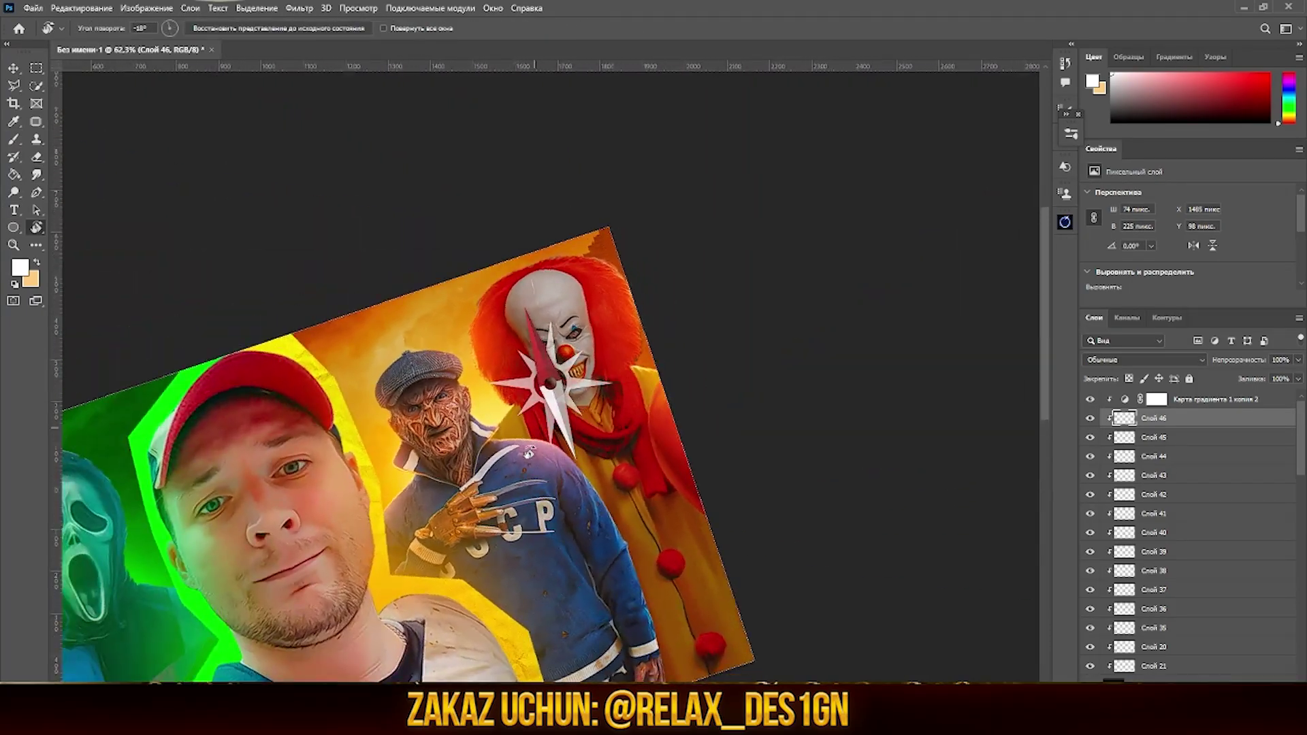
left_click_drag(453, 303, 488, 408)
key("Escape")
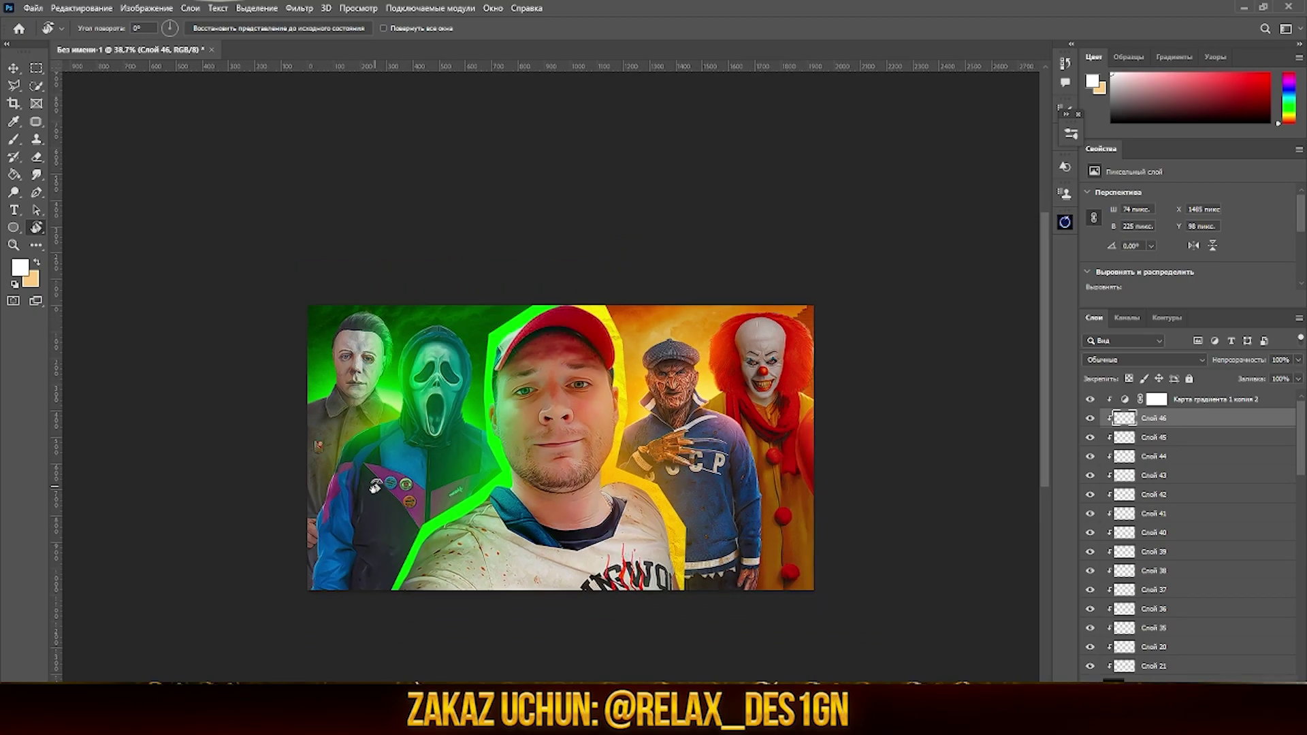
scroll(838, 479, "up", 3)
scroll(561, 371, "up", 1)
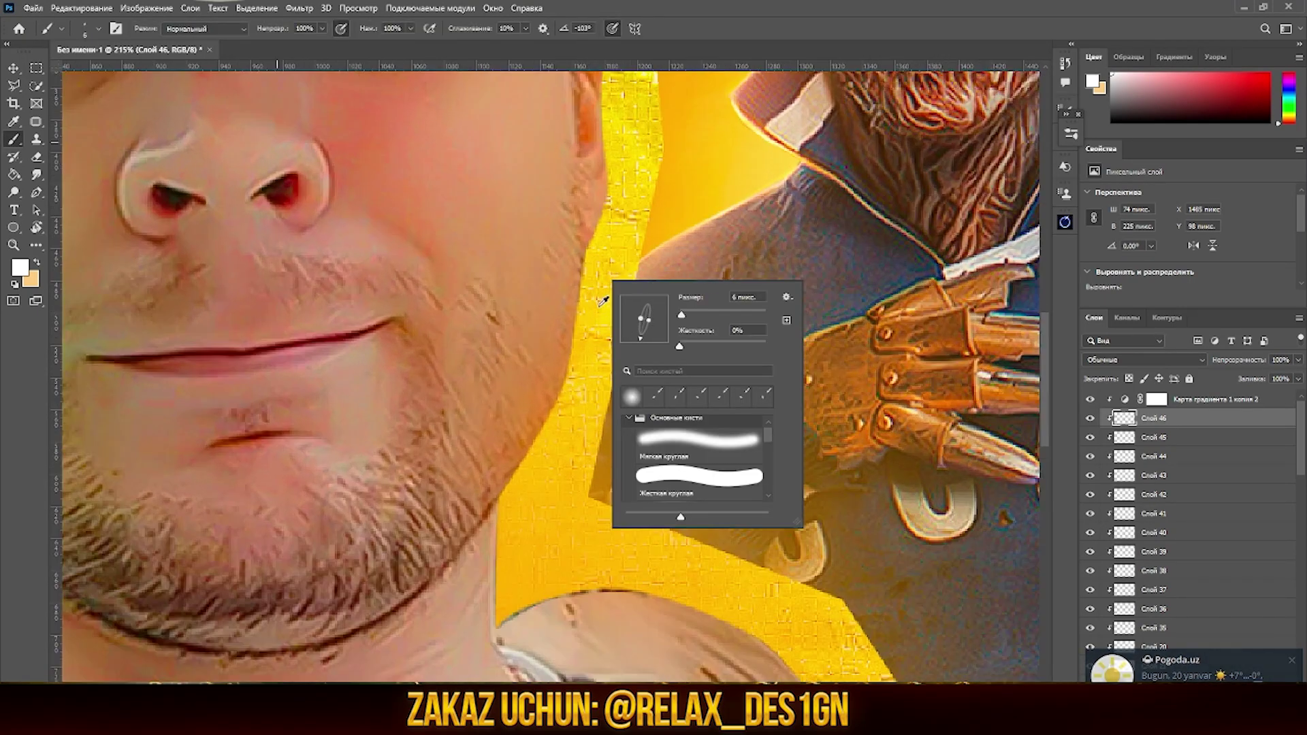
scroll(562, 371, "up", 2)
key("r")
scroll(497, 393, "down", 1)
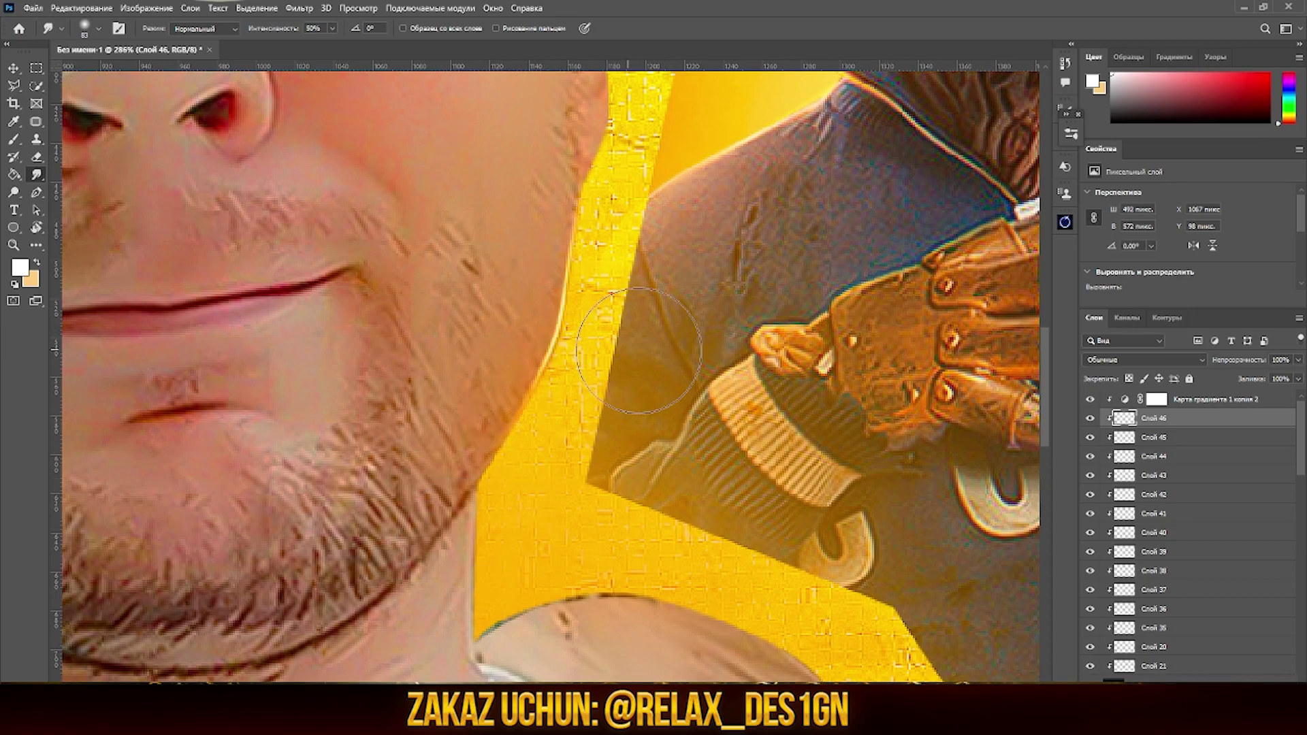
scroll(475, 285, "down", 5)
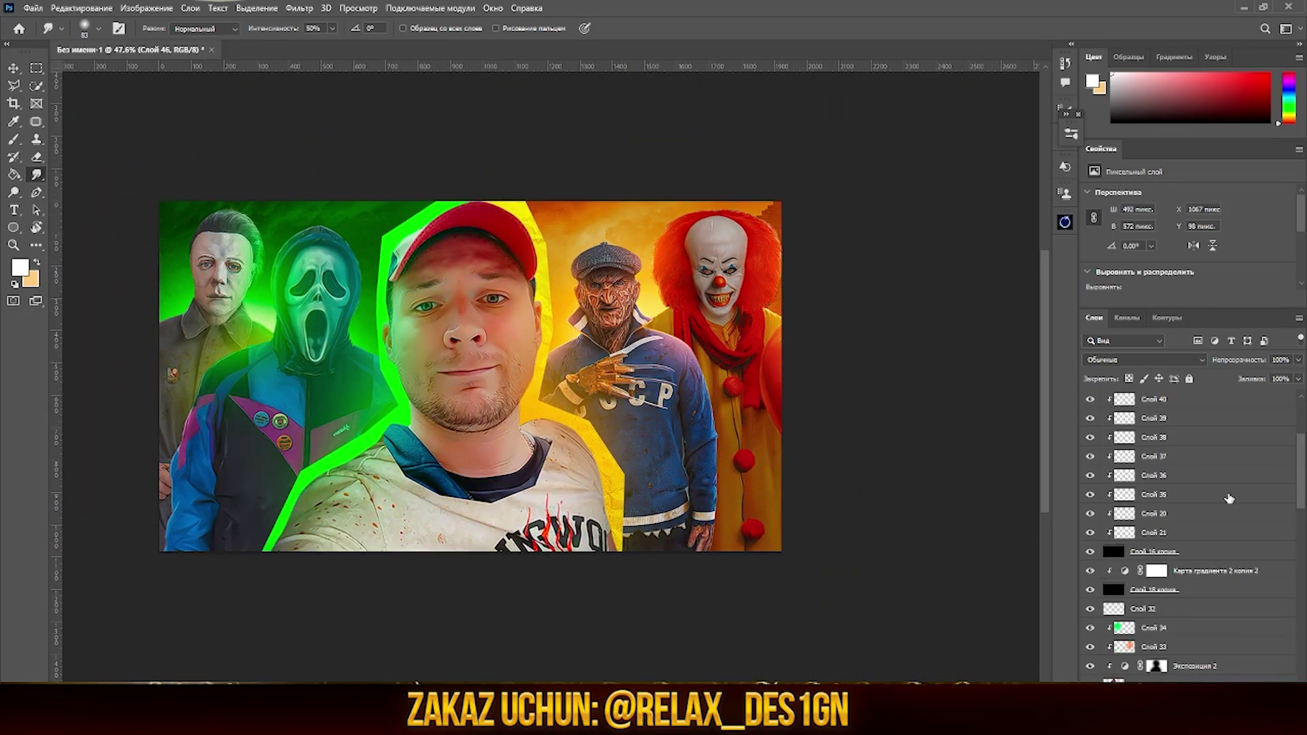
Paint a white rim-light stroke along the neck edge.
key("b")
scroll(470, 357, "up", 8)
left_click_drag(384, 316, 471, 359)
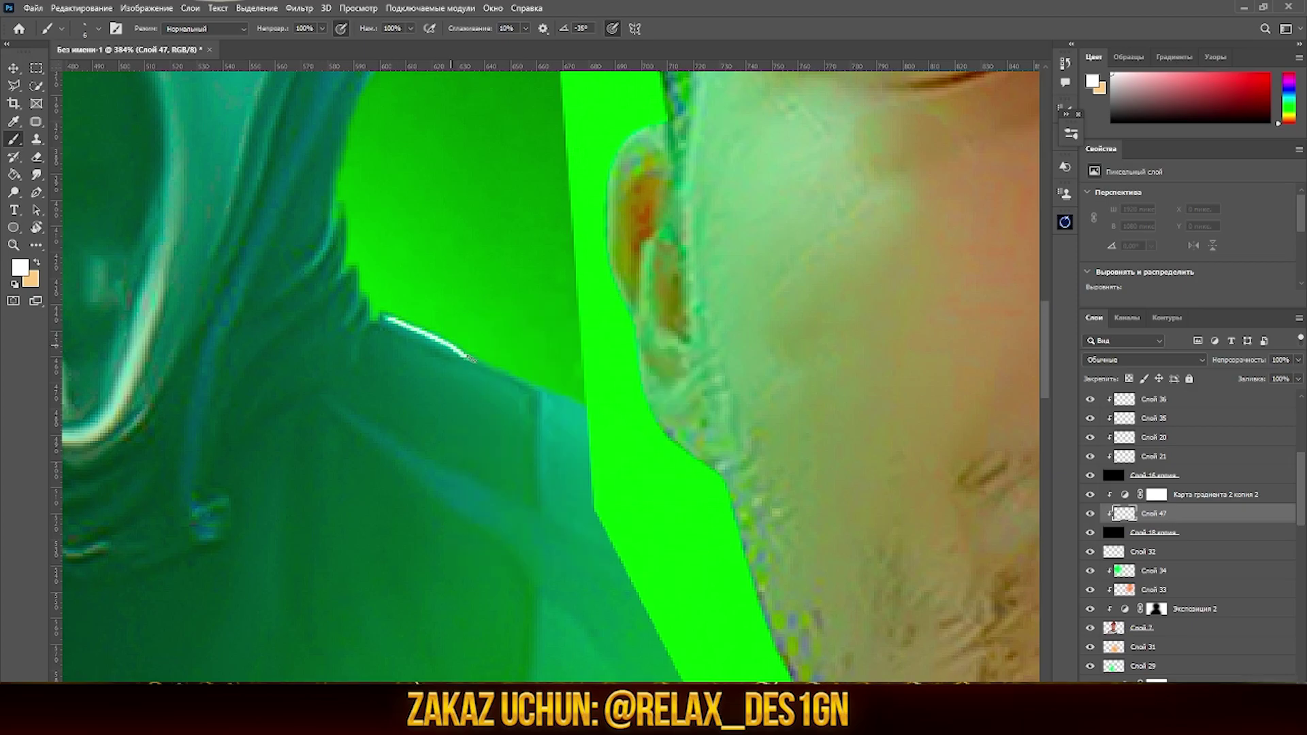
scroll(310, 283, "down", 5)
scroll(489, 320, "up", 8)
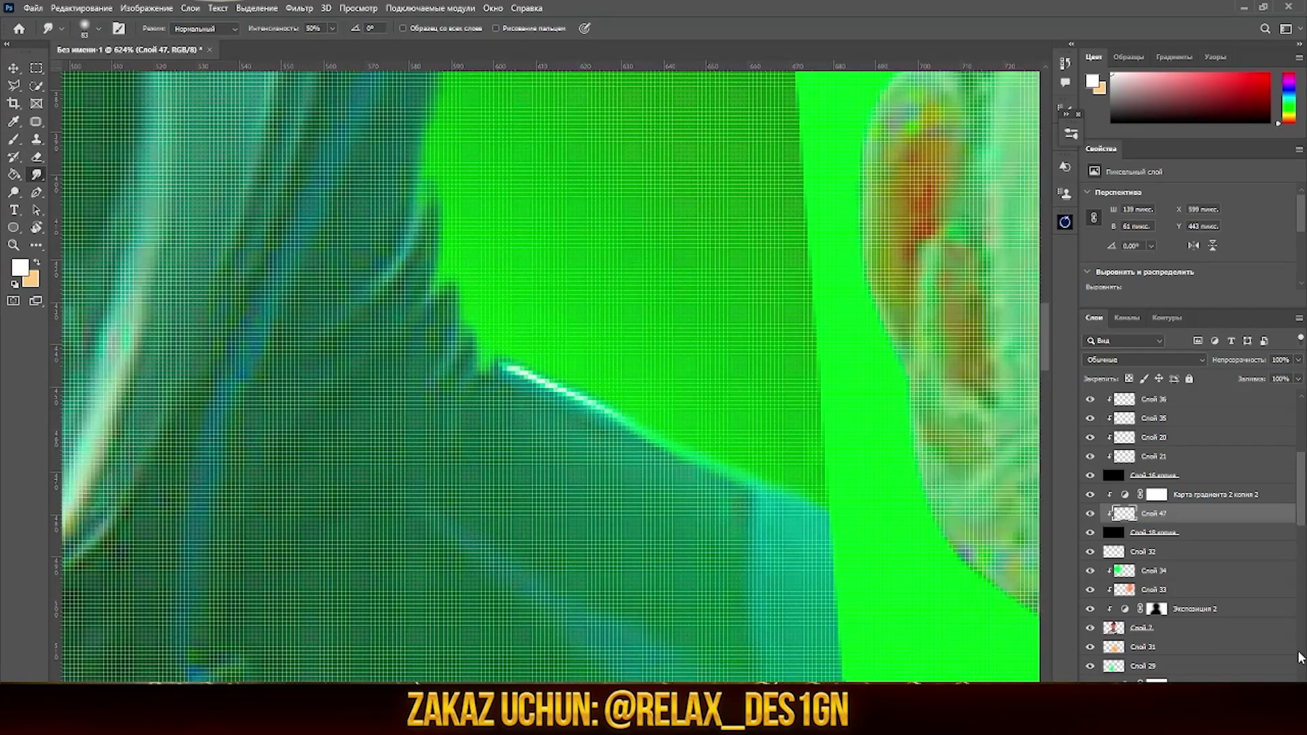
On a new layer, paint a white highlight along the Ghostface hood edge and smudge it.
key("ctrl+shift+alt+n")
key("b")
right_click(489, 320)
left_click_drag(538, 378, 534, 365)
key("Return")
left_click_drag(433, 194, 427, 290)
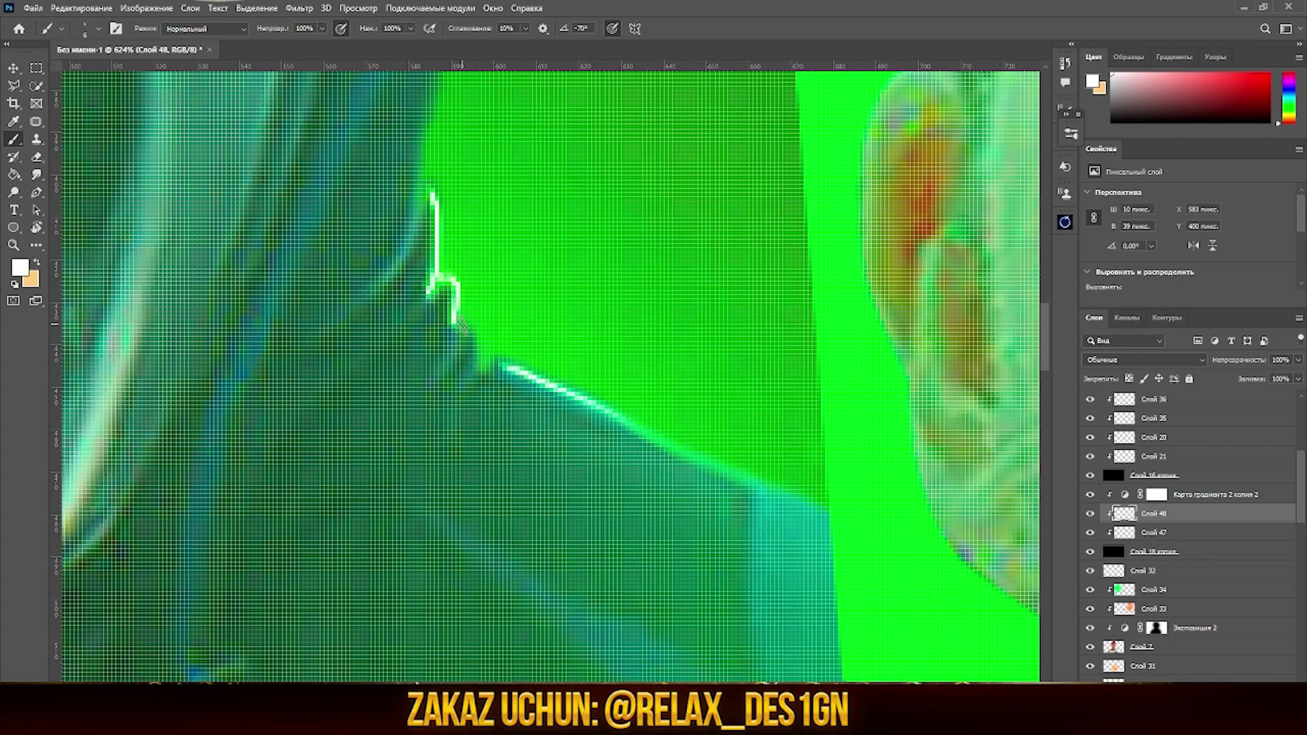
key("r")
left_click_drag(327, 350, 365, 408)
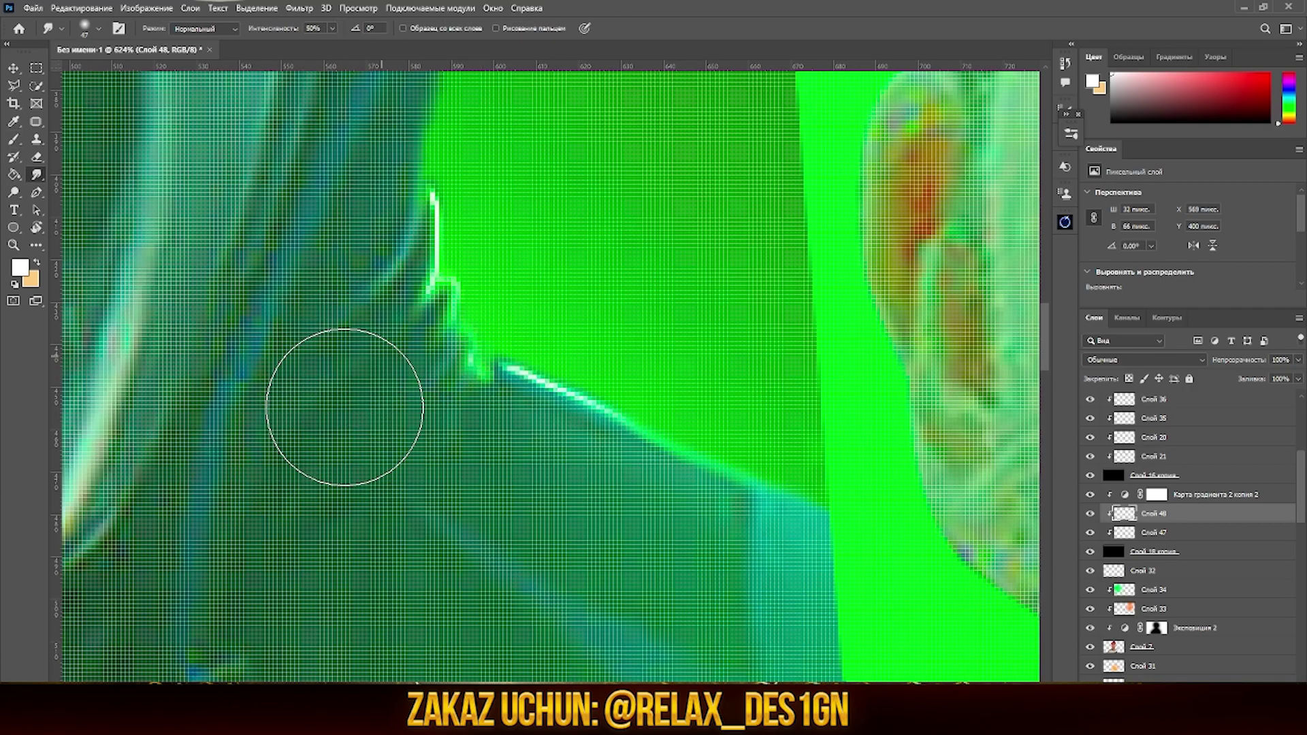
Add another white hood-edge highlight, blending its lower end into the green background.
scroll(476, 422, "down", 5)
scroll(476, 381, "up", 4)
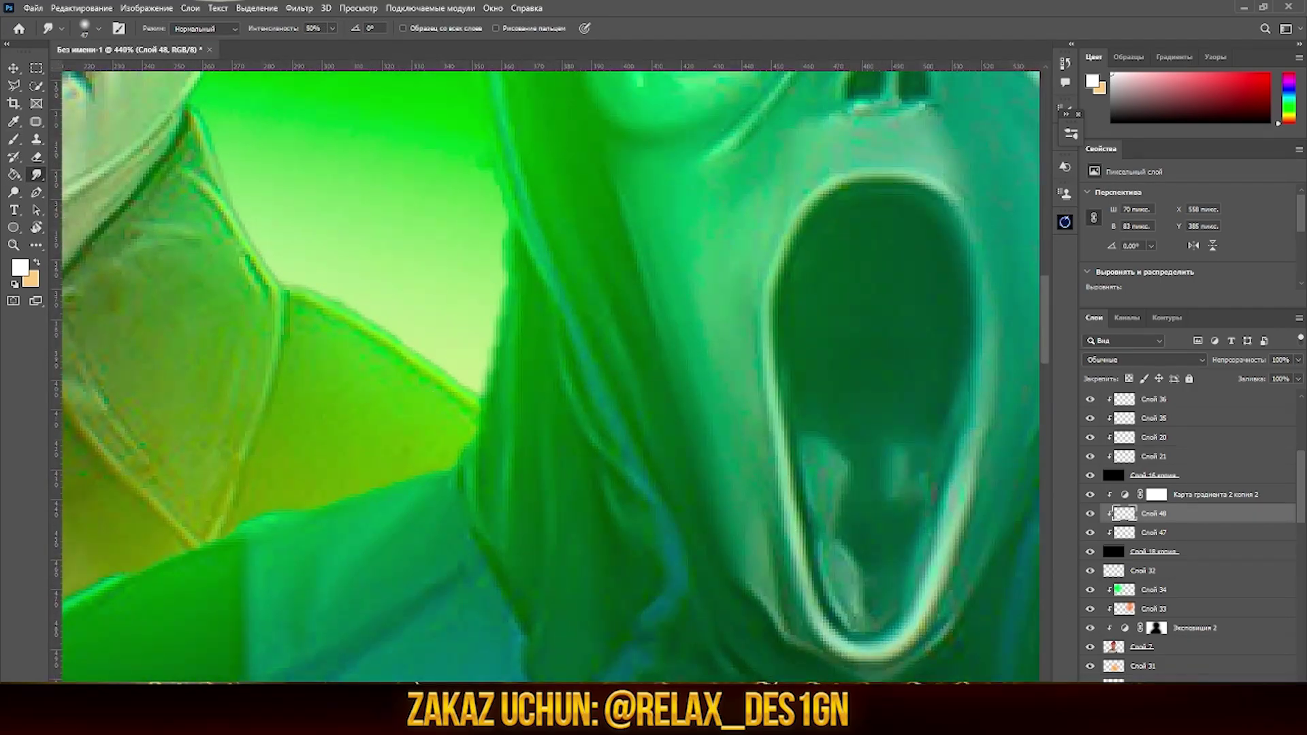
left_click_drag(507, 272, 507, 303)
key("r")
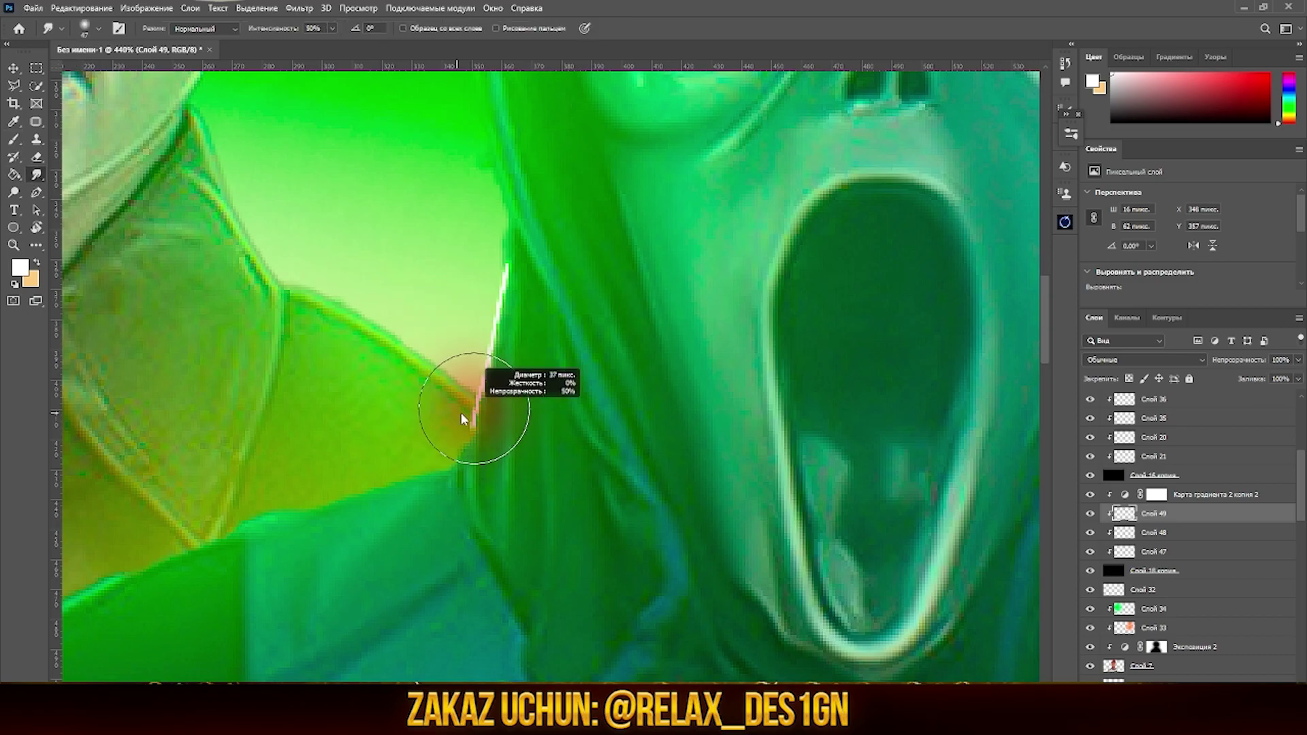
left_click_drag(467, 394, 452, 509)
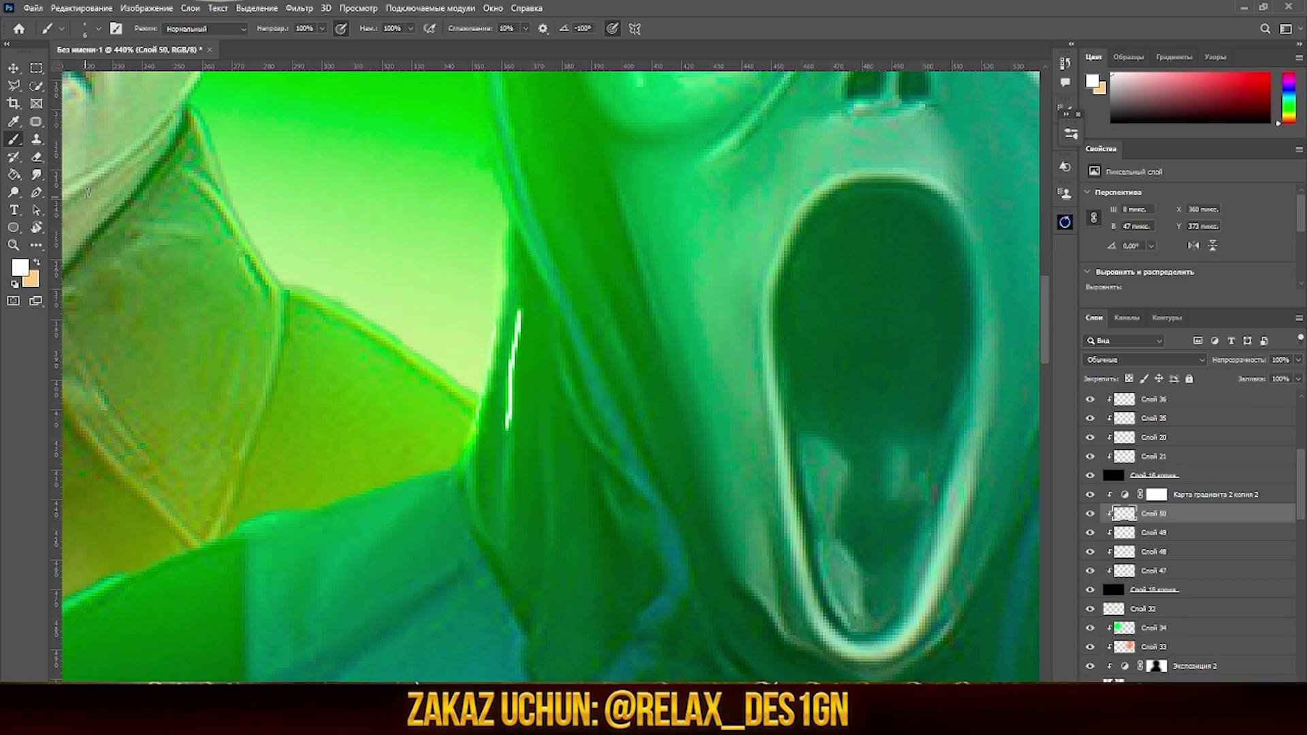
key("ctrl+shift+alt+n")
scroll(598, 272, "down", 5)
scroll(542, 476, "up", 4)
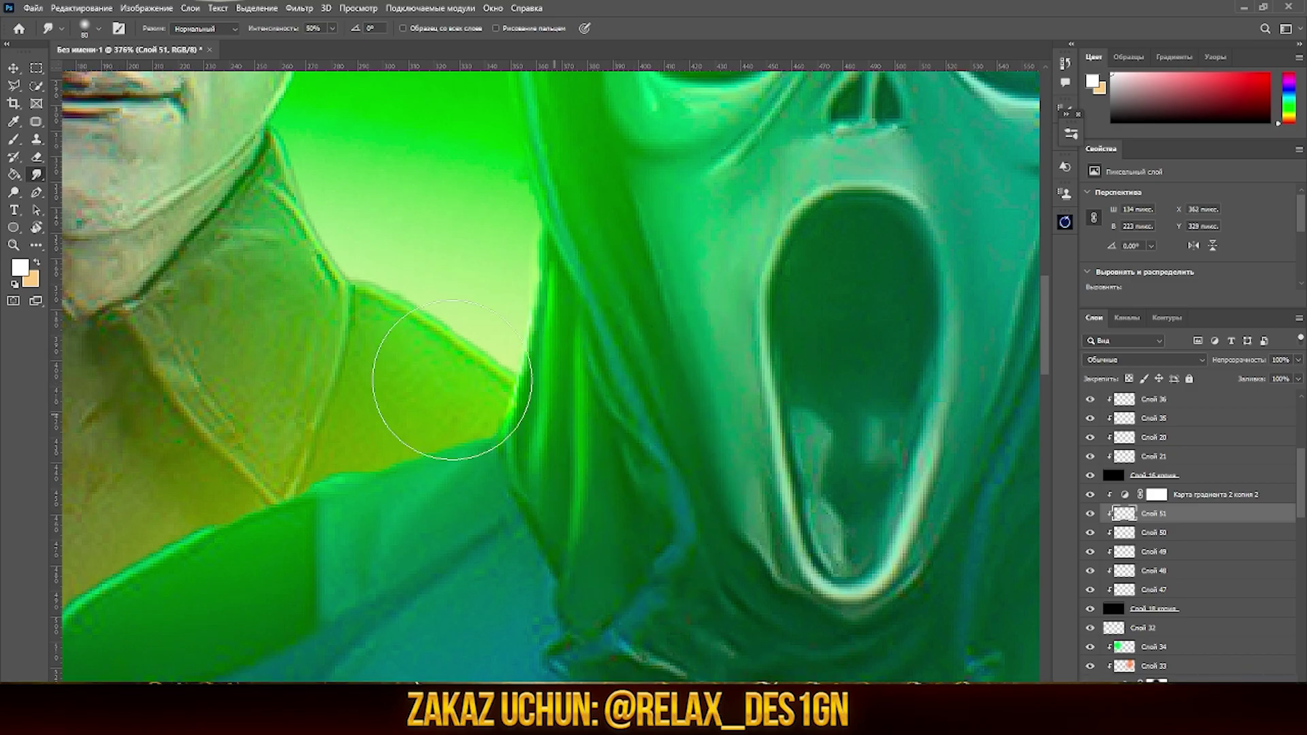
Pick the Smudge tool and size it for blending over the slasher's mask at 425% zoom.
scroll(452, 380, "down", 5)
scroll(431, 218, "up", 2)
scroll(402, 246, "up", 3)
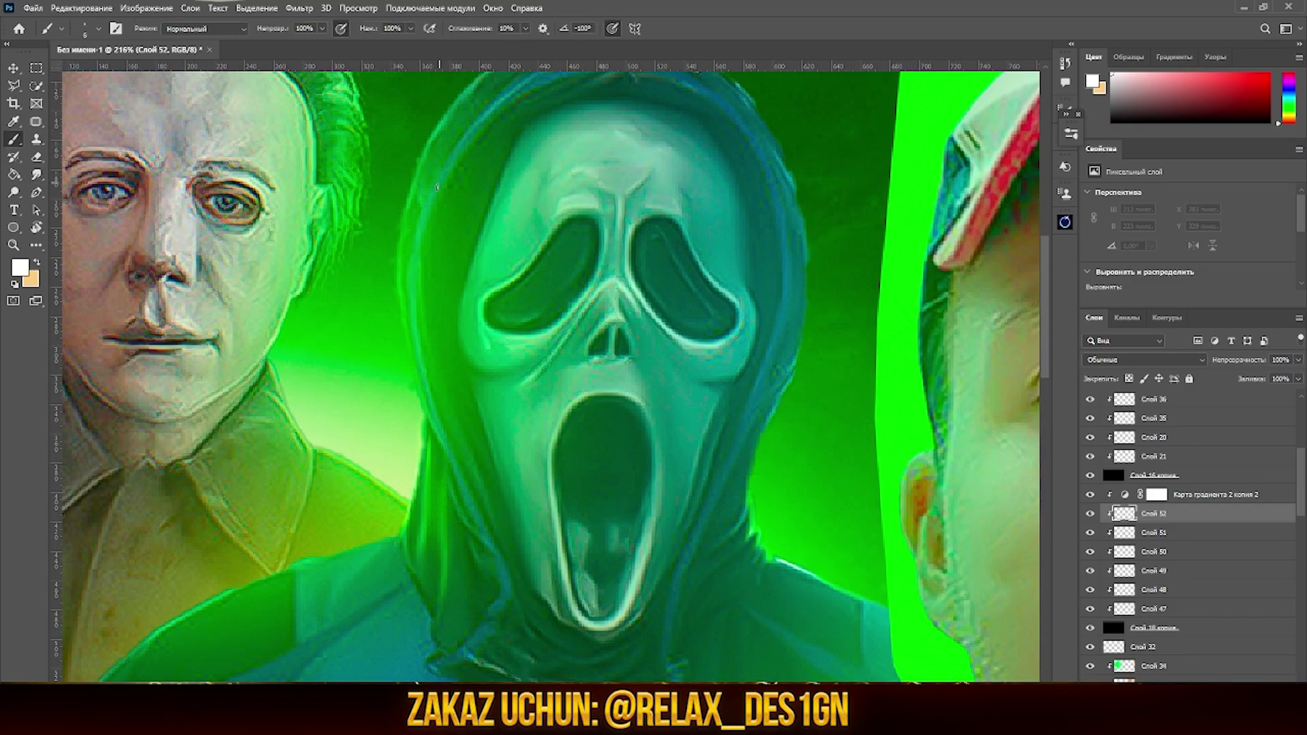
key("r")
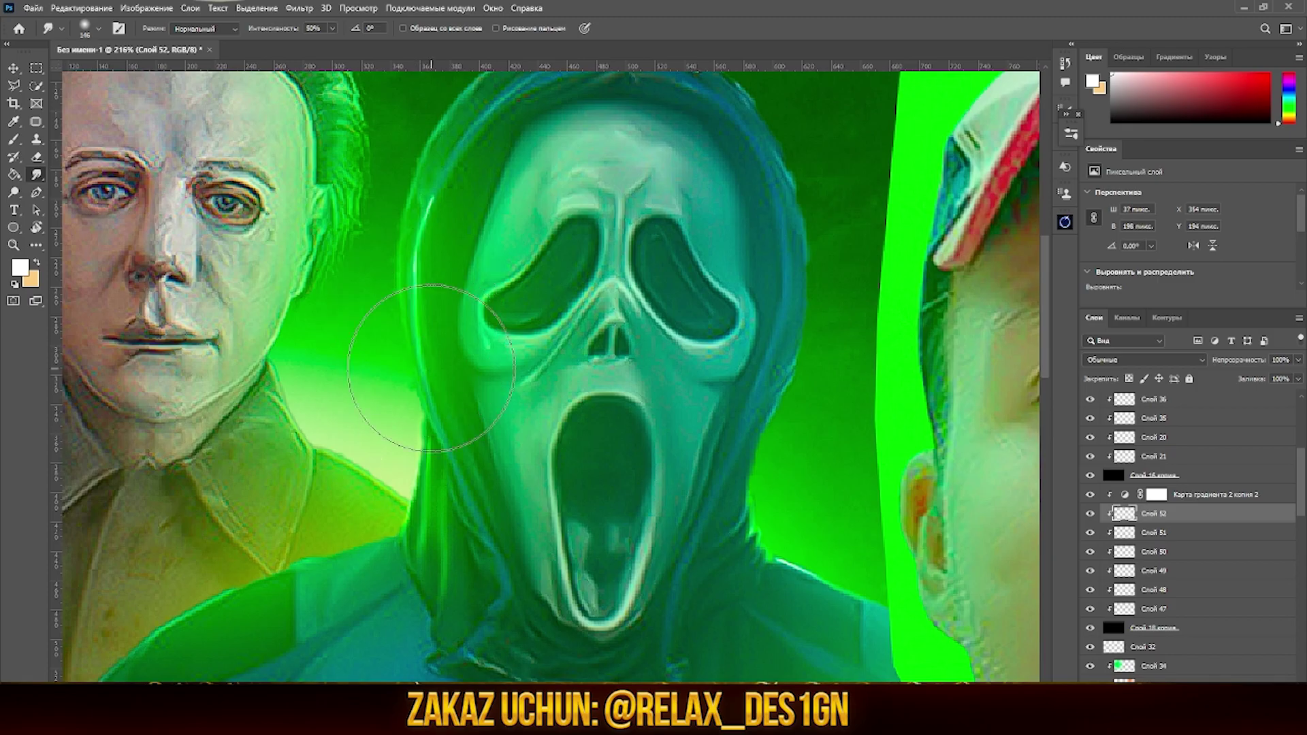
scroll(426, 314, "down", 2)
scroll(426, 314, "down", 4)
scroll(365, 458, "up", 6)
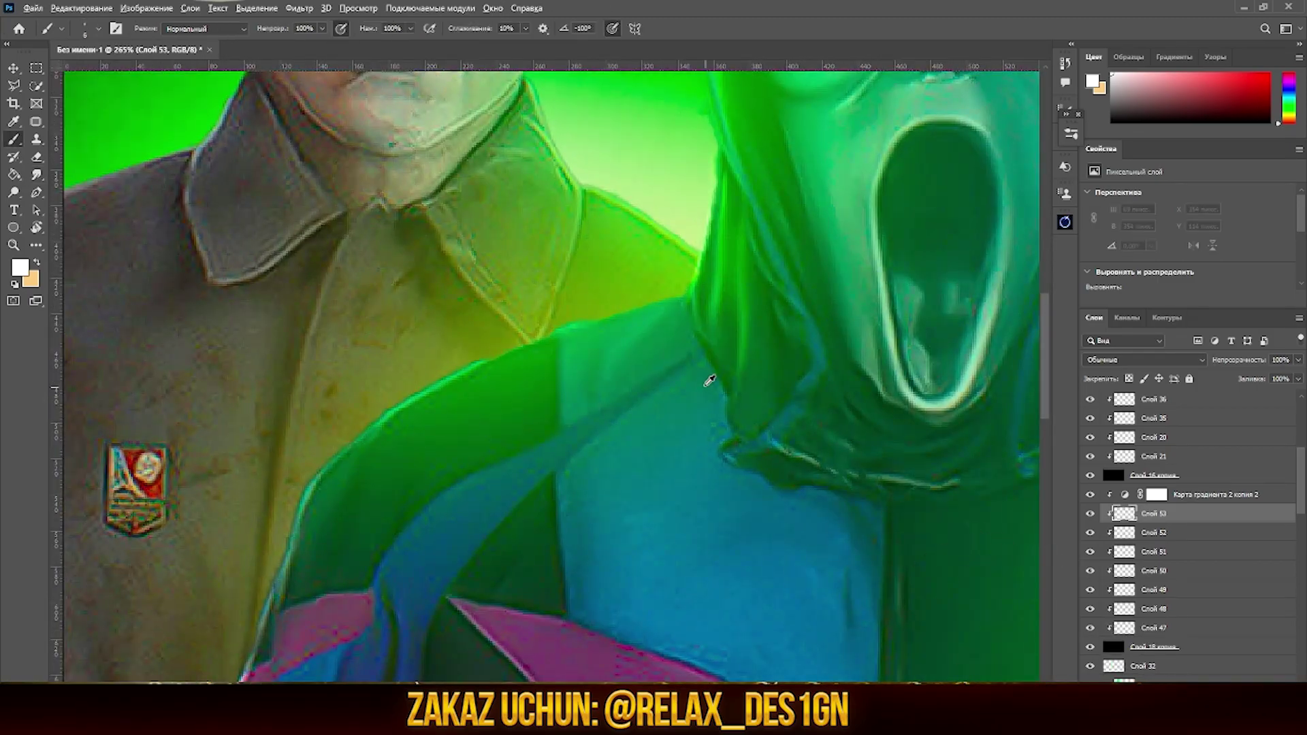
key("r")
scroll(709, 379, "up", 2)
right_click(765, 204)
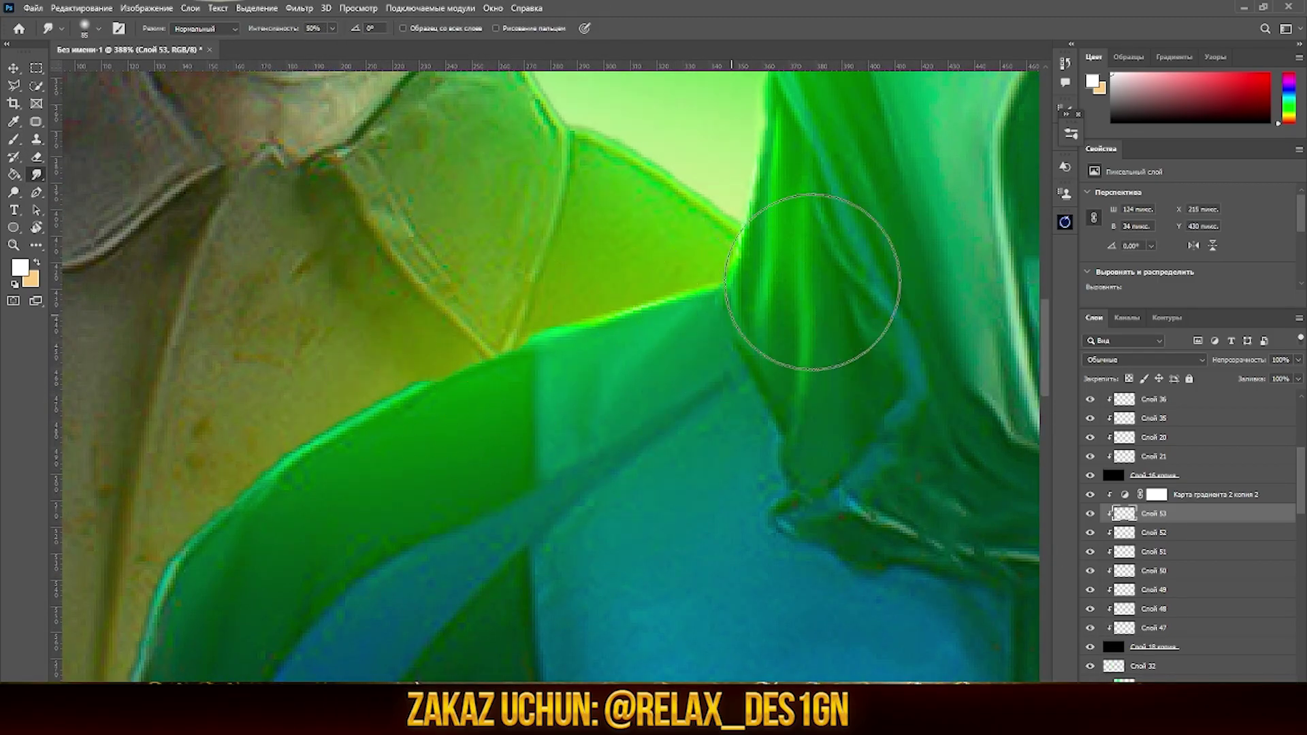
scroll(812, 282, "down", 2)
scroll(551, 411, "up", 2)
Add a new layer, alternating Brush and Smudge for the next jaw highlight.
key("b")
key("ctrl+shift+alt+n")
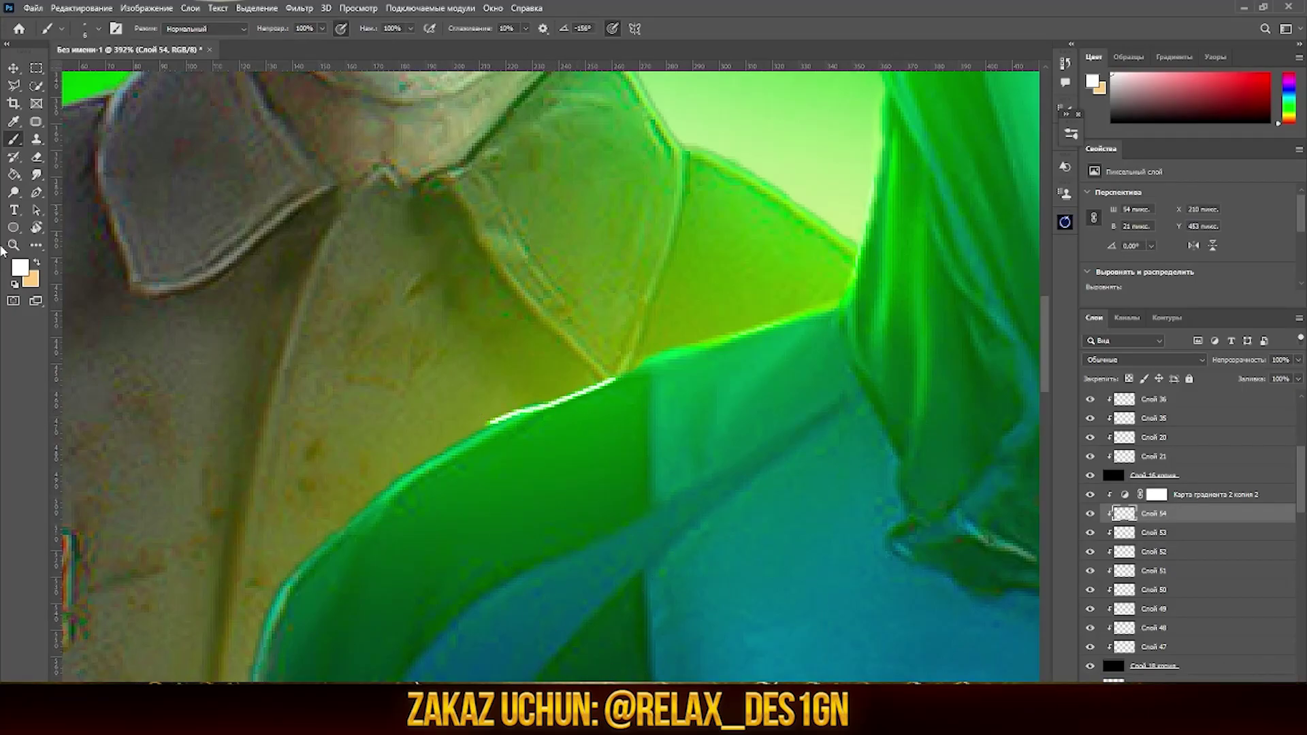
scroll(335, 481, "down", 2)
scroll(477, 408, "down", 2)
scroll(626, 340, "up", 3)
scroll(626, 341, "up", 3)
key("r")
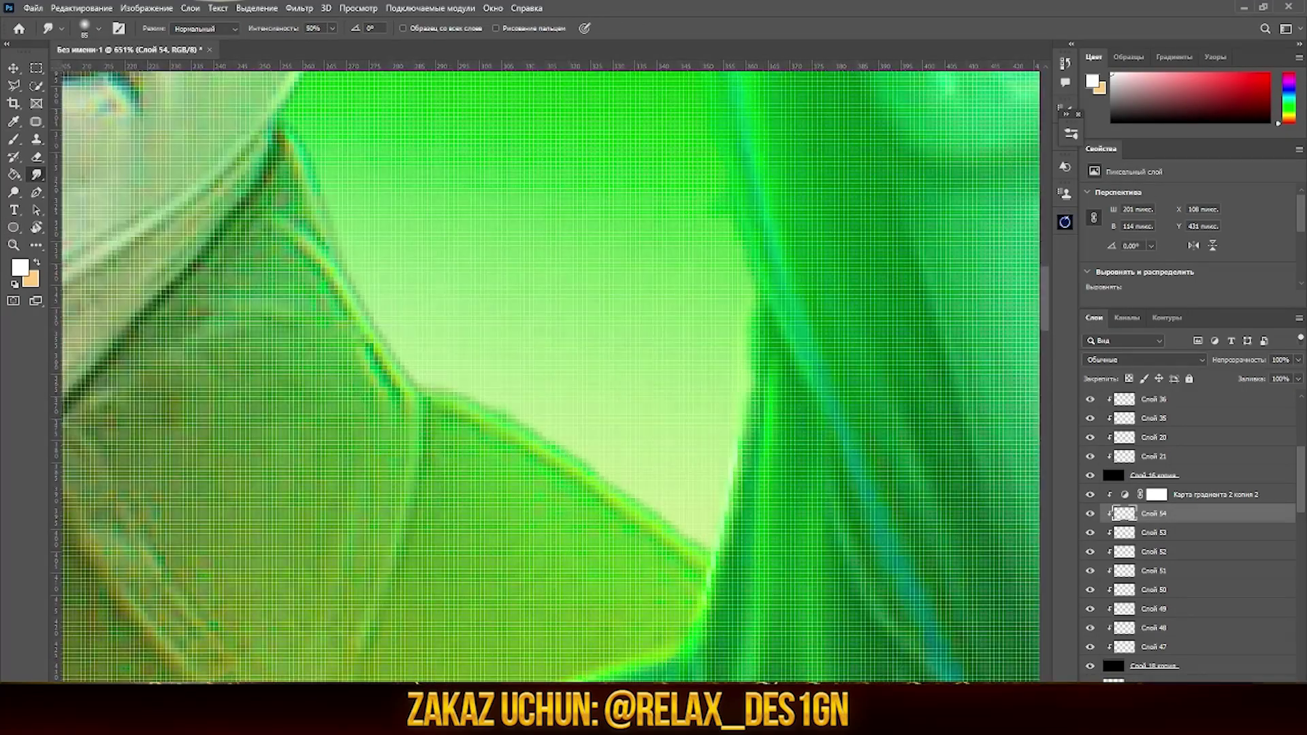
right_click(681, 463)
key("Escape")
key("ctrl+shift+alt+n")
scroll(550, 497, "down", 2)
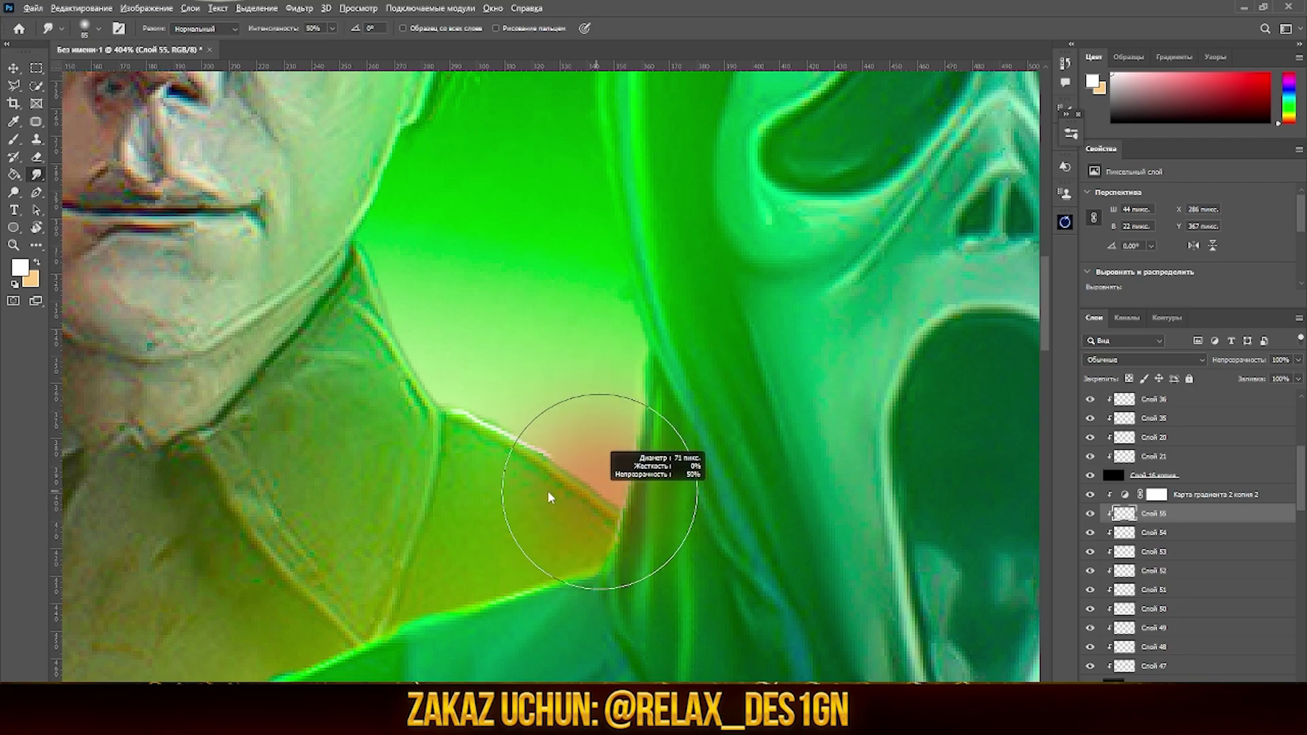
Stack more empty layers while toggling Smudge and Brush for the neck highlights.
key("v")
scroll(488, 434, "up", 2)
scroll(607, 473, "down", 1)
left_click(38, 176)
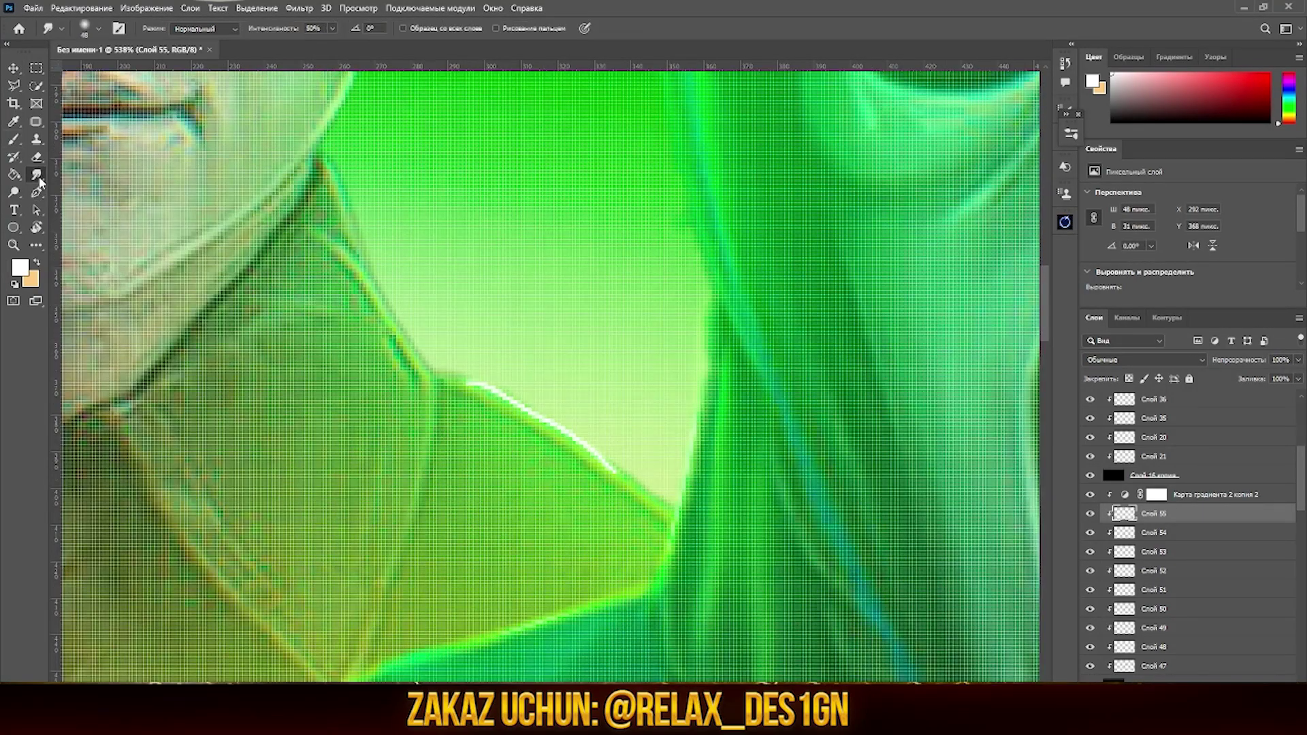
key("ctrl+shift+alt+n")
scroll(458, 504, "down", 4)
scroll(463, 490, "up", 3)
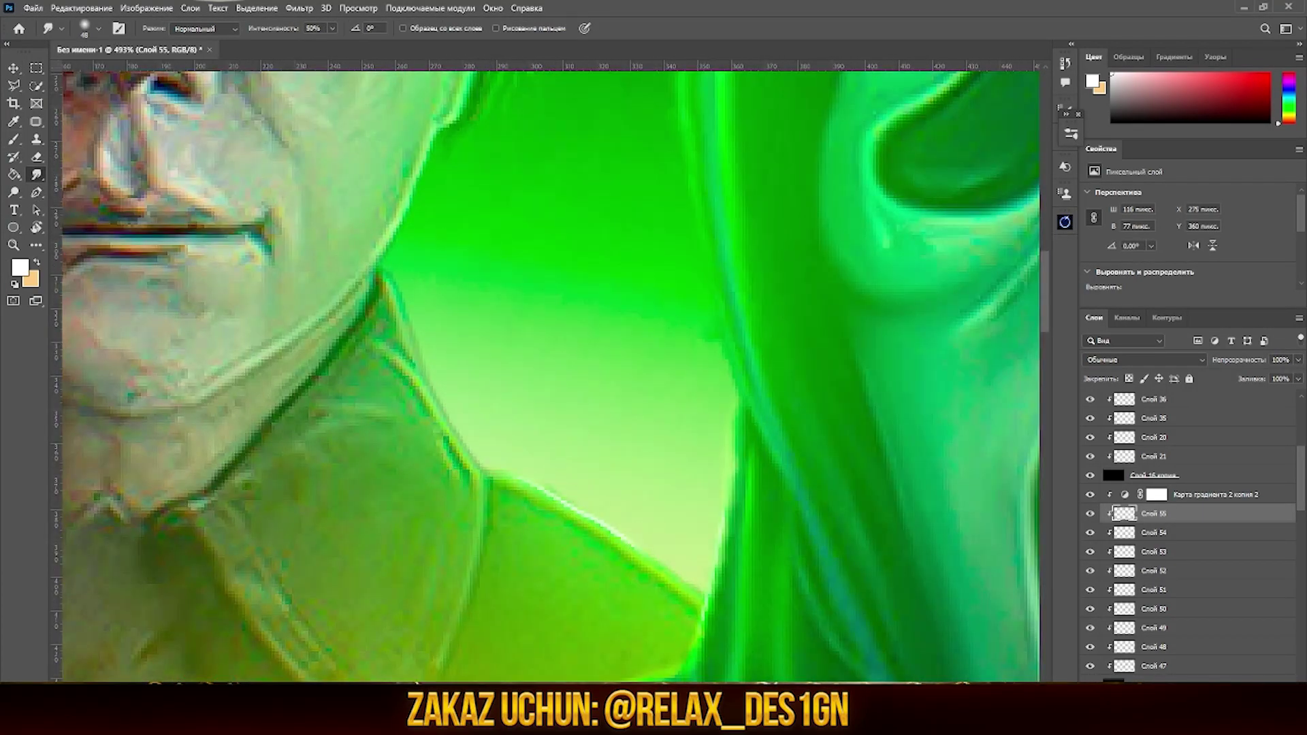
key("b")
scroll(470, 477, "up", 2)
key("ctrl+shift+alt+n")
key("r")
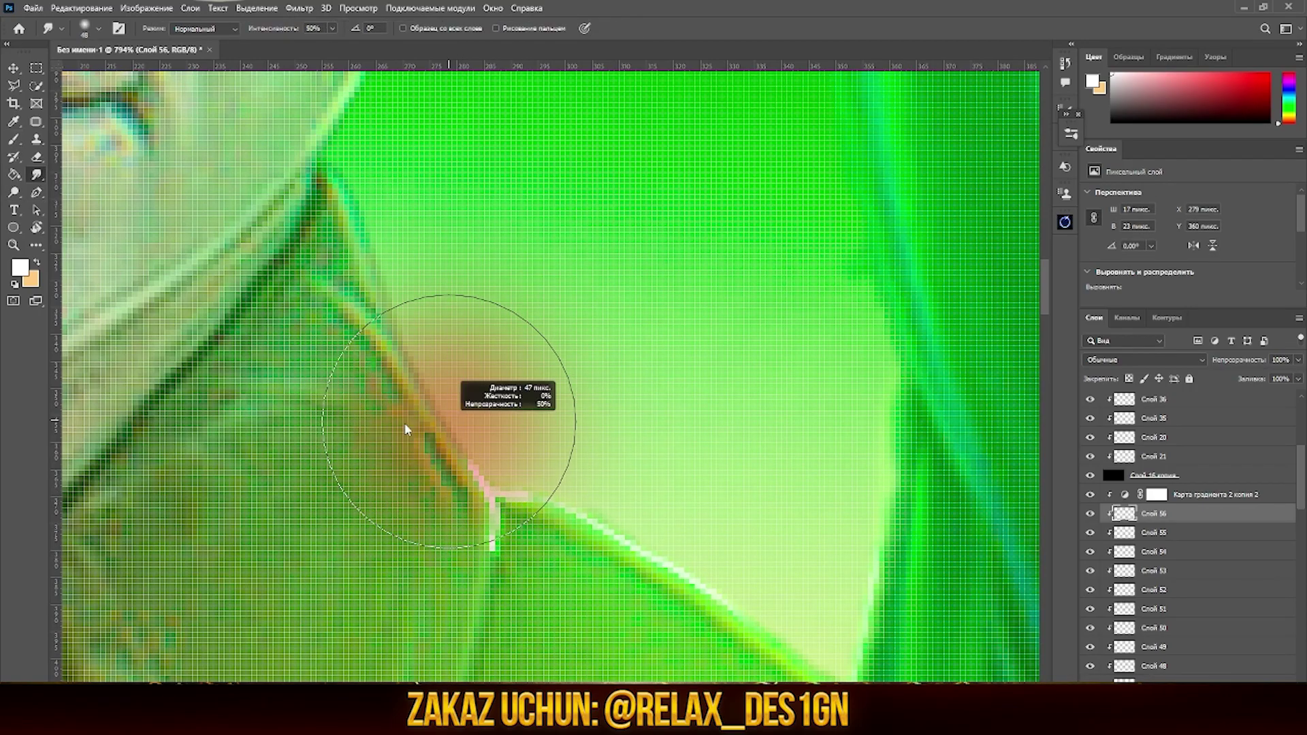
scroll(613, 535, "down", 3)
scroll(569, 469, "up", 3)
Paint a thin white highlight along the slasher's collar edge with a small brush.
key("b")
left_click_drag(436, 348, 507, 496)
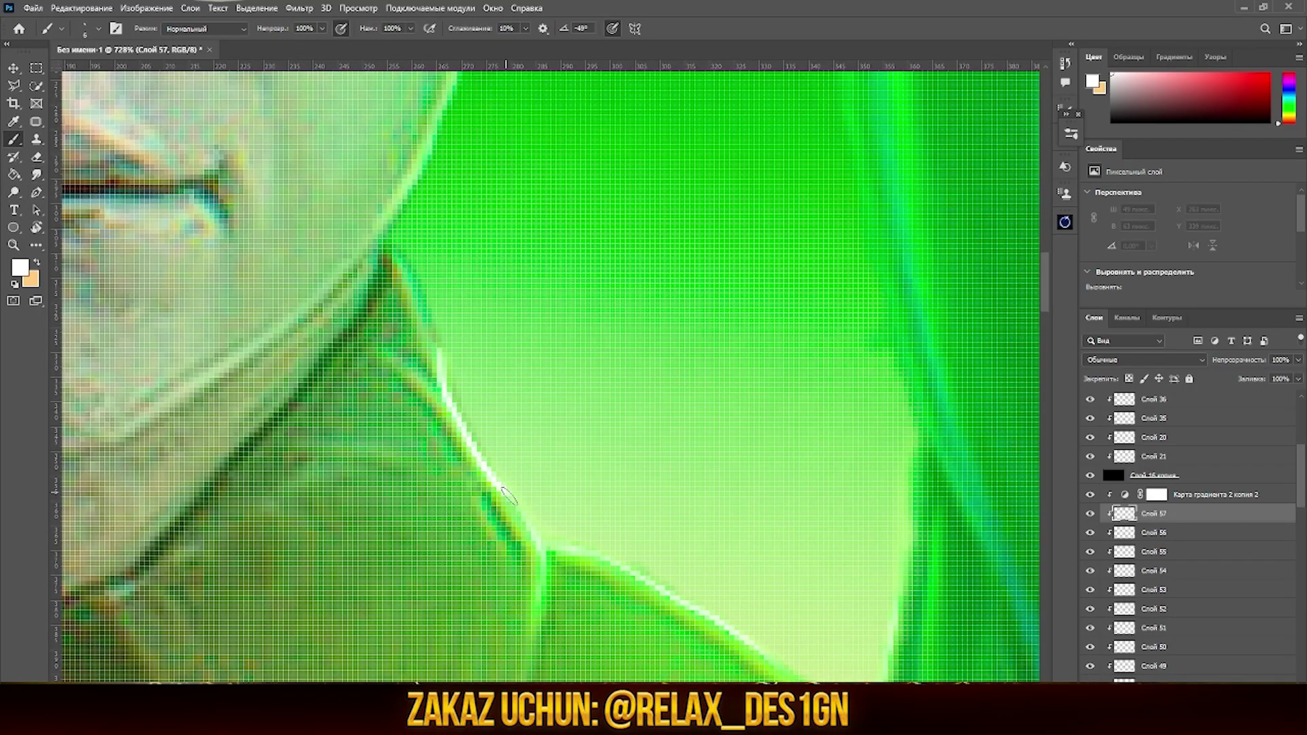
scroll(401, 305, "down", 4)
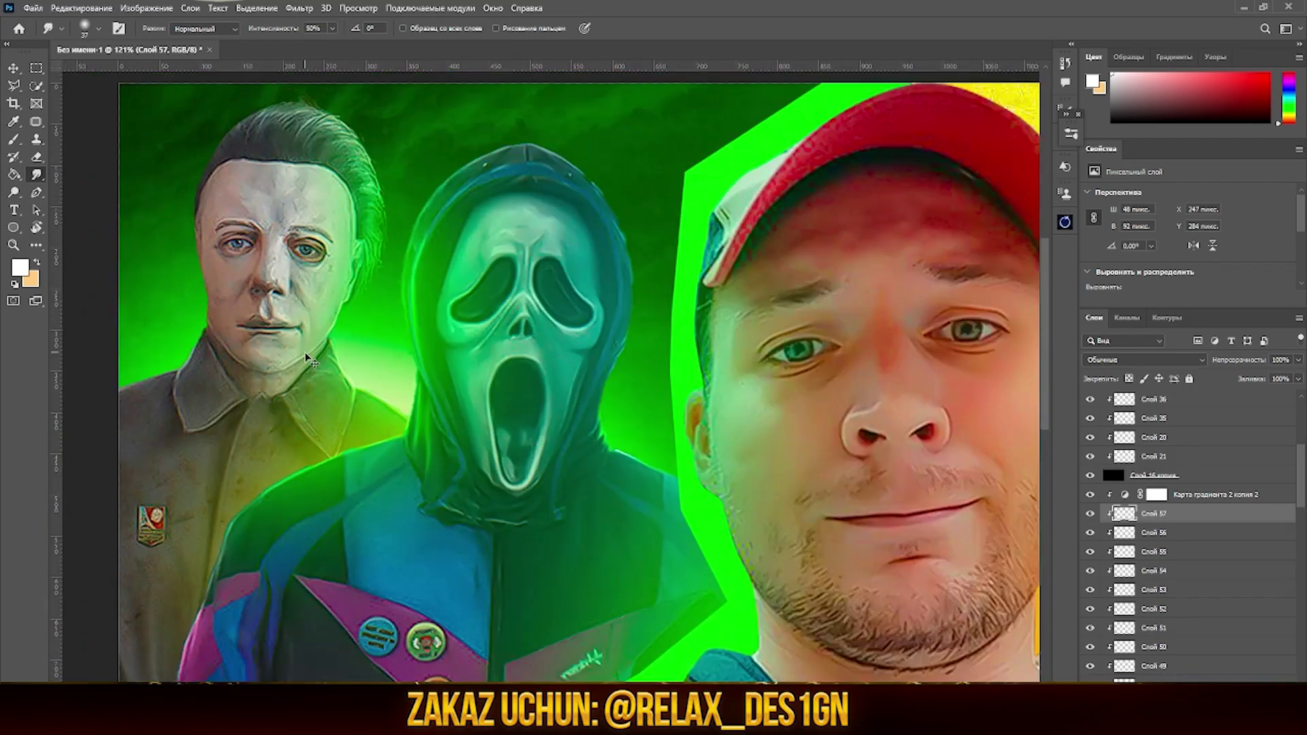
scroll(377, 359, "up", 4)
key("b")
scroll(403, 415, "up", 2)
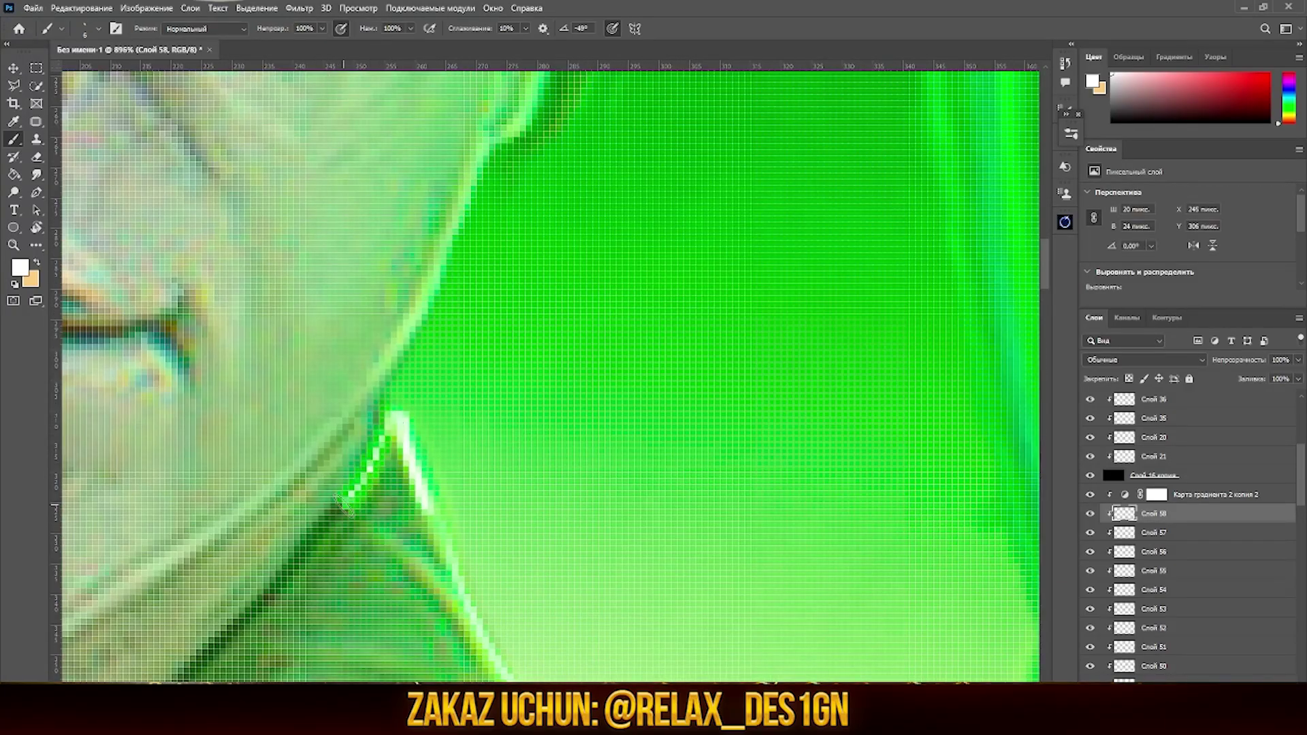
right_click(451, 451)
key("Escape")
Add another empty layer and set up the brush for the next rim highlight.
scroll(371, 334, "down", 1)
scroll(371, 333, "down", 1)
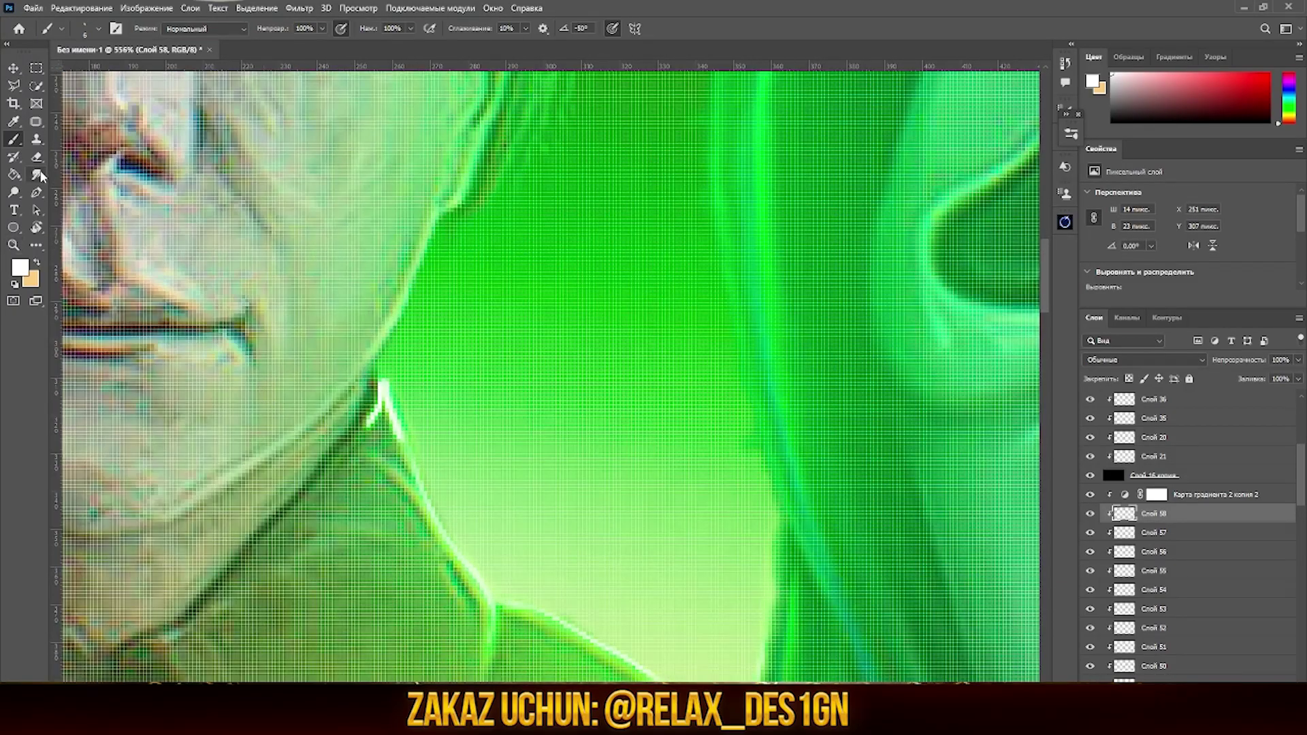
scroll(379, 293, "down", 4)
scroll(409, 306, "up", 4)
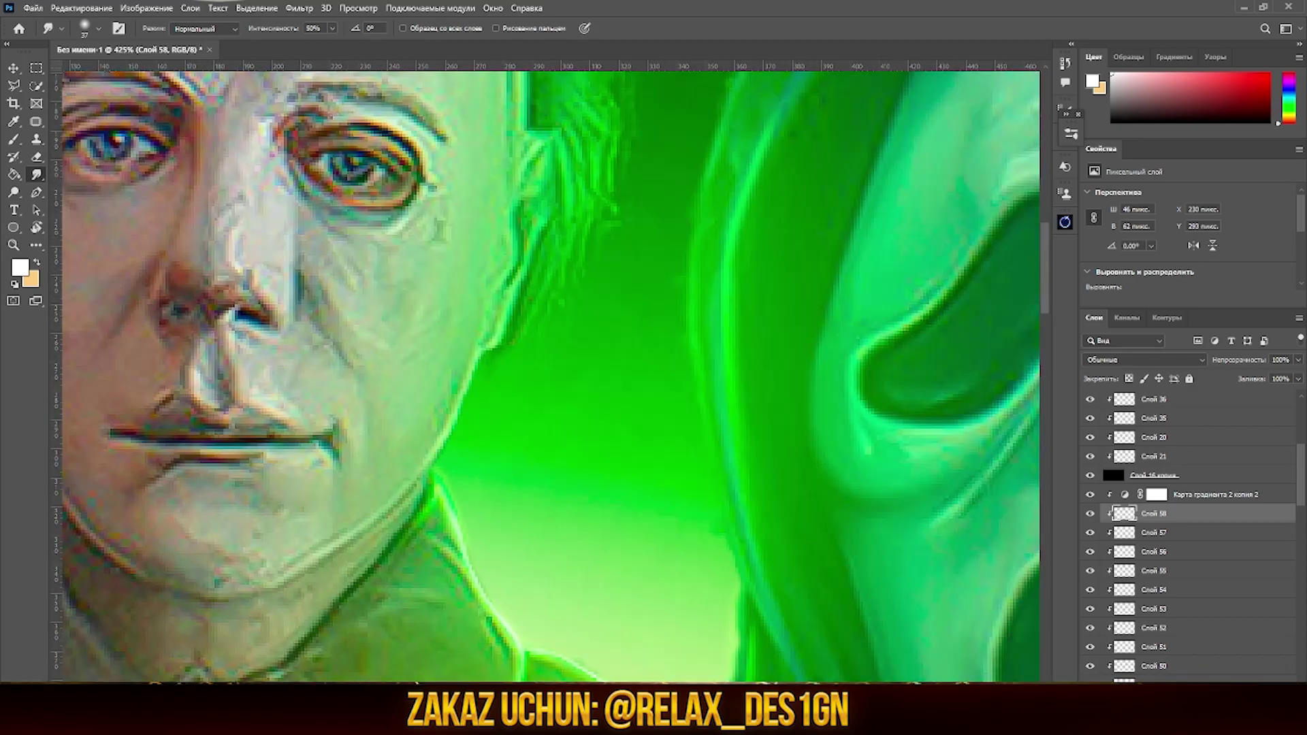
key("ctrl+shift+alt+n")
key("b")
right_click(507, 343)
key("Escape")
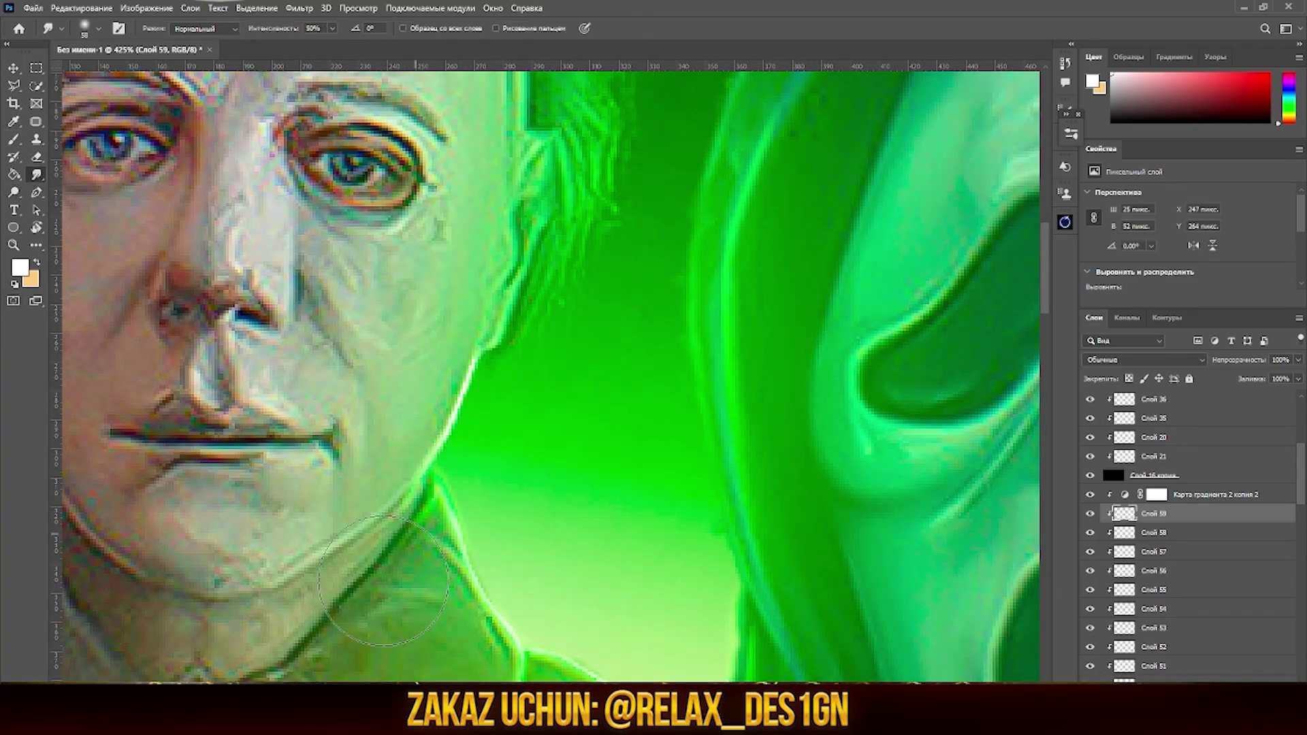
scroll(434, 348, "down", 3)
Place the light-ray image into the design as an embedded layer.
scroll(409, 361, "down", 2)
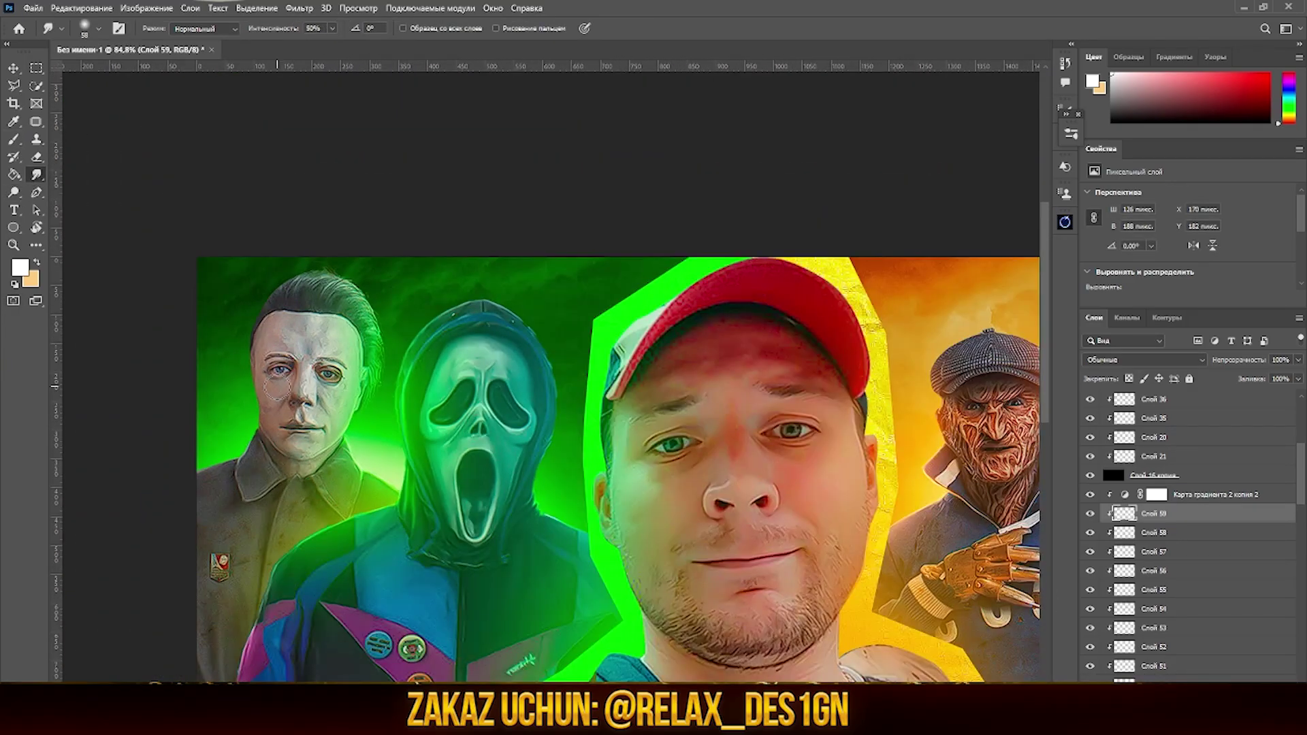
scroll(248, 373, "up", 1)
scroll(525, 403, "down", 1)
scroll(524, 403, "down", 1)
scroll(1168, 468, "down", 5)
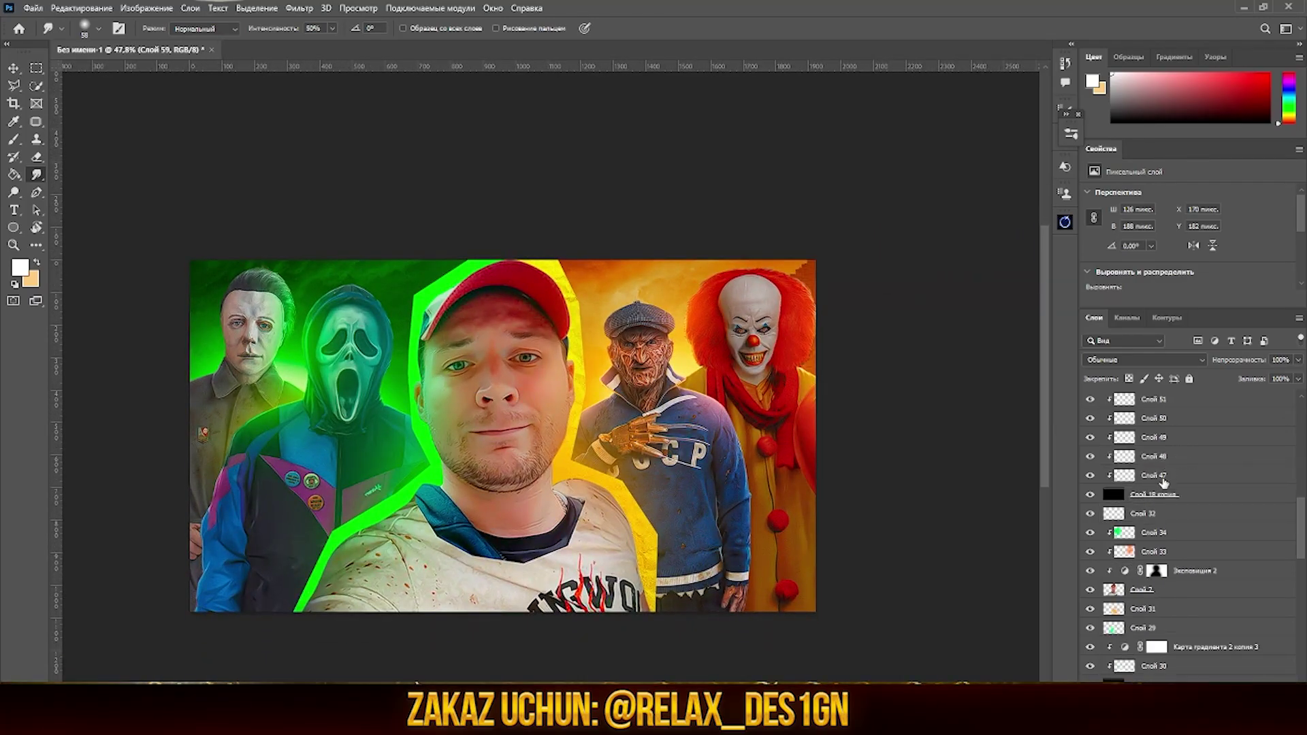
scroll(1164, 481, "down", 5)
scroll(1163, 477, "down", 3)
left_click(1156, 463)
left_click(33, 8)
left_click(89, 262)
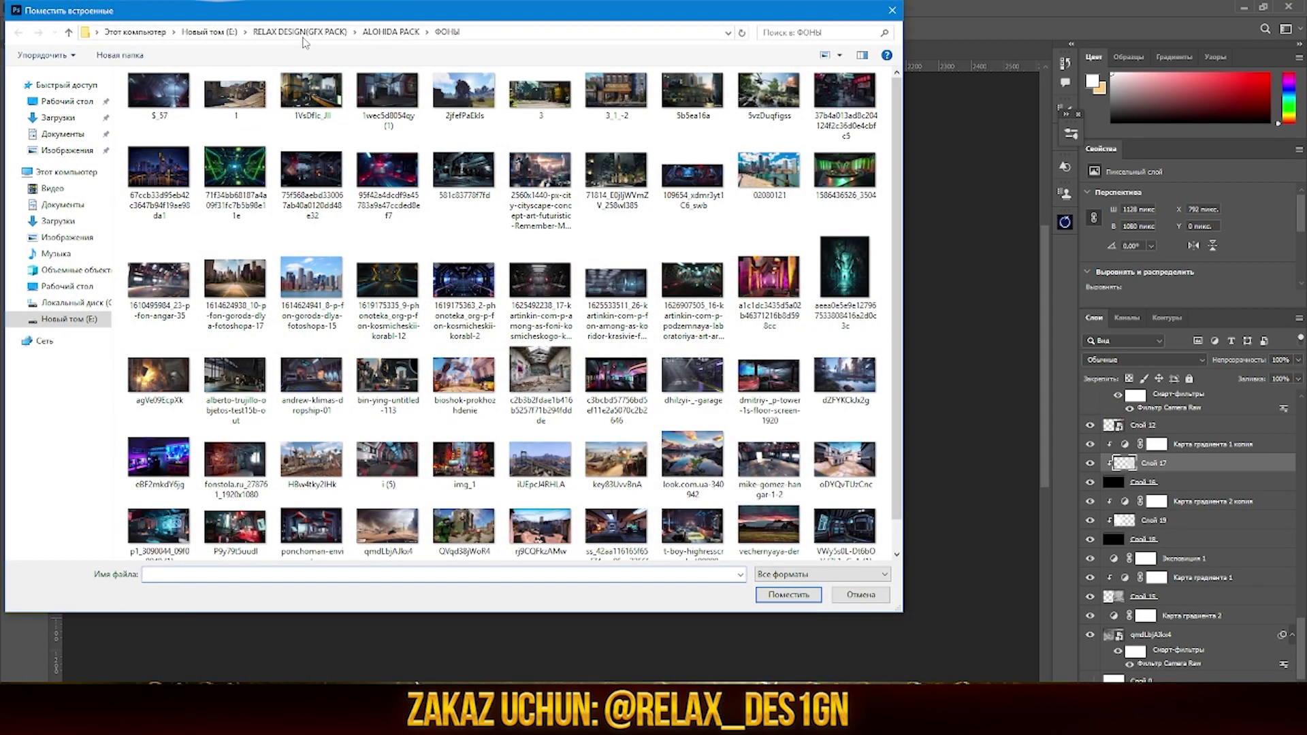
left_click(304, 32)
double_click(692, 307)
Shift the light image right, set it to Screen, and Gaussian-blur it 47.8 px.
left_click_drag(628, 408, 827, 429)
left_click(782, 28)
left_click(1143, 360)
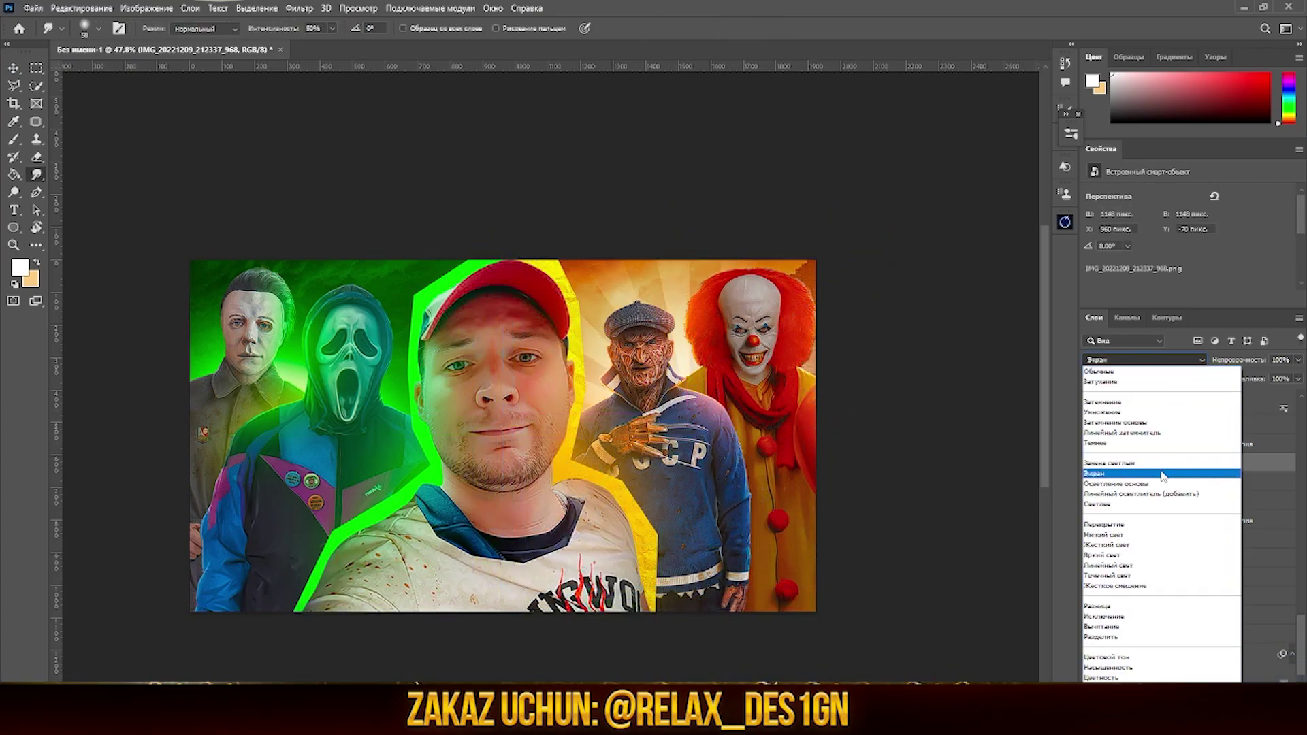
left_click(1161, 473)
left_click(298, 8)
left_click(517, 262)
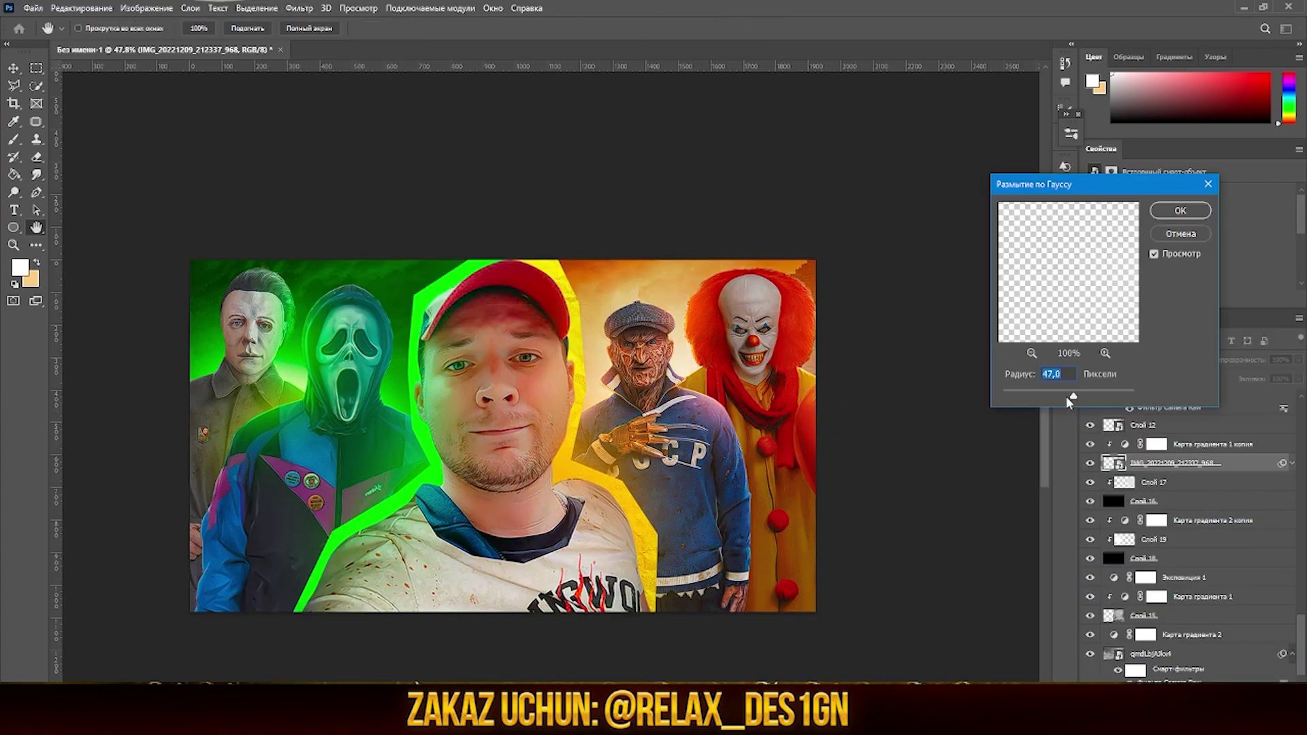
left_click(1161, 211)
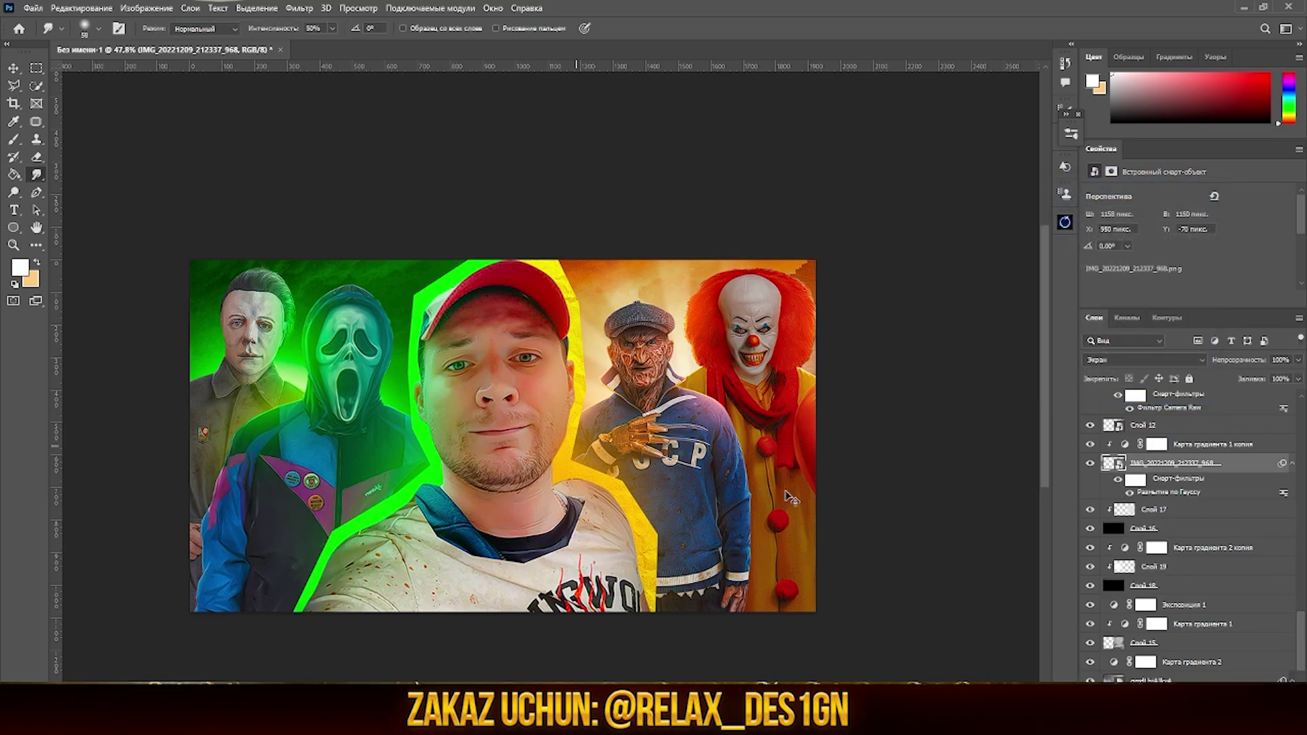
Duplicate the blurred light, move the lower copy down the stack and left.
key("ctrl+j")
left_click(1155, 509)
left_click_drag(1170, 462, 1160, 566)
key("ctrl+t")
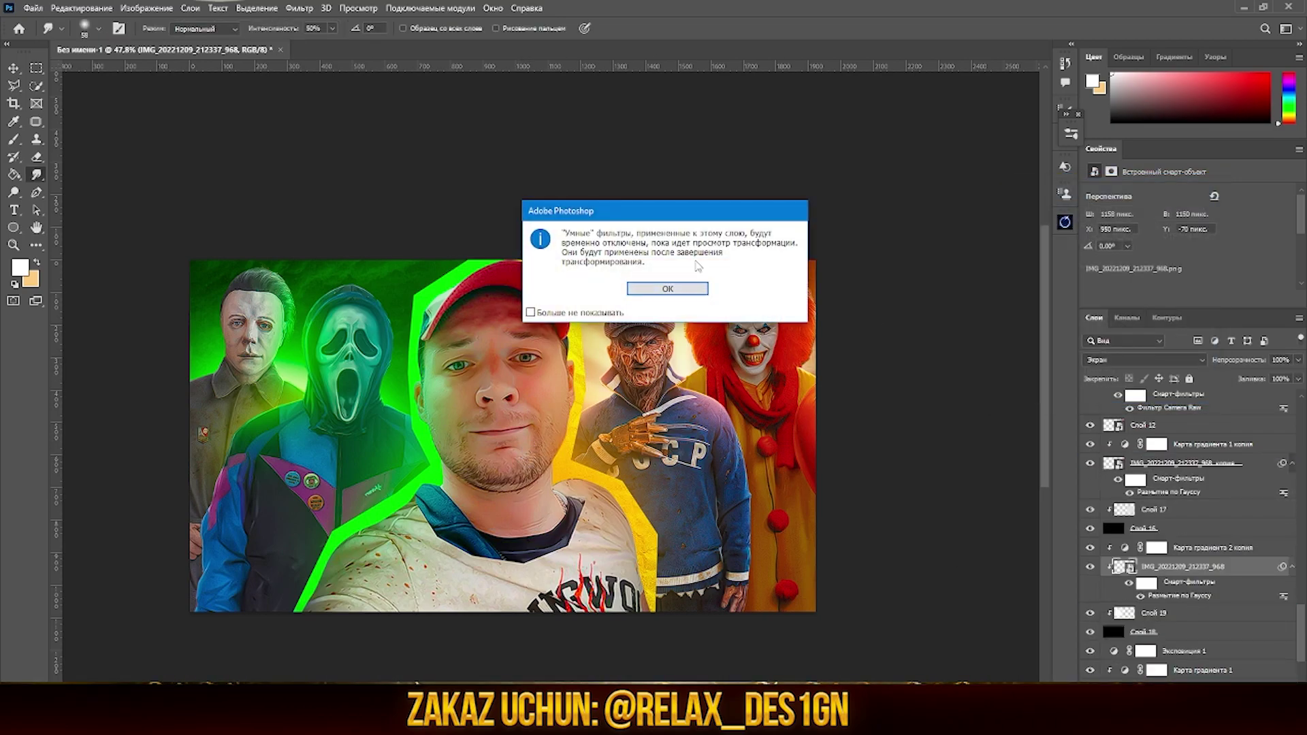
left_click(668, 285)
left_click_drag(713, 439, 323, 457)
key("Return")
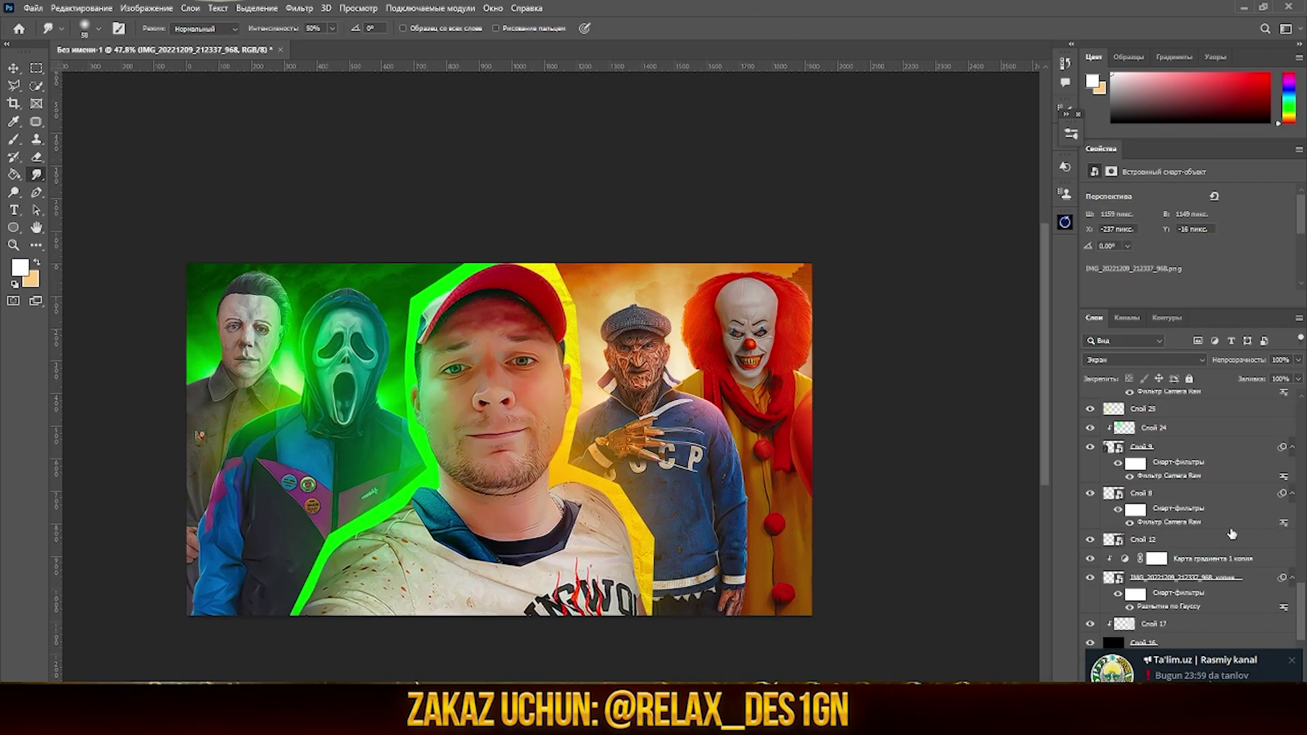
scroll(1191, 511, "up", 5)
Place the dark overlay, scale it to cover the canvas, and erase it off the left characters.
left_click(1154, 571)
left_click(33, 8)
left_click(68, 224)
key("BackSpace")
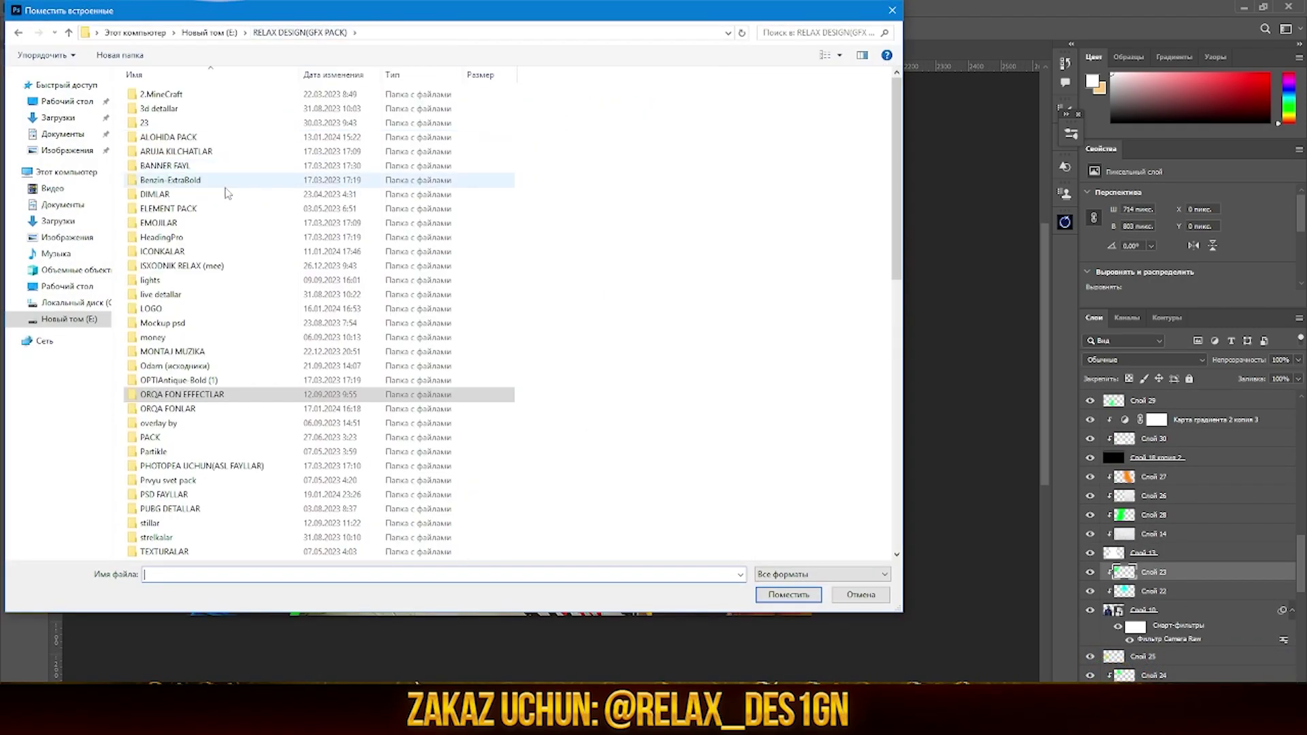
double_click(236, 213)
double_click(754, 420)
left_click_drag(753, 420, 782, 453)
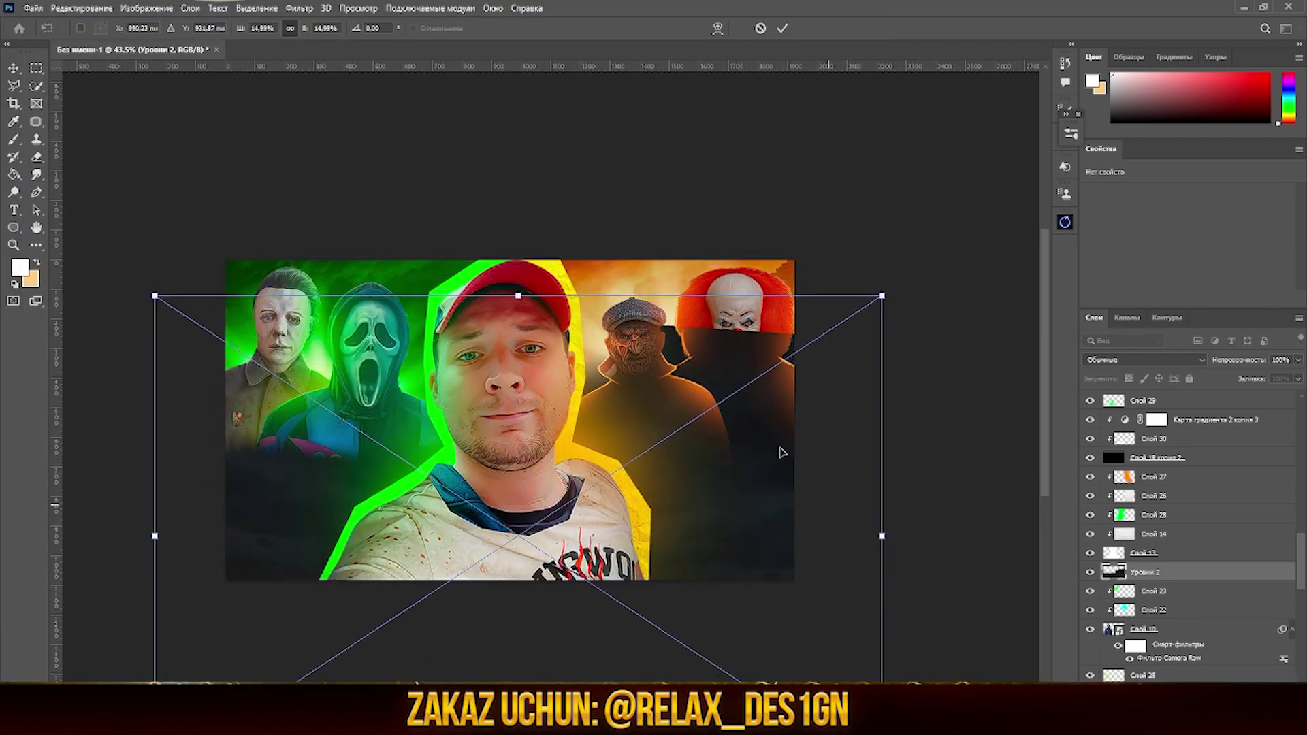
key("e")
left_click(655, 288)
left_click_drag(620, 425, 216, 401)
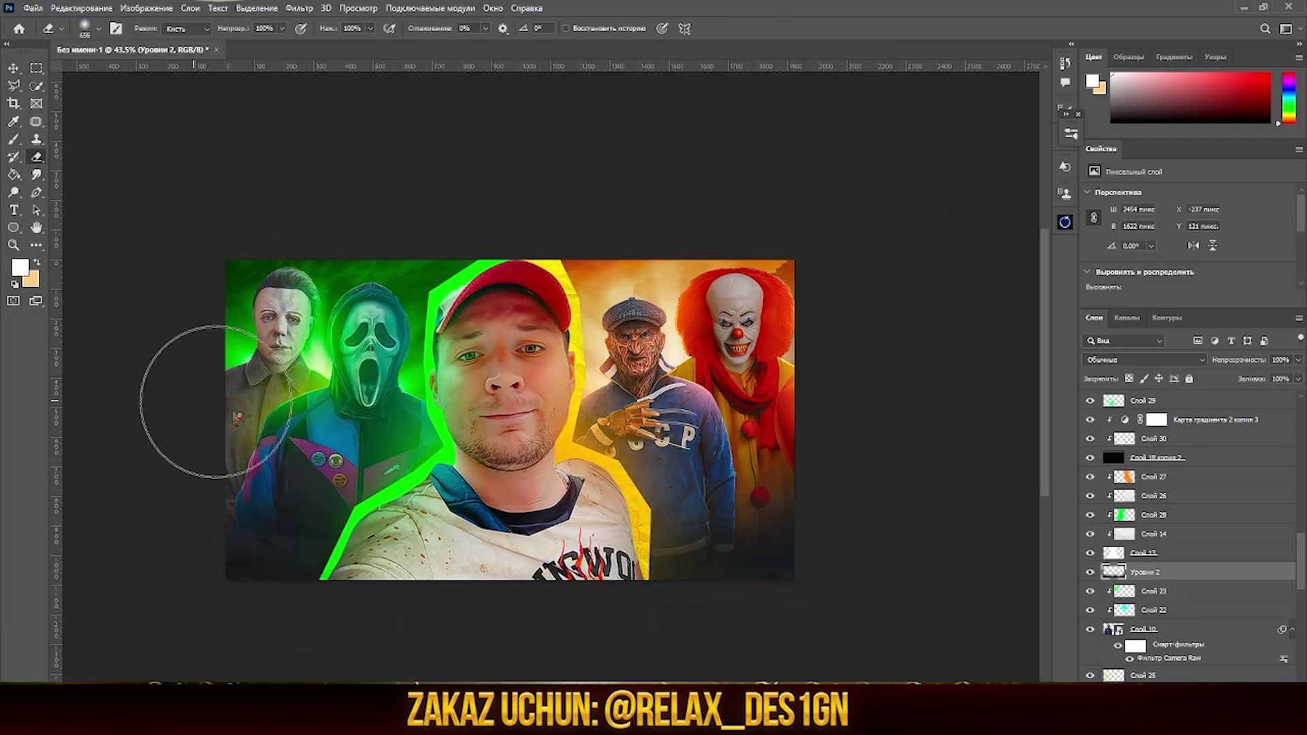
Place the 'bulut qora' smoke image as an embedded layer and apply it.
scroll(1175, 479, "up", 3)
scroll(1175, 479, "up", 3)
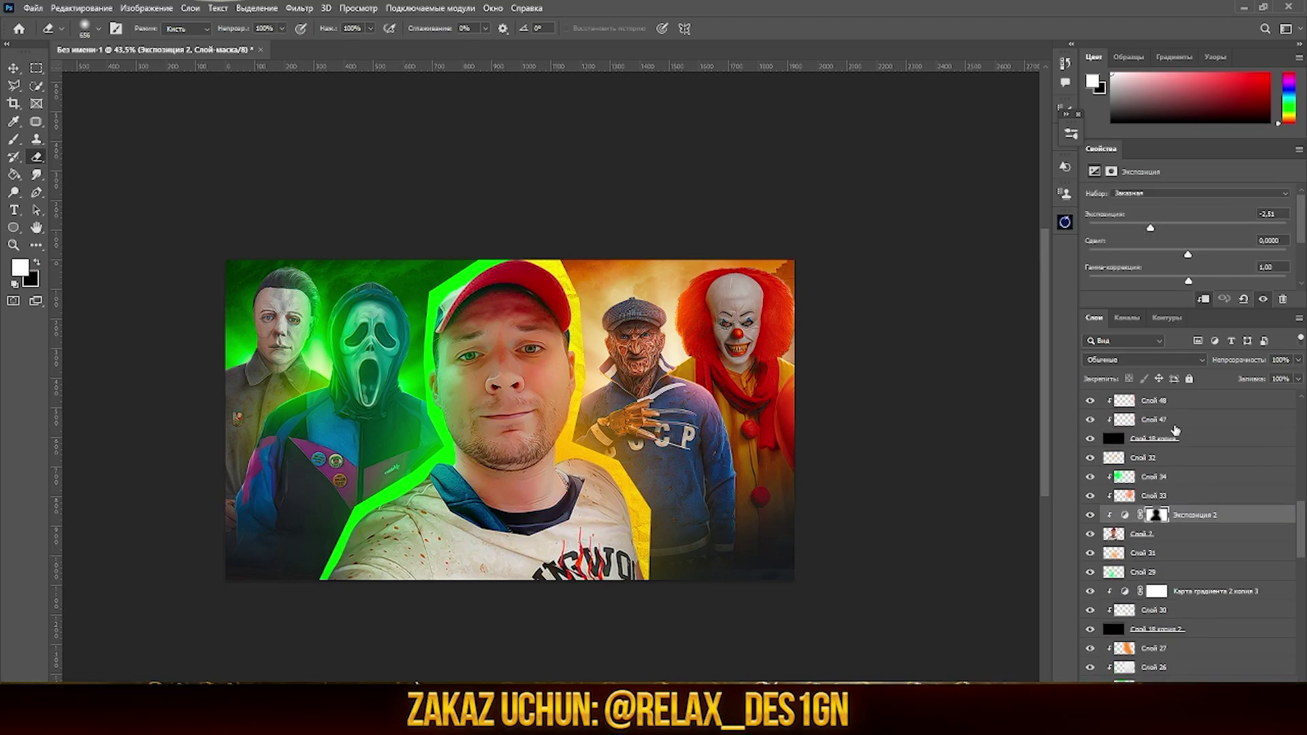
scroll(1176, 479, "up", 3)
left_click(33, 8)
left_click(68, 289)
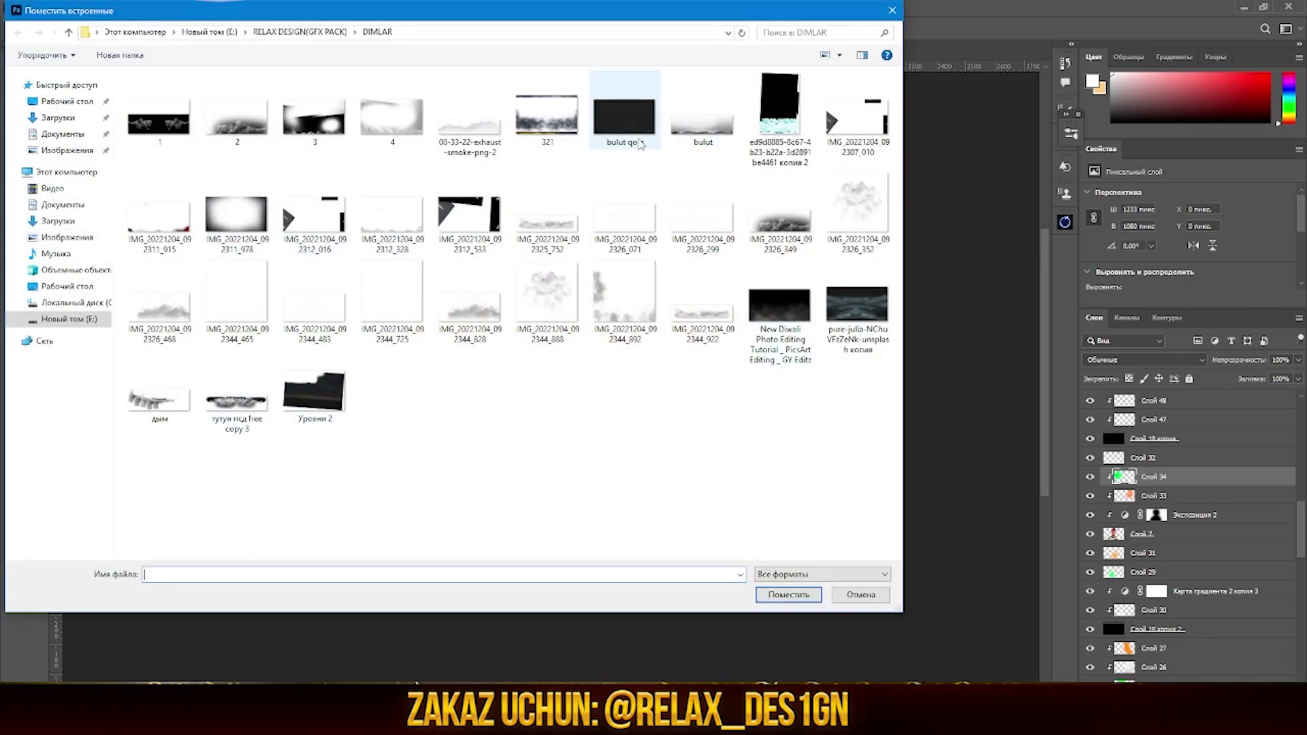
double_click(640, 144)
key("e")
left_click(655, 283)
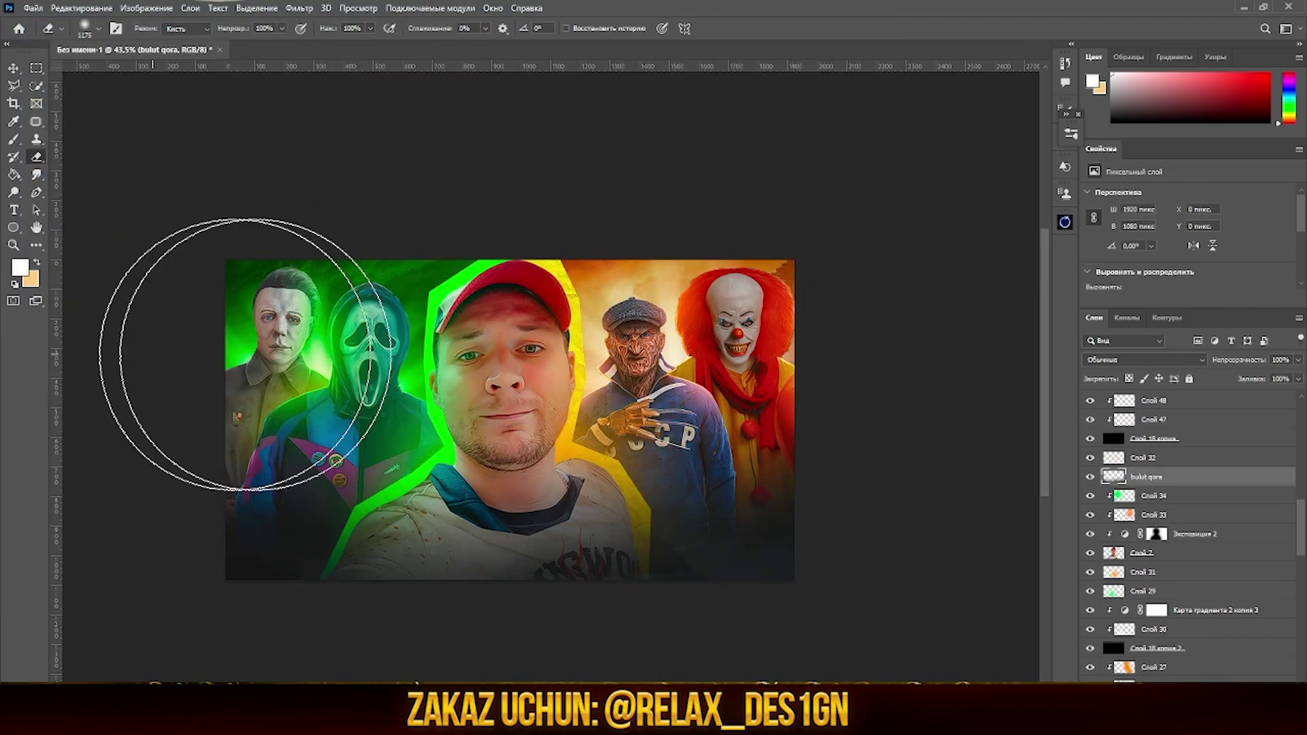
scroll(659, 345, "up", 2)
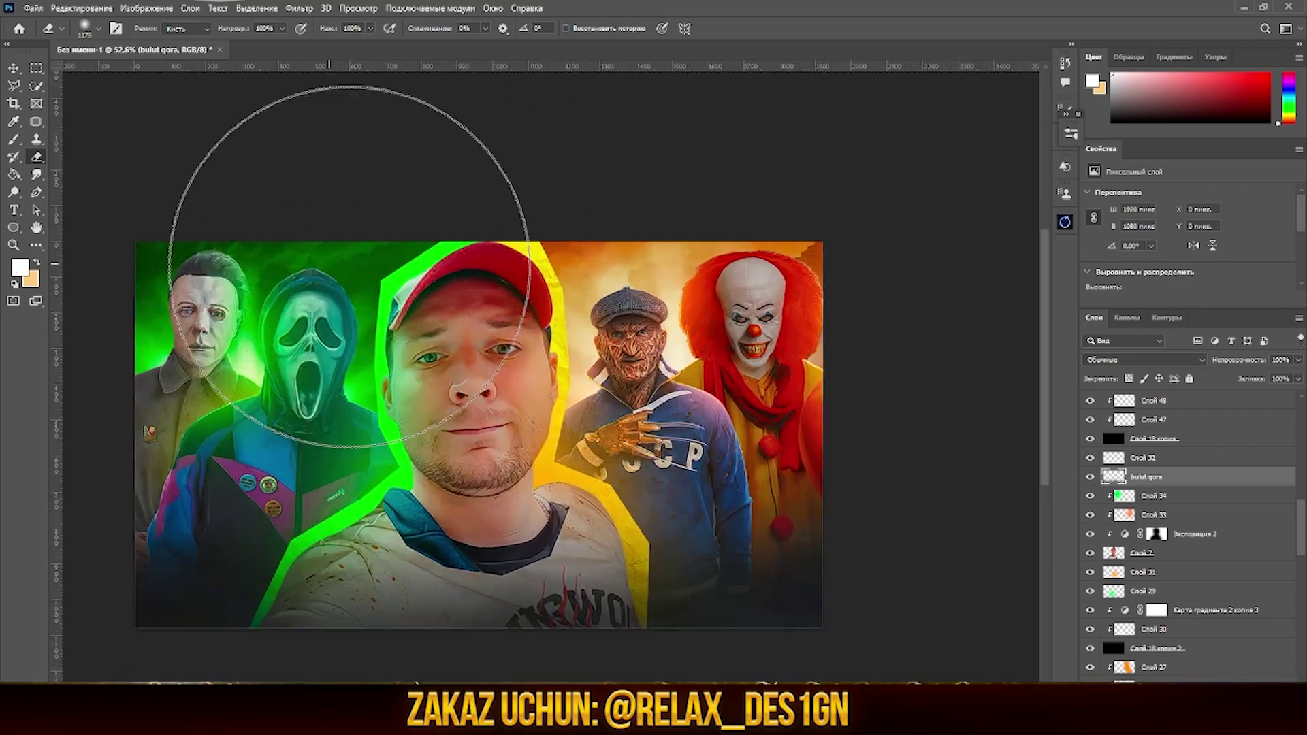
scroll(349, 266, "up", 1)
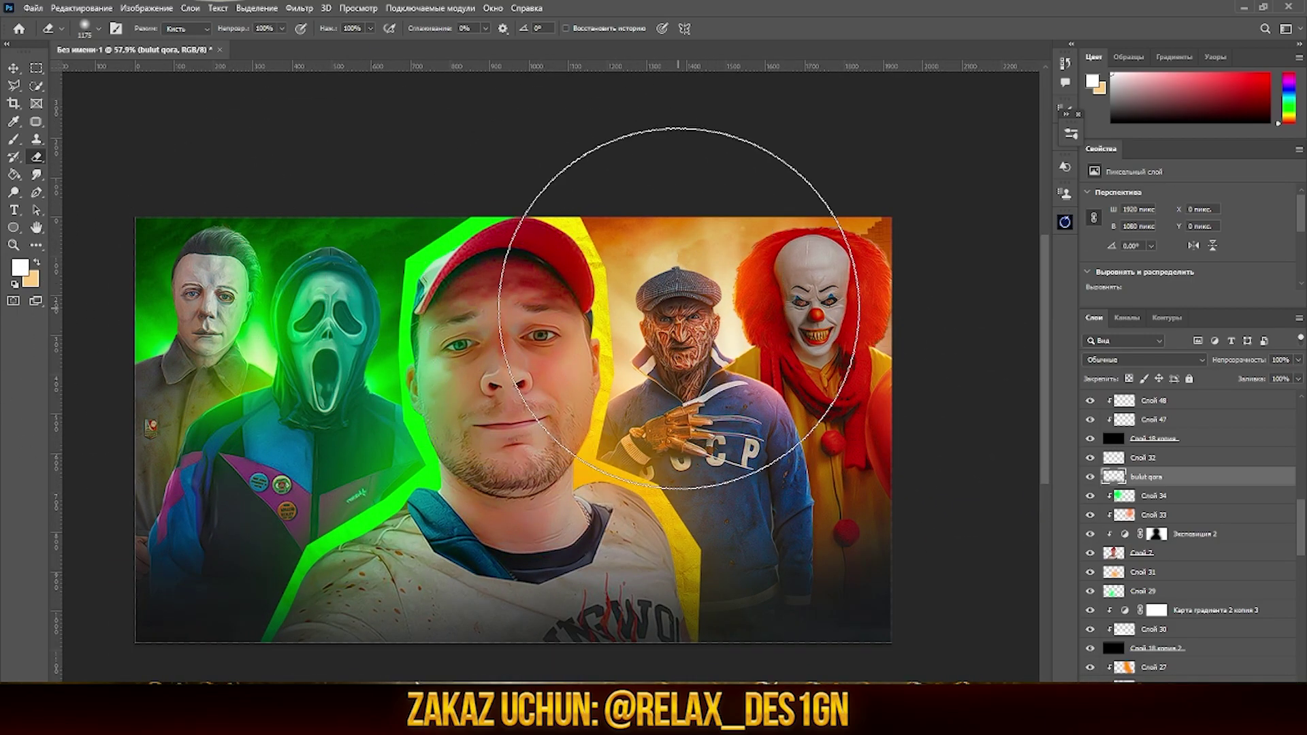
scroll(656, 247, "up", 3)
scroll(699, 292, "down", 2)
scroll(708, 336, "up", 2)
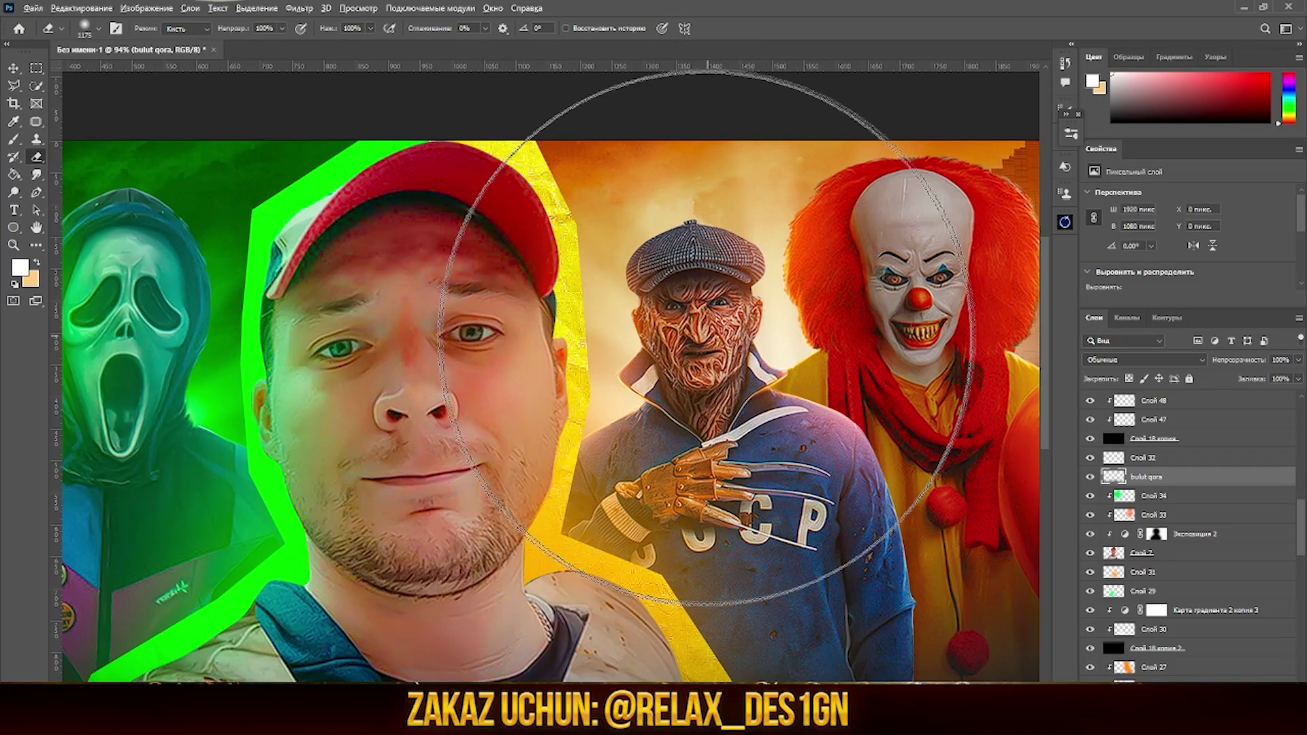
scroll(680, 350, "down", 5)
Place the rainbow ring flare in Screen mode, move it up-left, and rasterize it.
left_click(24, 8)
left_click(61, 265)
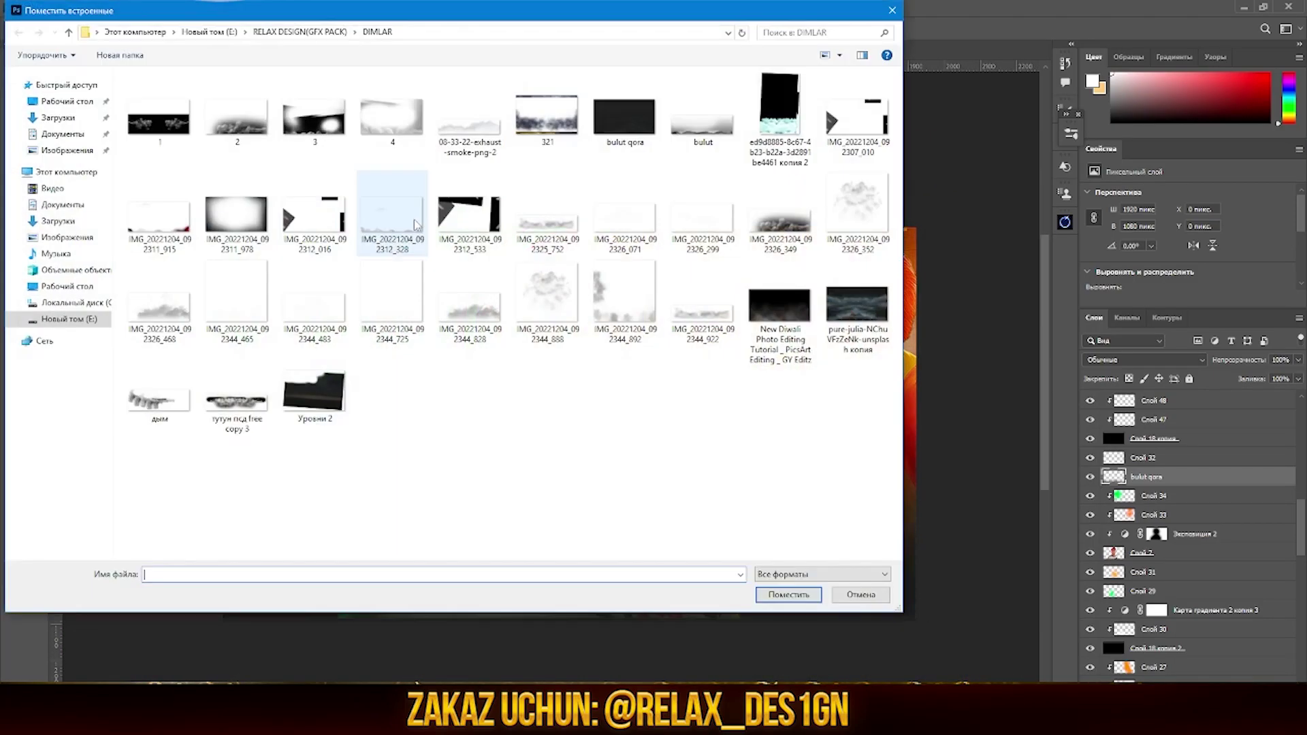
left_click(364, 30)
double_click(175, 198)
double_click(309, 408)
left_click(1144, 359)
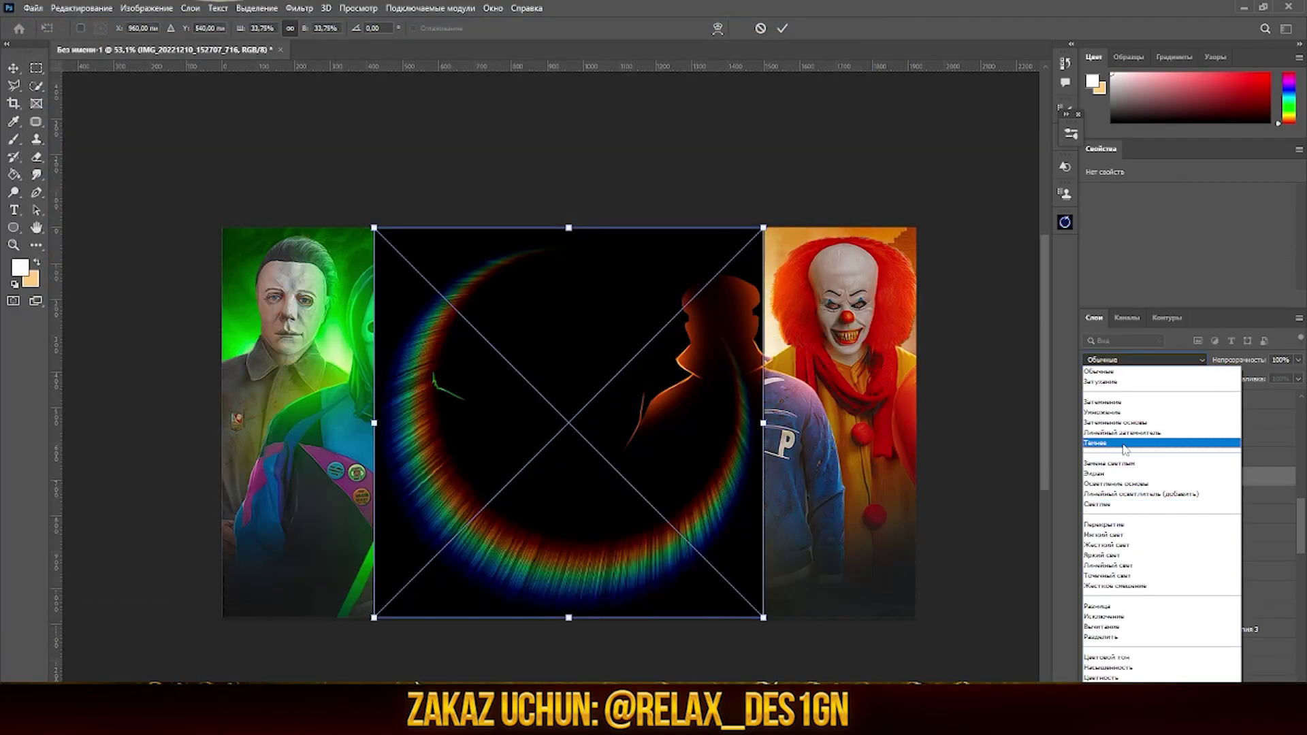
left_click(1123, 449)
left_click_drag(598, 410, 413, 371)
key("e")
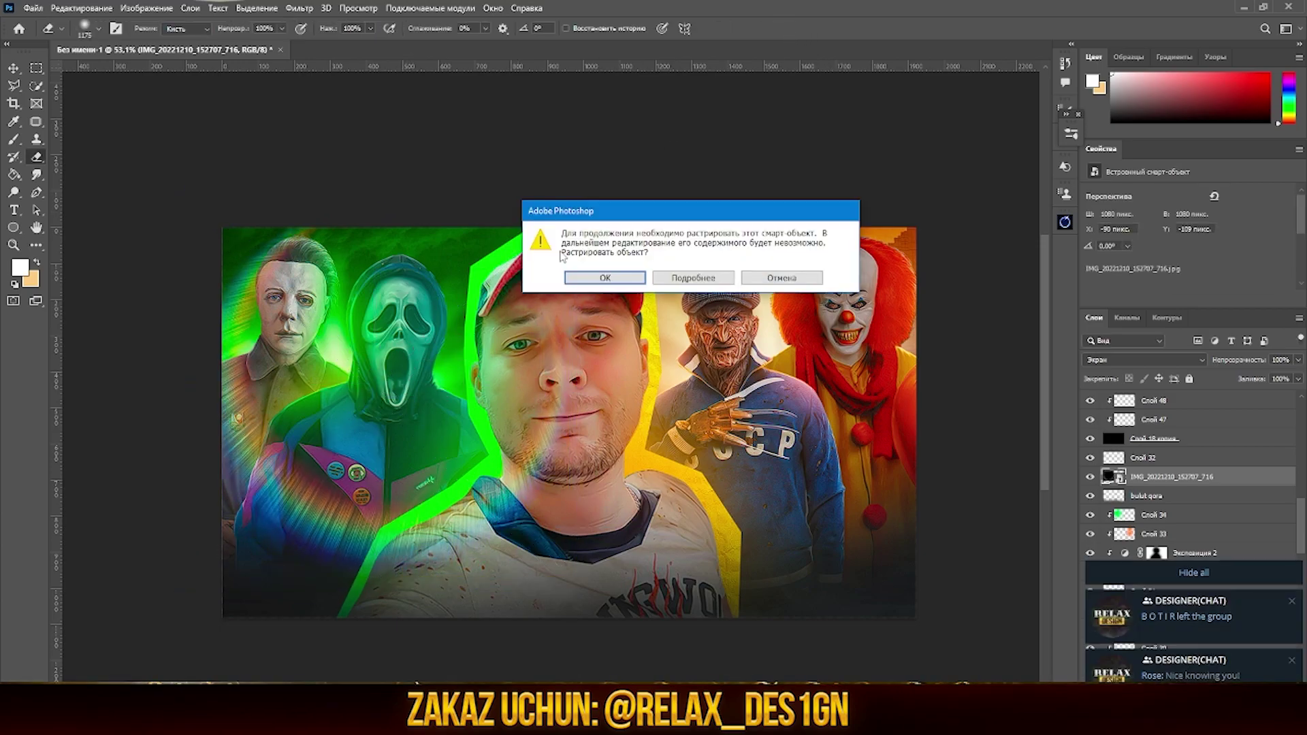
key("Return")
Erase stray rainbow streaks, then add a copy rotated 90° clockwise on the right.
left_click_drag(319, 477, 537, 456)
key("ctrl+j")
key("ctrl+t")
right_click(394, 411)
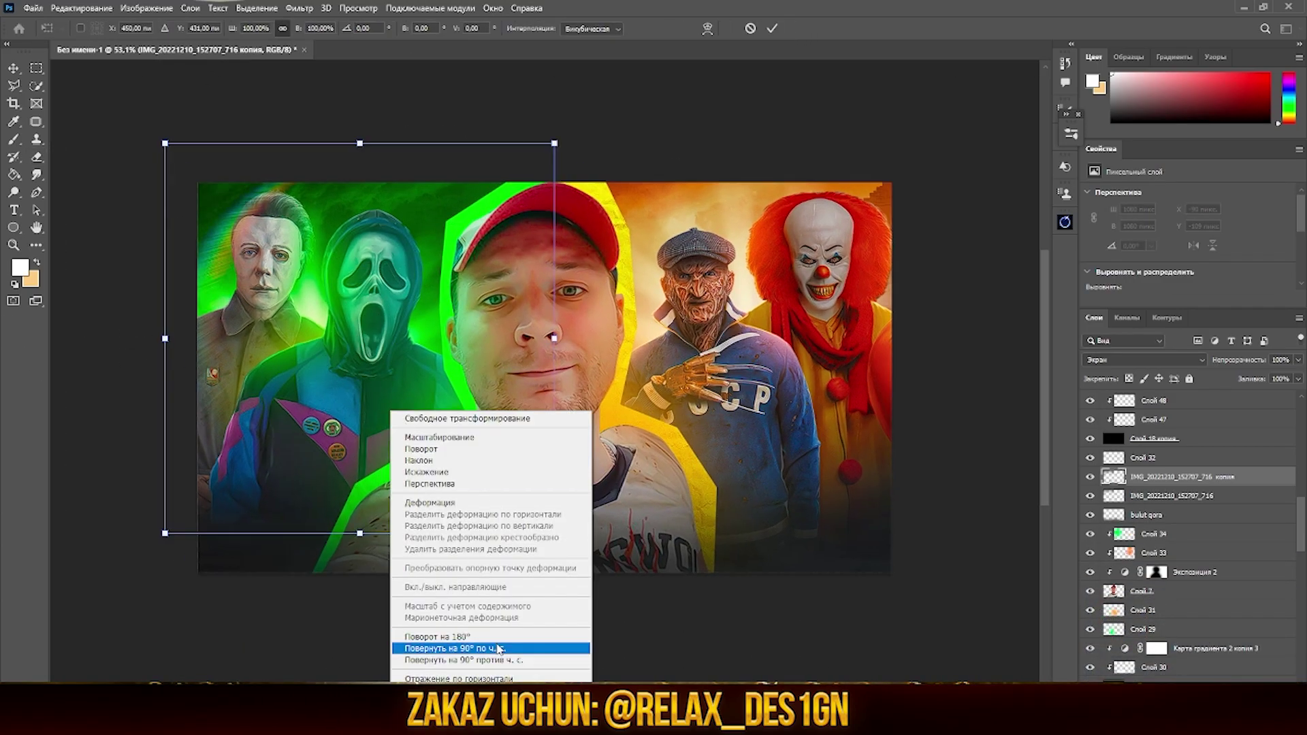
left_click(476, 647)
left_click_drag(435, 476, 817, 429)
key("Return")
scroll(1214, 438, "up", 5)
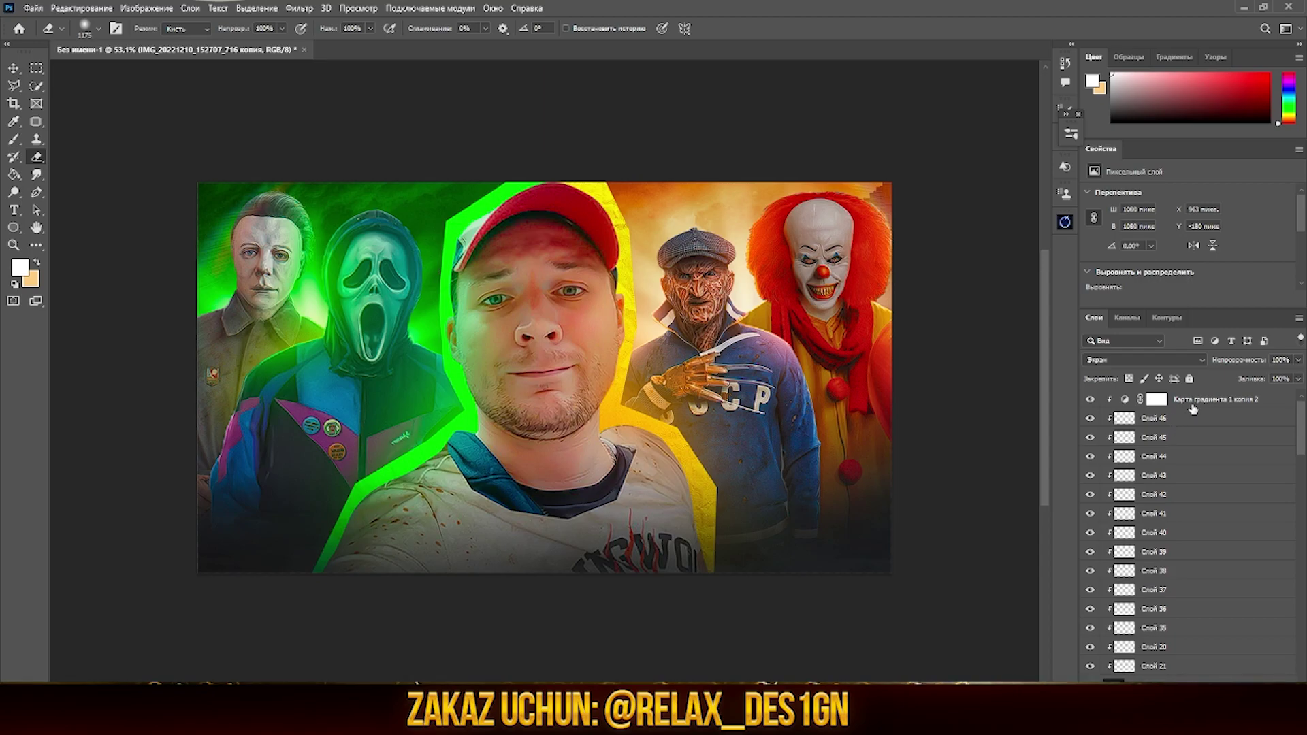
left_click(1197, 399)
Reopen the LEGENDARY STYLES PACK document from the recent files.
left_click(34, 8)
left_click(41, 34)
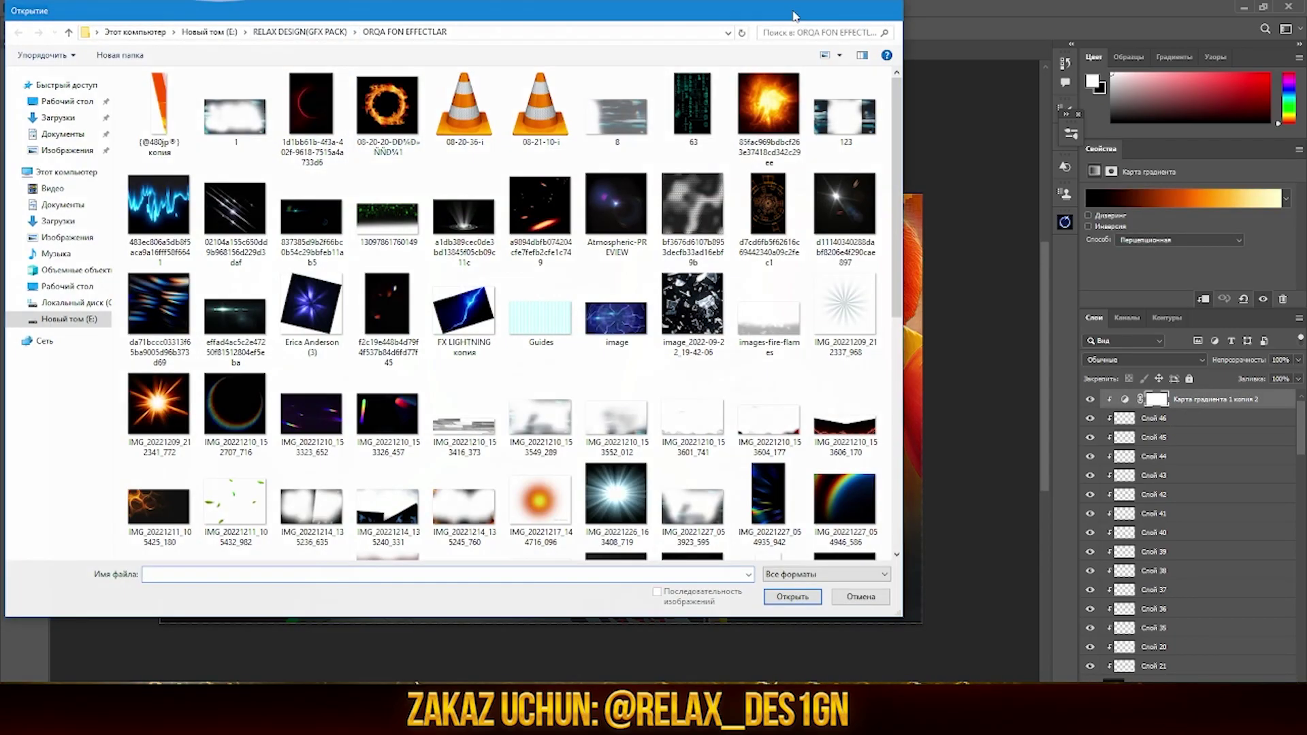
key("Escape")
left_click(33, 8)
mouse_move(61, 153)
left_click(366, 104)
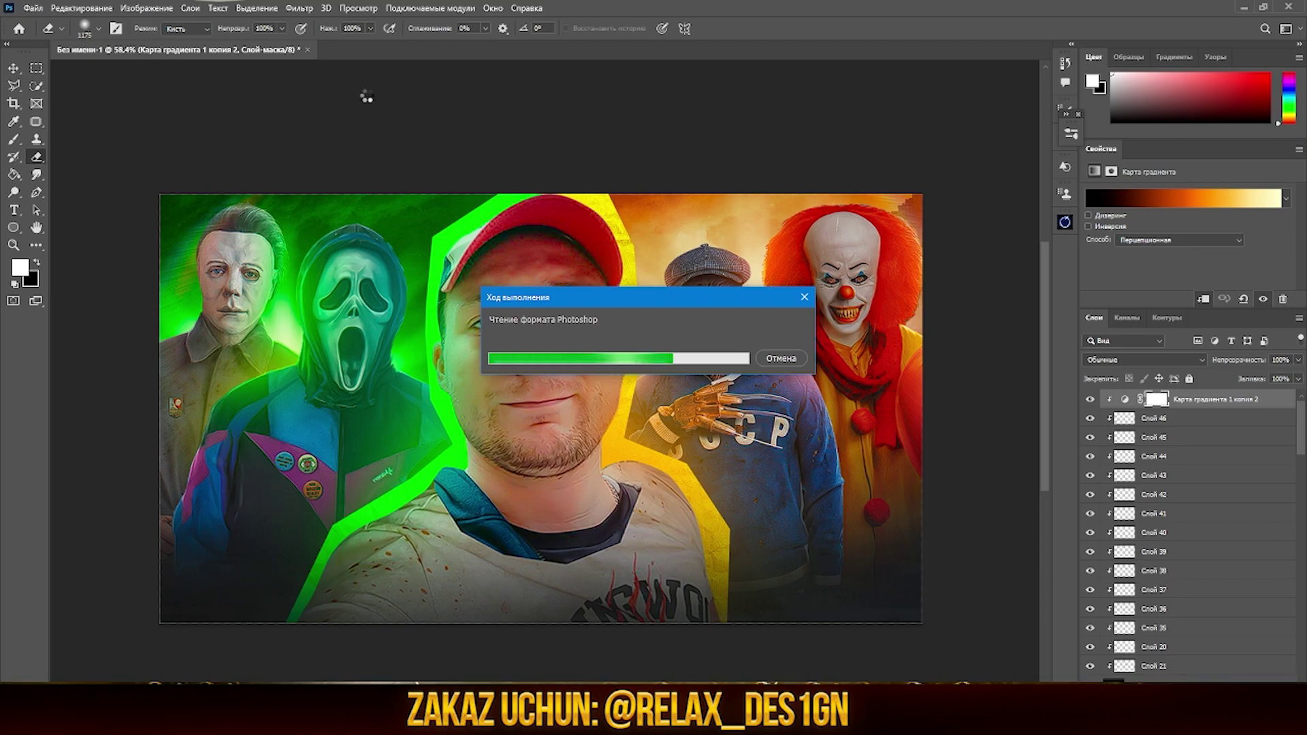
left_click(730, 322)
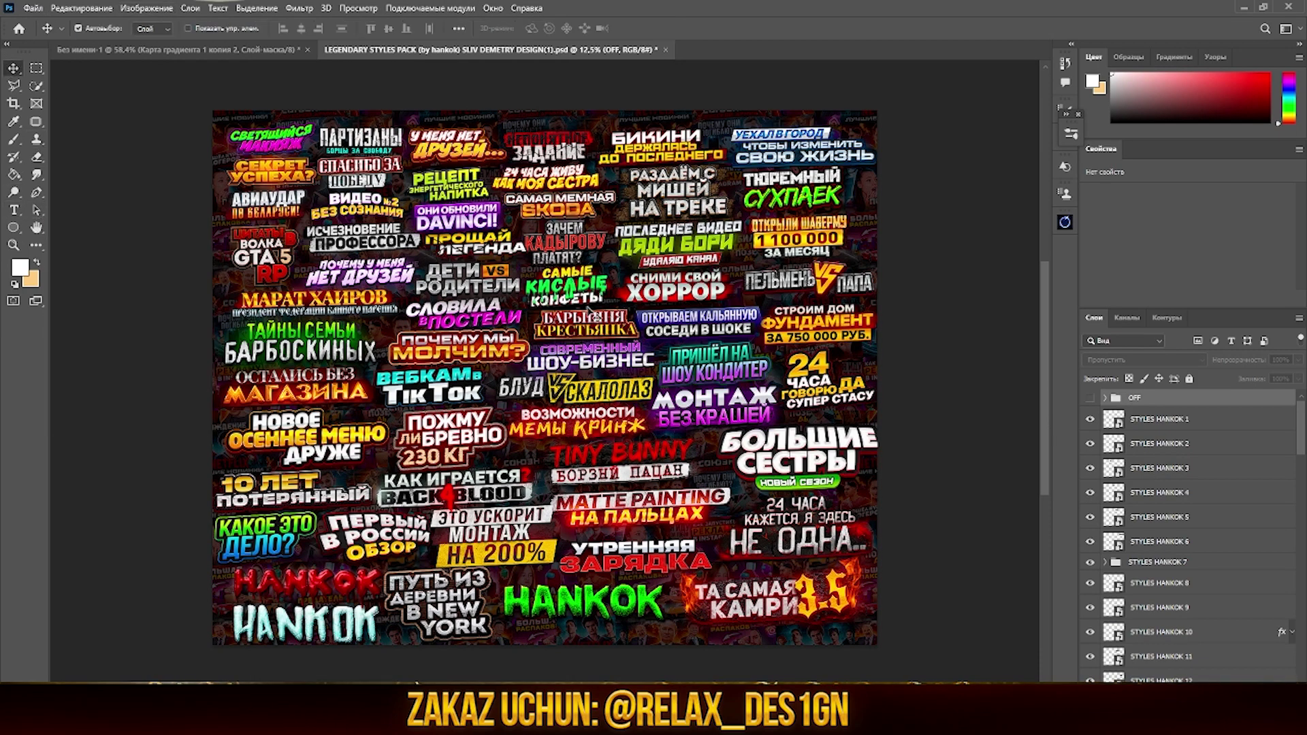
Drag the red title style into the thumbnail, then open the GTA title's smart object.
left_click_drag(603, 173, 548, 509)
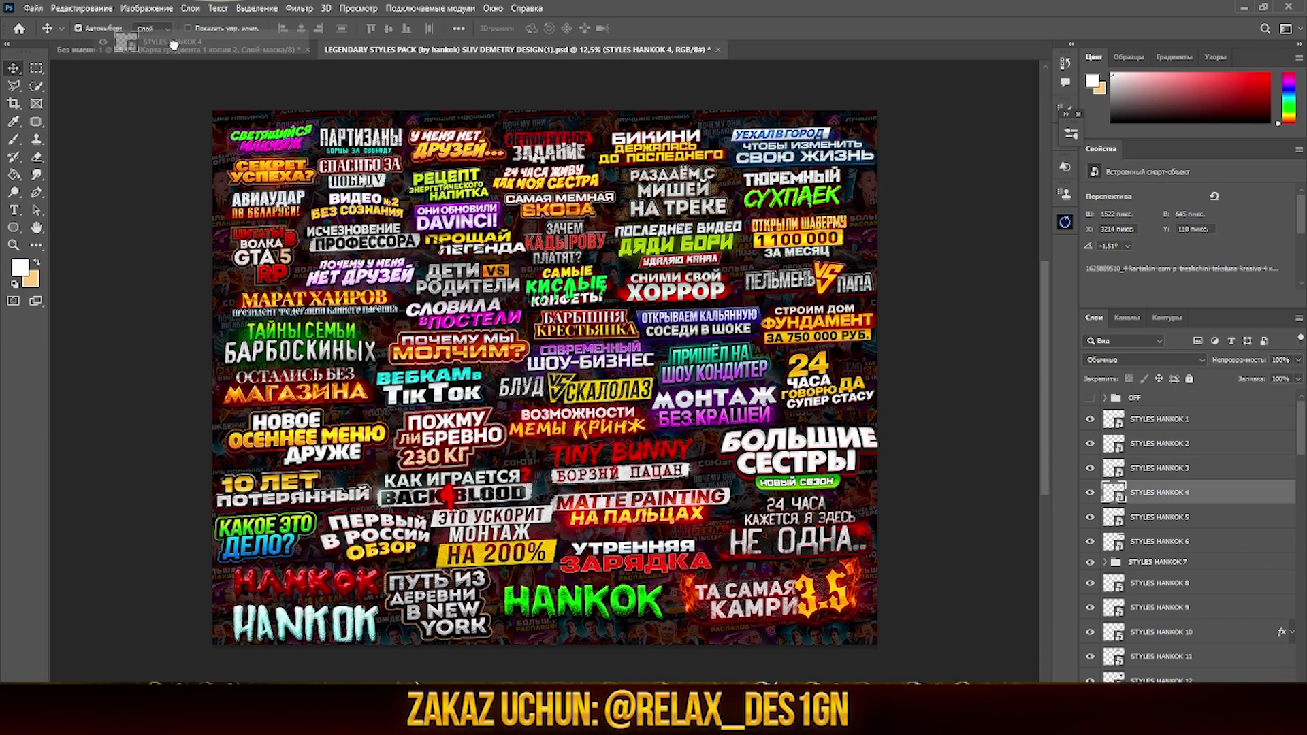
key("Return")
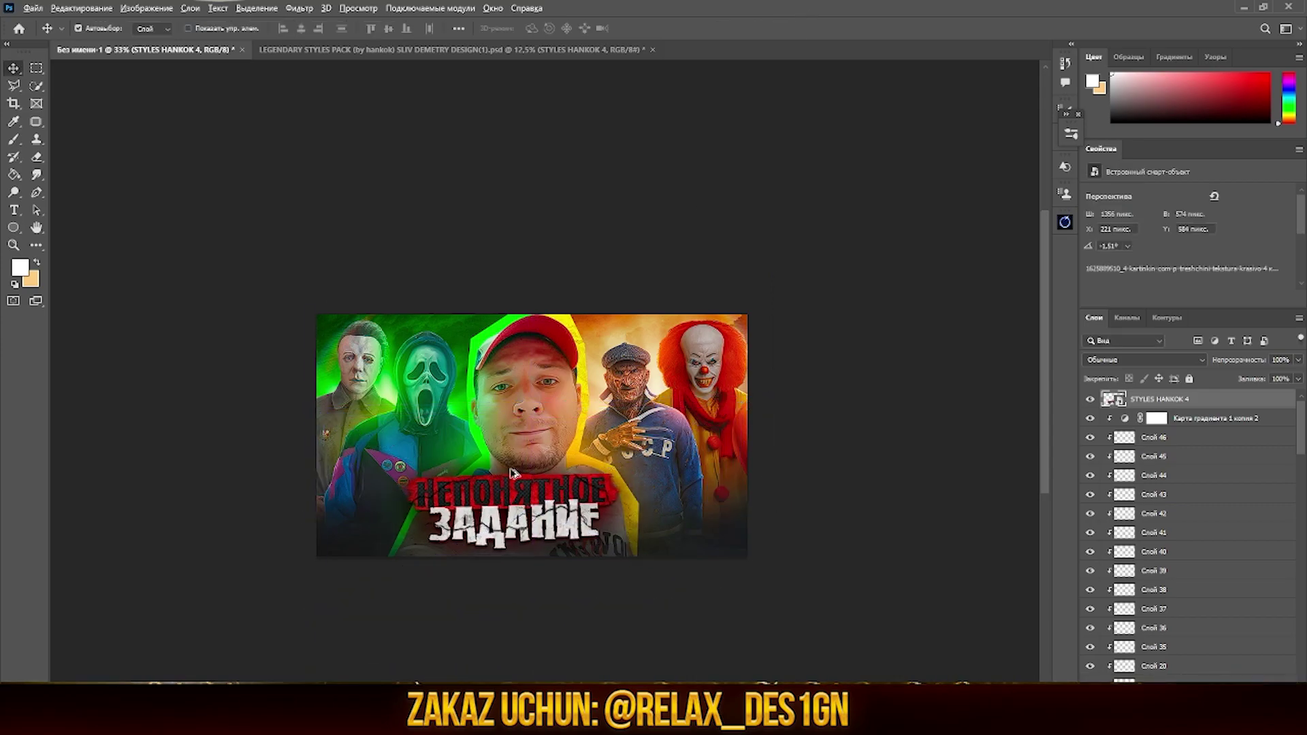
key("ctrl+0")
key("ctrl+Tab")
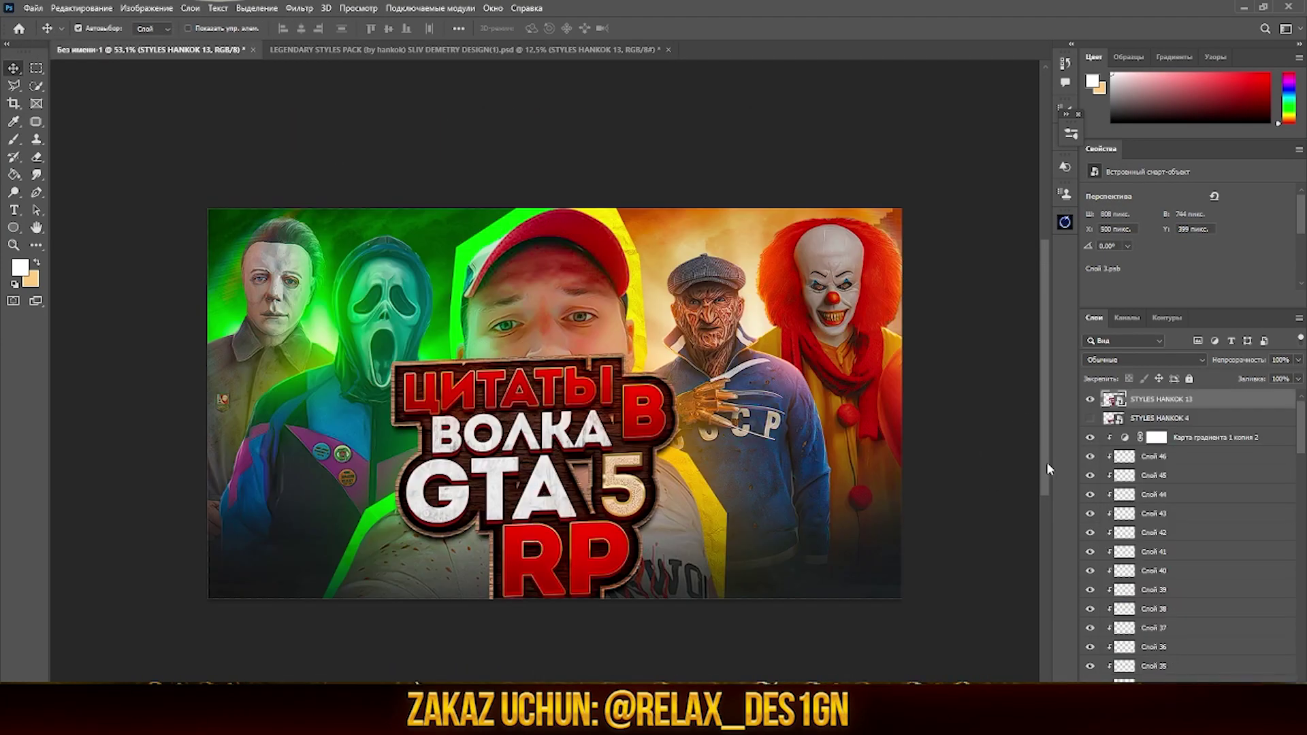
double_click(716, 329)
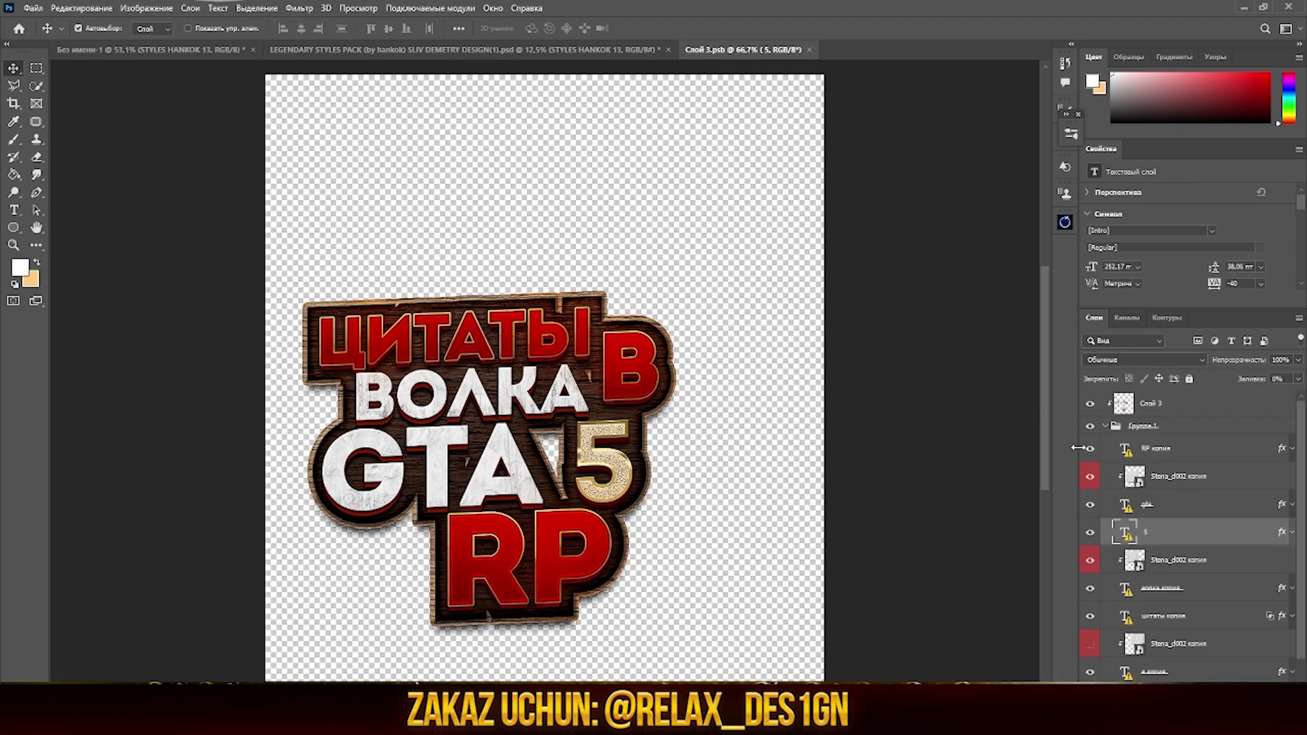
Hide the RP, GTA, 5 and red В layers on the badge.
left_click(1089, 424)
left_click(1089, 481)
left_click(1089, 508)
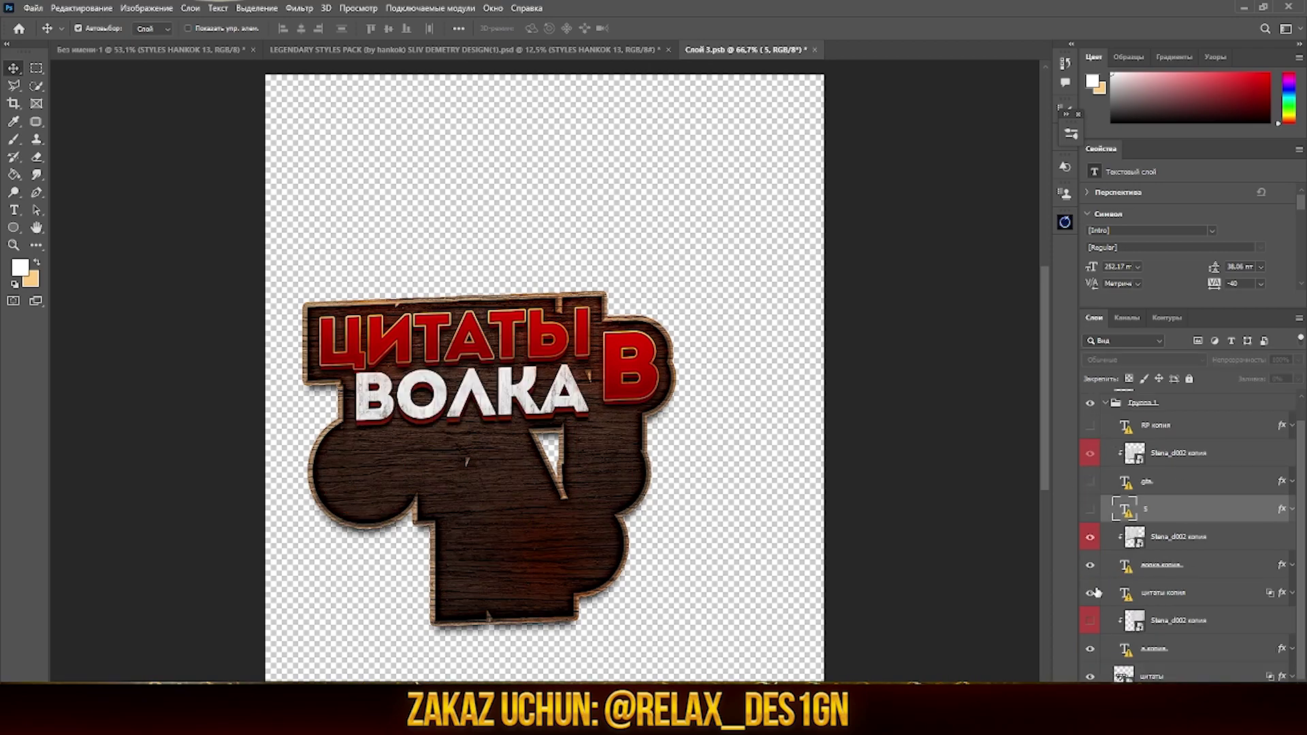
left_click(1090, 649)
Replace the ЦИТАТЫ text with 'HORROR' in the Intro Demo Black CAPS font.
double_click(1125, 592)
key("Return")
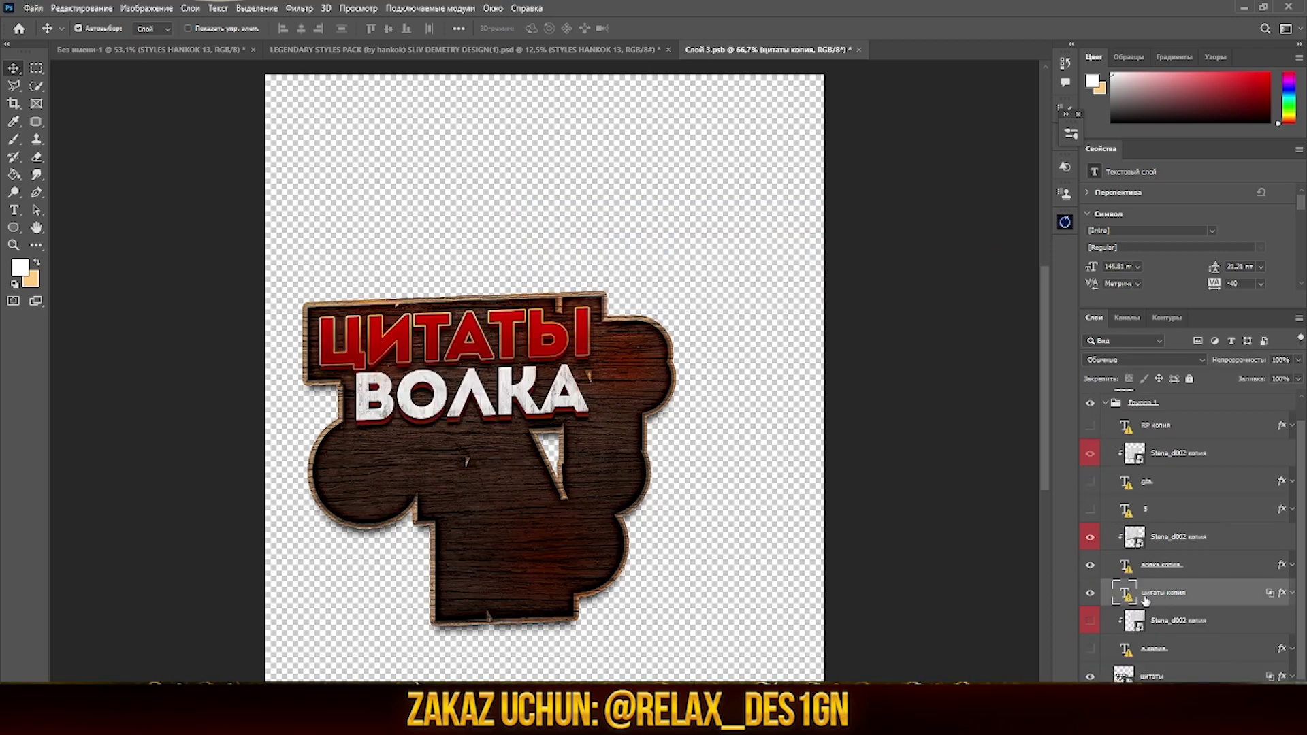
double_click(1124, 592)
key("Return")
type("Intro")
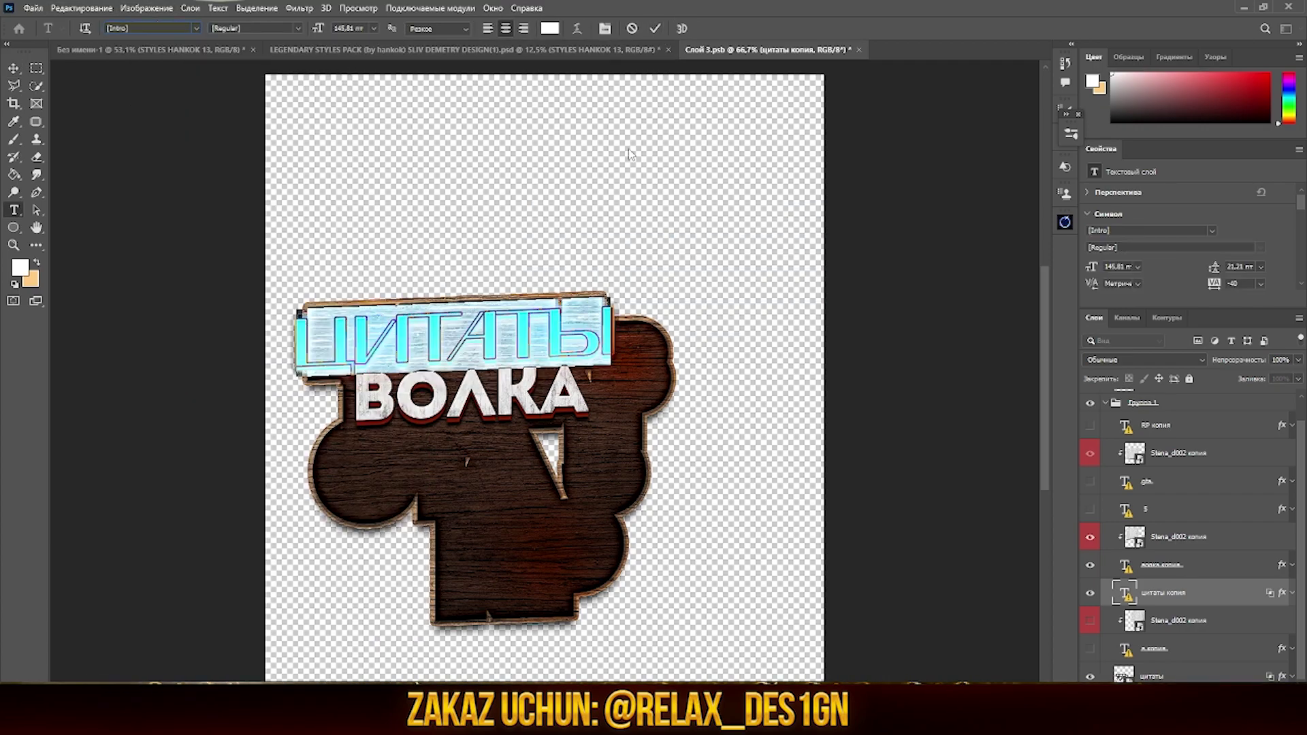
type("nt")
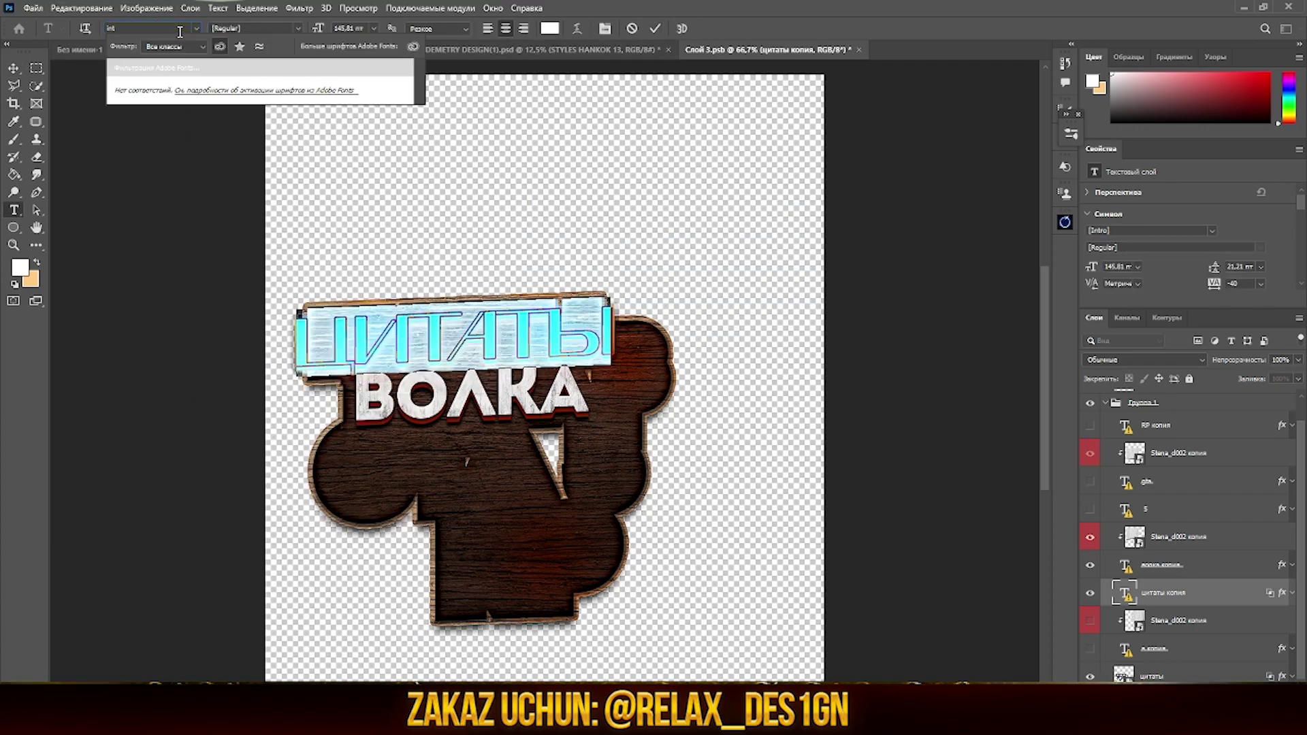
key("ctrl+z")
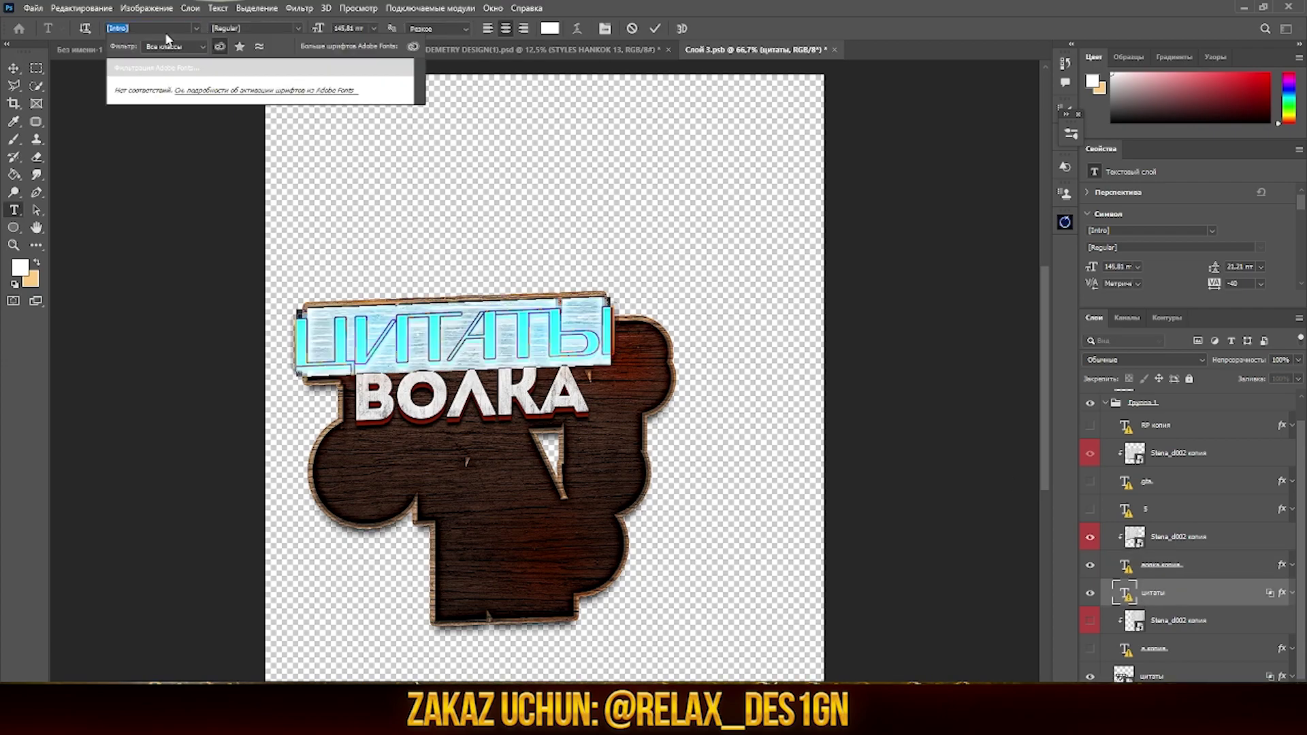
key("BackSpace")
type("Intro")
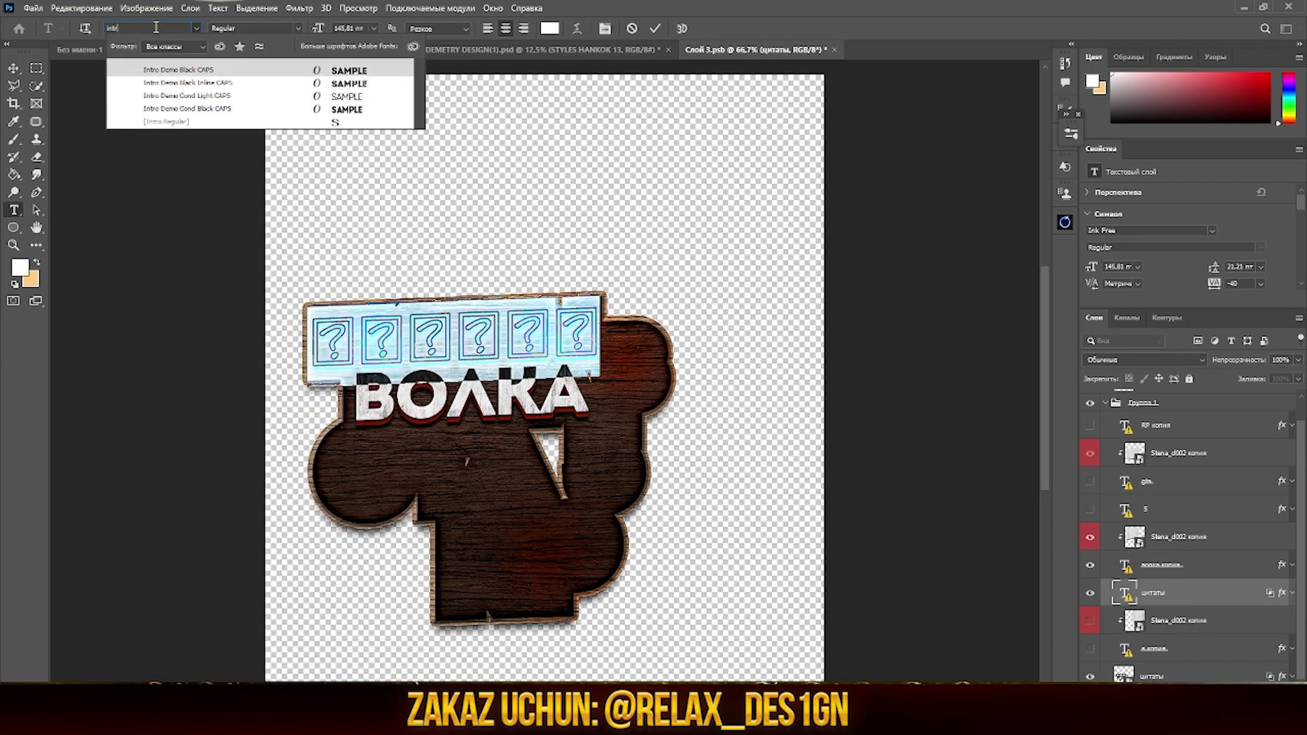
key("Return")
type("HORRO")
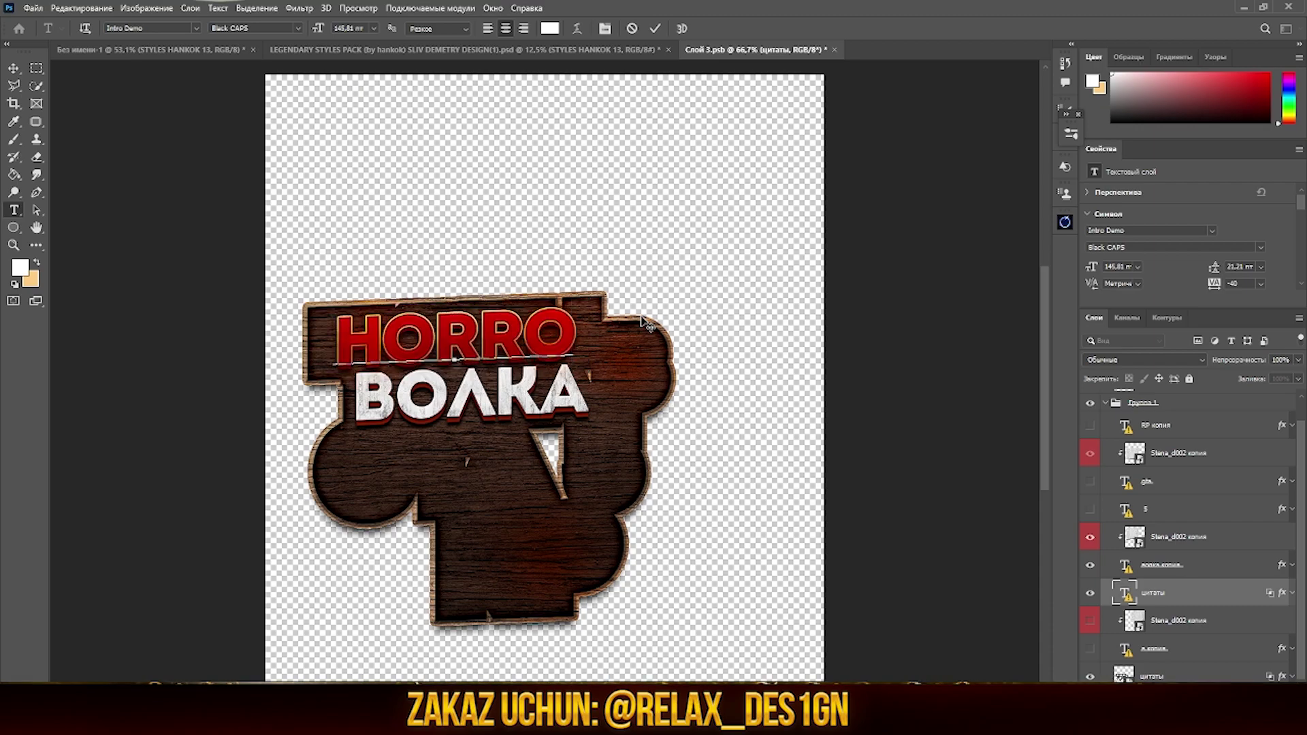
type("R")
left_click(1125, 565)
Set the ВОЛКА text to Intro Demo Black CAPS and delete the word ВОЛКА.
double_click(1124, 565)
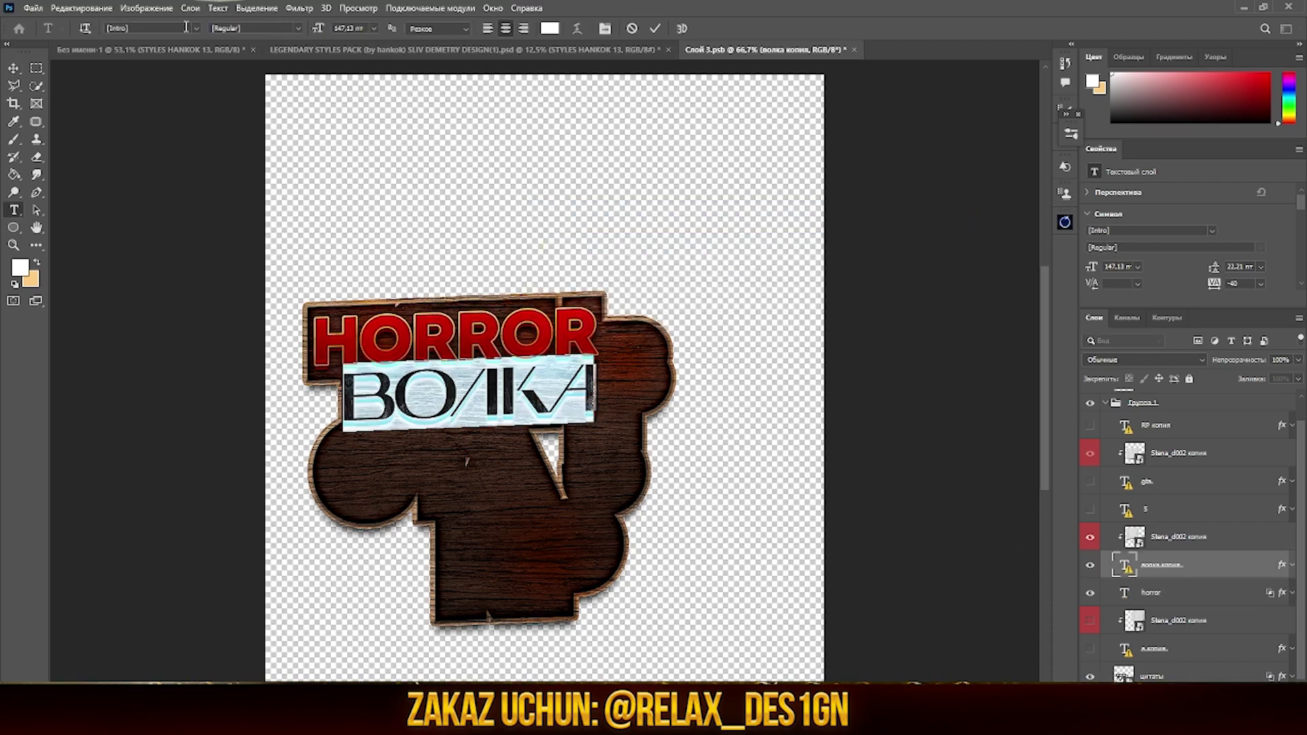
left_click(149, 28)
type("Intro")
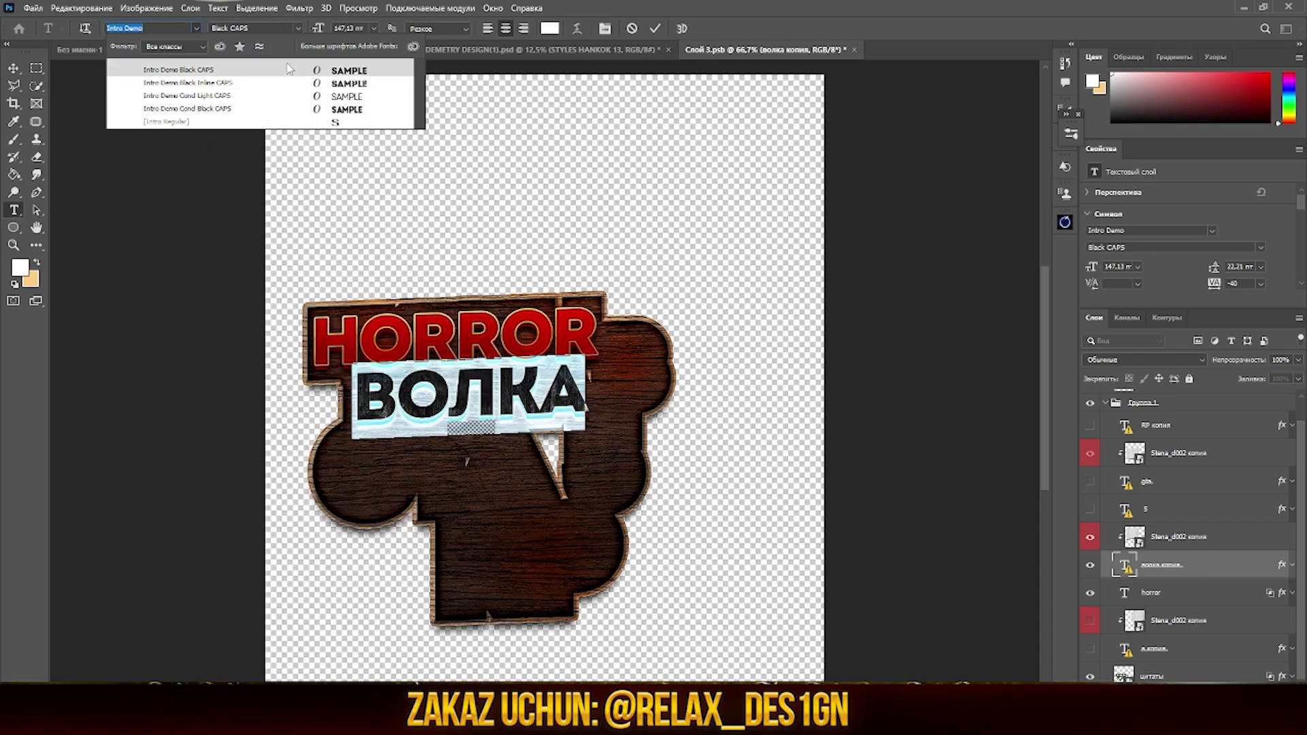
left_click(191, 69)
key("BackSpace")
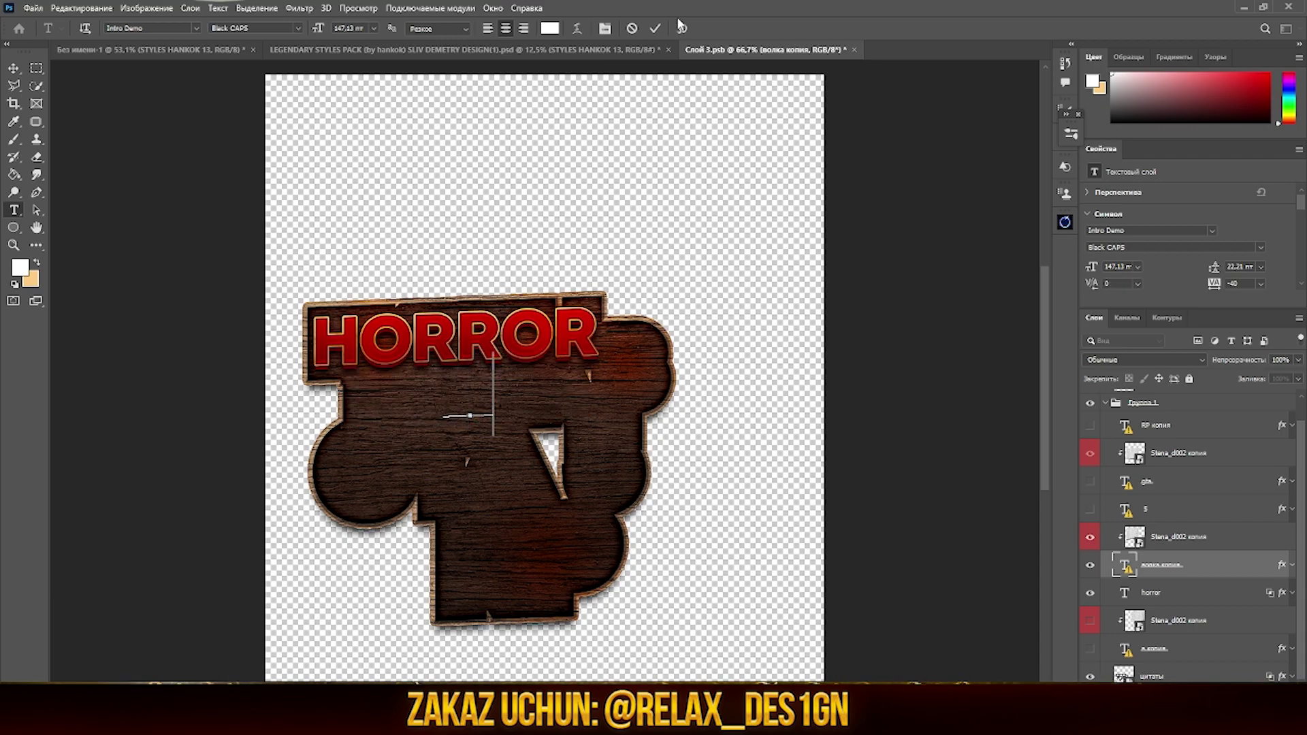
Finish typing GAMES, place it right of HORROR, and clip the Stena_d002 texture to it.
type("GAMES")
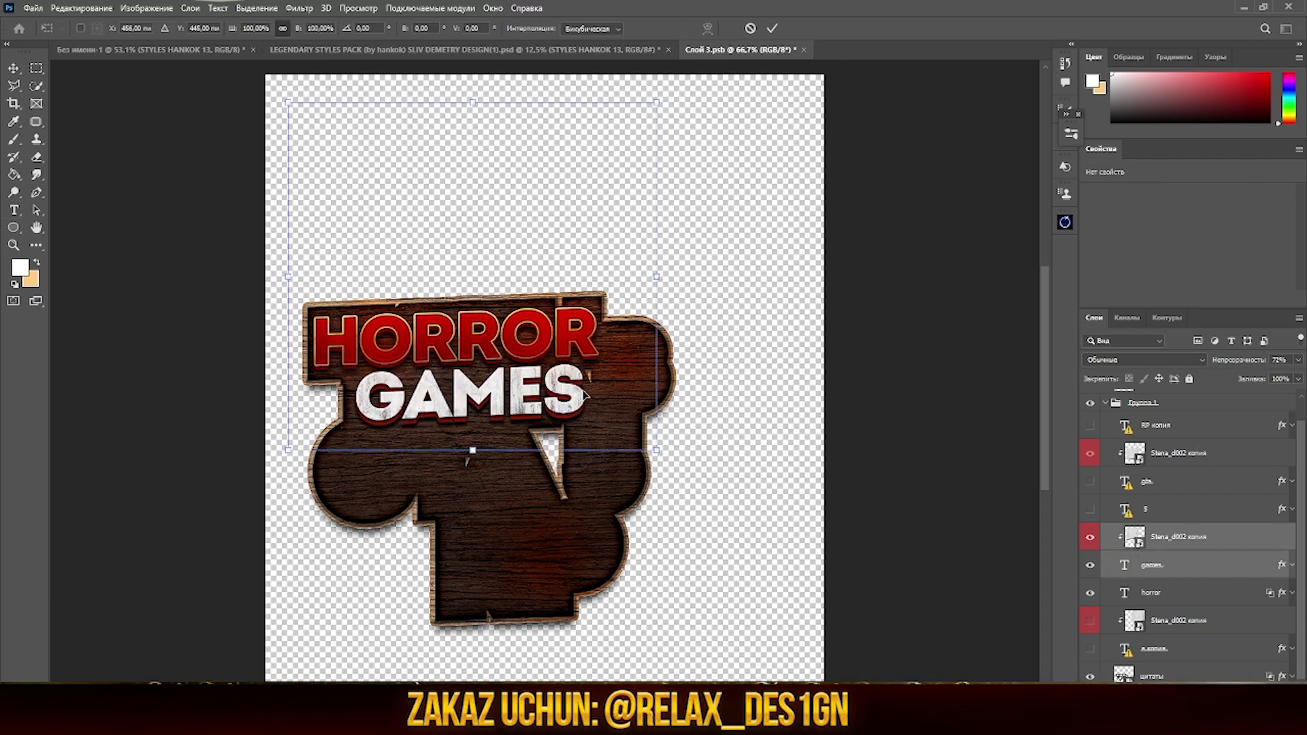
left_click_drag(582, 395, 824, 330)
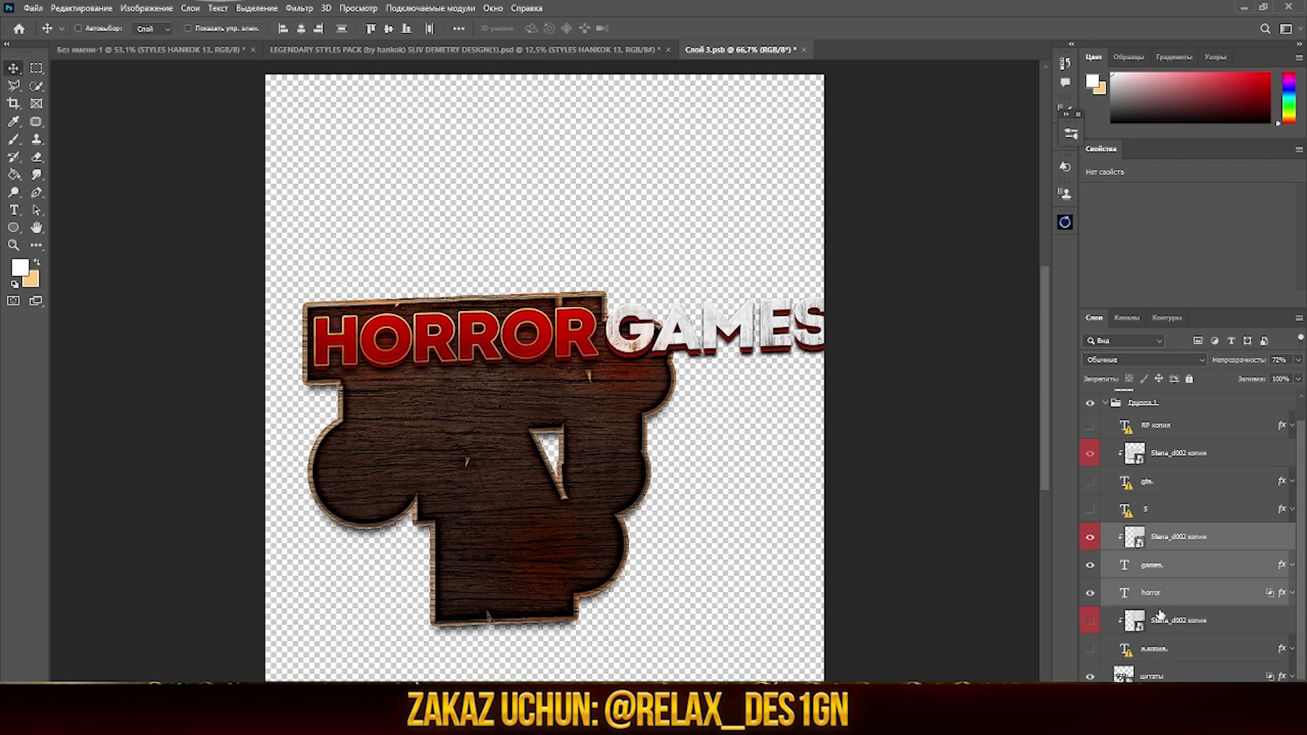
left_click_drag(817, 327, 771, 308)
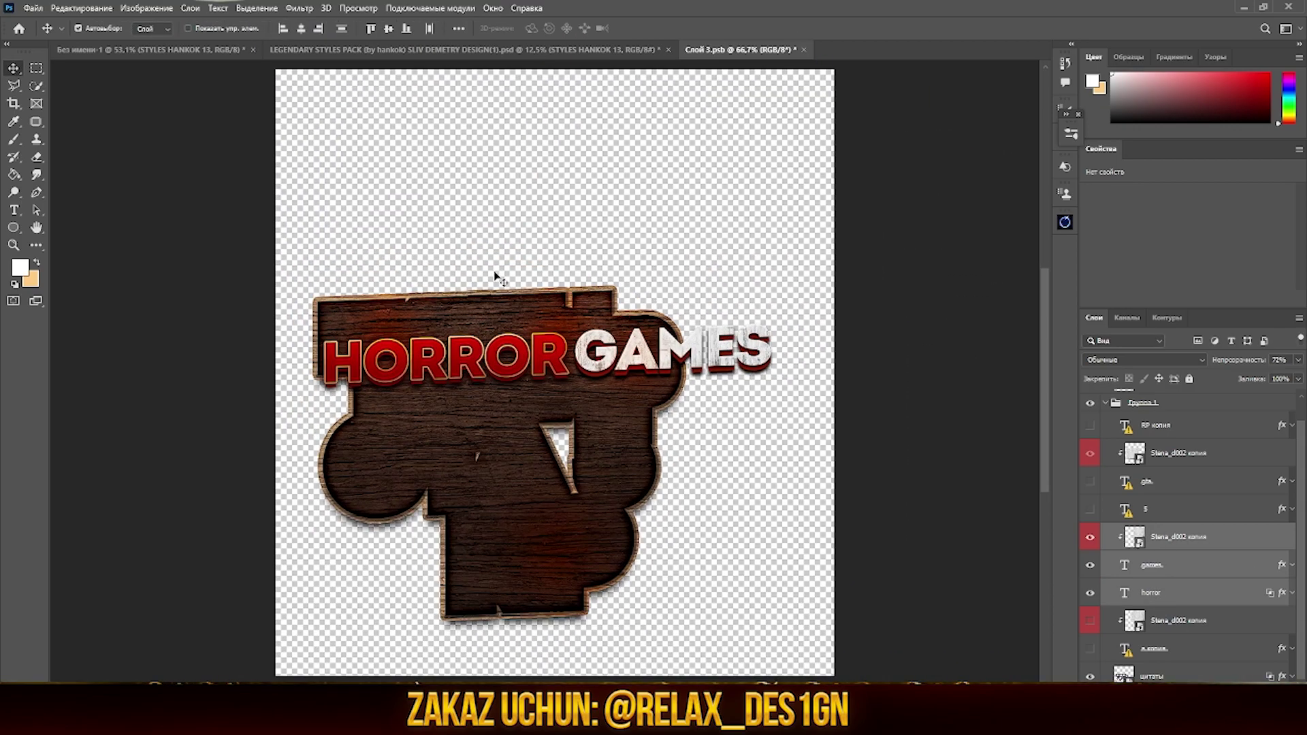
left_click(1171, 536)
right_click(1170, 538)
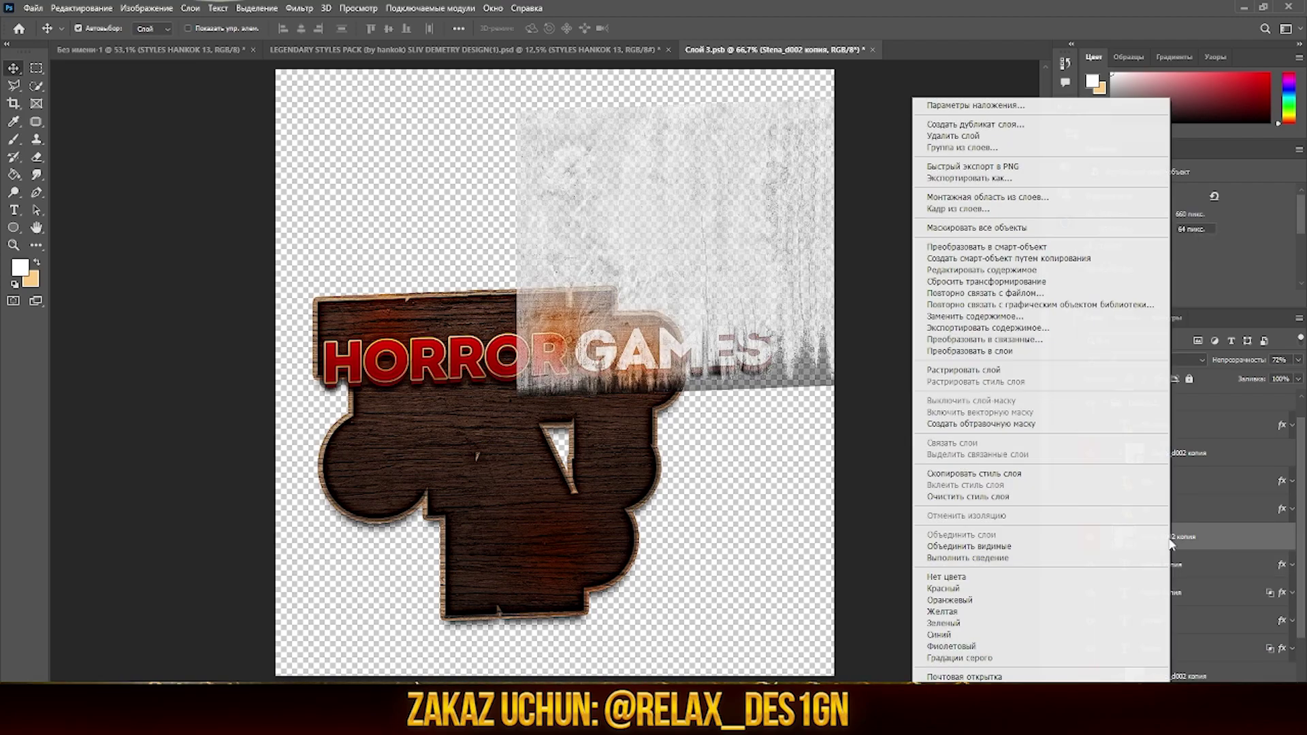
left_click(1122, 423)
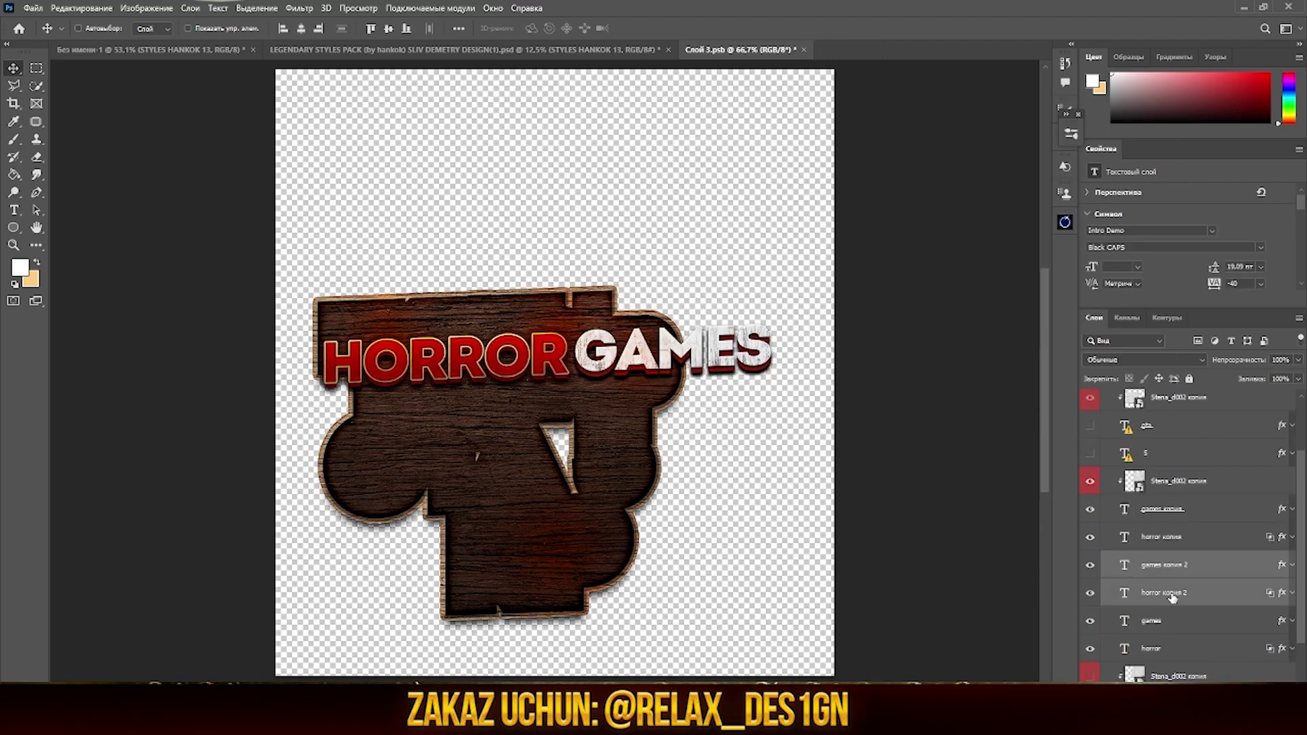
Convert the text copies to smart objects, hide the wood plate, and merge HORROR and GAMES.
right_click(1172, 598)
left_click(1061, 170)
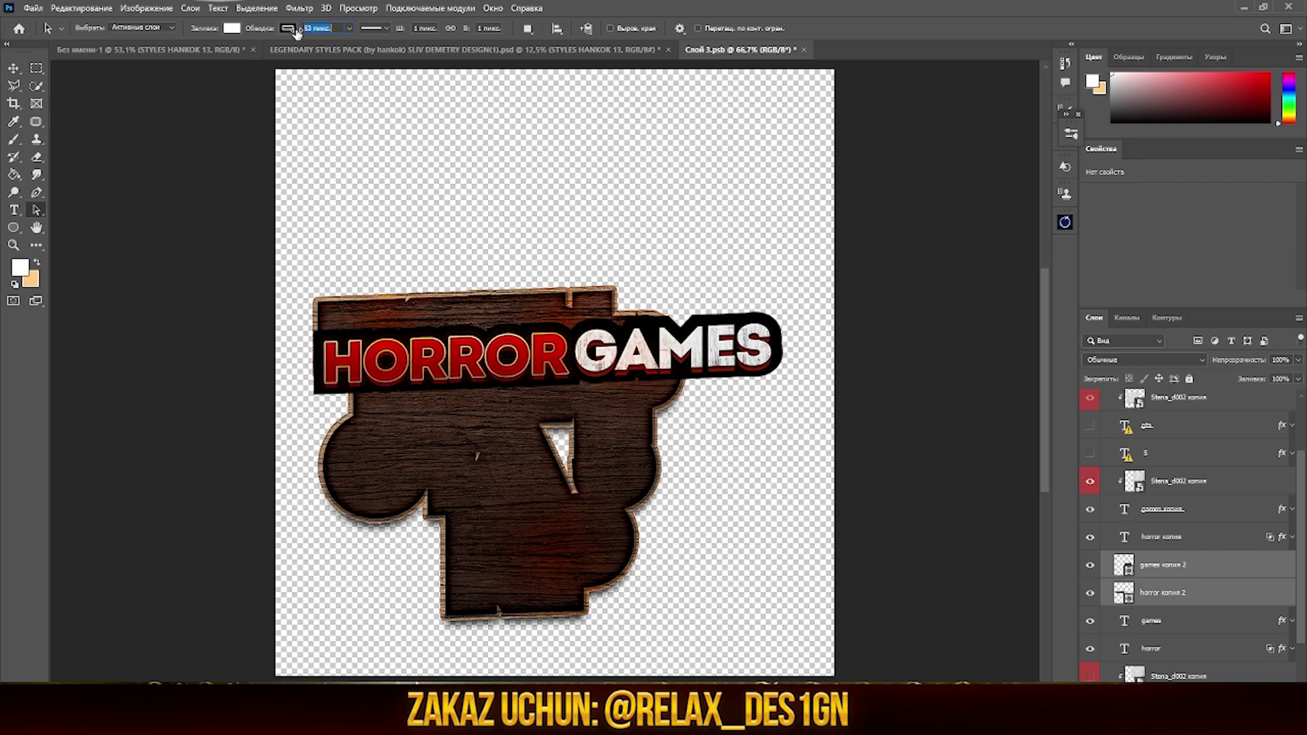
scroll(1196, 543, "down", 1)
left_click(1089, 678)
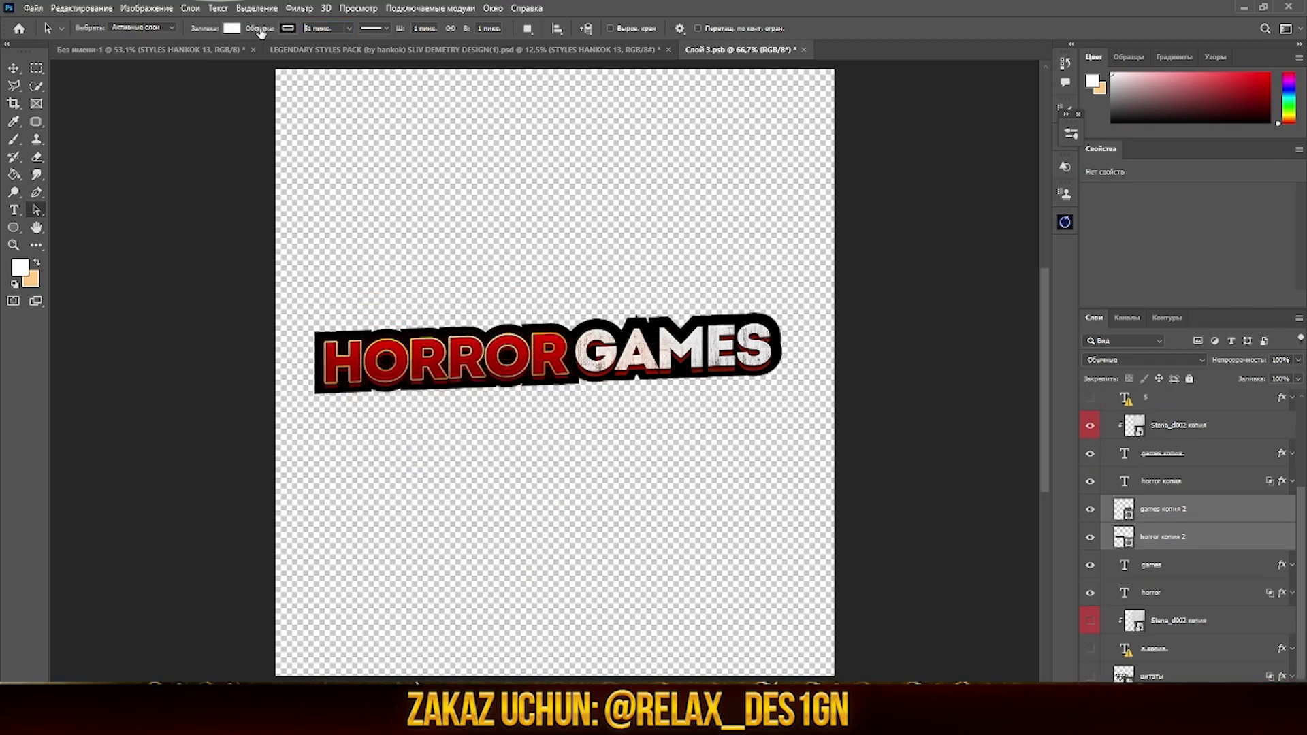
right_click(1178, 517)
left_click(1116, 538)
scroll(649, 319, "up", 5)
scroll(649, 319, "up", 5)
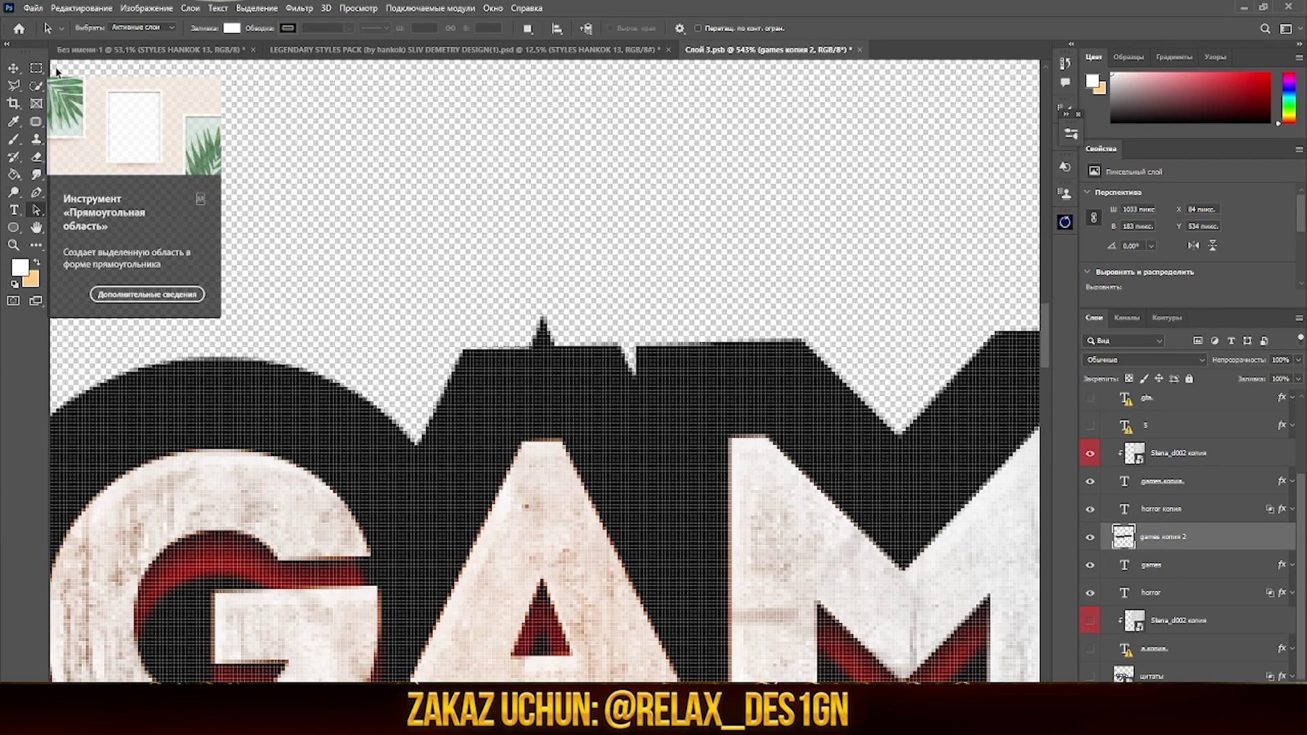
Make a pen-path selection and copy the wood plate style onto the merged text.
left_click(36, 192)
right_click(548, 281)
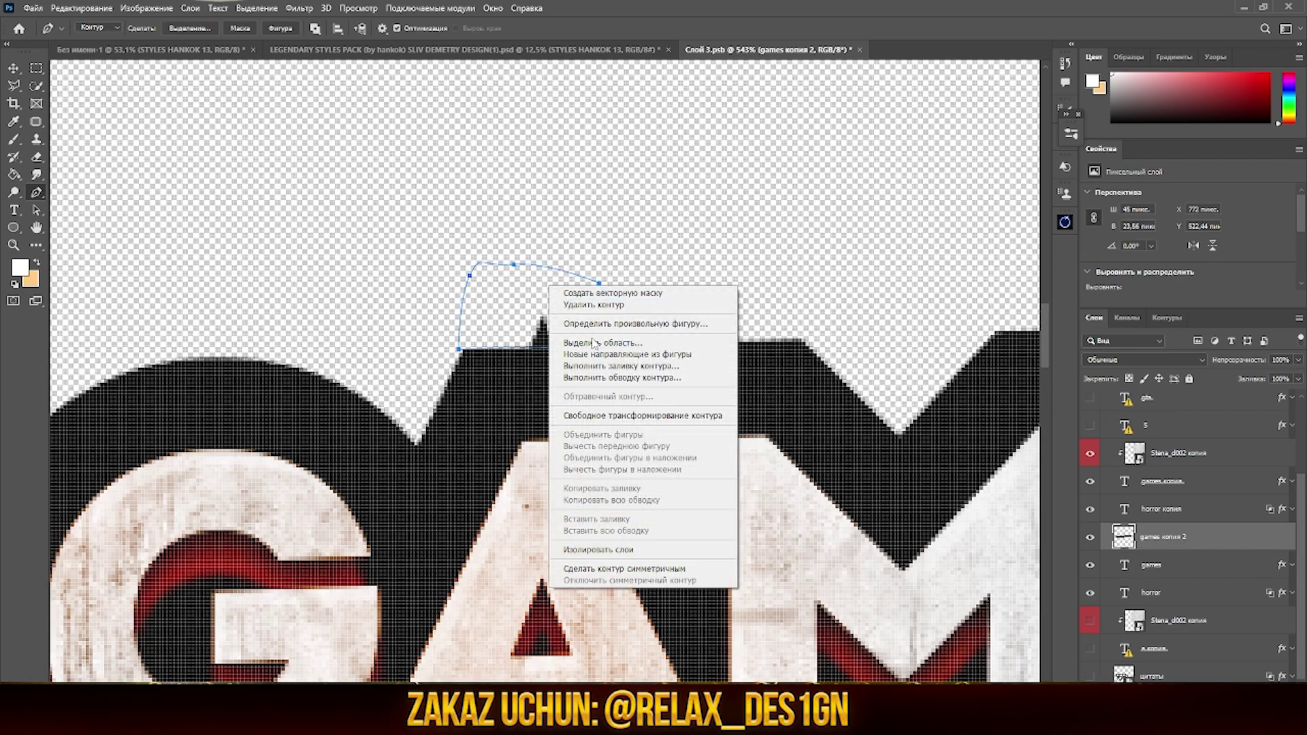
left_click(585, 320)
left_click(701, 213)
key("ctrl+0")
left_click_drag(1281, 677, 1263, 548)
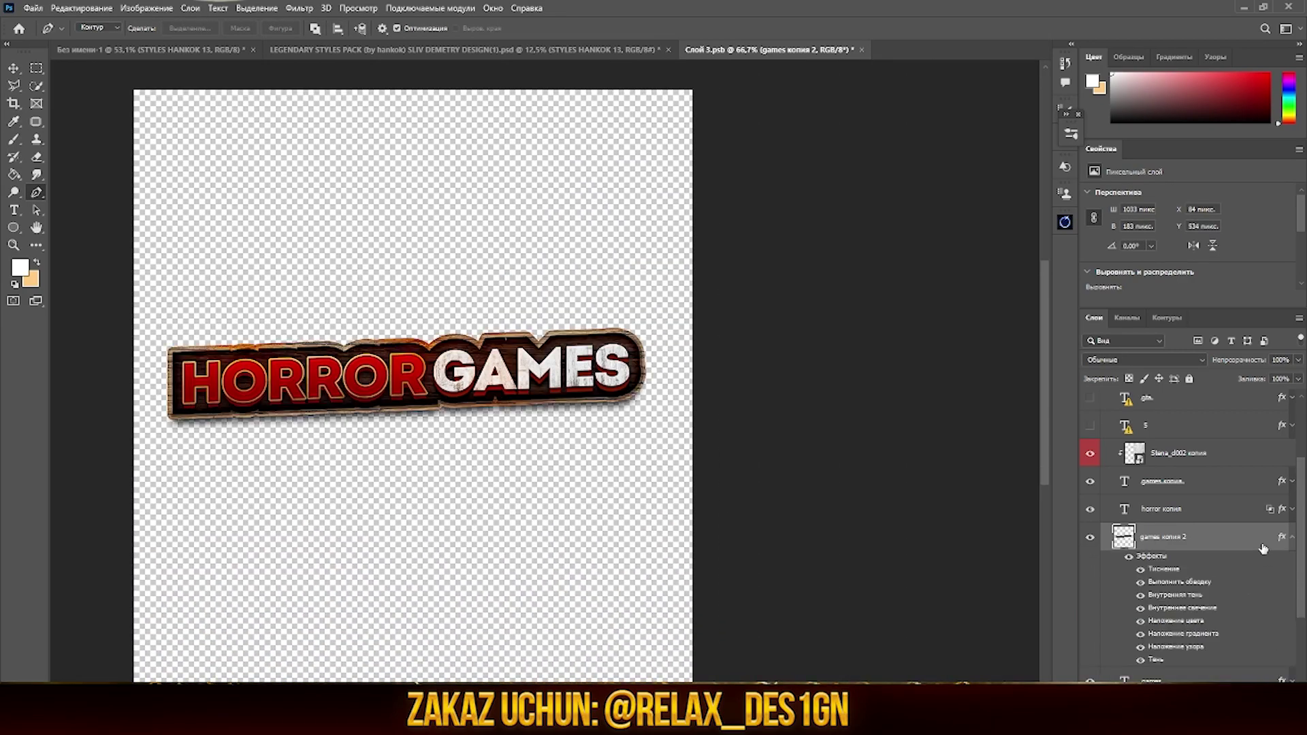
left_click(156, 54)
Move the badge lower, enlarge it slightly, and duplicate its layer.
key("ctrl+t")
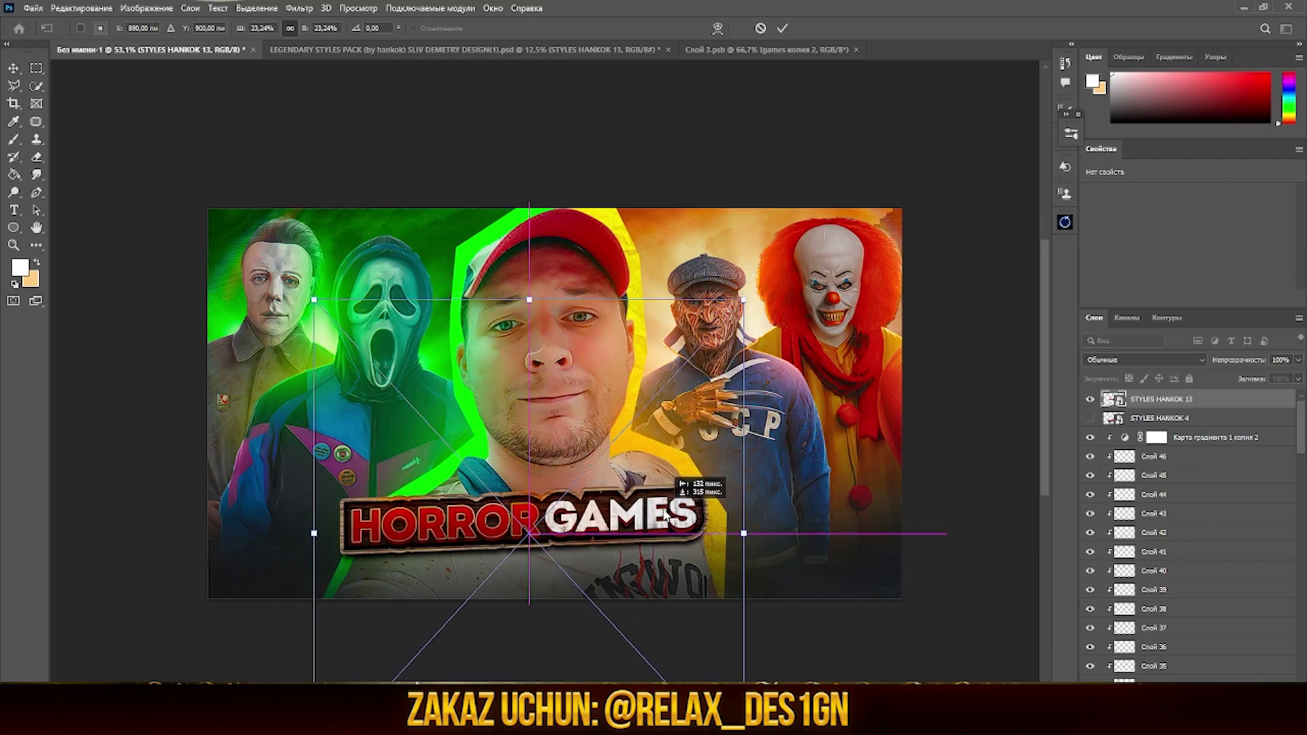
left_click_drag(788, 539, 862, 524)
key("Return")
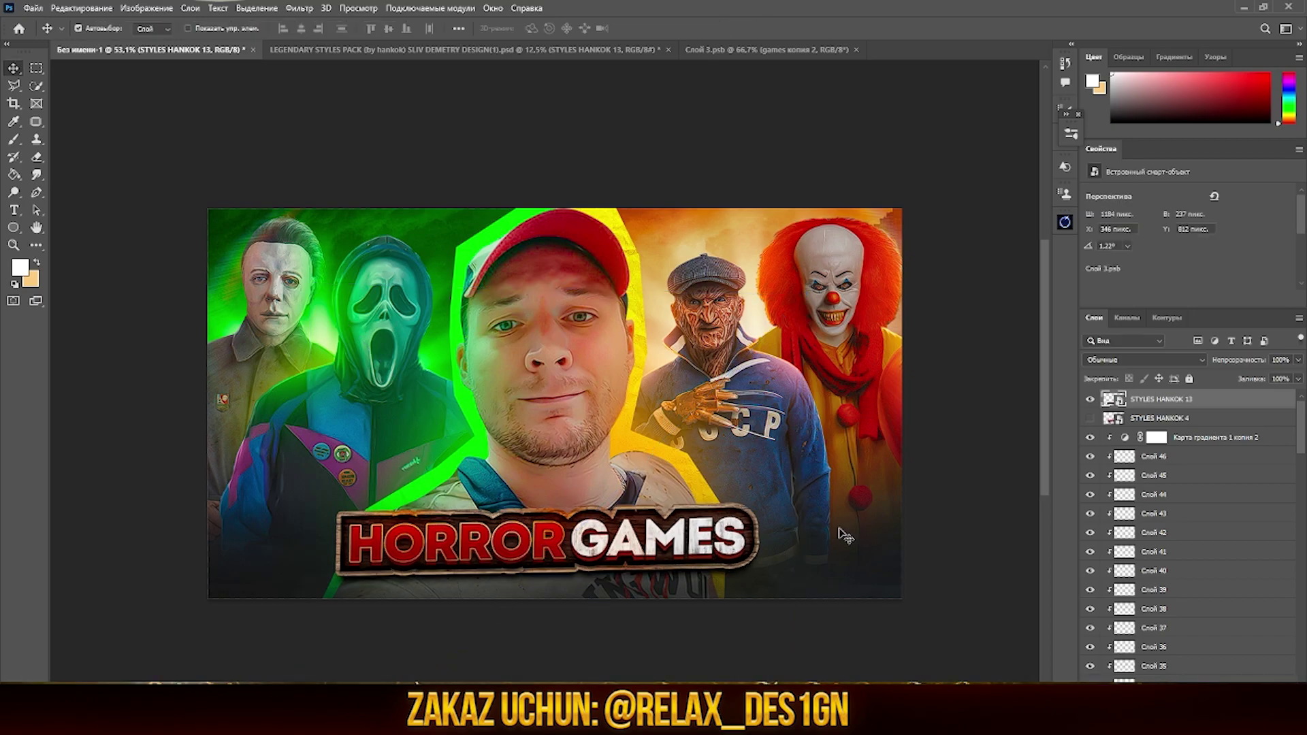
key("ctrl+j")
Smear the badge's edges with the Smudge tool on the duplicate layer.
scroll(554, 401, "down", 2)
left_click(36, 174)
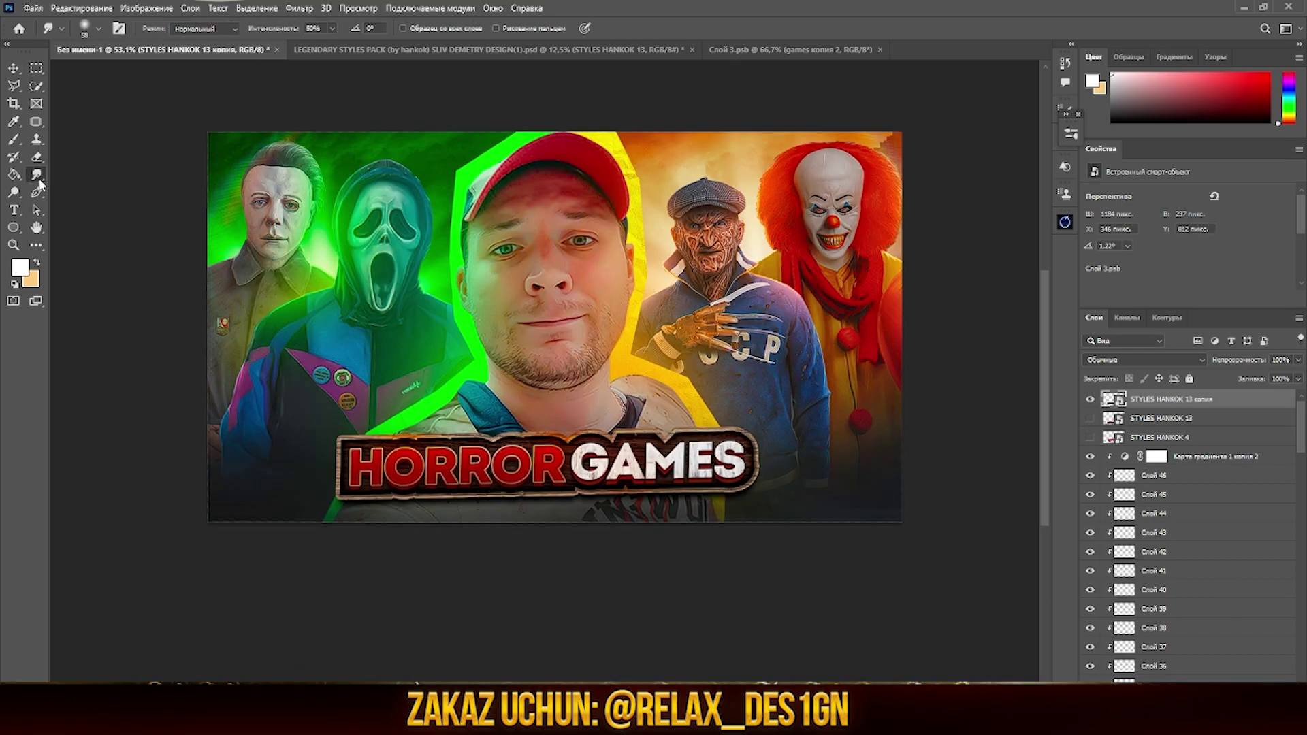
scroll(275, 601, "down", 2)
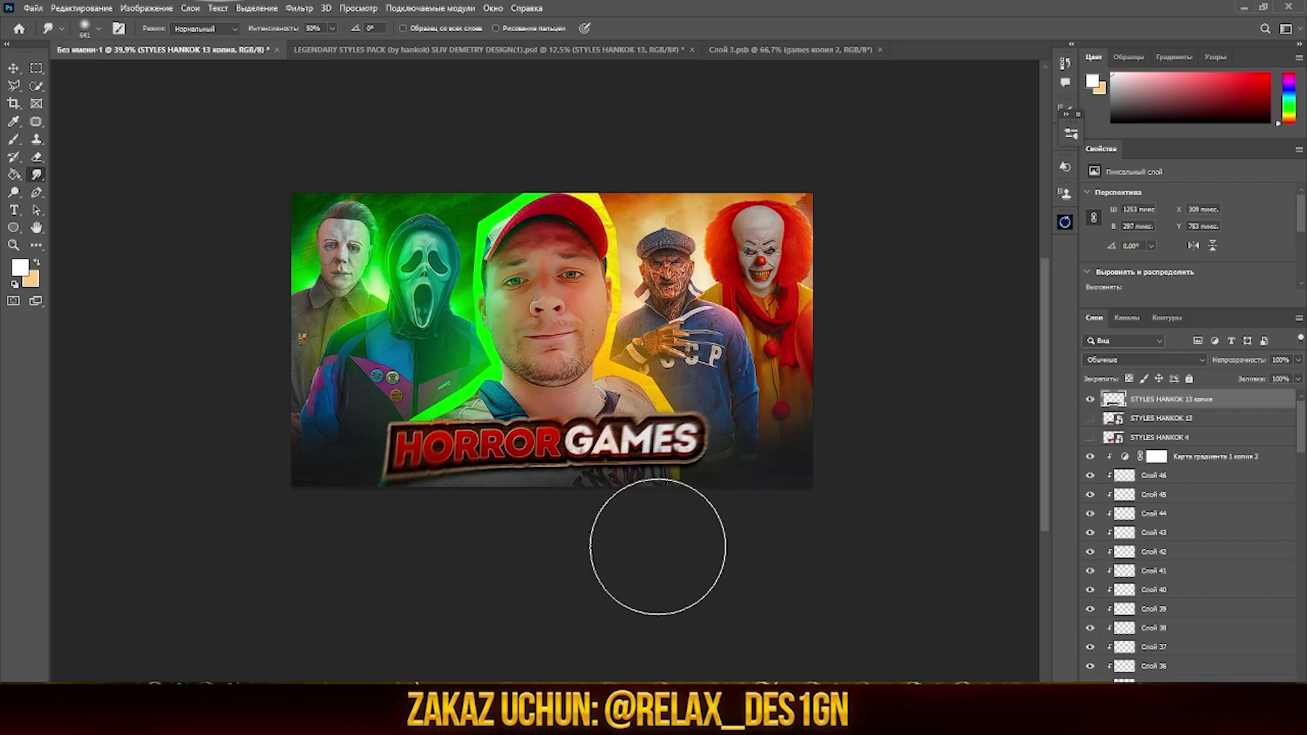
scroll(500, 488, "down", 3)
scroll(499, 488, "up", 5)
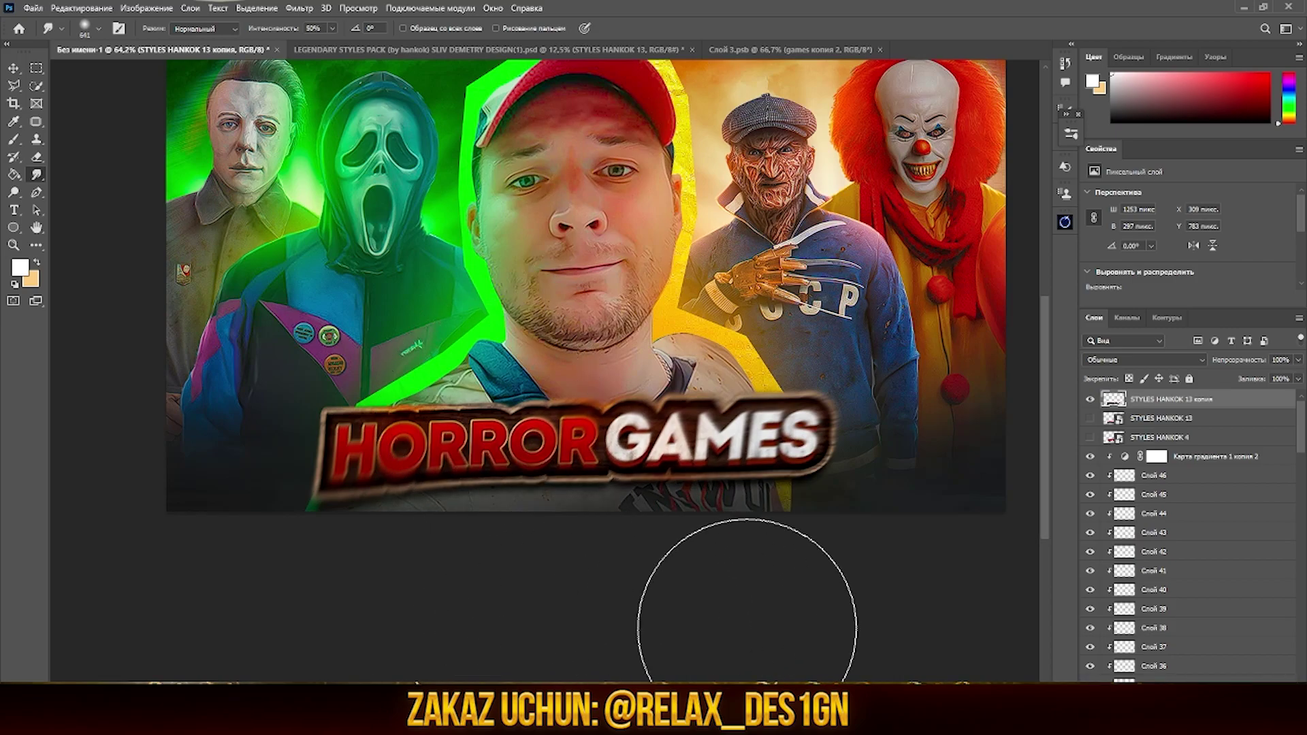
scroll(469, 316, "down", 1)
scroll(512, 325, "down", 2)
scroll(614, 329, "up", 3)
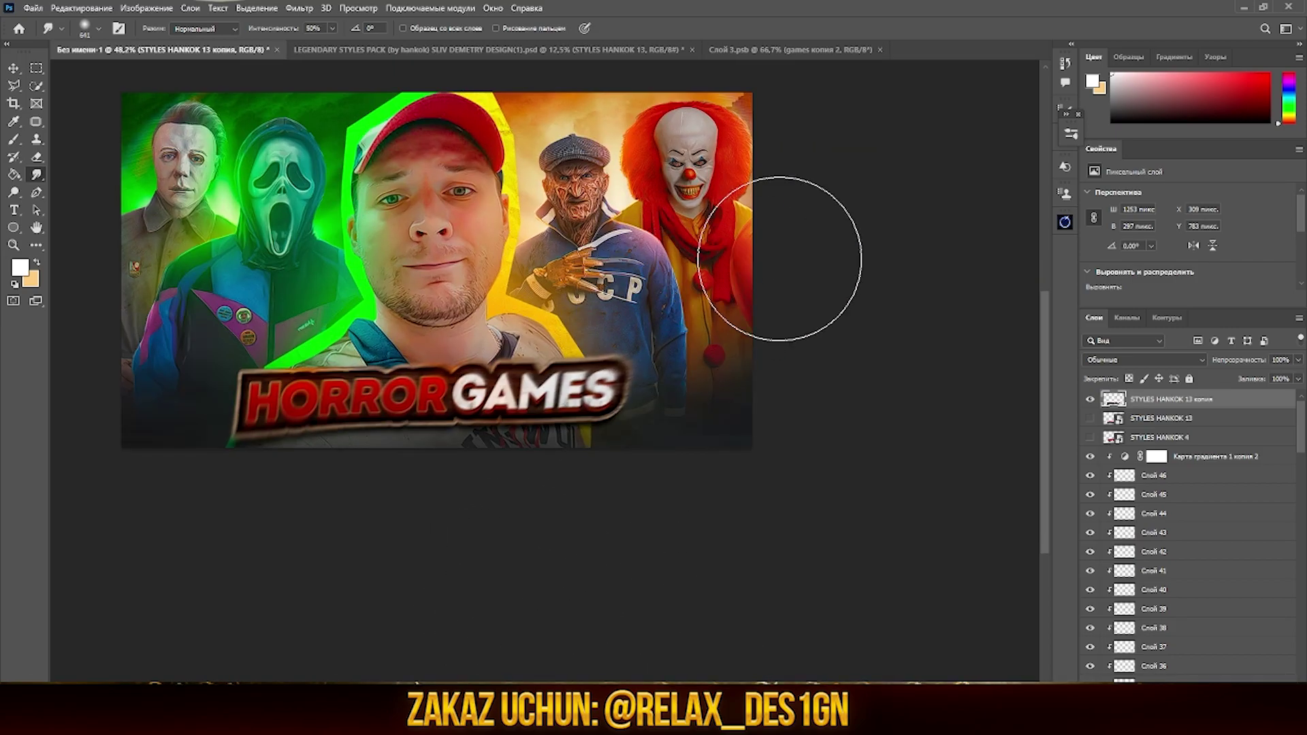
scroll(539, 408, "down", 3)
scroll(540, 408, "up", 4)
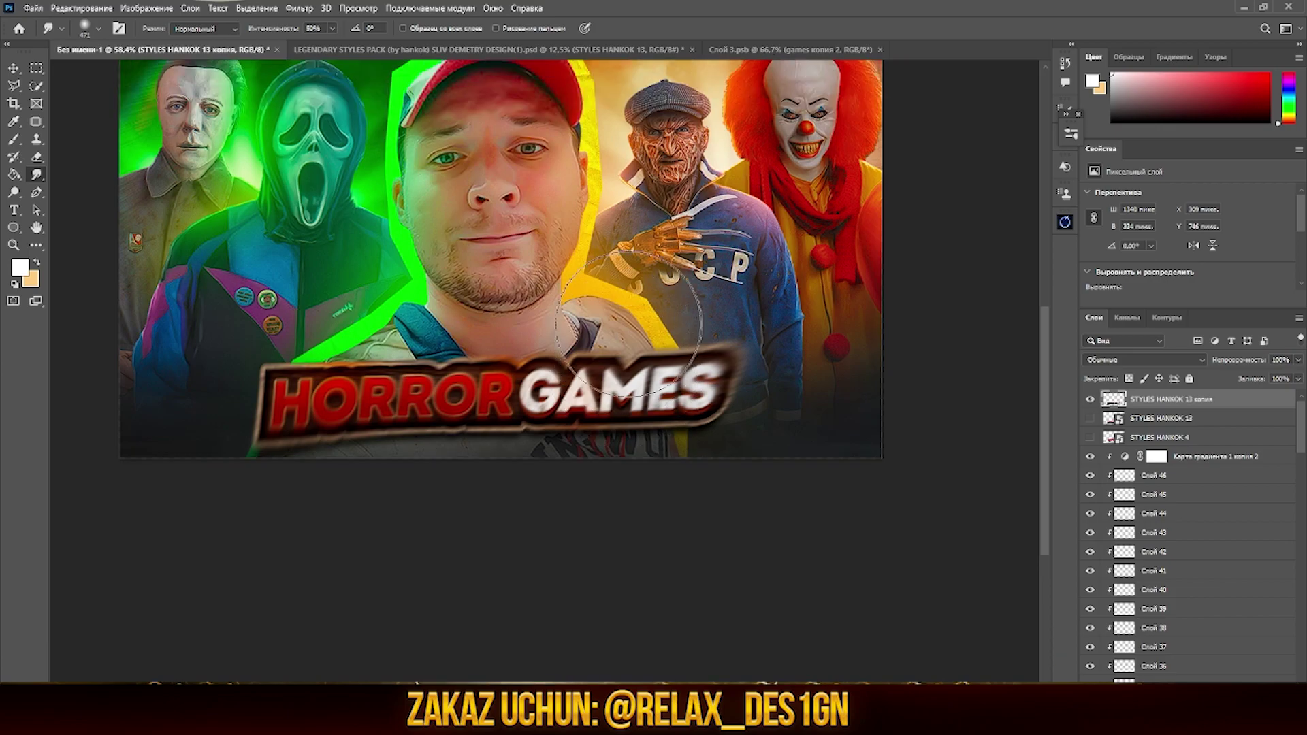
key("ctrl+t")
Warp the duplicate badge with Arc, then a custom mesh pulling its bottom middle down.
left_click_drag(566, 381, 575, 381)
left_click(707, 28)
left_click(418, 27)
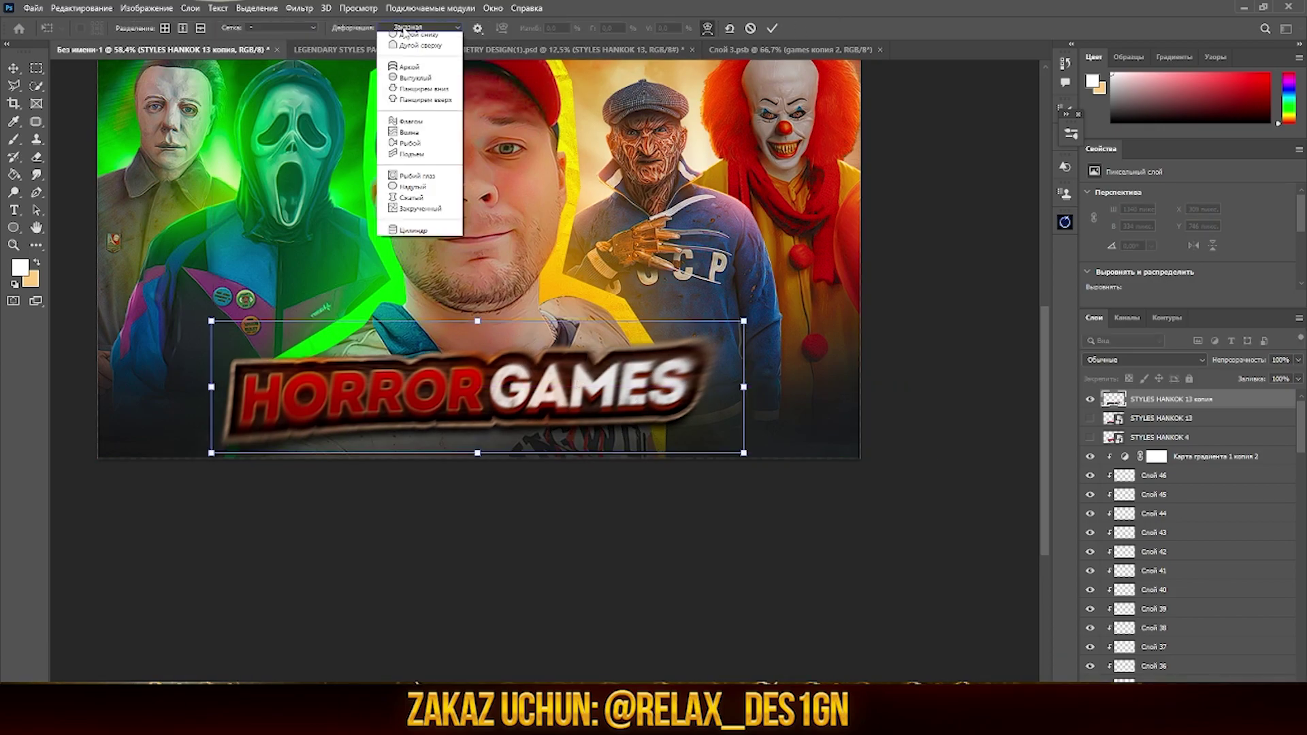
left_click(405, 64)
mouse_move(477, 286)
left_mouse_down()
mouse_move(459, 325)
mouse_move(389, 305)
left_mouse_up()
left_click(348, 439)
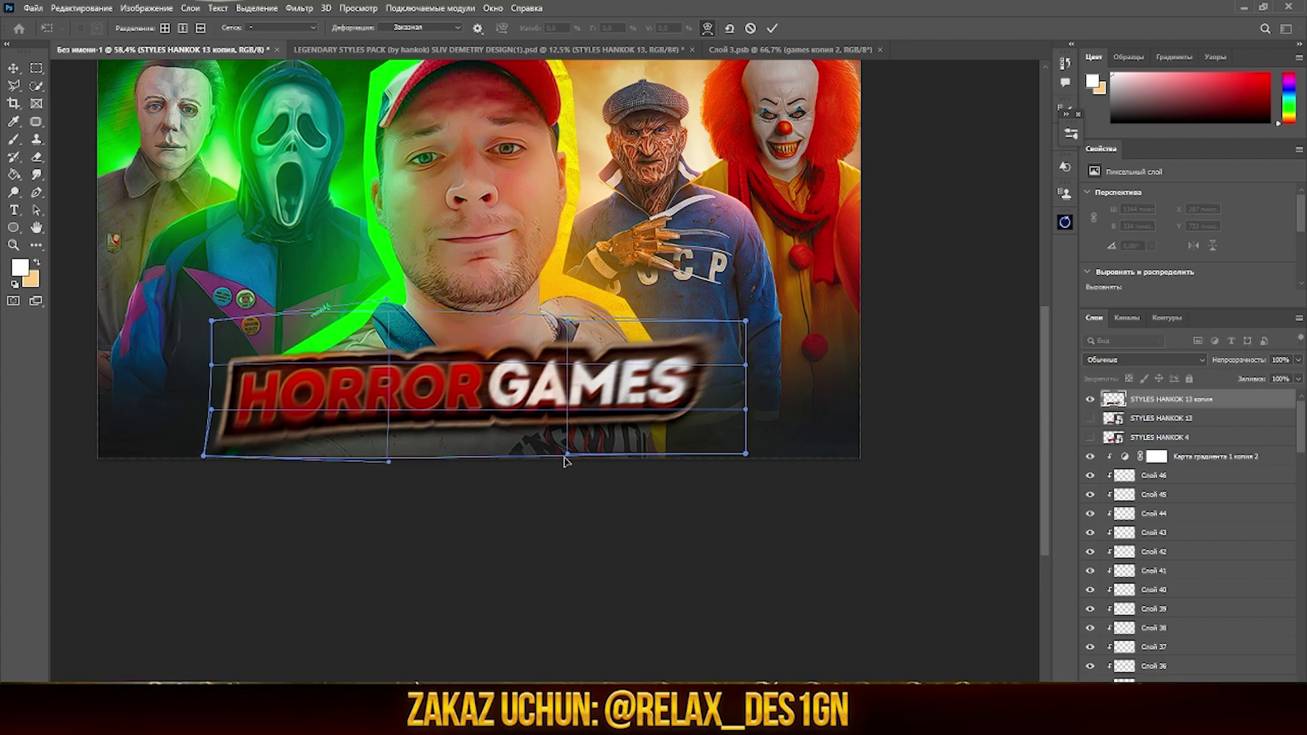
left_click_drag(566, 456, 560, 463)
key("Return")
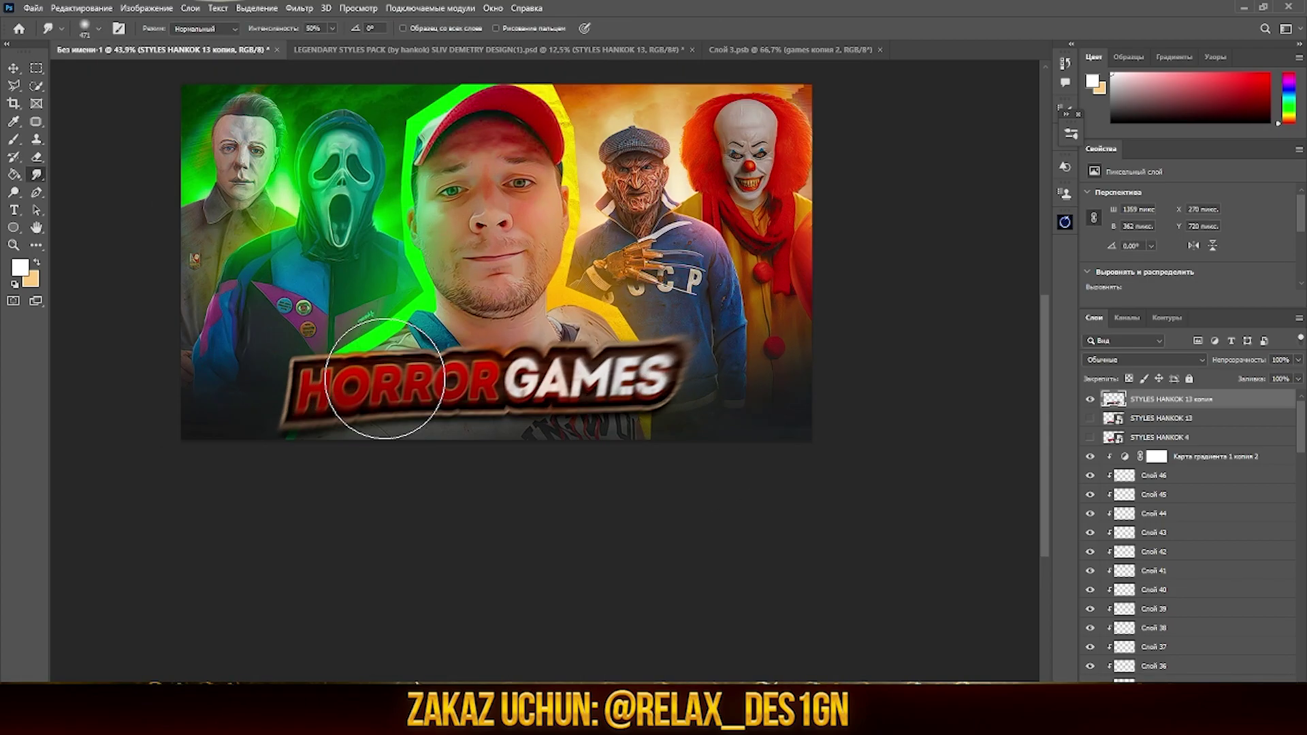
key("ctrl+alt+shift+e")
key("ctrl+0")
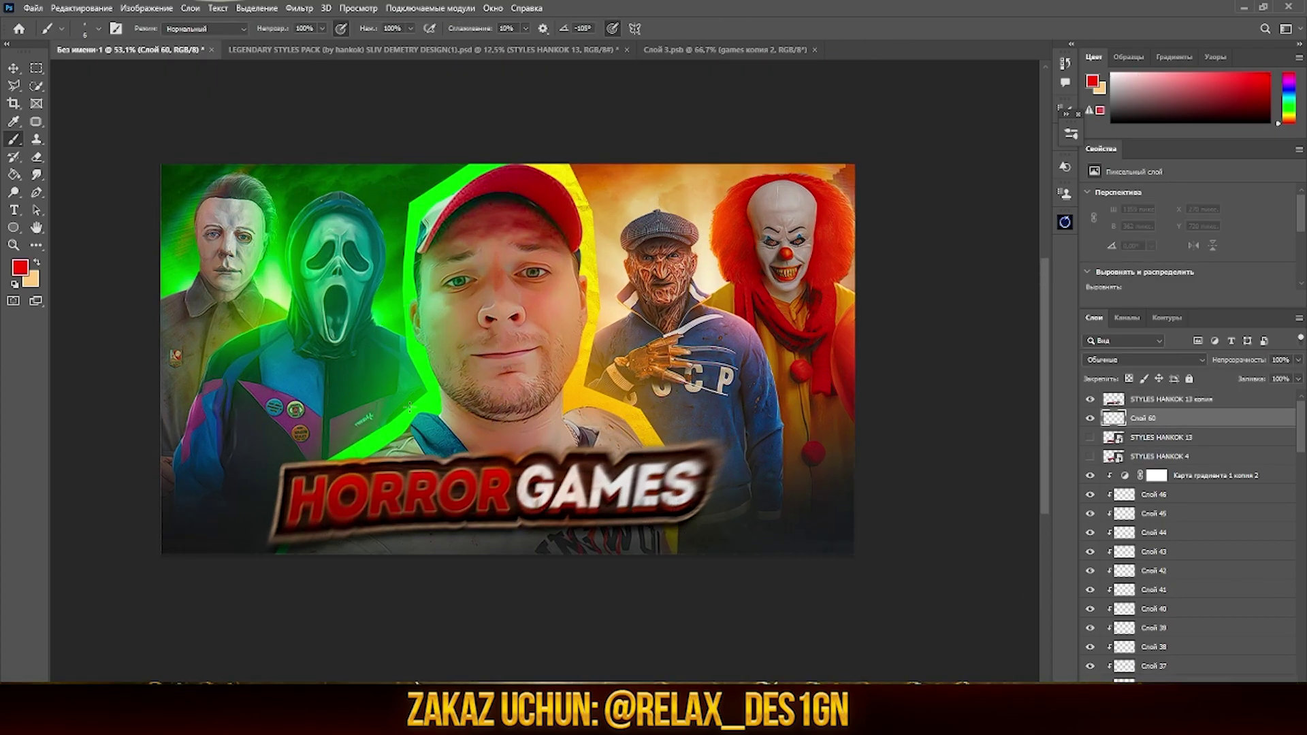
Paint a soft glow under HORROR, shift its hue, and blend it as Pin Light at 17%.
right_click(388, 426)
left_click(408, 476)
left_click_drag(379, 524, 320, 544)
key("e")
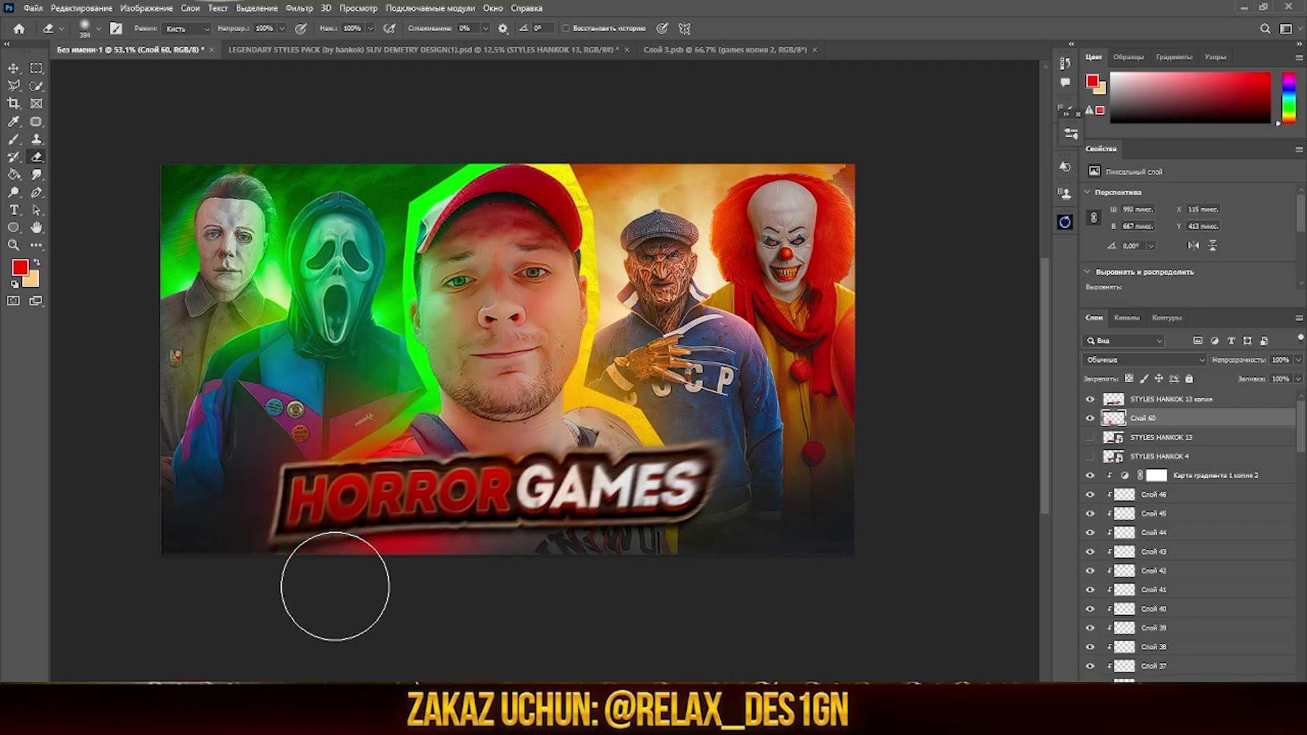
key("ctrl+u")
left_click_drag(1062, 304, 1102, 304)
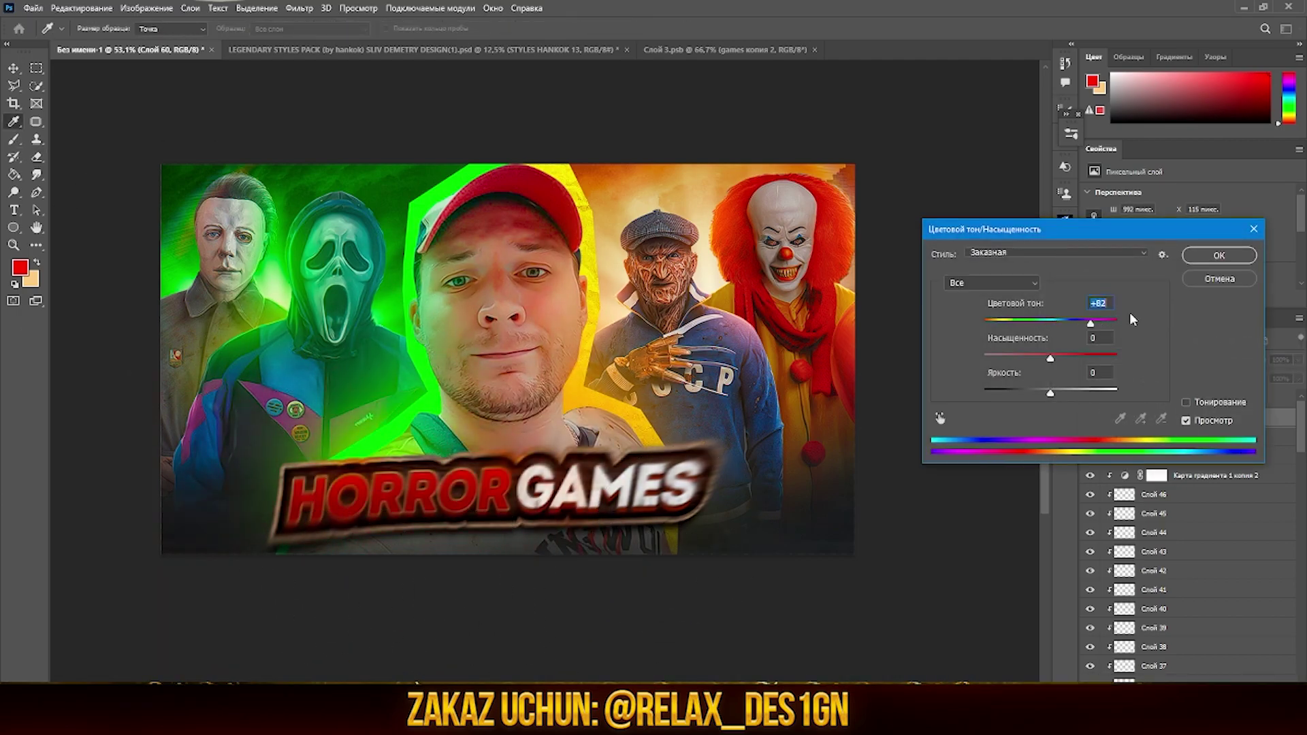
left_click(1219, 255)
left_click(1147, 363)
left_click(1116, 579)
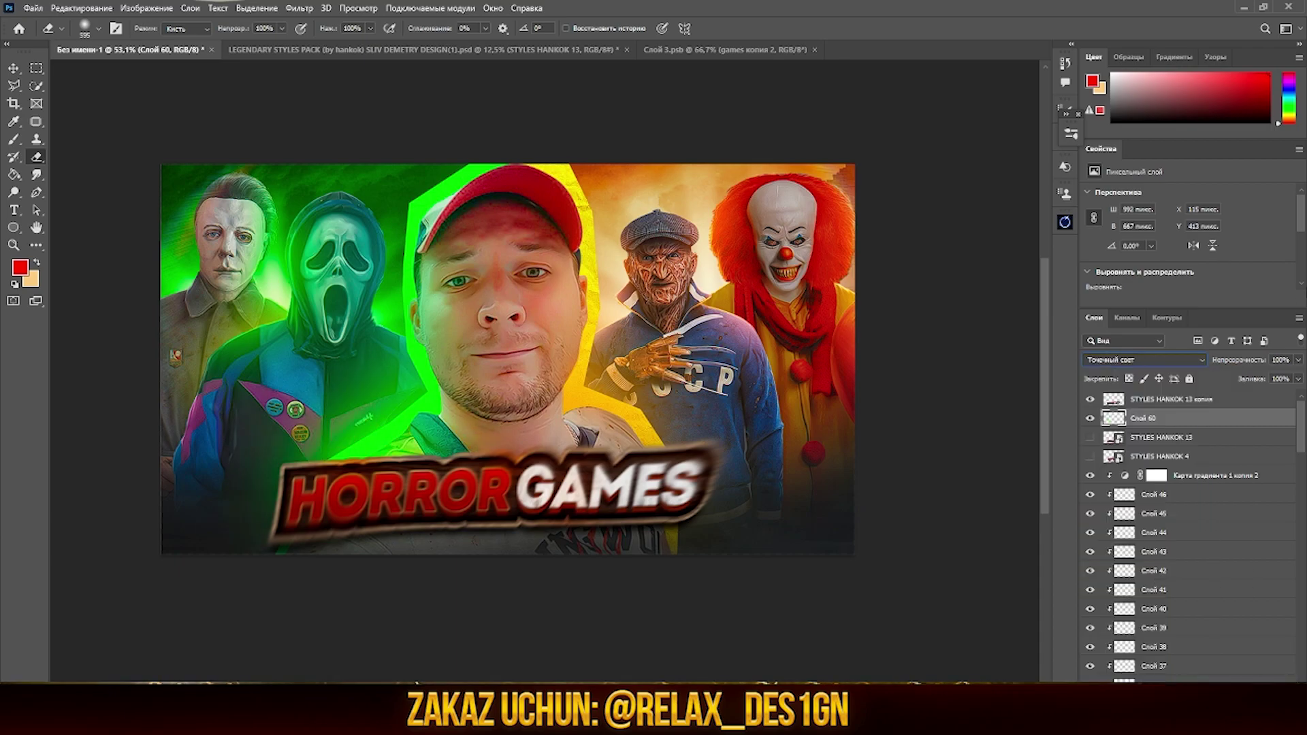
left_click_drag(1298, 359, 1262, 379)
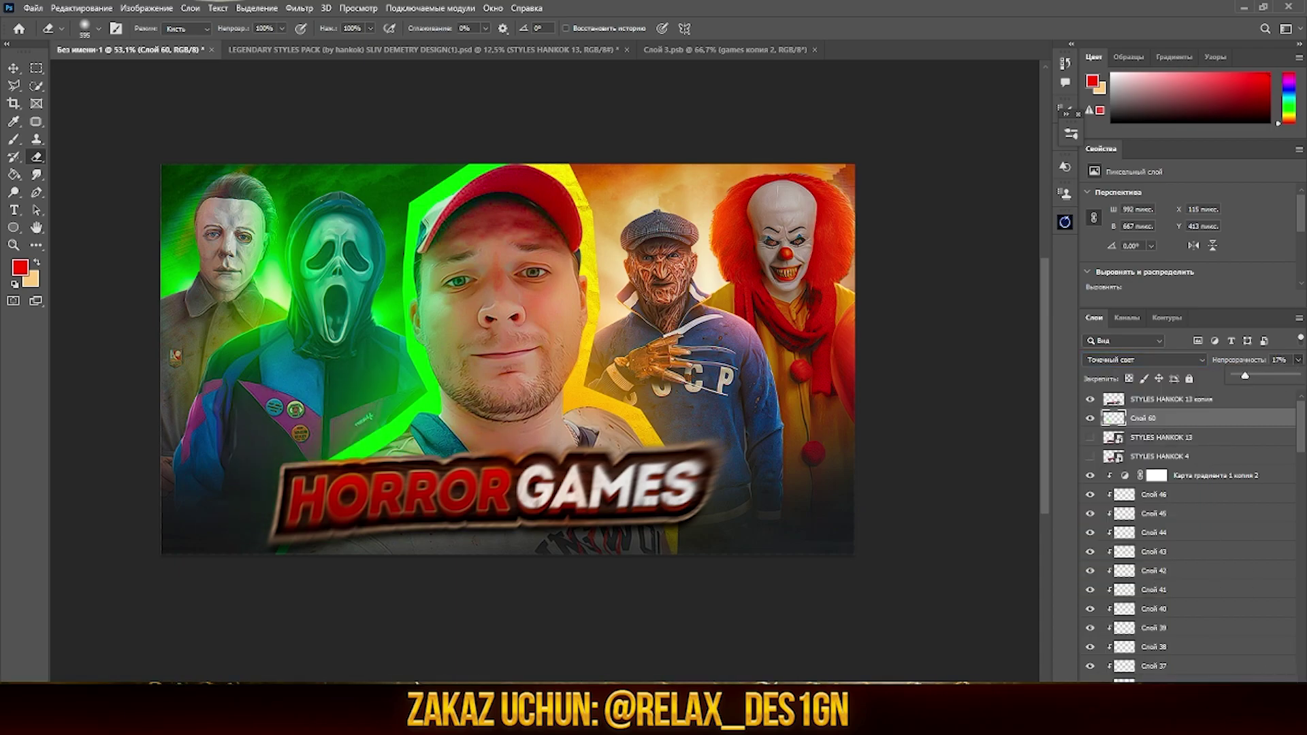
Paint a second glow beside GAMES, shift its hue +30, and blend it as Overlay.
key("ctrl+shift+alt+n")
left_click_drag(599, 462, 633, 470)
key("ctrl+u")
left_click_drag(1050, 322, 1070, 322)
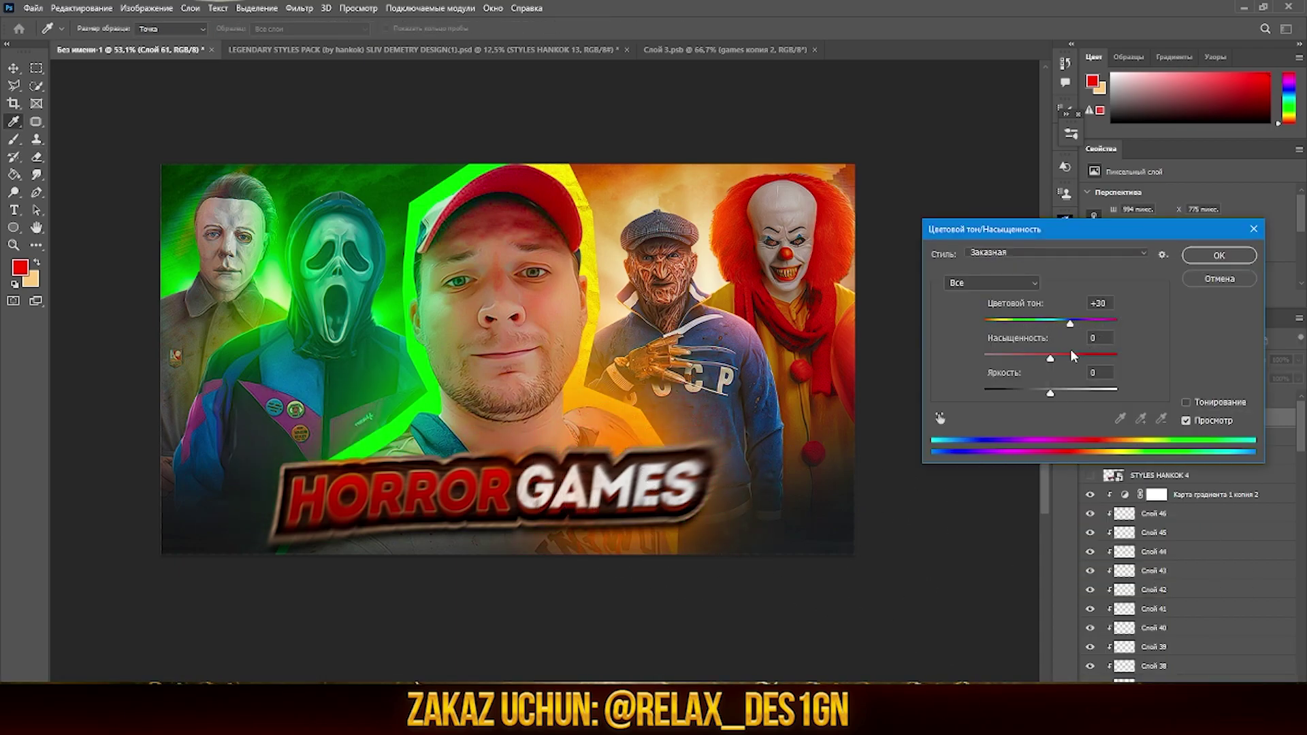
key("Return")
left_click(1143, 359)
left_click(1116, 534)
key("b")
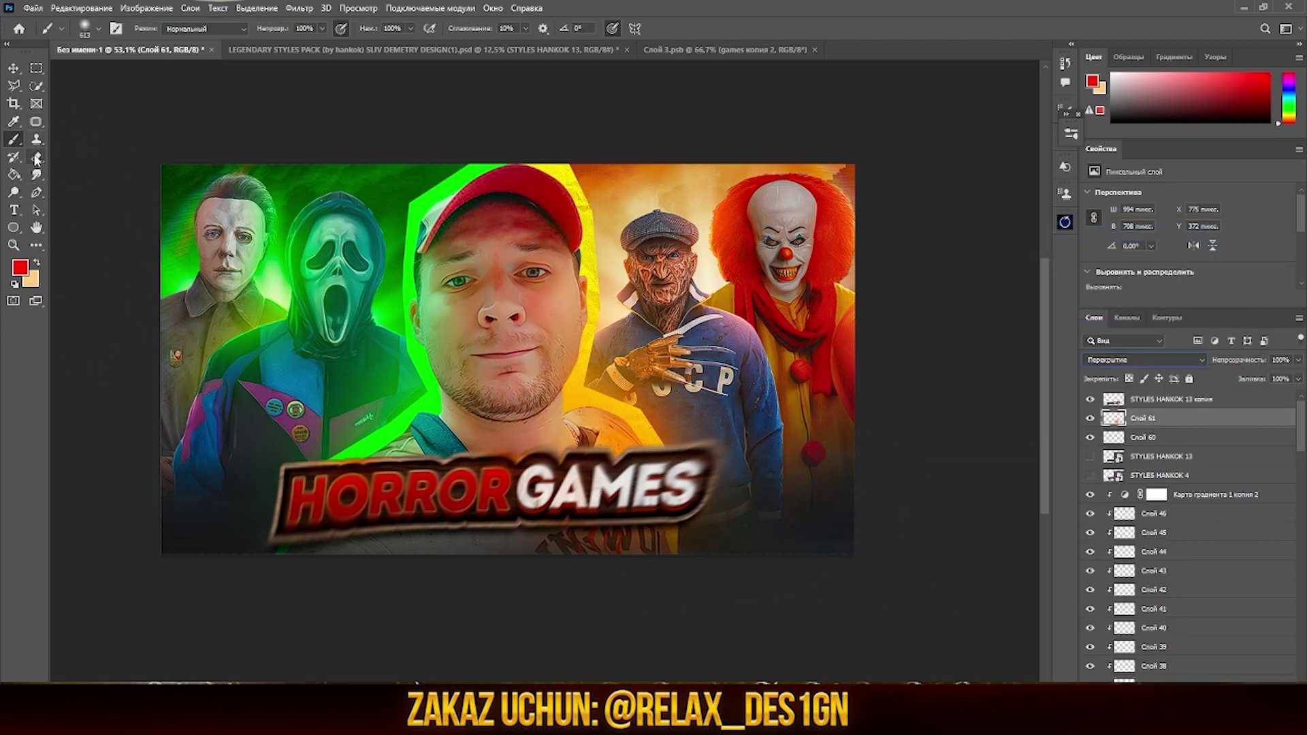
left_click(36, 159)
scroll(612, 569, "down", 1)
left_click(1198, 398)
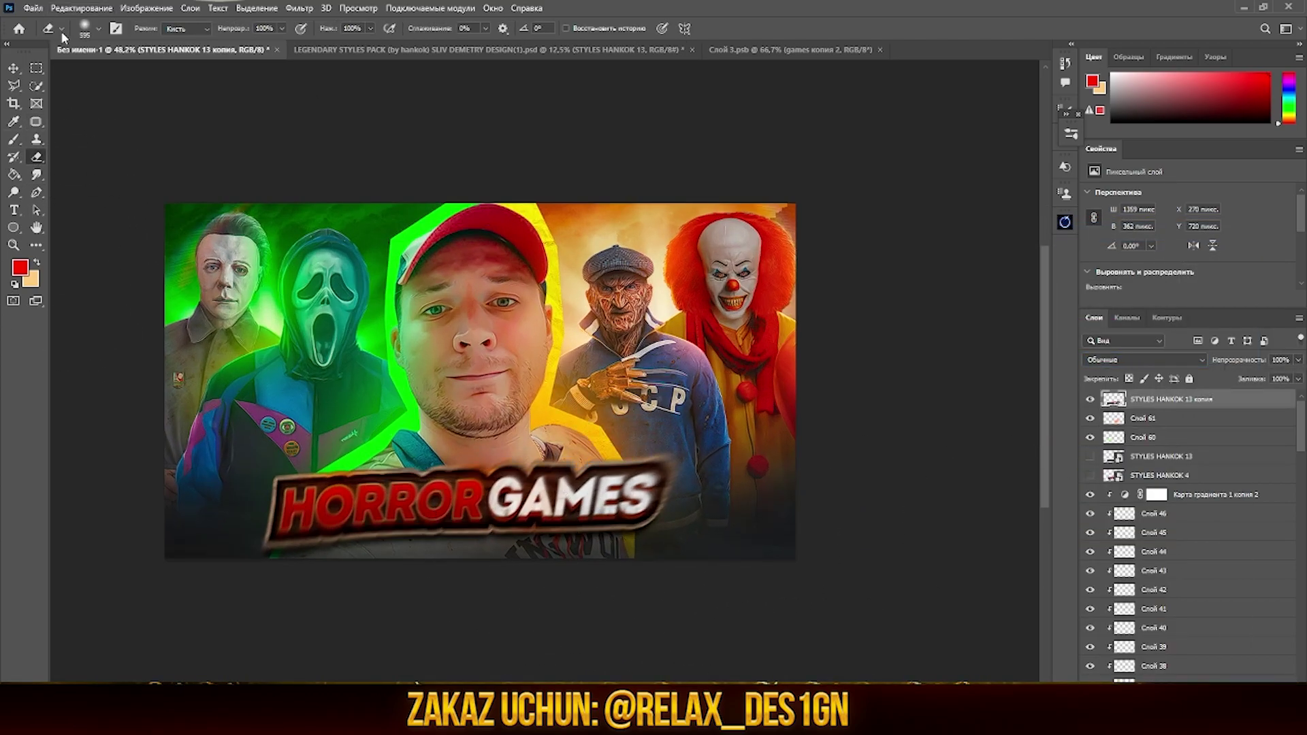
scroll(340, 463, "up", 1)
Place the smoke fog image into the thumbnail, blended as Screen.
left_click(32, 8)
left_click(54, 134)
left_click(299, 31)
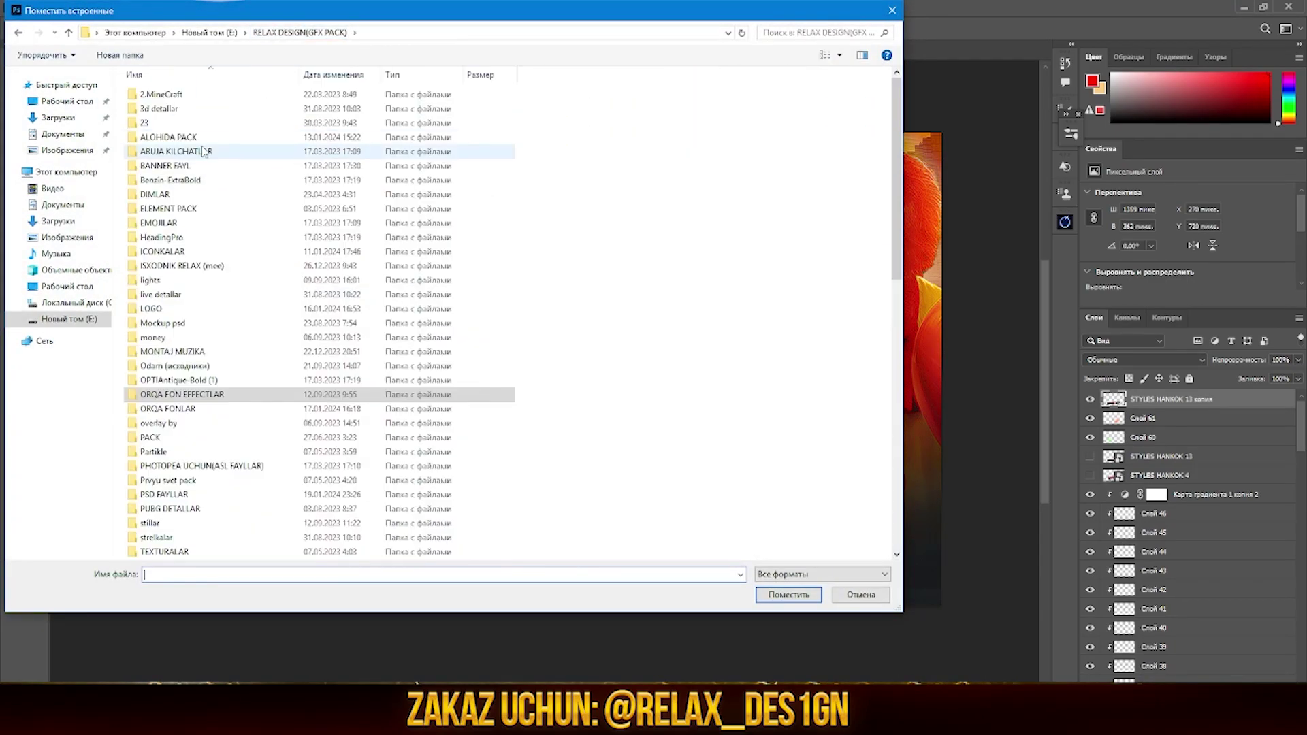
double_click(204, 354)
double_click(857, 306)
scroll(667, 378, "down", 1)
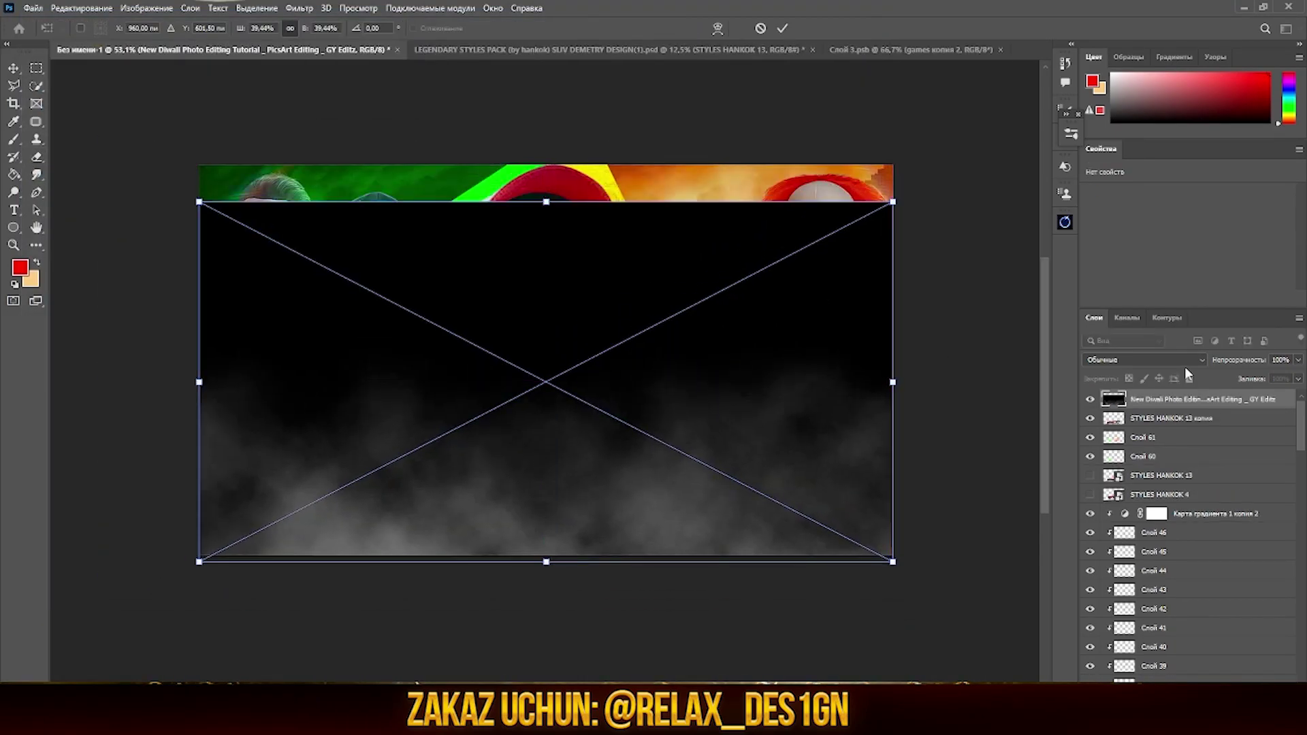
left_click(1143, 359)
left_click(1116, 464)
key("Return")
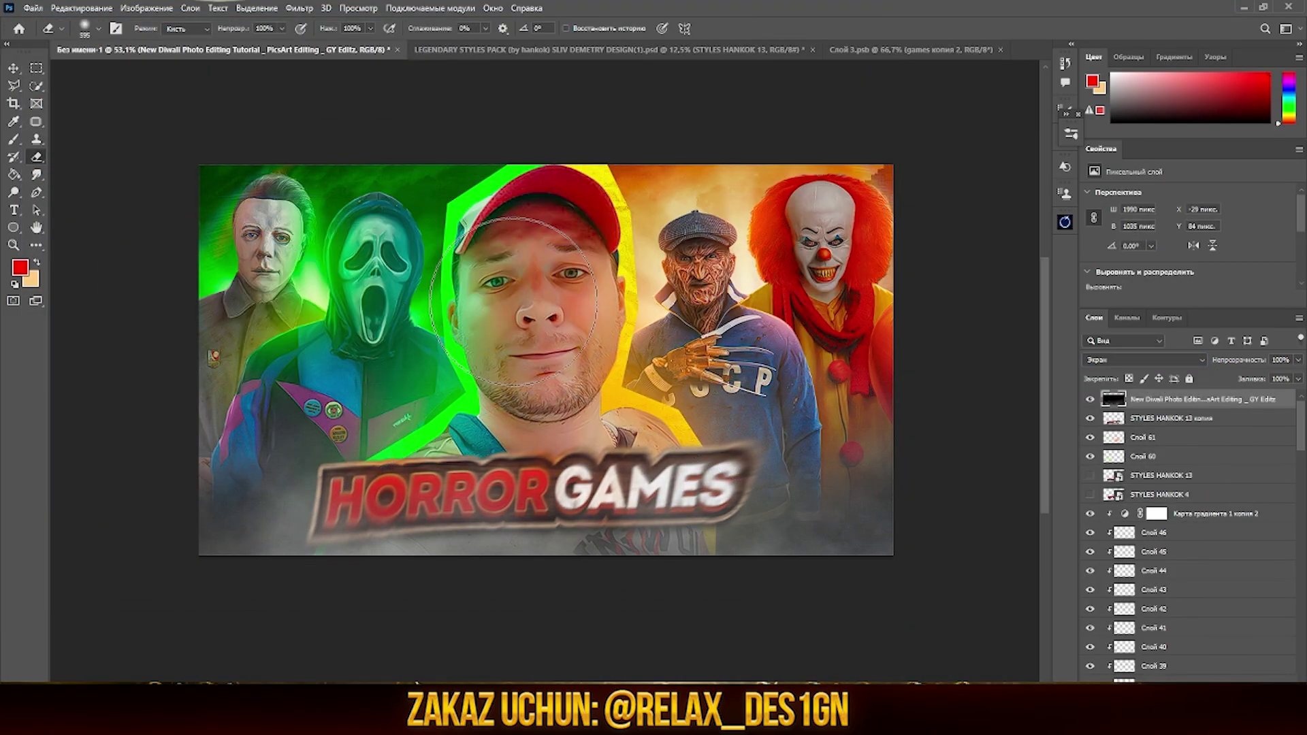
Erase smoke from the lower-left and middle, then stamp all visible layers onto a new top layer.
left_click_drag(225, 486, 850, 497)
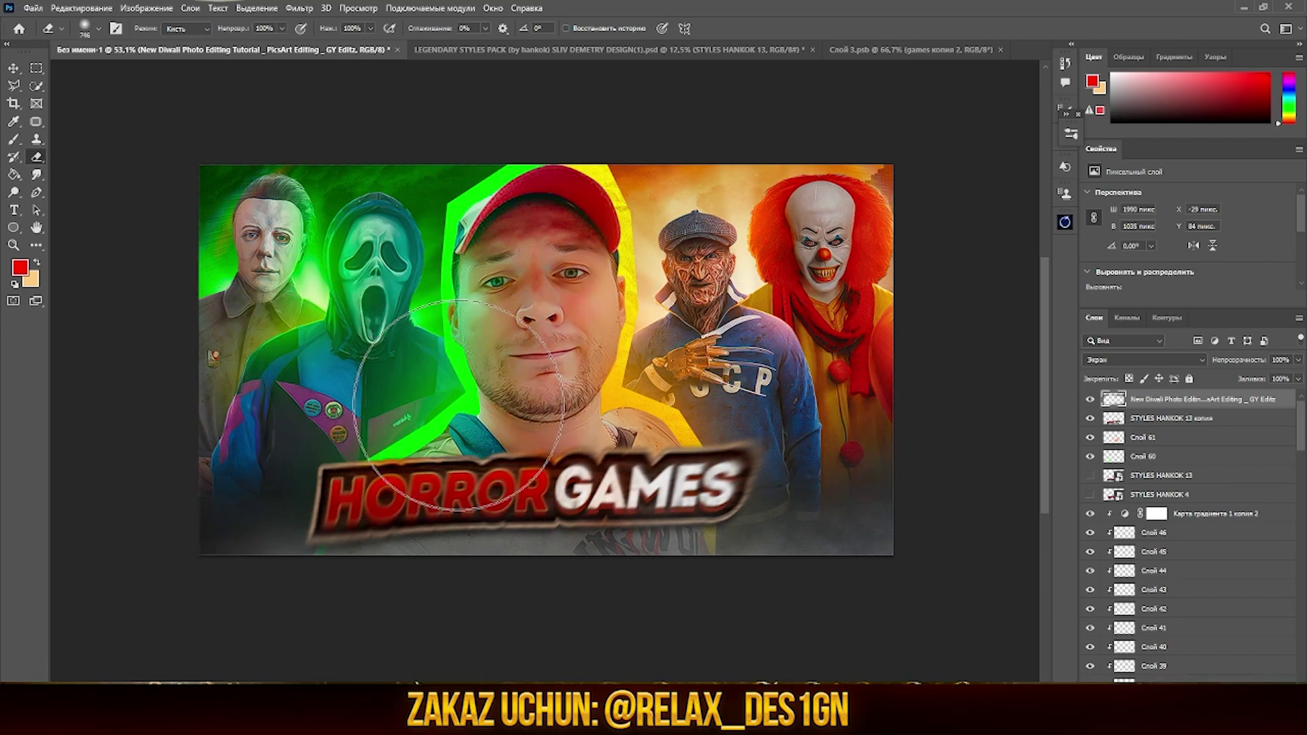
left_click_drag(301, 390, 727, 471)
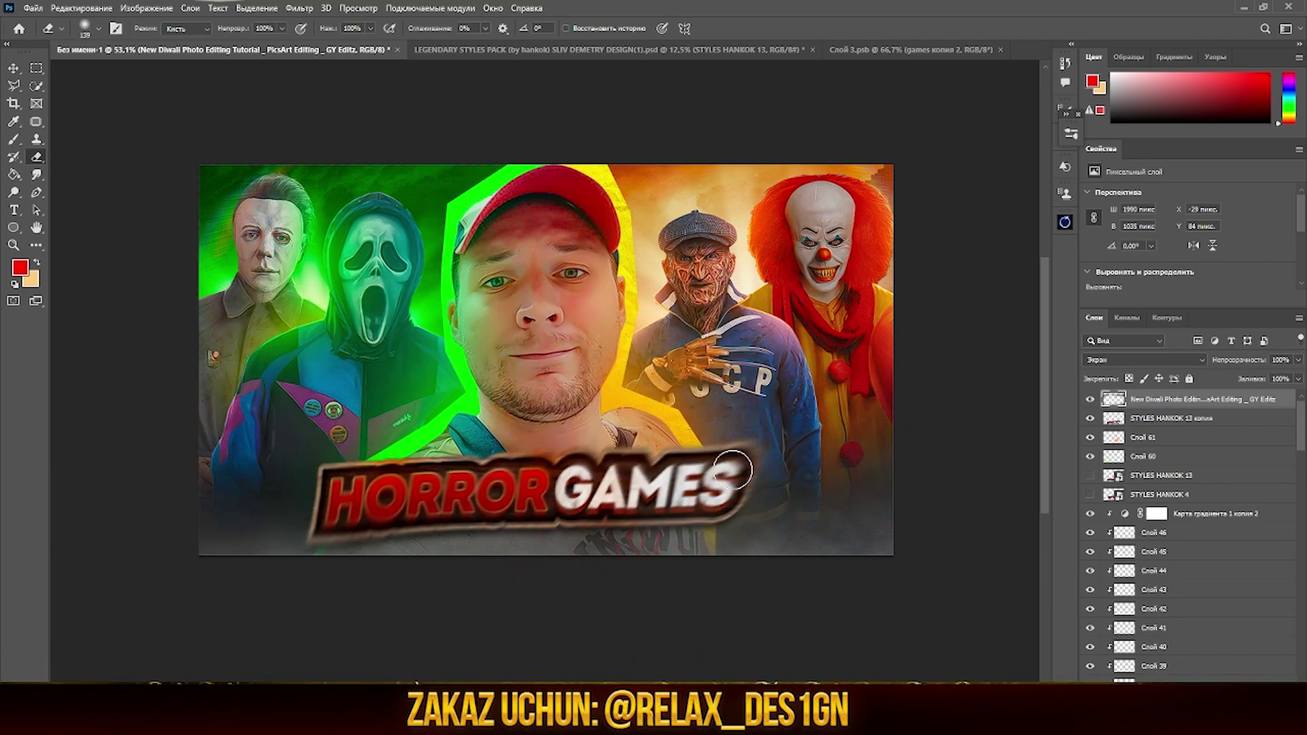
scroll(733, 469, "up", 1)
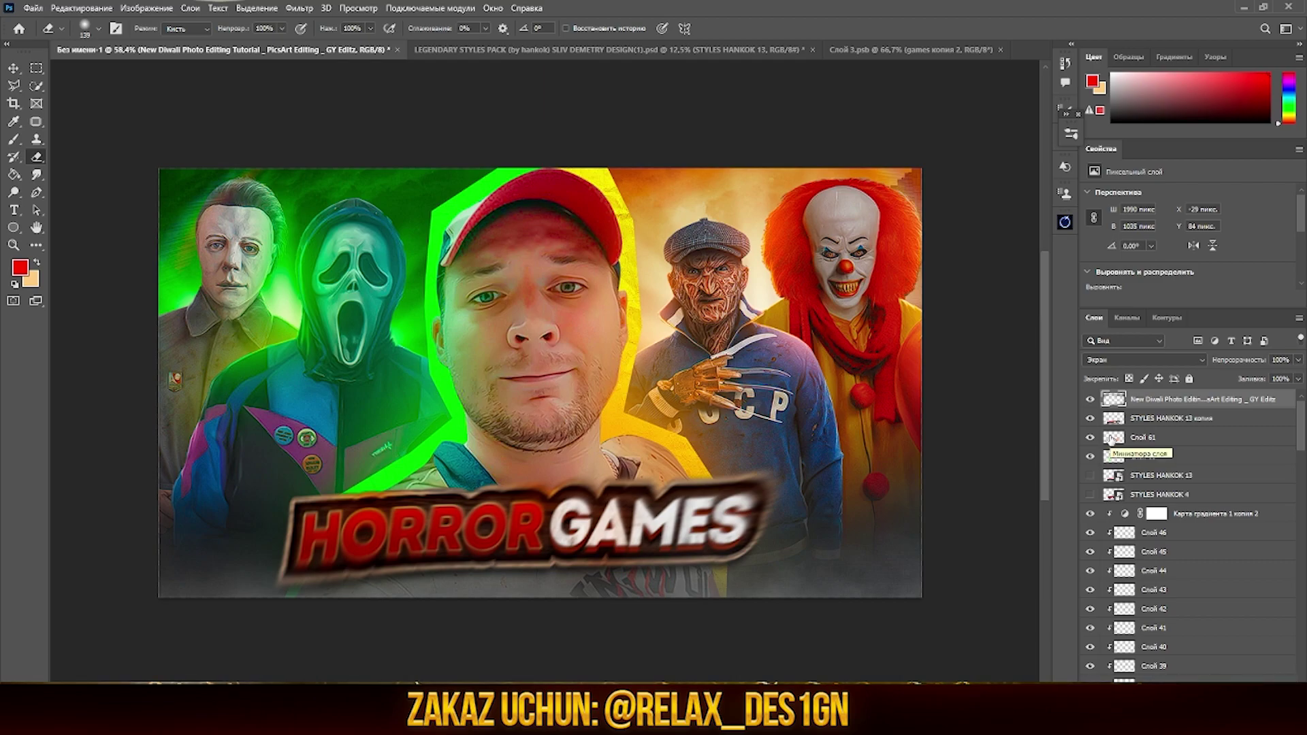
key("ctrl+shift+alt+e")
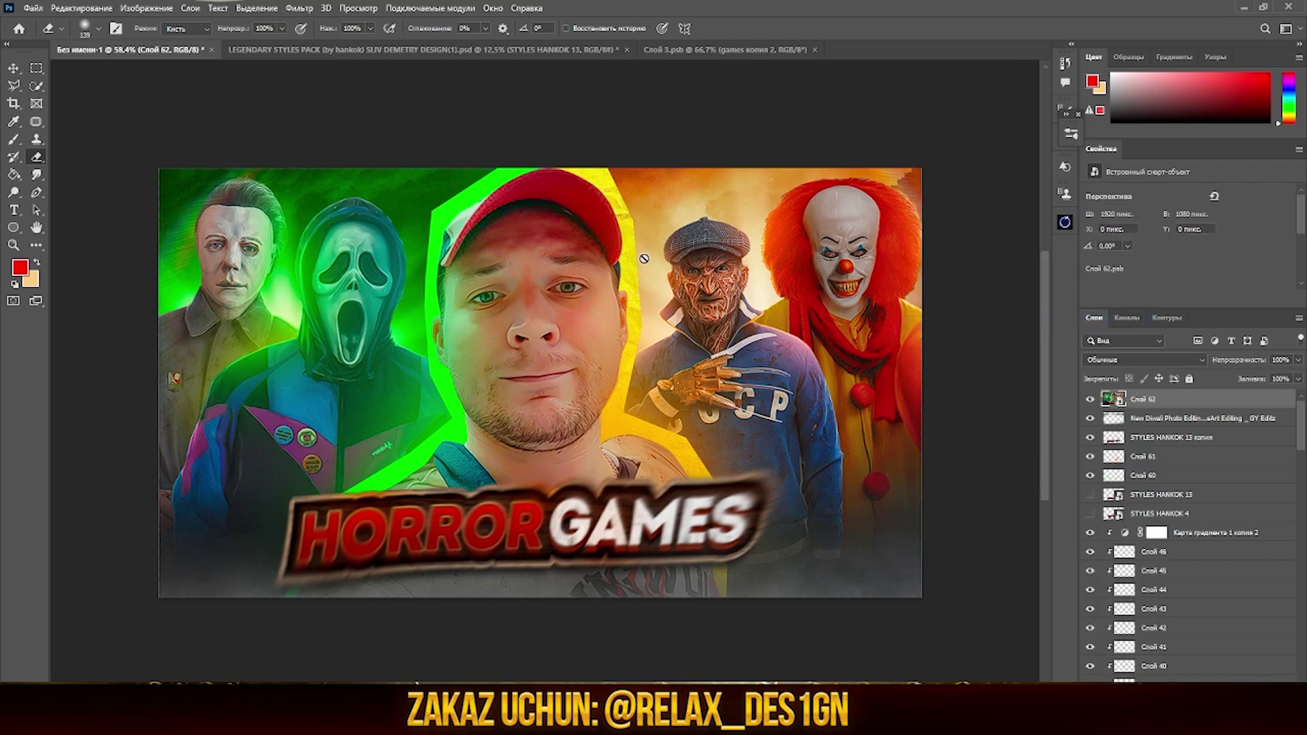
In Camera Raw, nudge exposure, lift whites, deepen blacks, and add texture, clarity and dehaze.
left_click(300, 7)
left_click(340, 91)
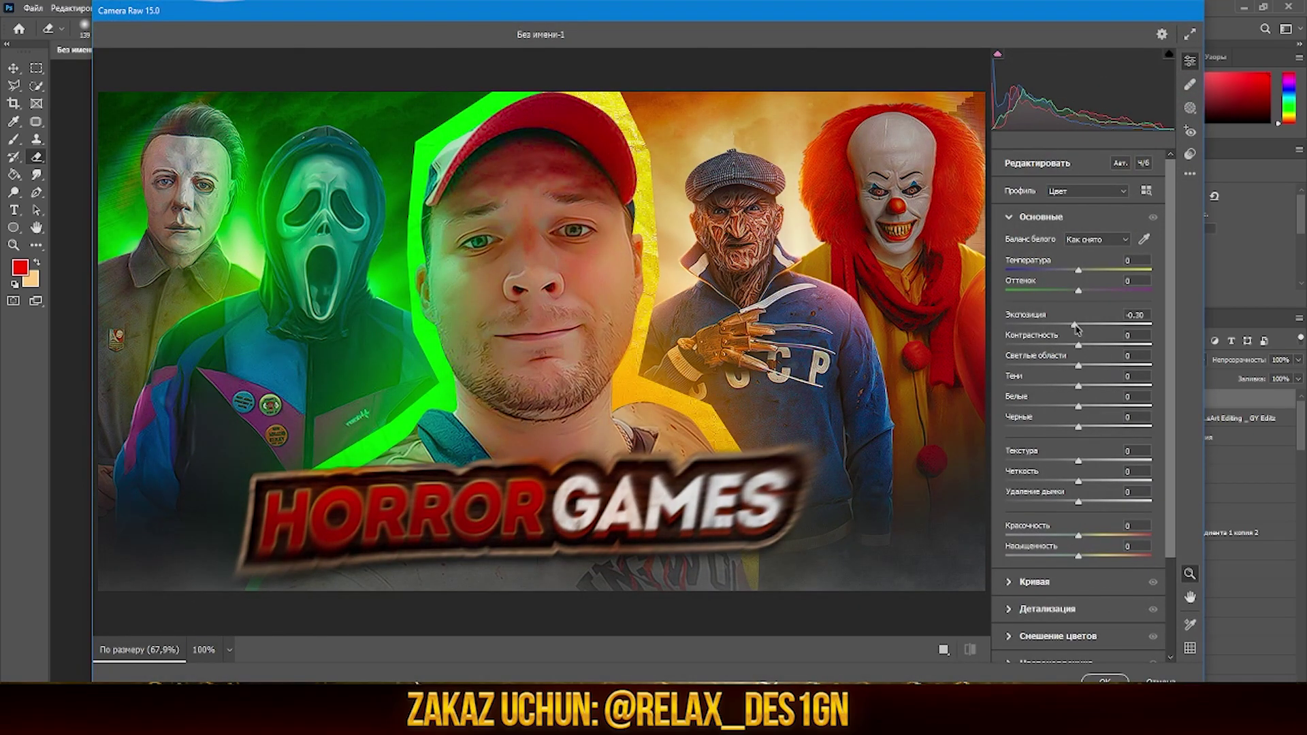
mouse_move(1078, 326)
left_mouse_down()
mouse_move(1067, 366)
mouse_move(1100, 406)
left_mouse_up()
mouse_move(1078, 426)
left_mouse_down()
mouse_move(1048, 427)
mouse_move(1110, 427)
mouse_move(1098, 461)
left_mouse_up()
left_click_drag(1078, 481, 1102, 501)
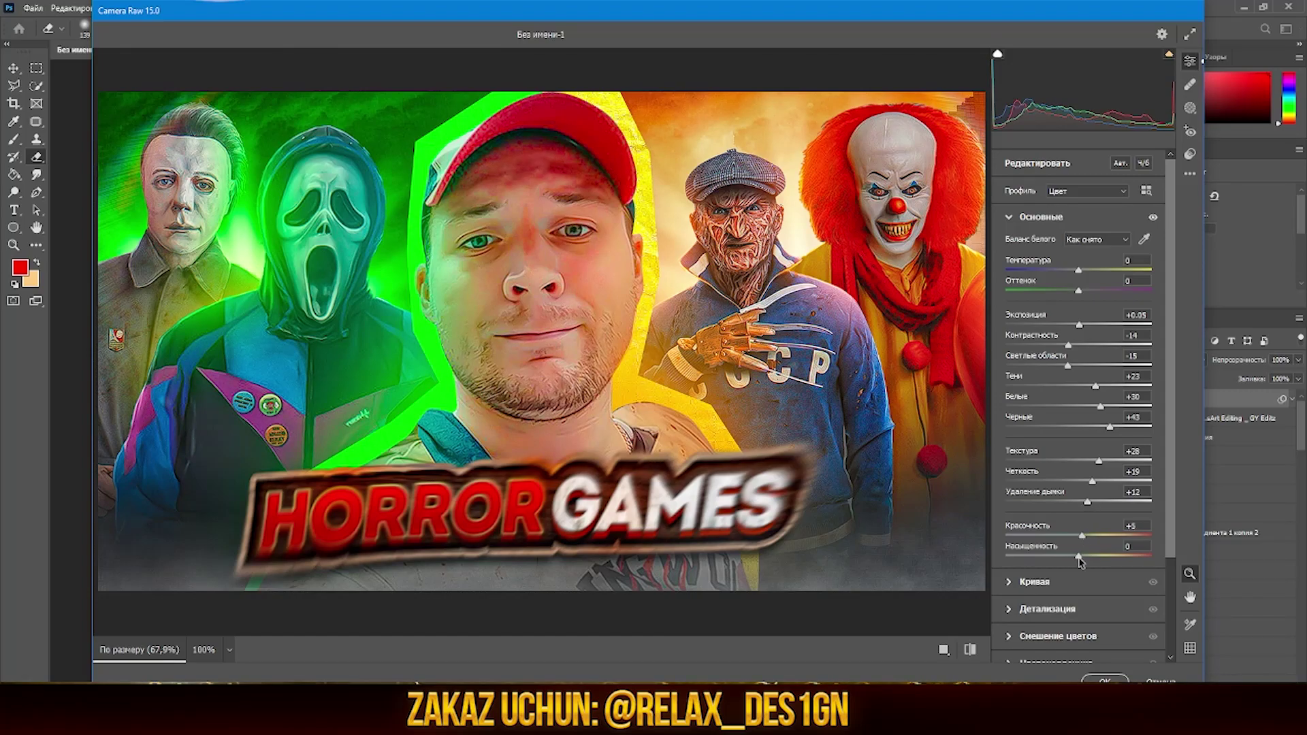
Darken the lights and fine-tune the darks on the tone curve.
left_click(1040, 216)
left_click(1033, 244)
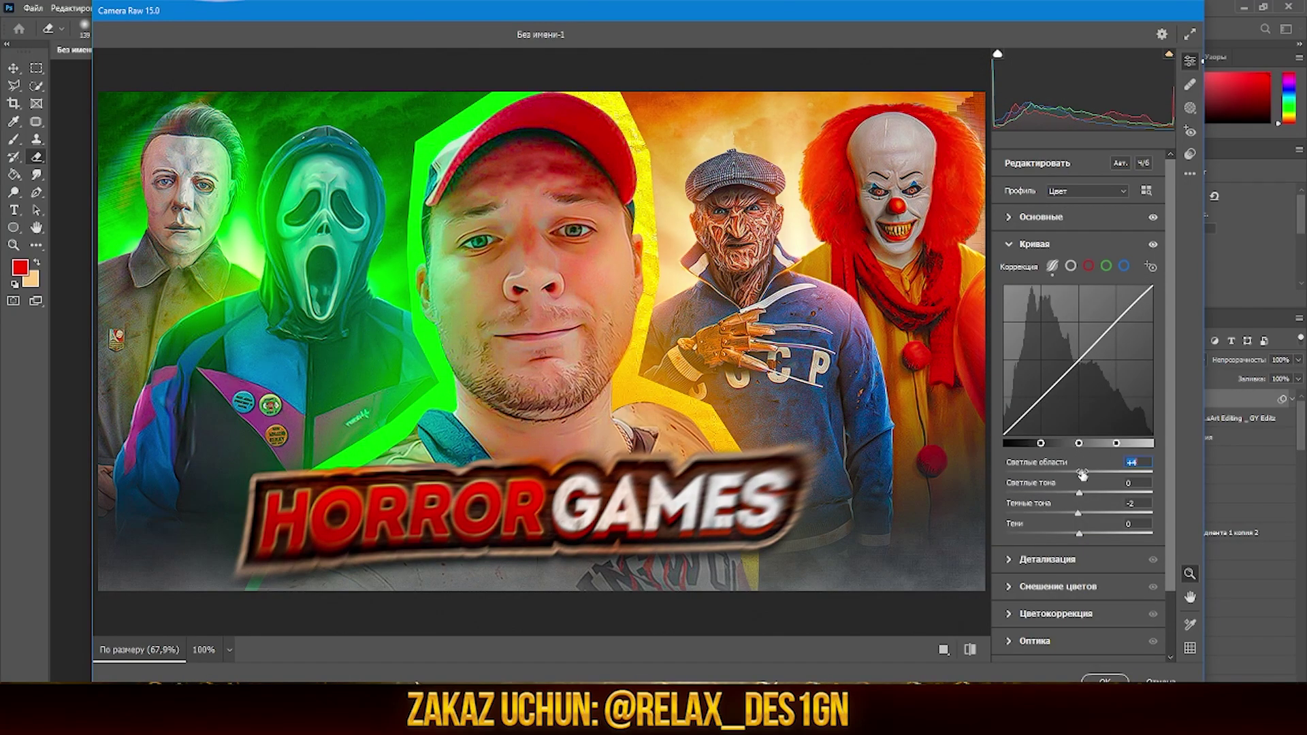
mouse_move(1078, 492)
left_mouse_down()
mouse_move(1063, 492)
mouse_move(1074, 492)
left_mouse_up()
left_click_drag(1078, 513, 1074, 512)
left_click(1047, 559)
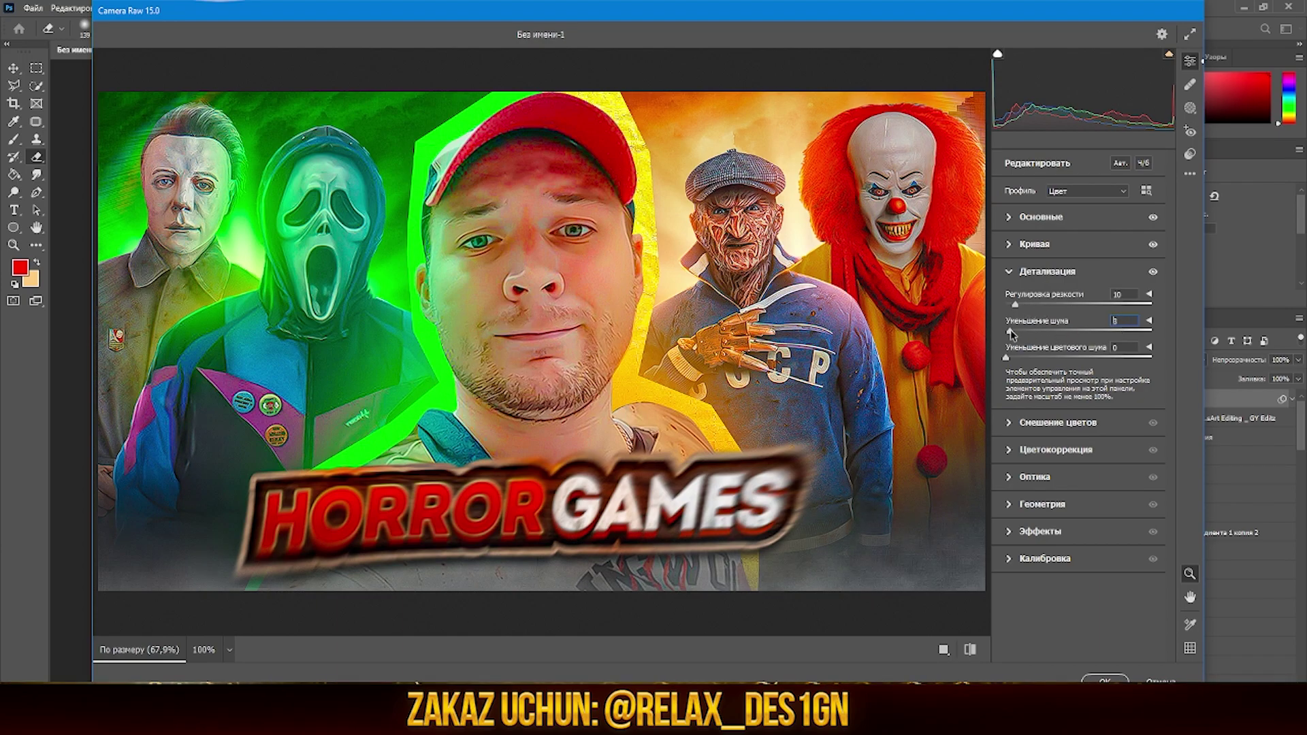
Shift red hues toward orange and brighten reds and oranges in the Color Mixer.
left_click(1039, 422)
mouse_move(1078, 376)
left_mouse_down()
mouse_move(1117, 375)
mouse_move(1068, 402)
mouse_move(1087, 422)
mouse_move(1064, 457)
mouse_move(1130, 478)
left_mouse_up()
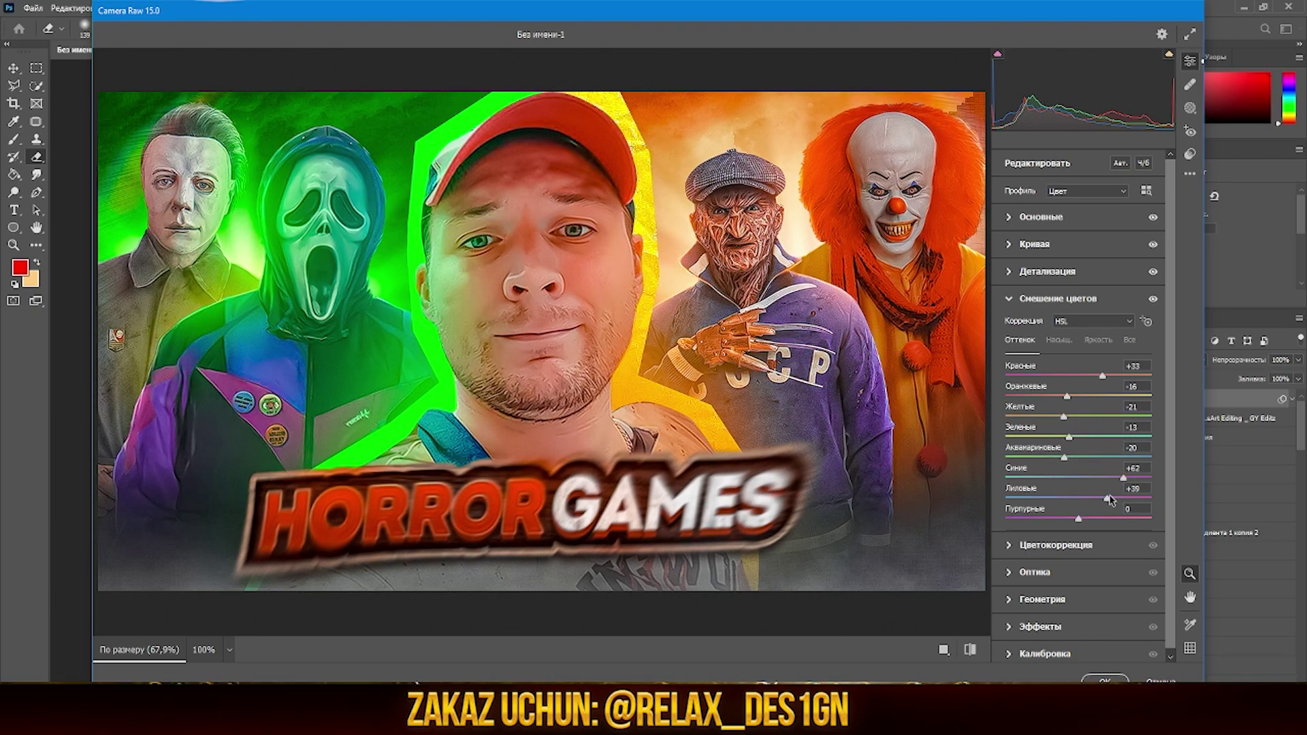
left_click(1059, 340)
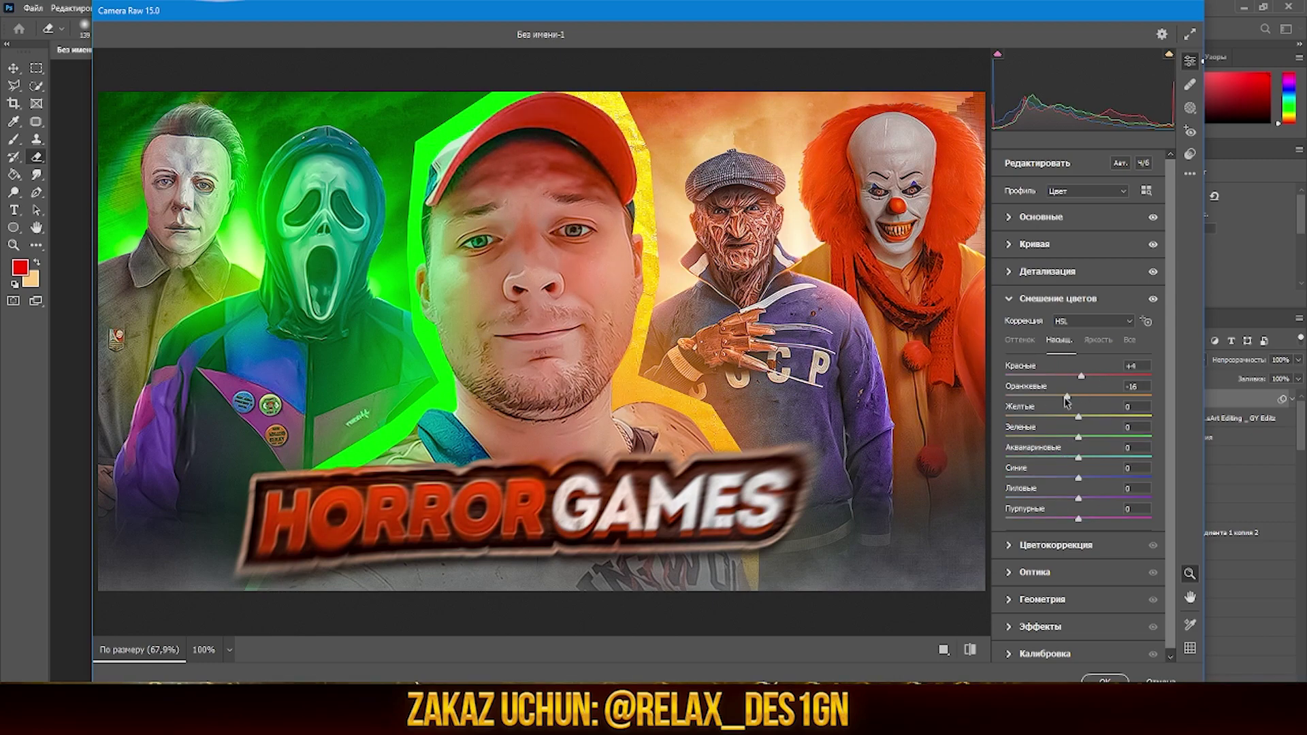
left_click(1097, 340)
mouse_move(1078, 375)
left_mouse_down()
mouse_move(1091, 376)
mouse_move(1086, 398)
left_mouse_up()
Boost red primary saturation to +16 in Calibration and apply the Camera Raw grade.
left_click(1008, 547)
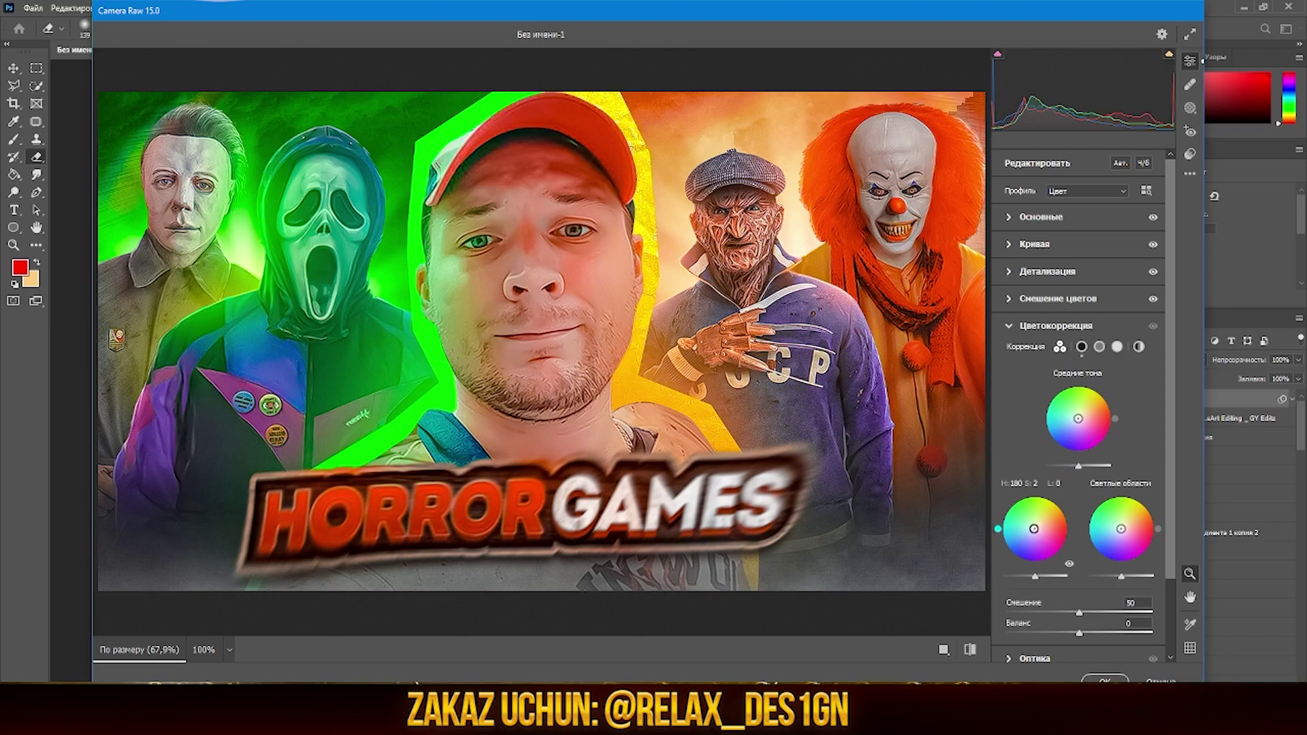
scroll(1097, 633, "down", 3)
left_click(1034, 557)
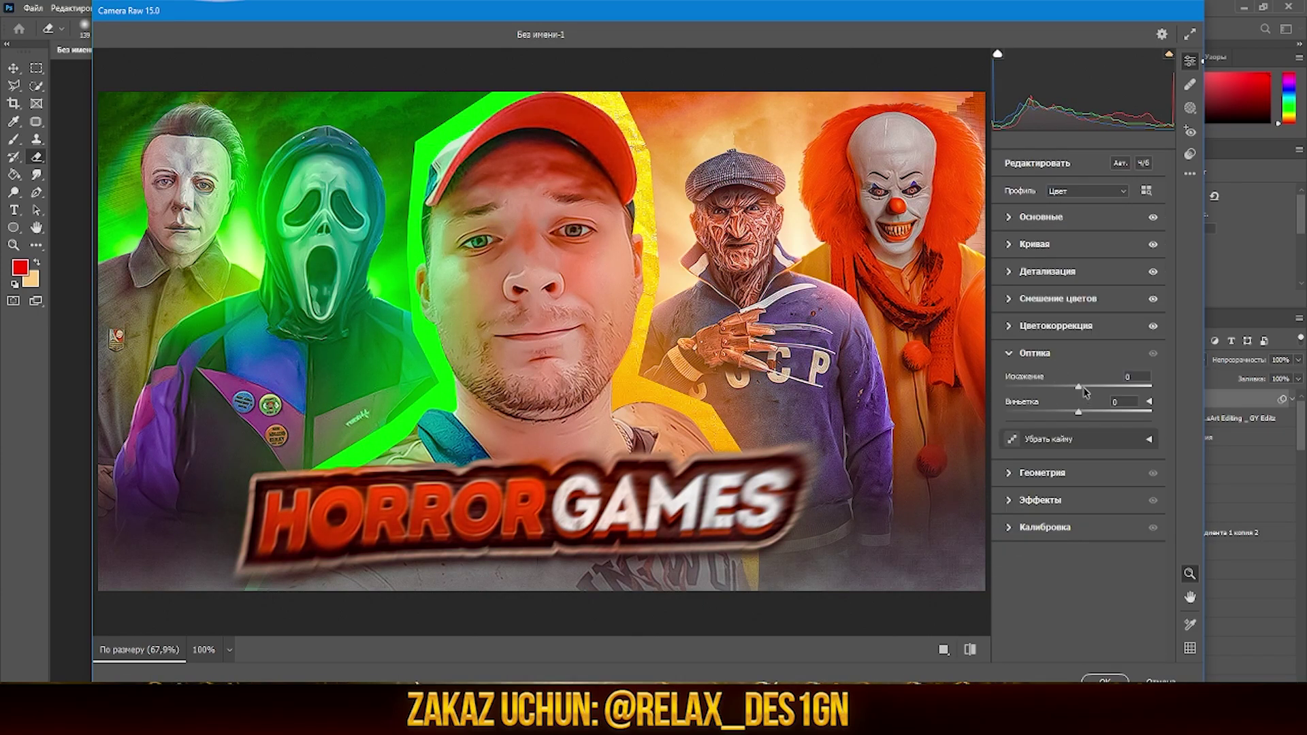
left_click(1039, 499)
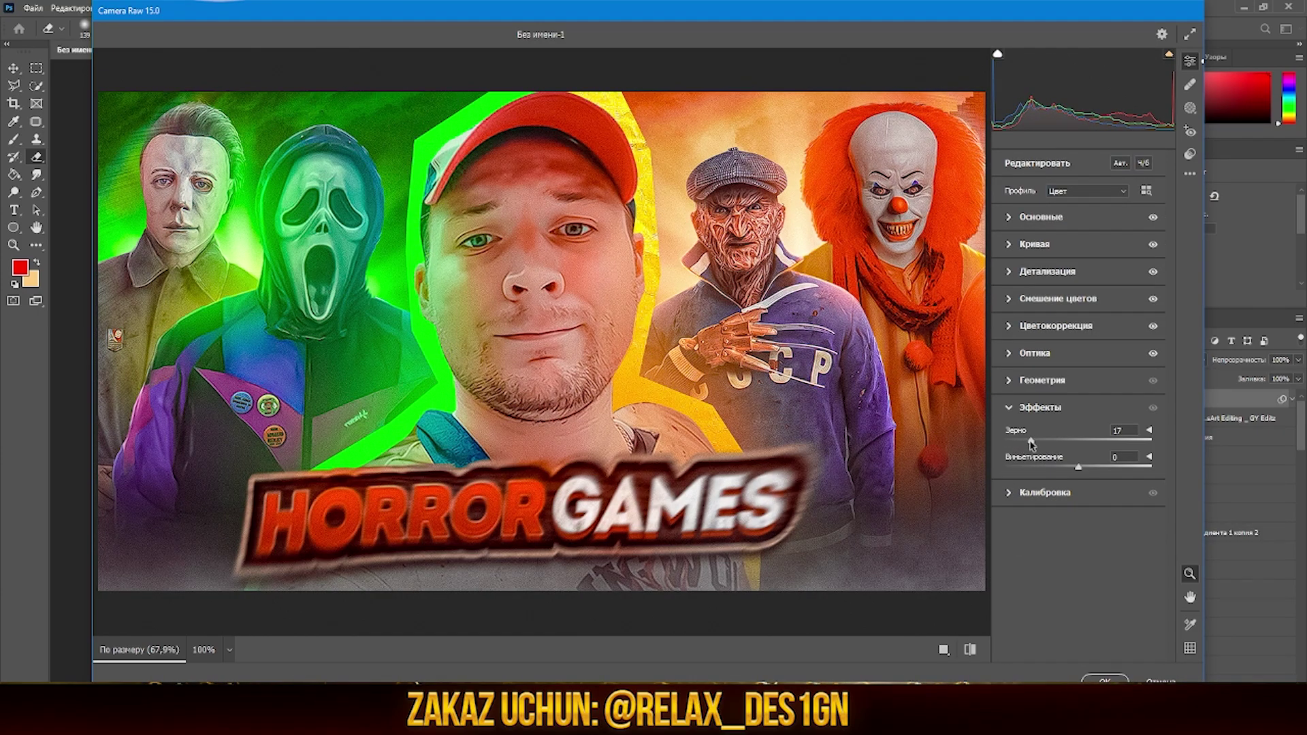
left_click(1044, 492)
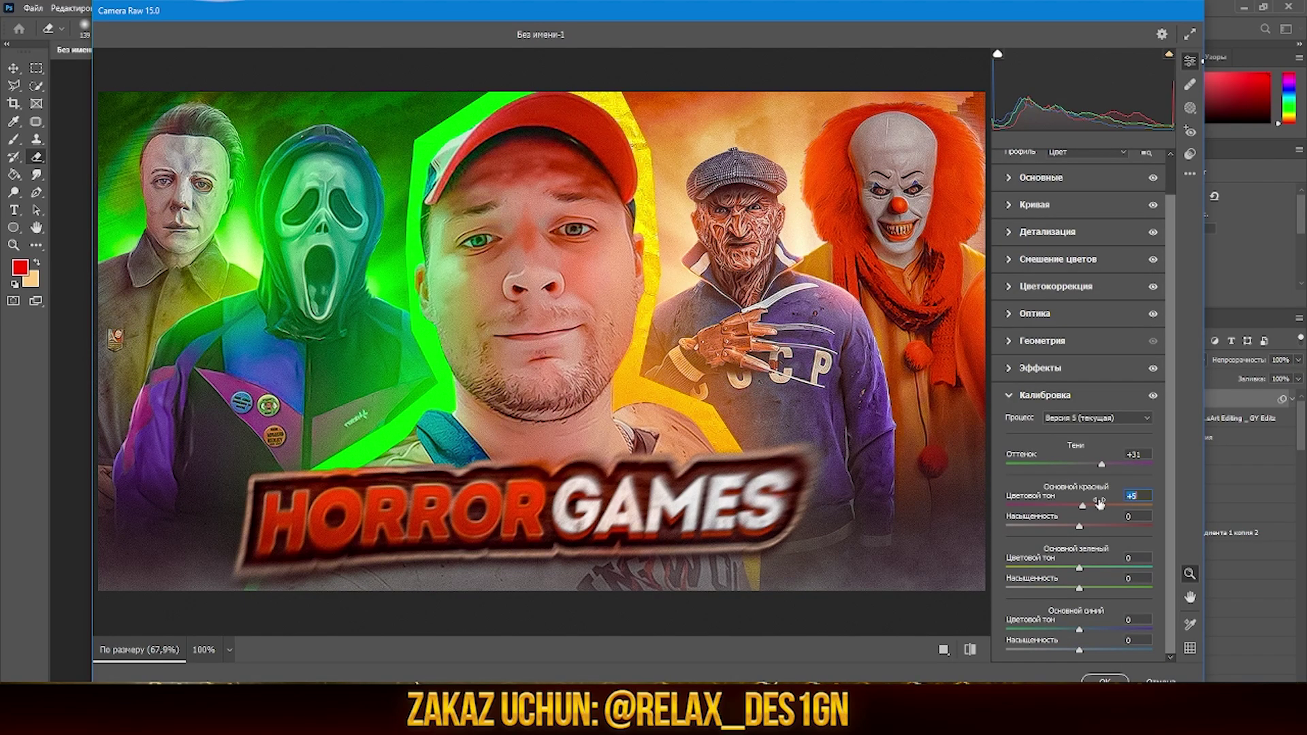
left_click_drag(1080, 530, 1091, 530)
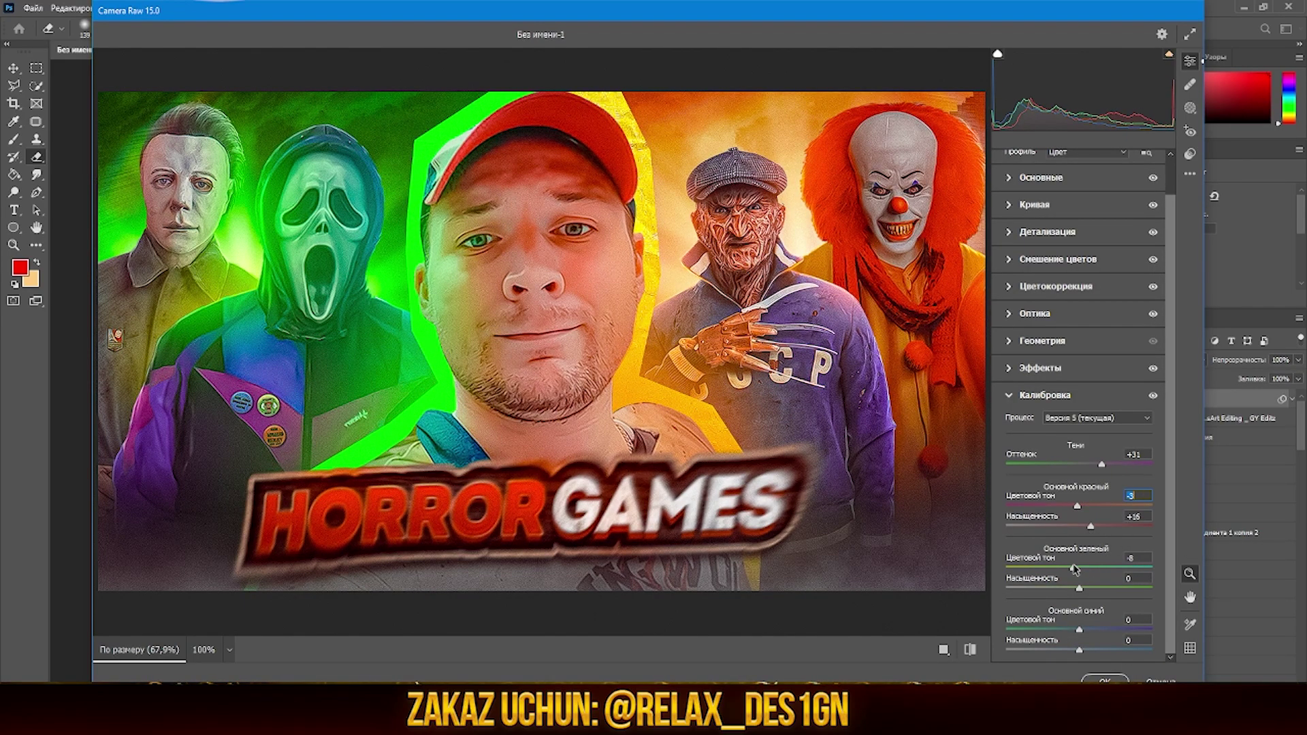
left_click(1104, 679)
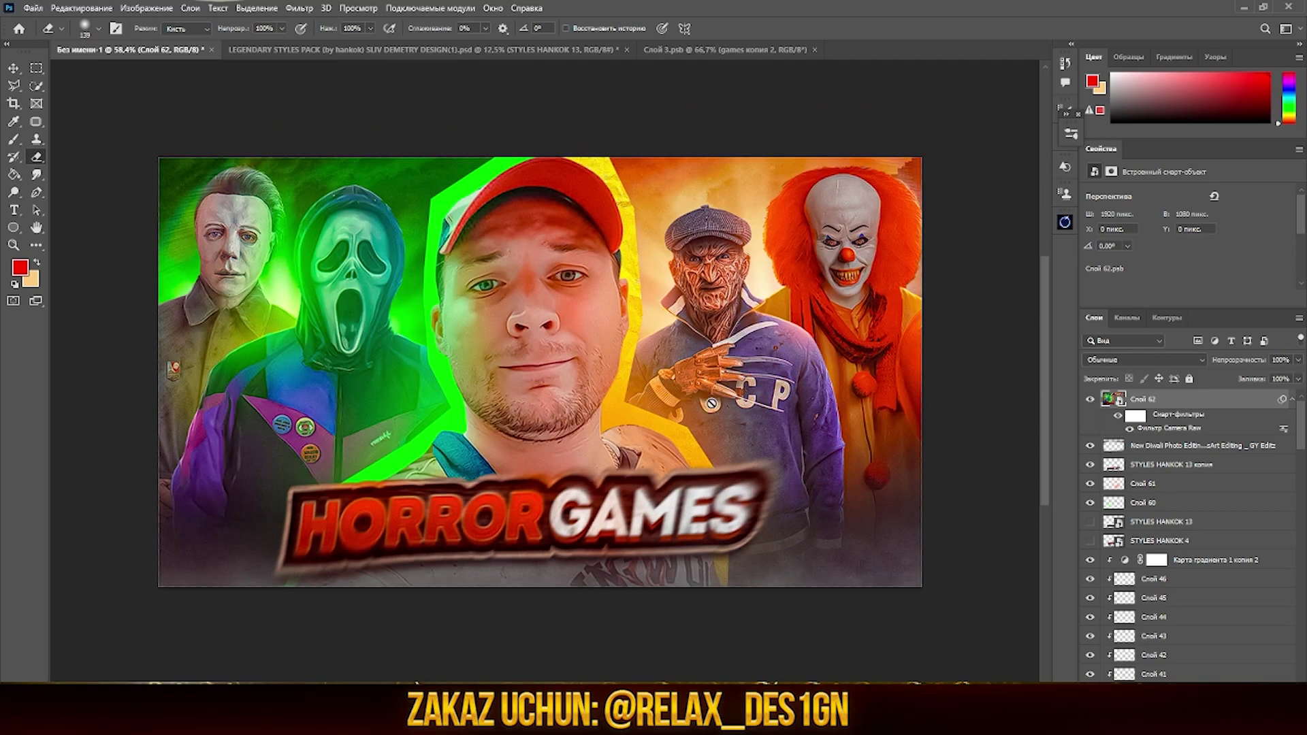
scroll(727, 396, "up", 1)
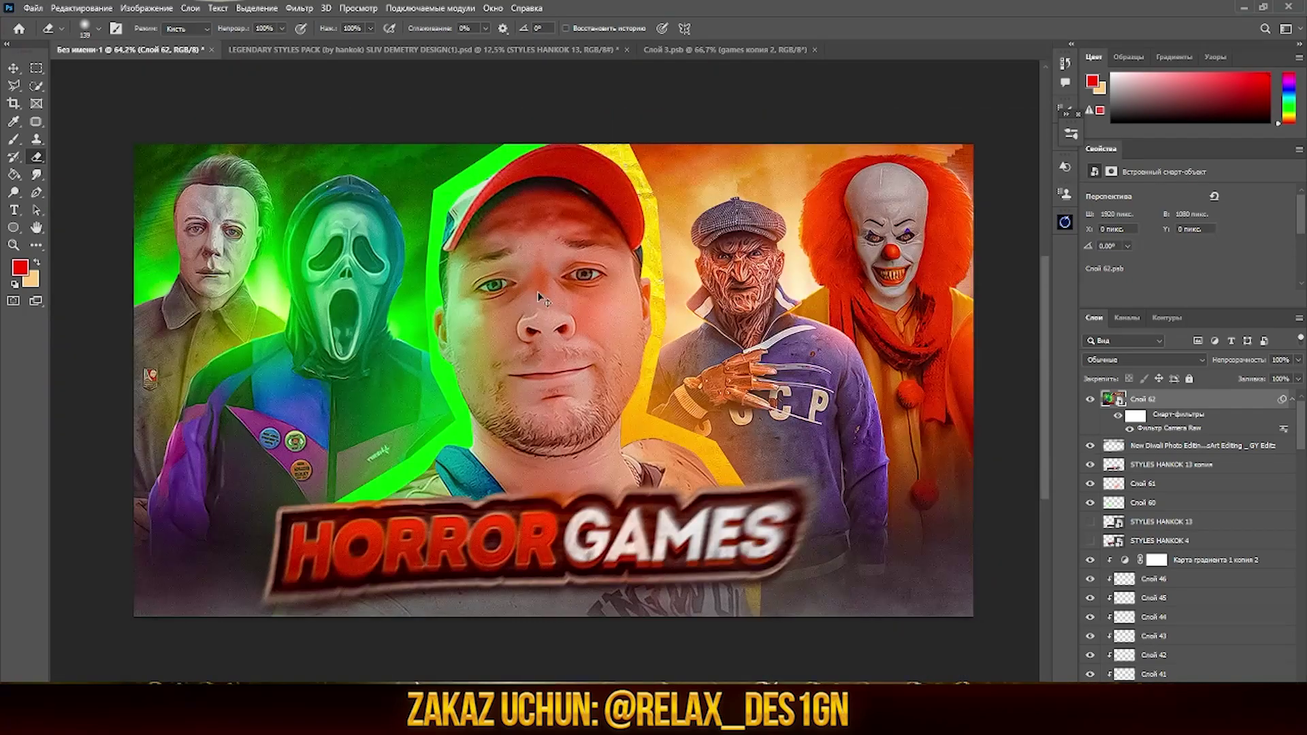